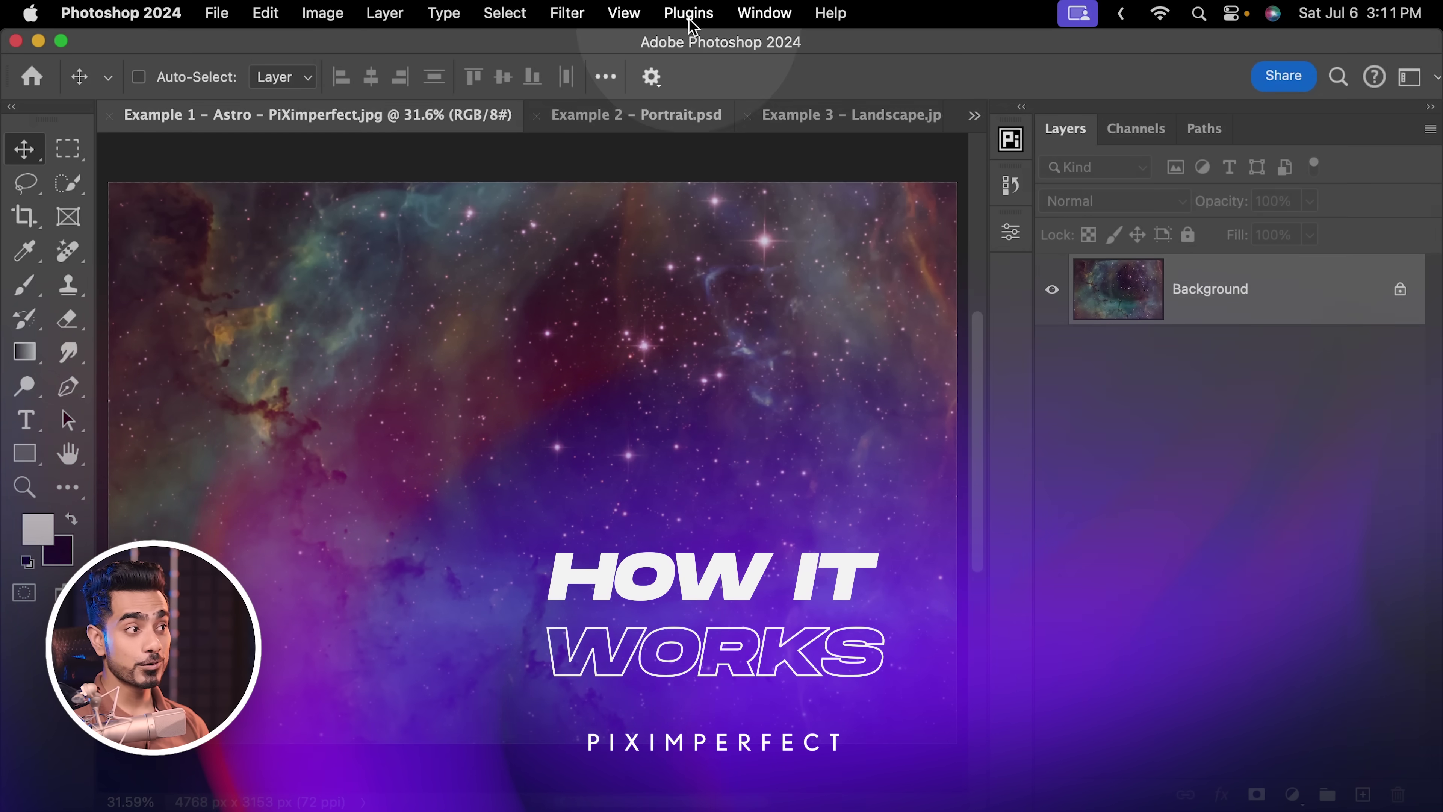
# - Open the APF-R panel from Plugins and generate an APF-R Preview layer for the nebula
pyautogui.click(688, 12)
pyautogui.moveTo(715, 126)
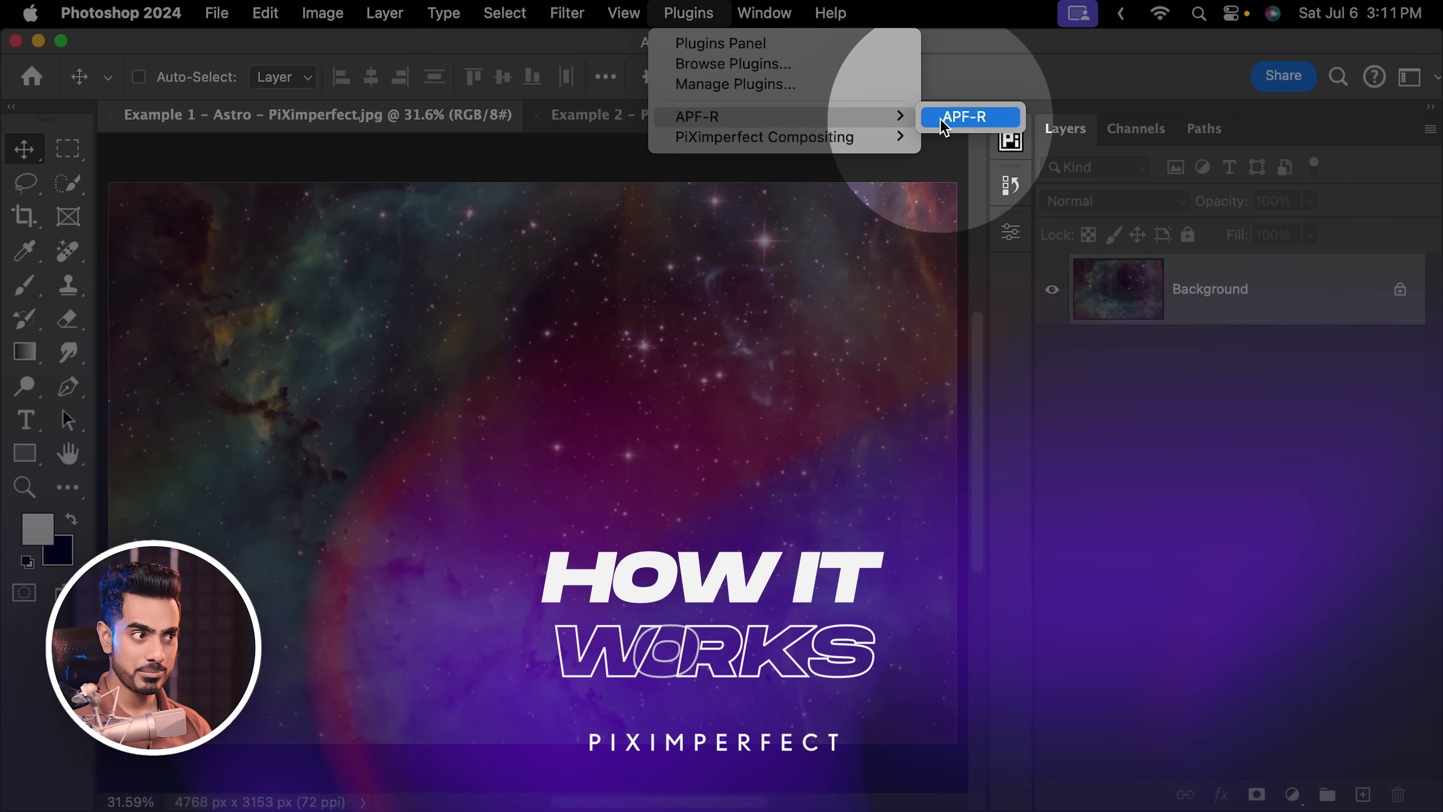
pyautogui.click(957, 117)
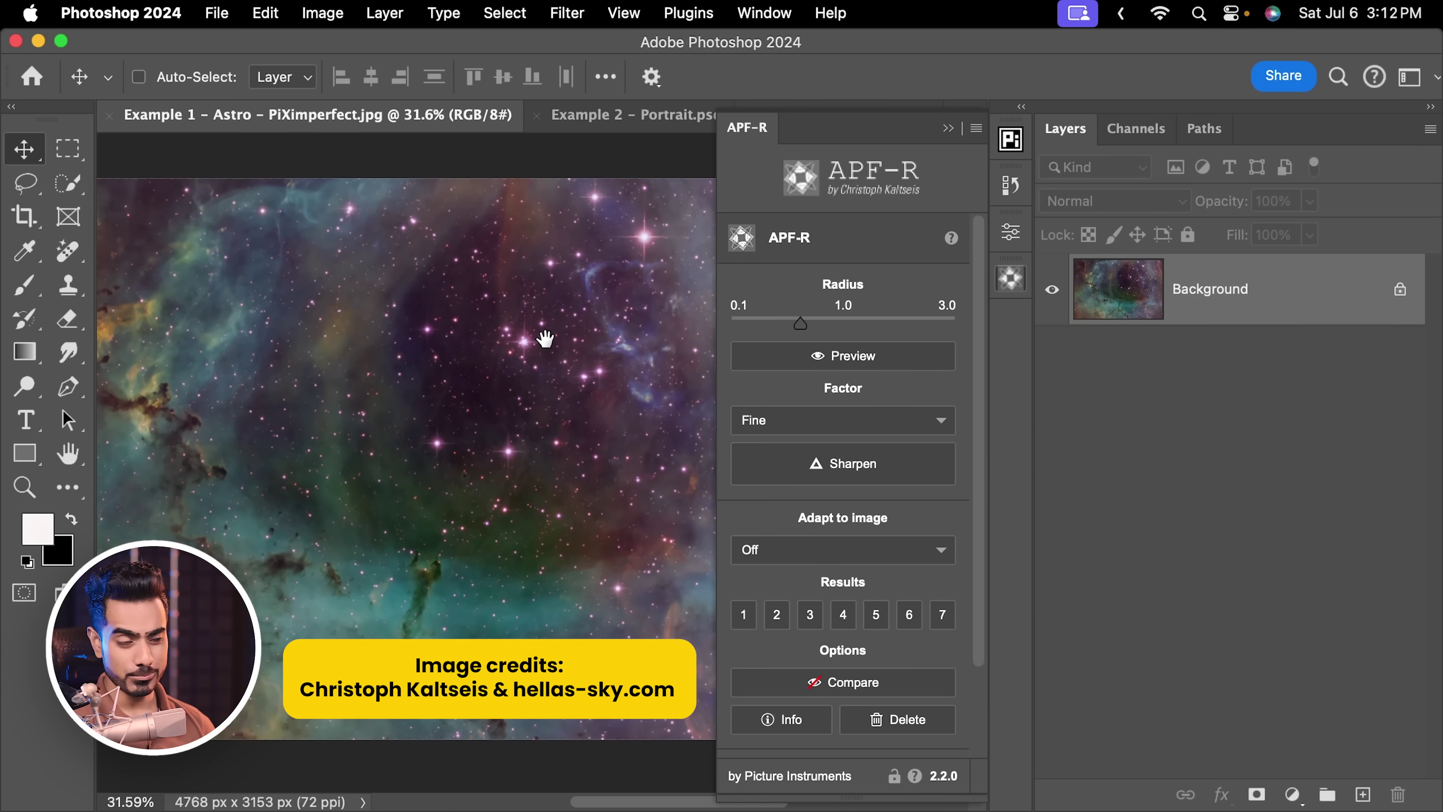
pyautogui.click(849, 357)
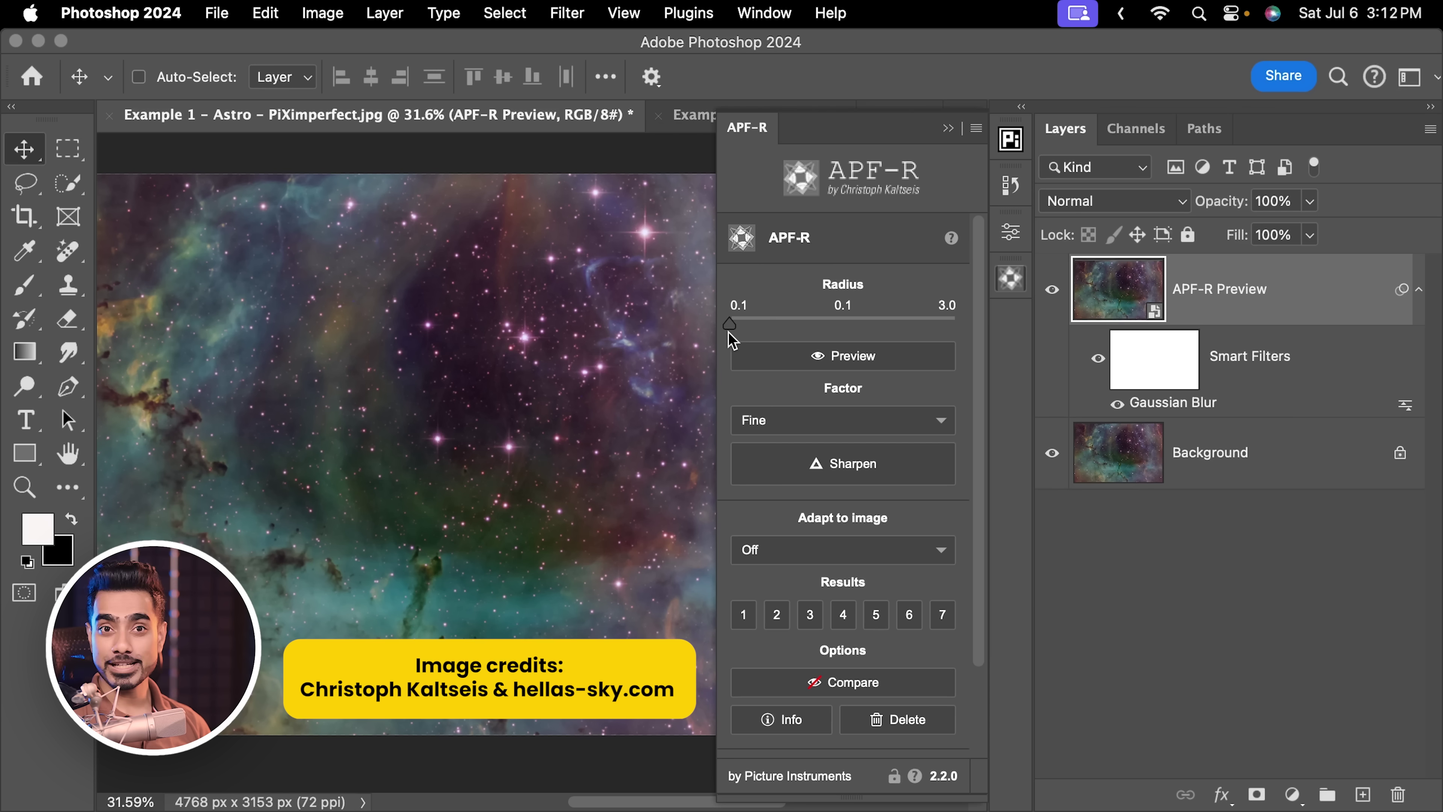
# - Zoom the nebula to 100% and raise the APF-R preview radius from 0.1 to 1.6
pyautogui.moveTo(738, 321); pyautogui.dragTo(747, 320)
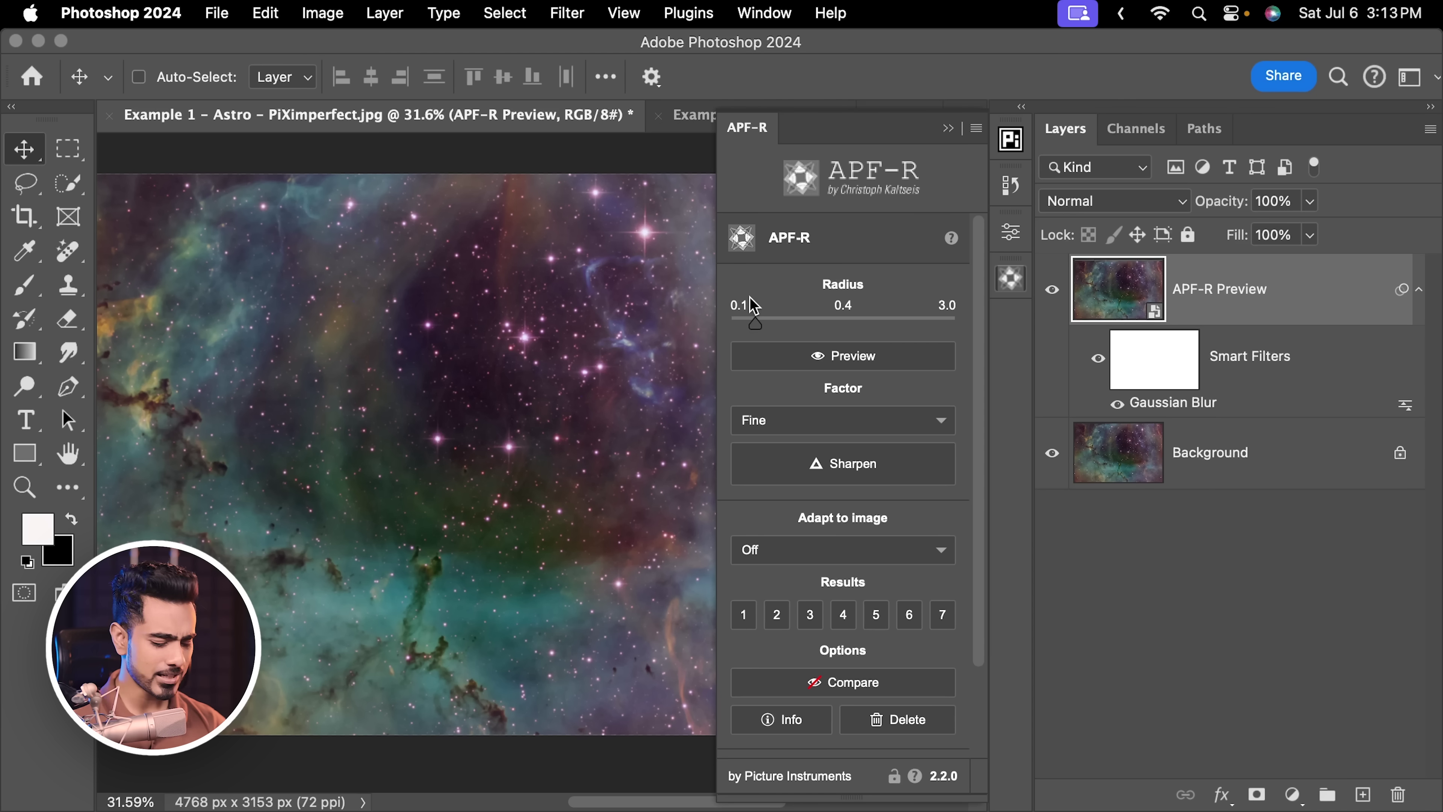
pyautogui.press('super+equal')
pyautogui.press('super+equal')
pyautogui.press('super+equal')
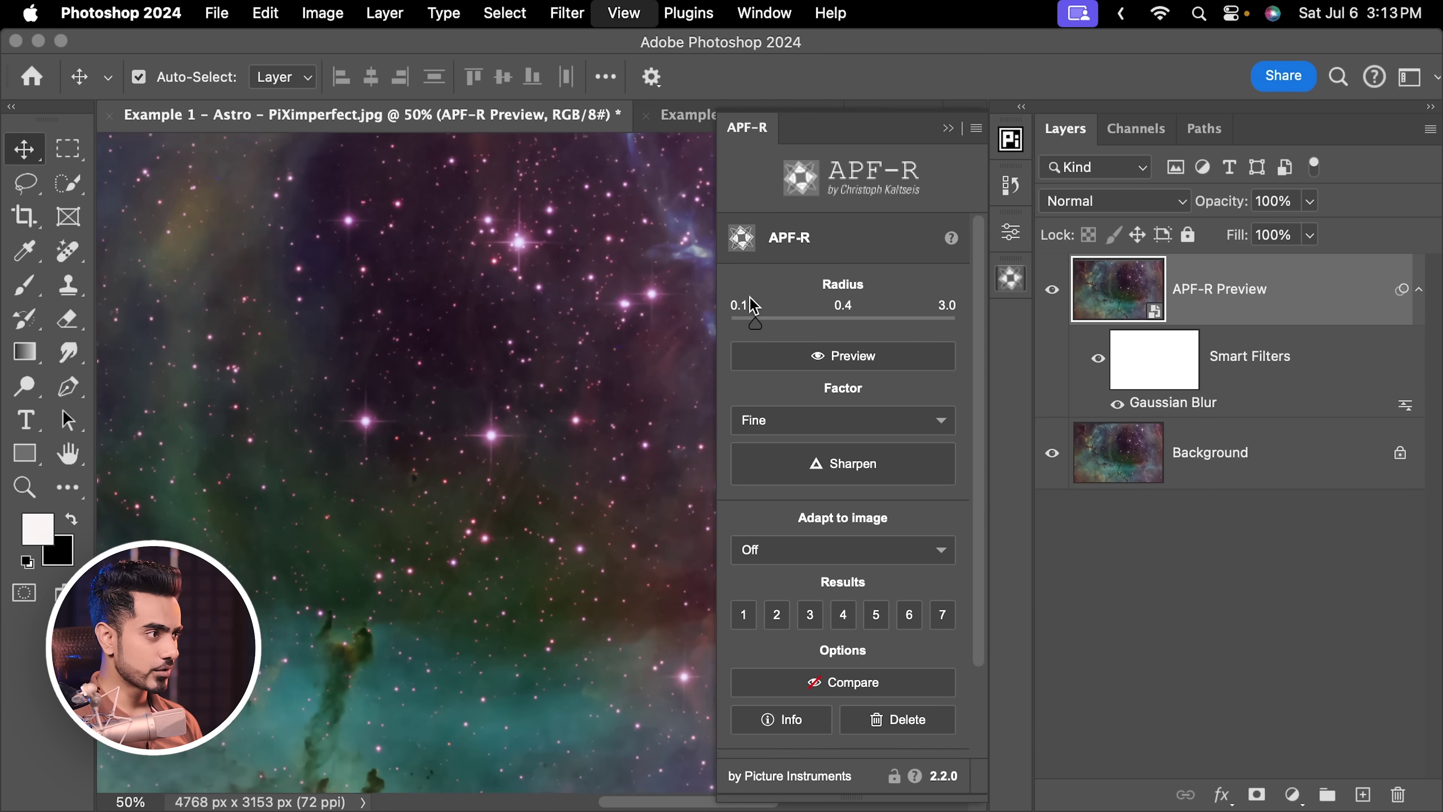
pyautogui.press('super+equal')
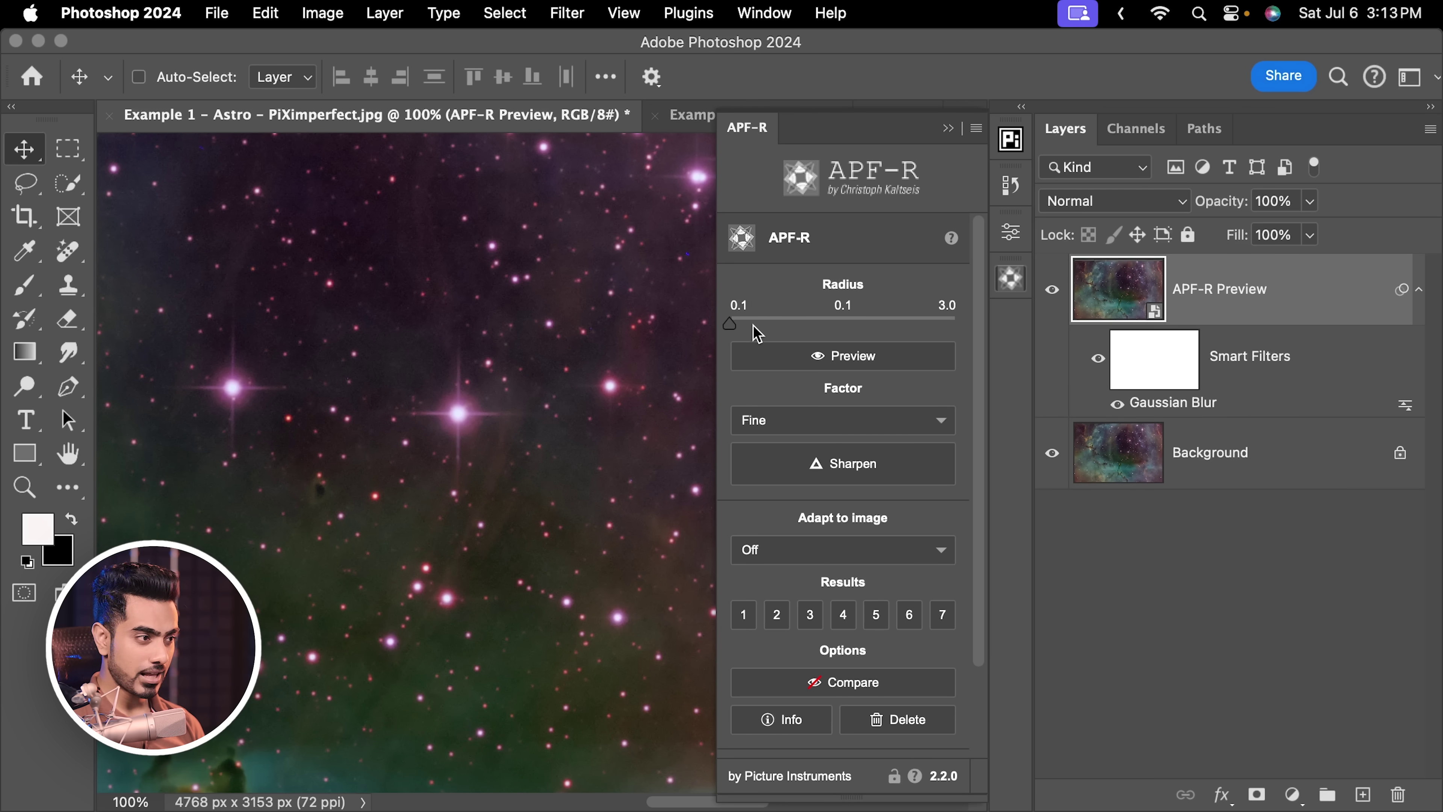
pyautogui.moveTo(757, 322); pyautogui.dragTo(871, 328)
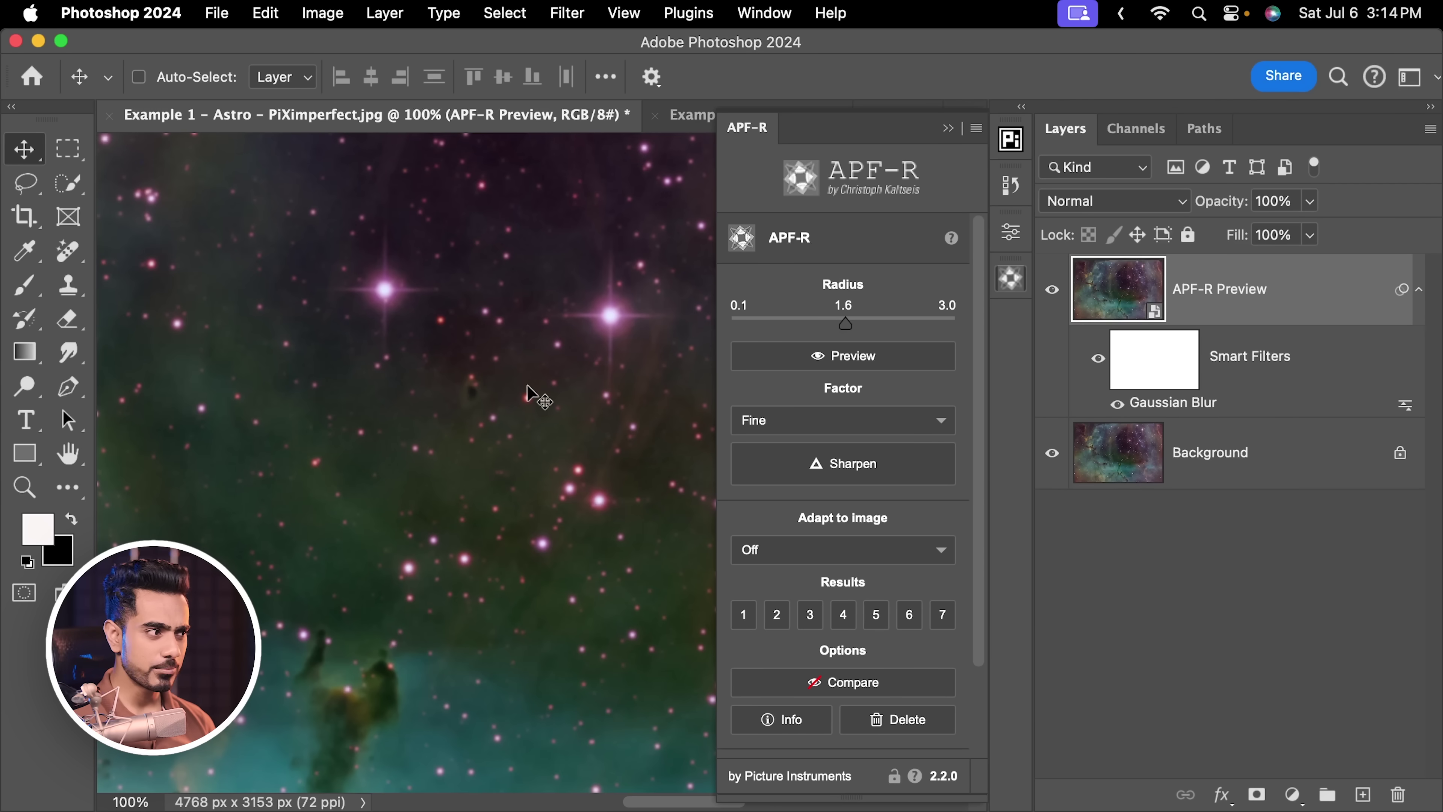
pyautogui.moveTo(525, 413); pyautogui.dragTo(431, 455)
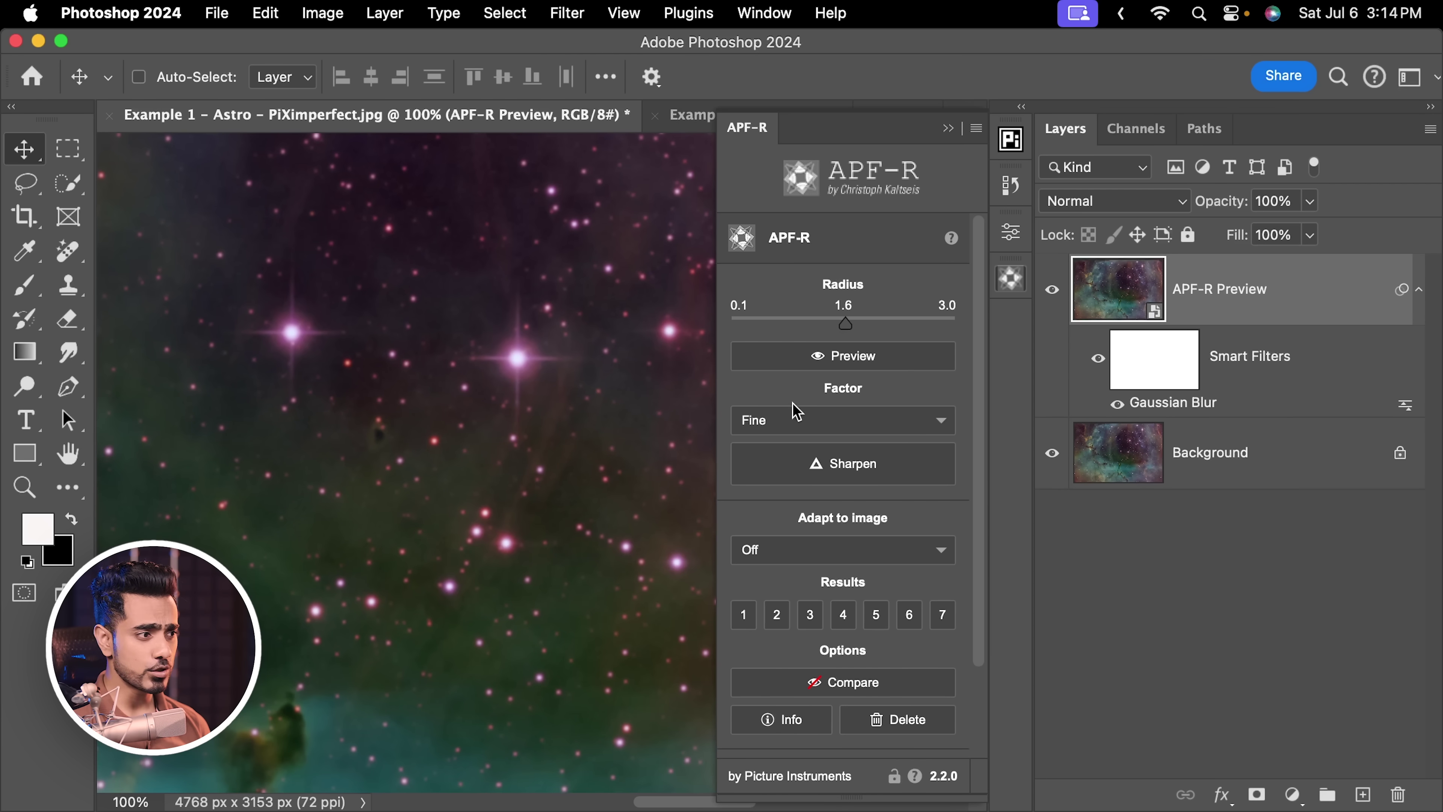
# - Keep Fine as the APF-R sharpening factor
pyautogui.click(840, 420)
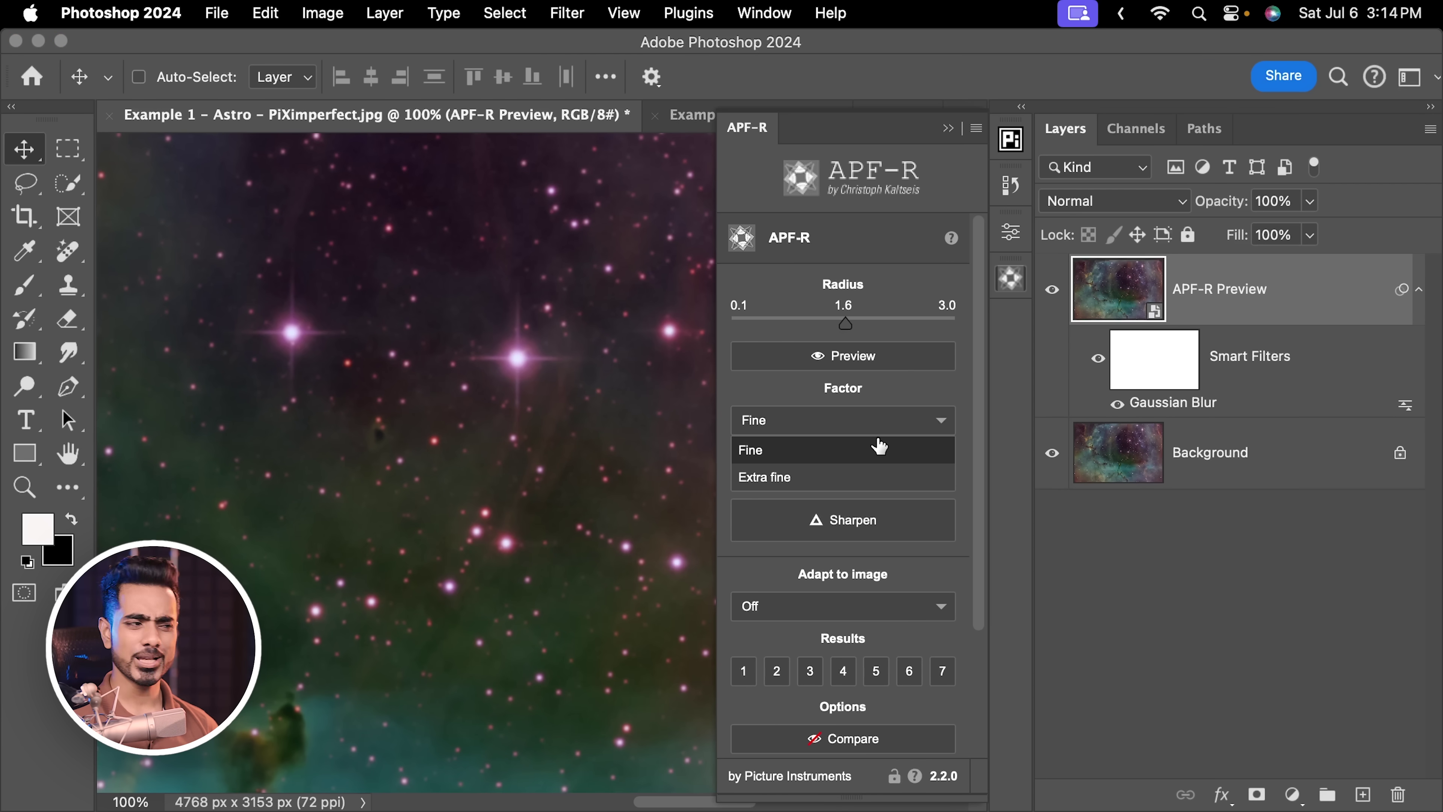
pyautogui.click(877, 450)
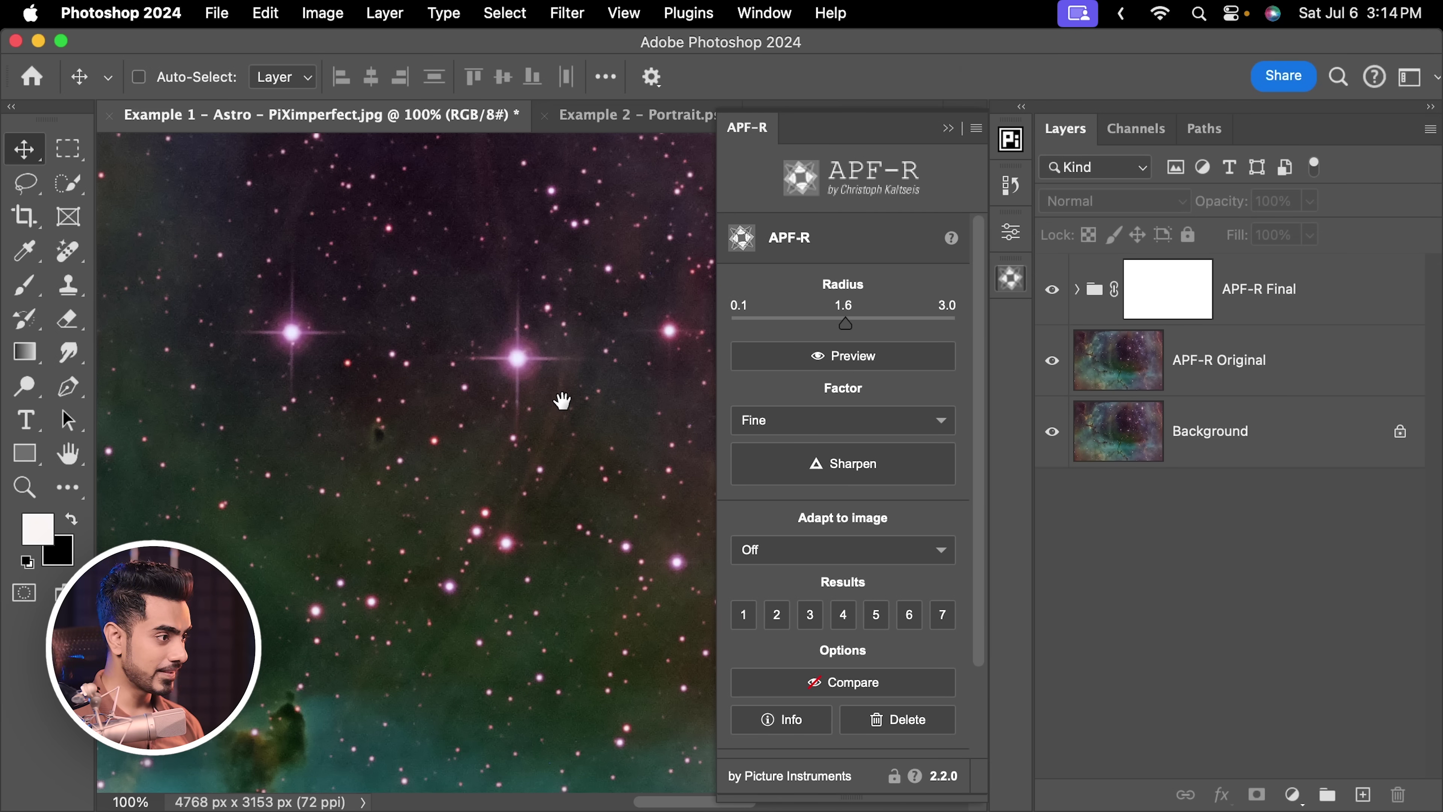
pyautogui.scroll(-5, 563, 401)
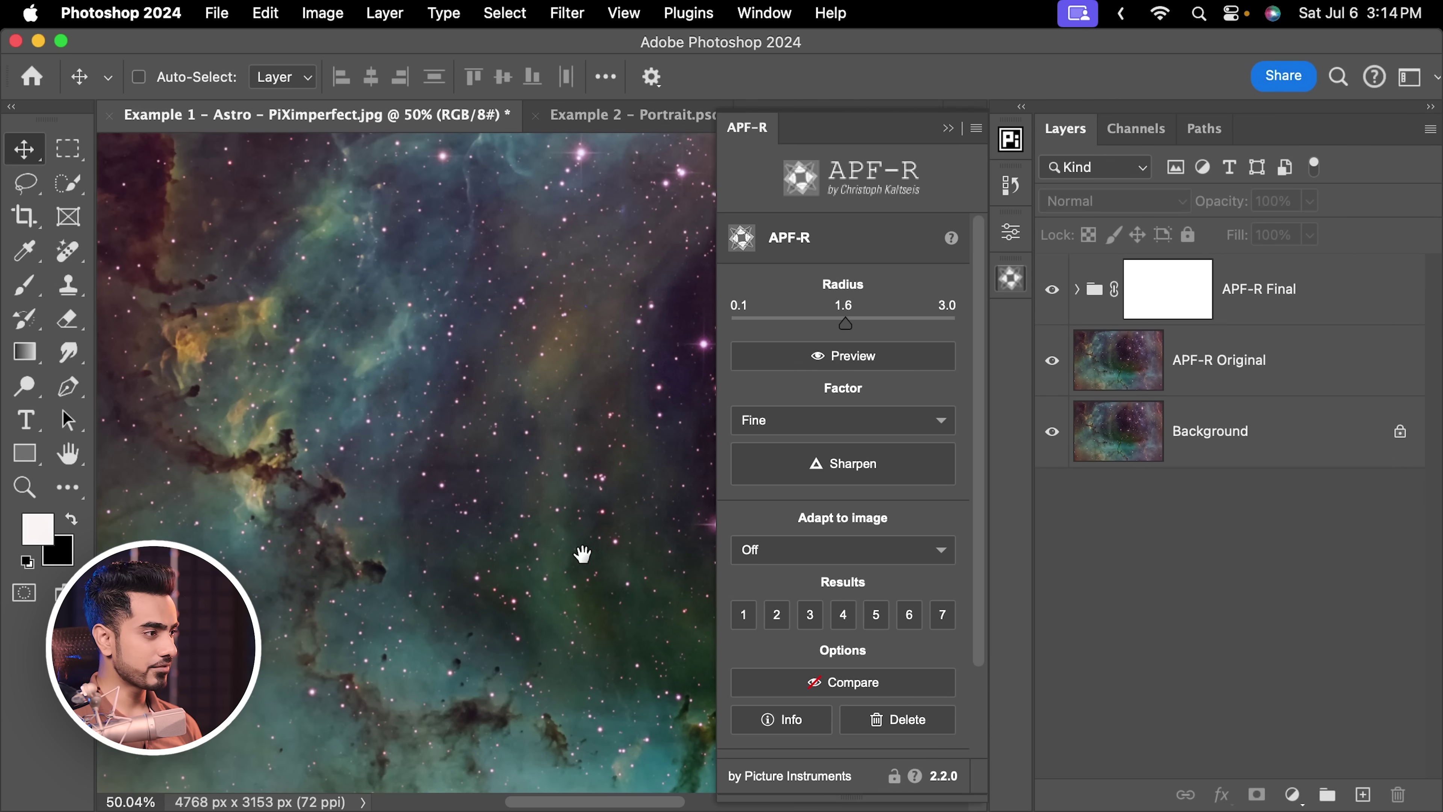
pyautogui.scroll(3, 582, 554)
pyautogui.scroll(5, 426, 498)
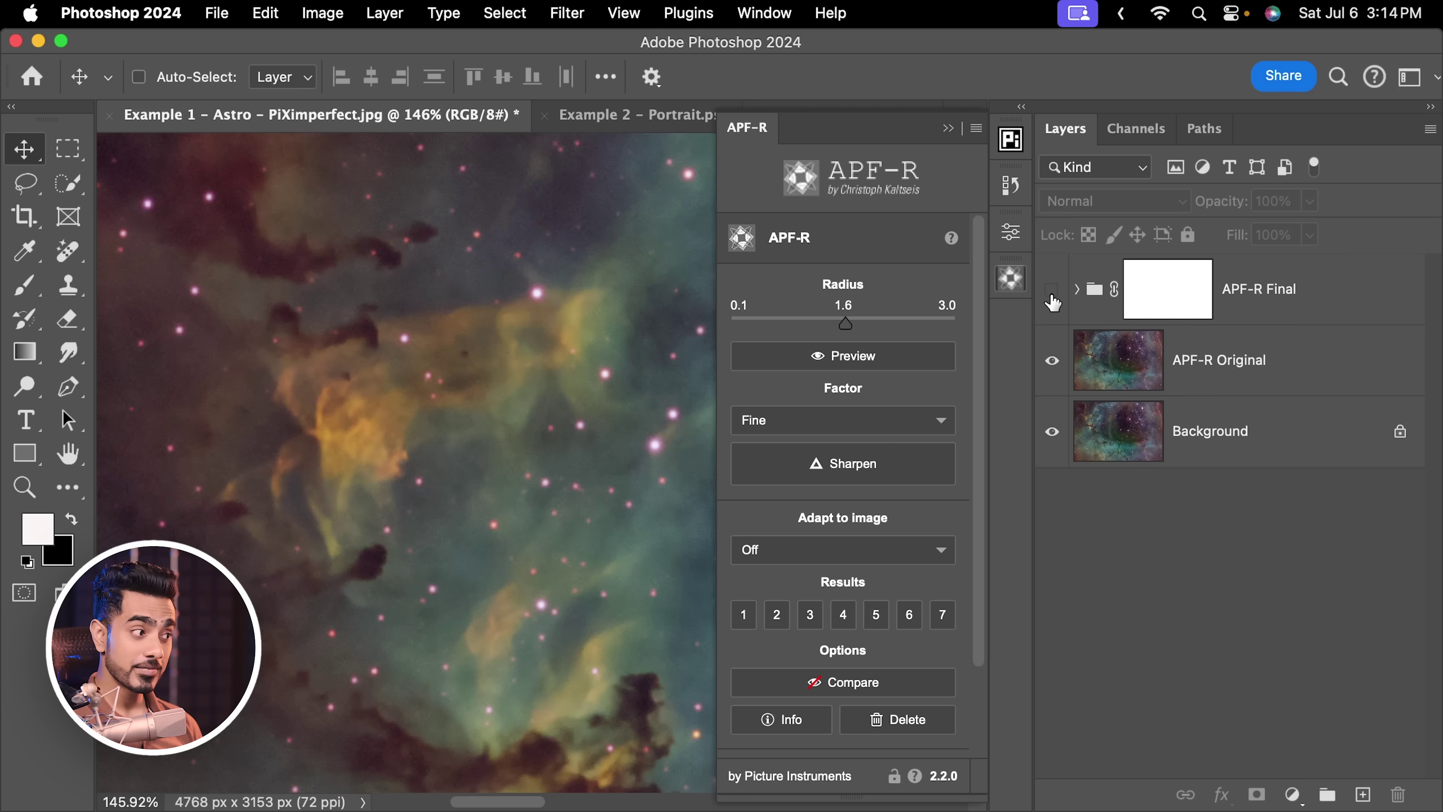
pyautogui.click(947, 130)
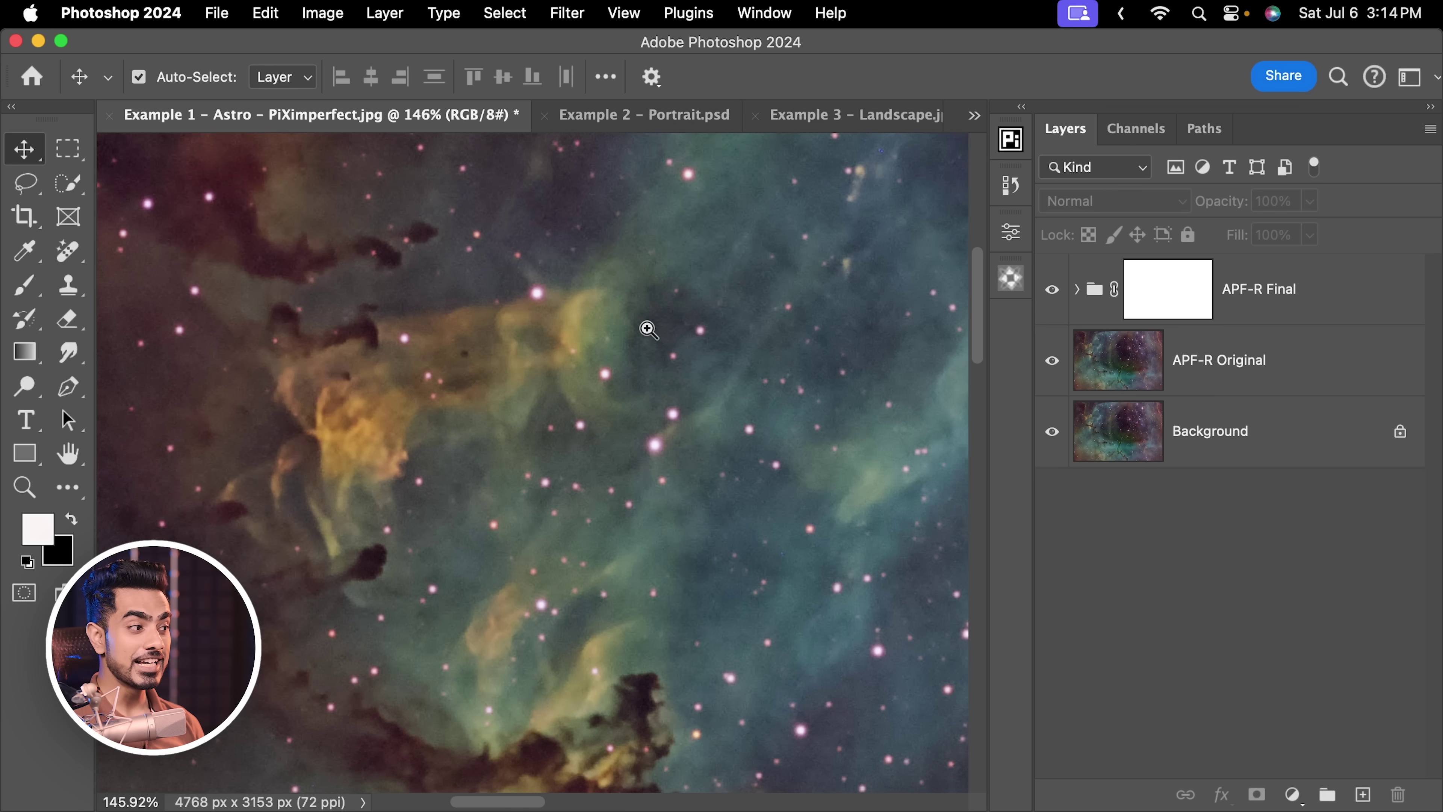
pyautogui.scroll(-2, 606, 345)
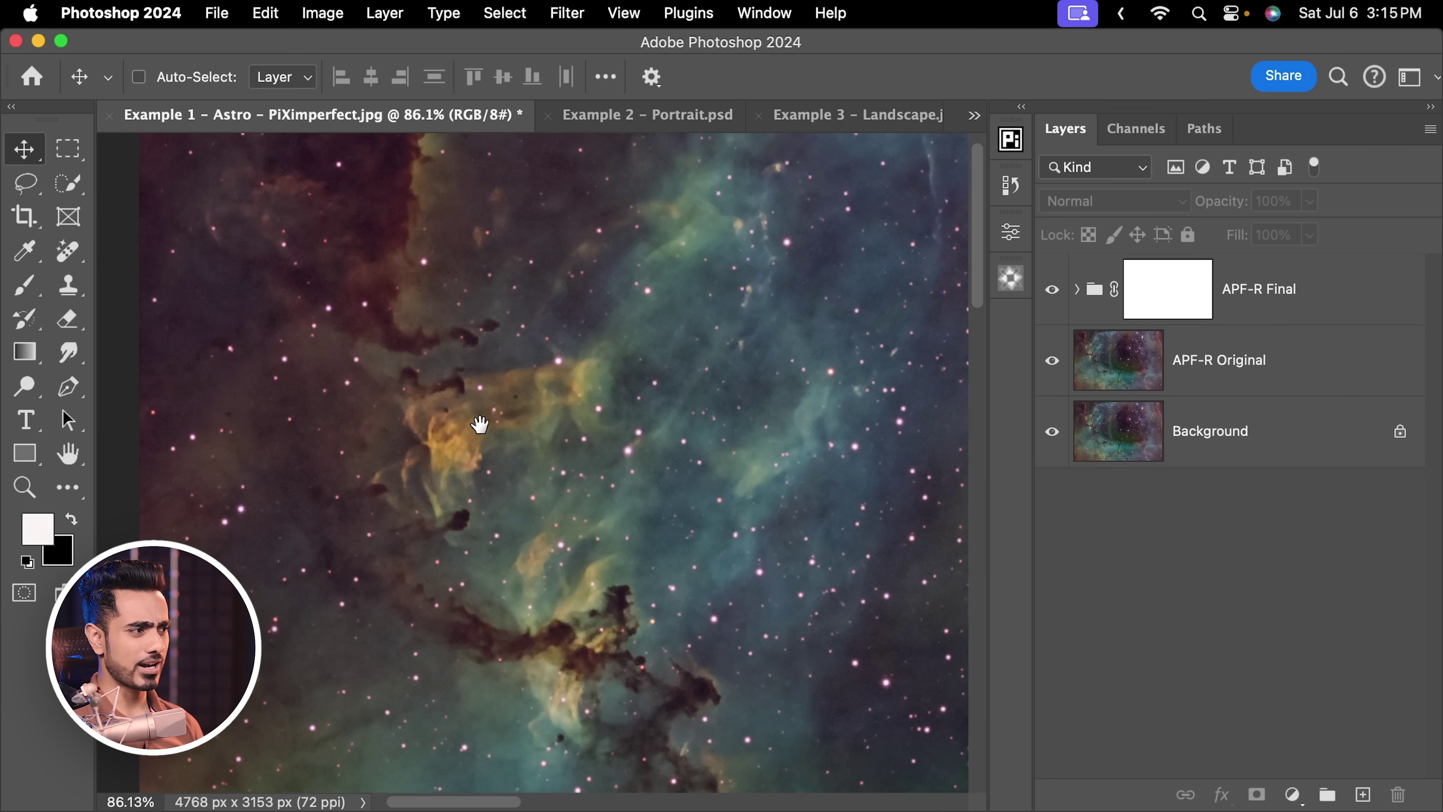
pyautogui.scroll(3, 500, 352)
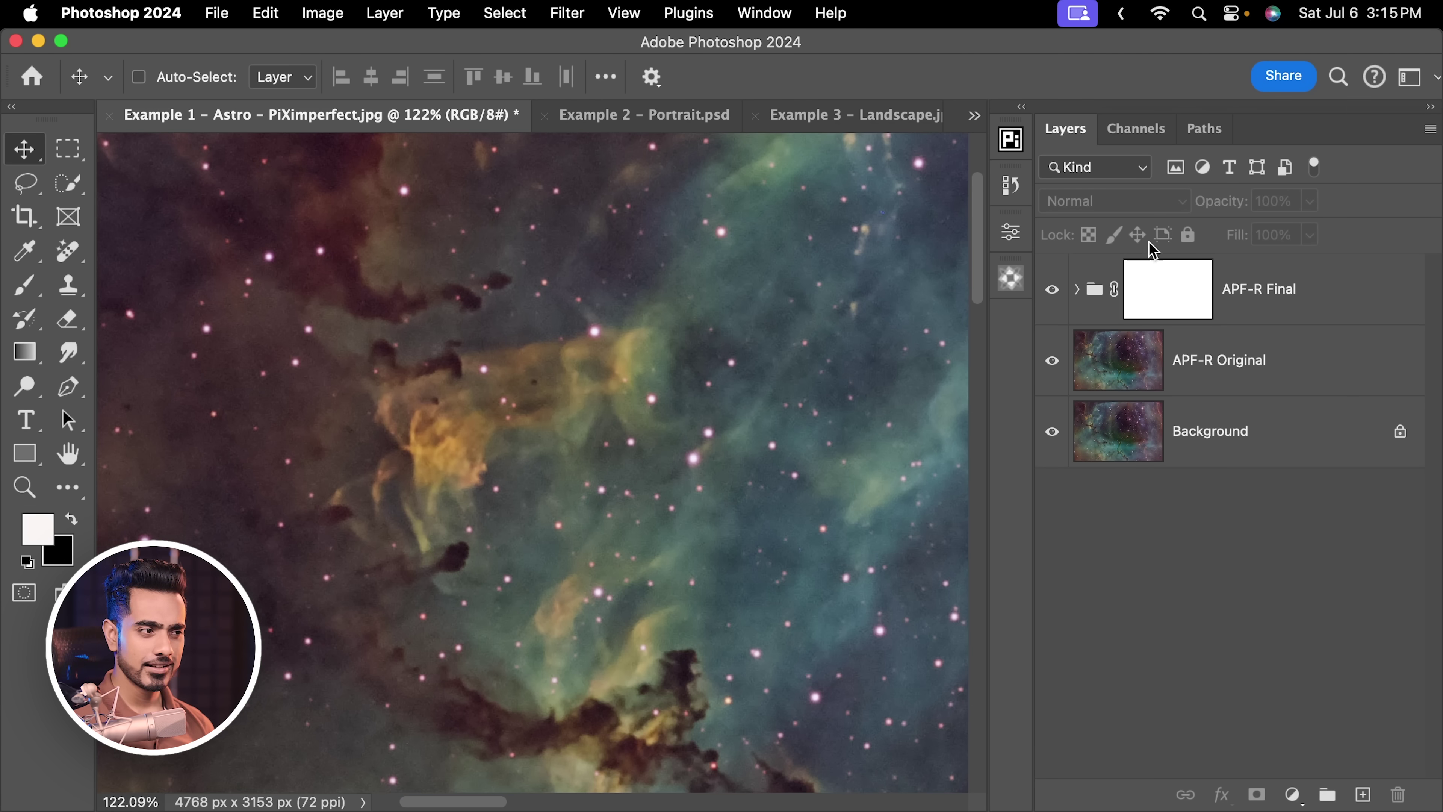
pyautogui.click(1011, 280)
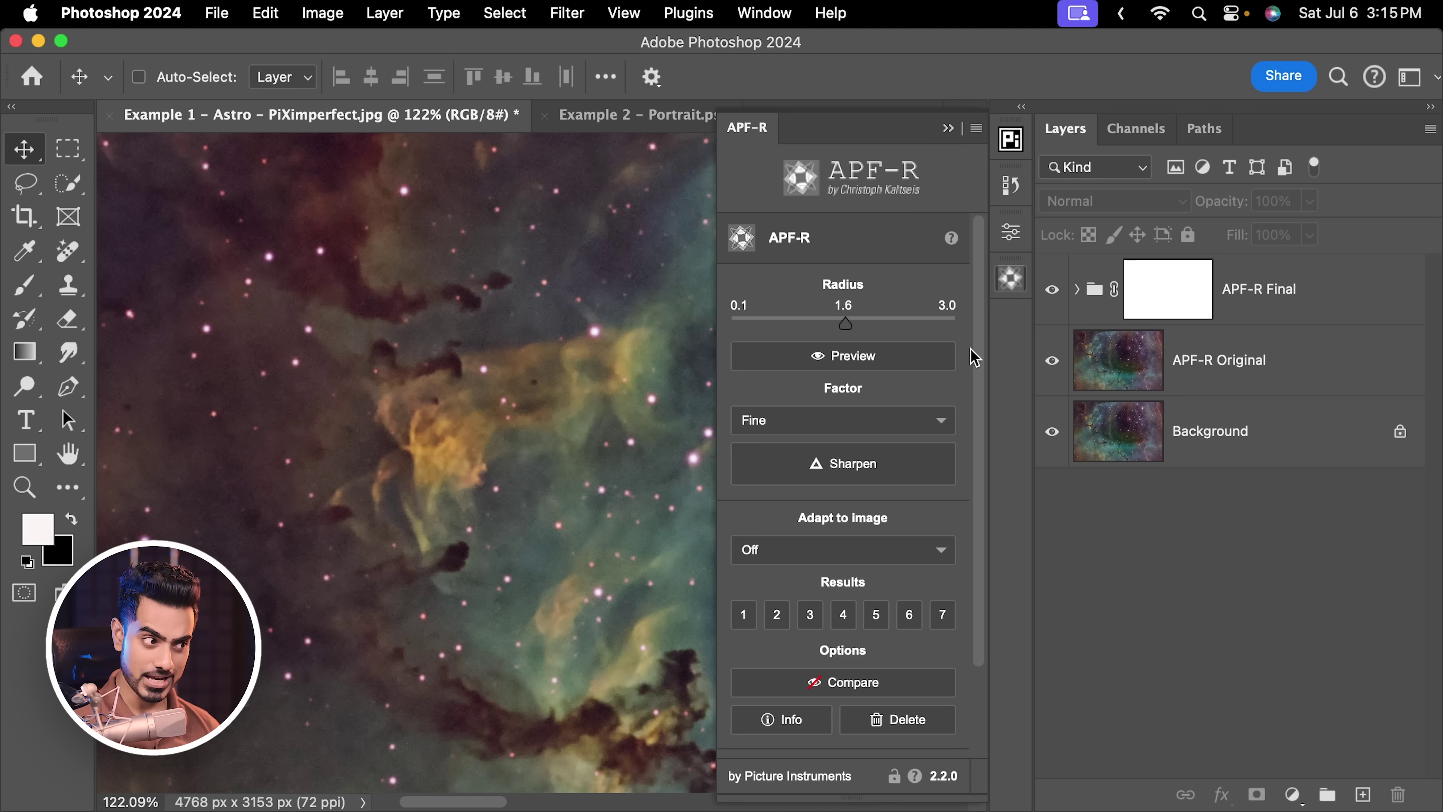
# - Apply APF-R result variant 2 to the nebula and pan to another area
pyautogui.scroll(-3, 975, 358)
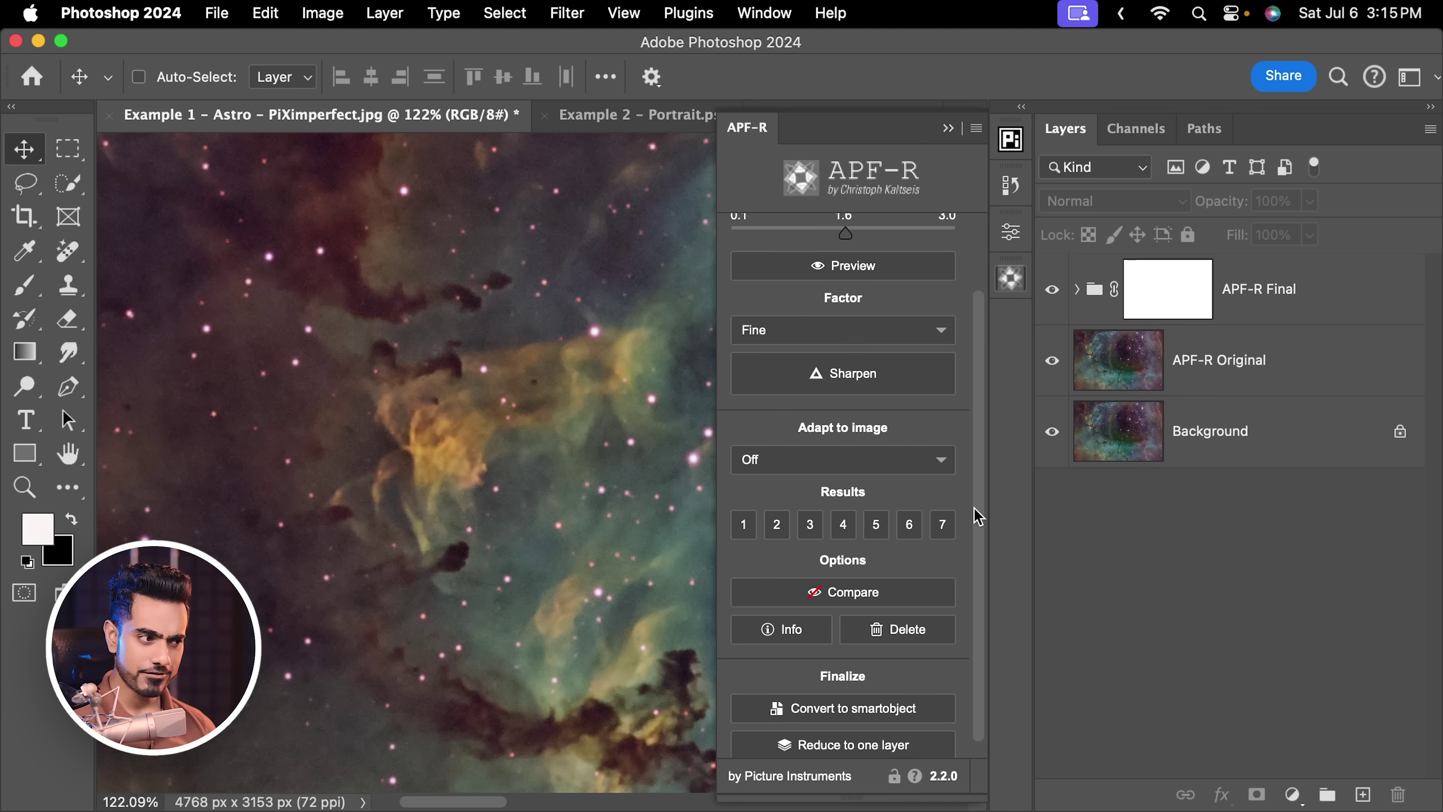
pyautogui.scroll(-1, 974, 517)
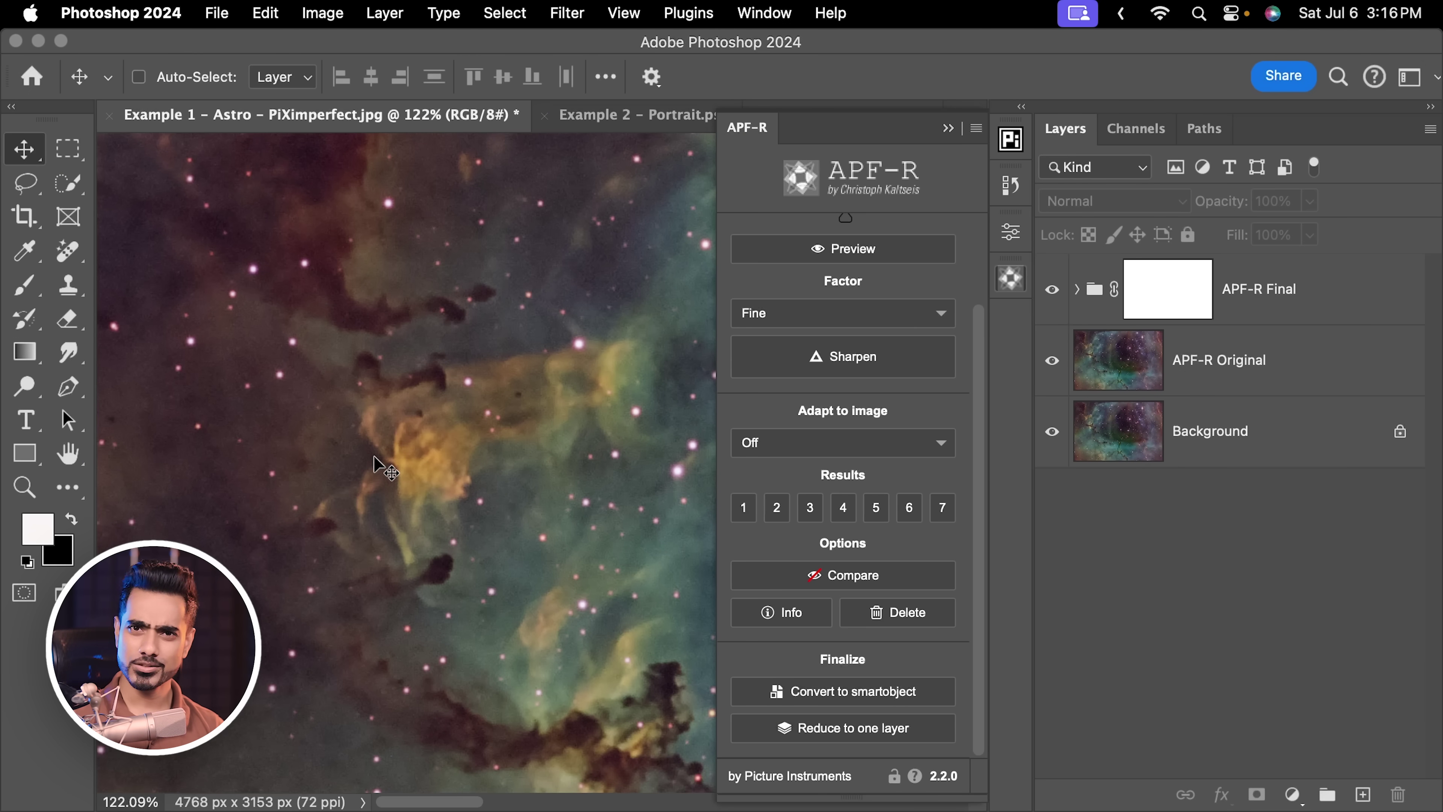
pyautogui.click(781, 514)
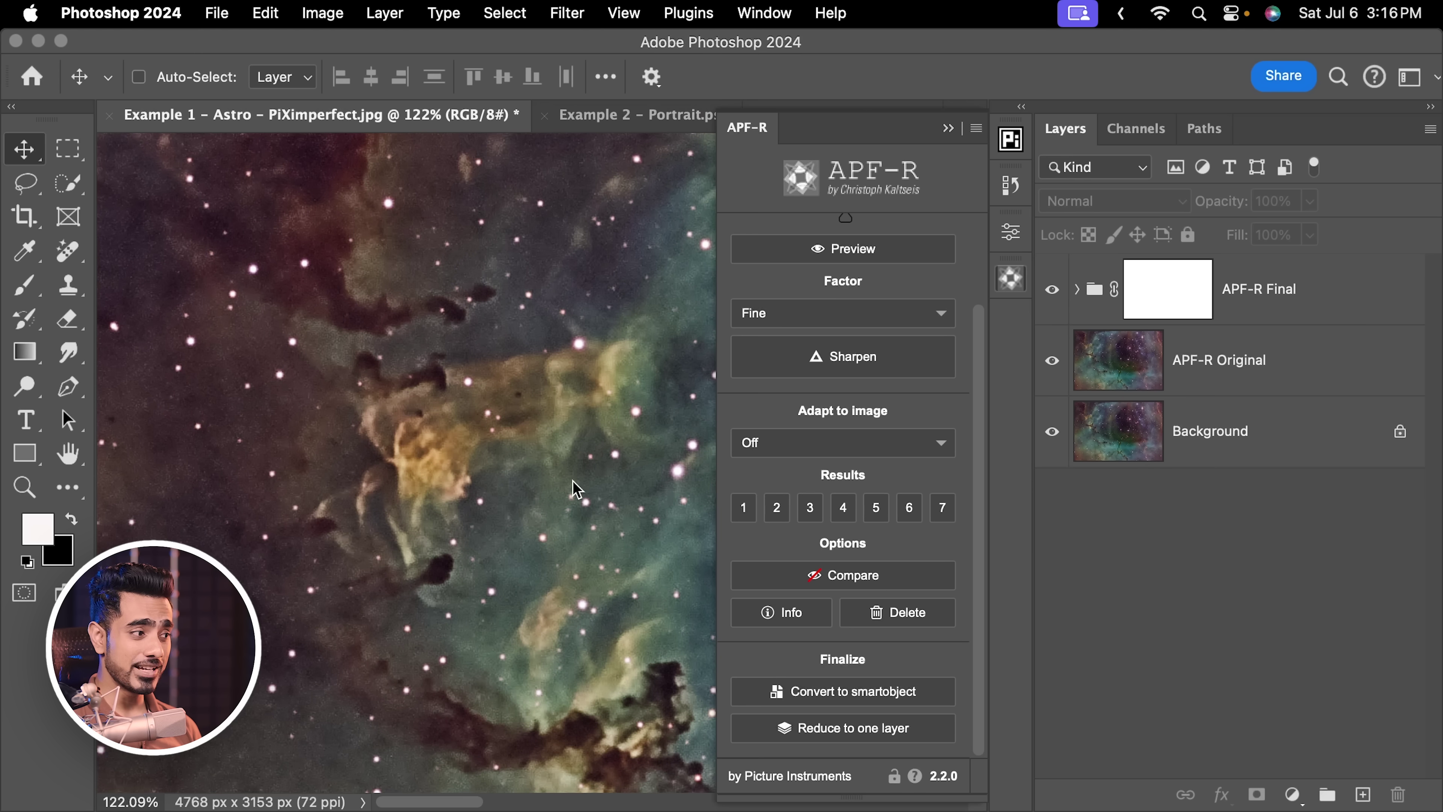
pyautogui.scroll(-3, 585, 488)
pyautogui.scroll(-2, 542, 463)
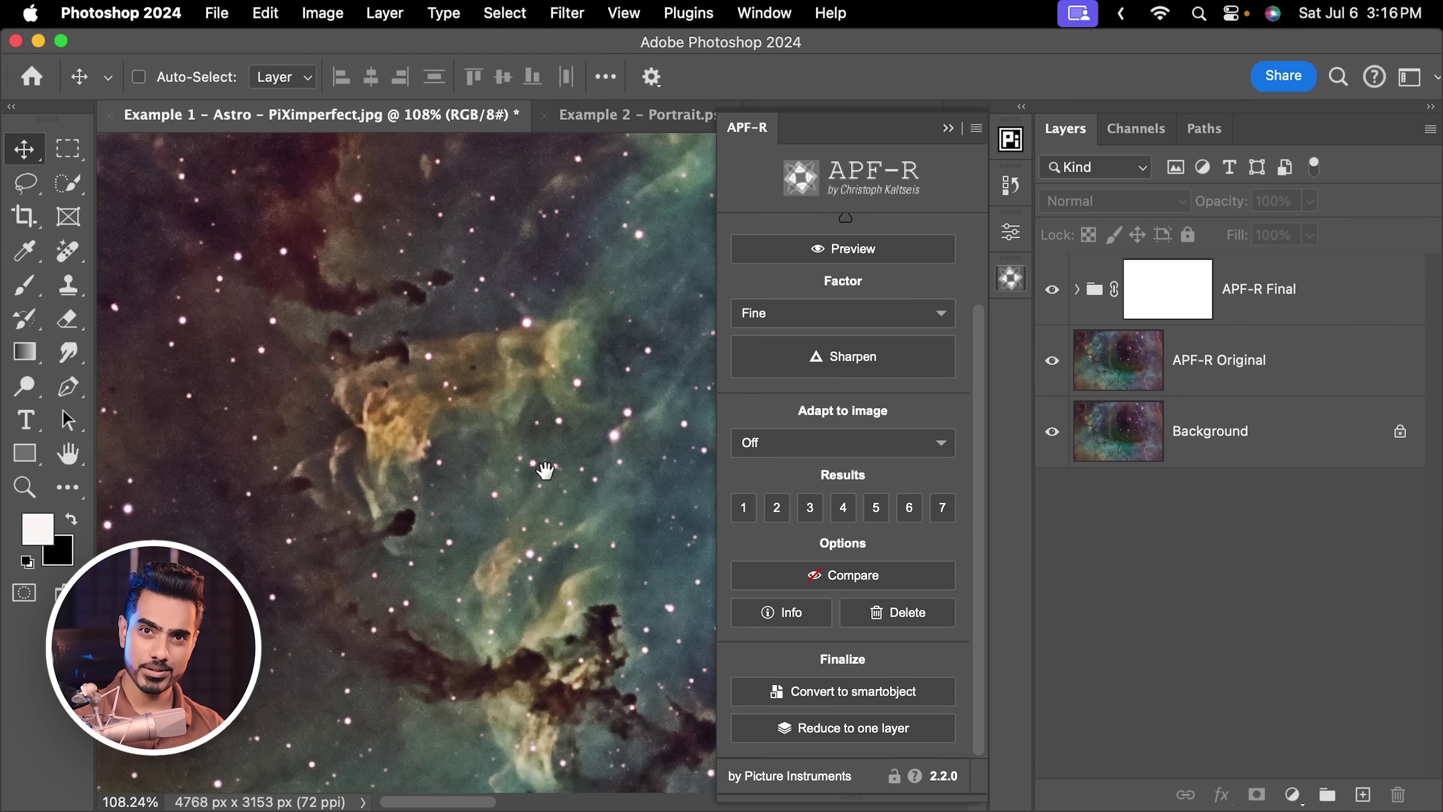
pyautogui.moveTo(568, 456); pyautogui.dragTo(526, 463)
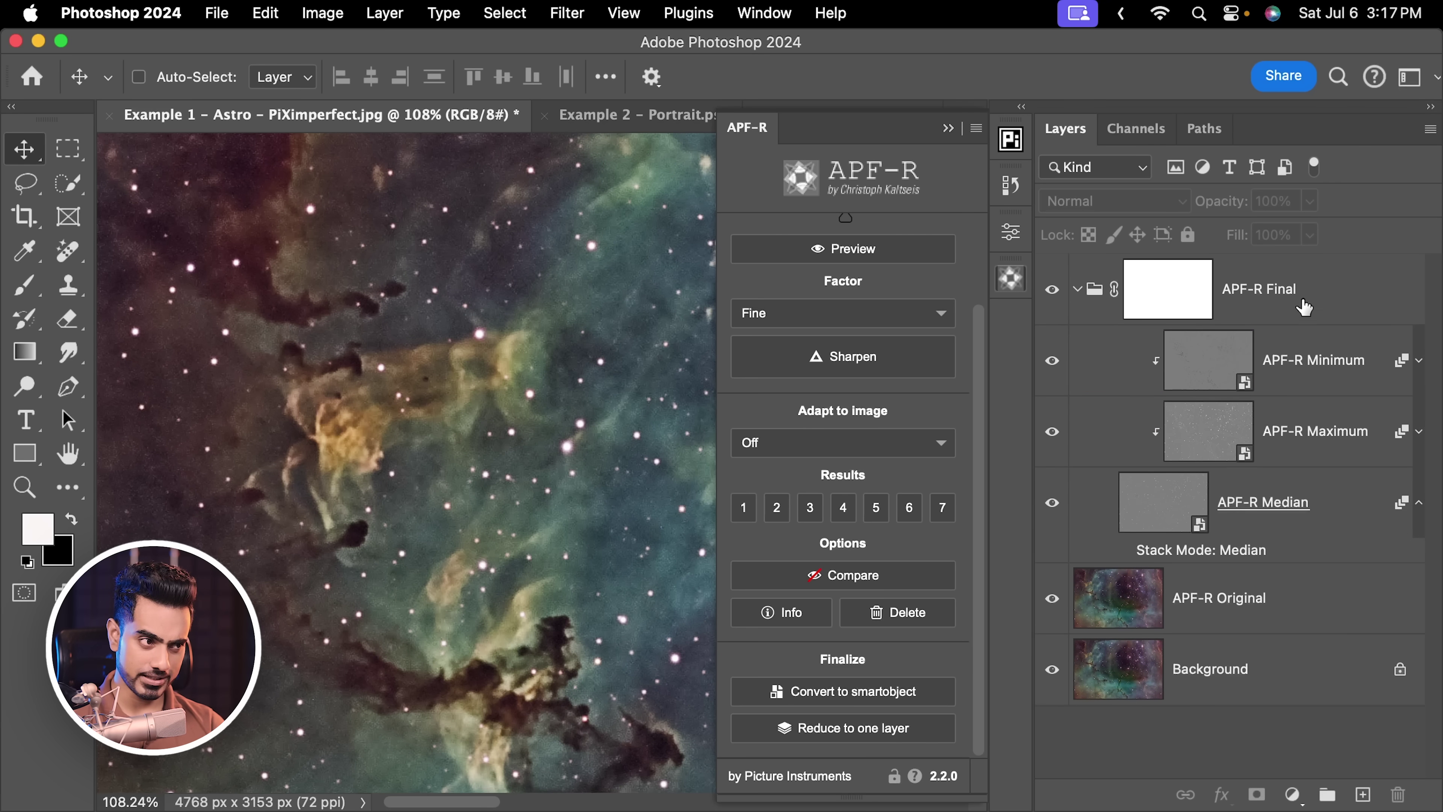
pyautogui.click(1244, 528)
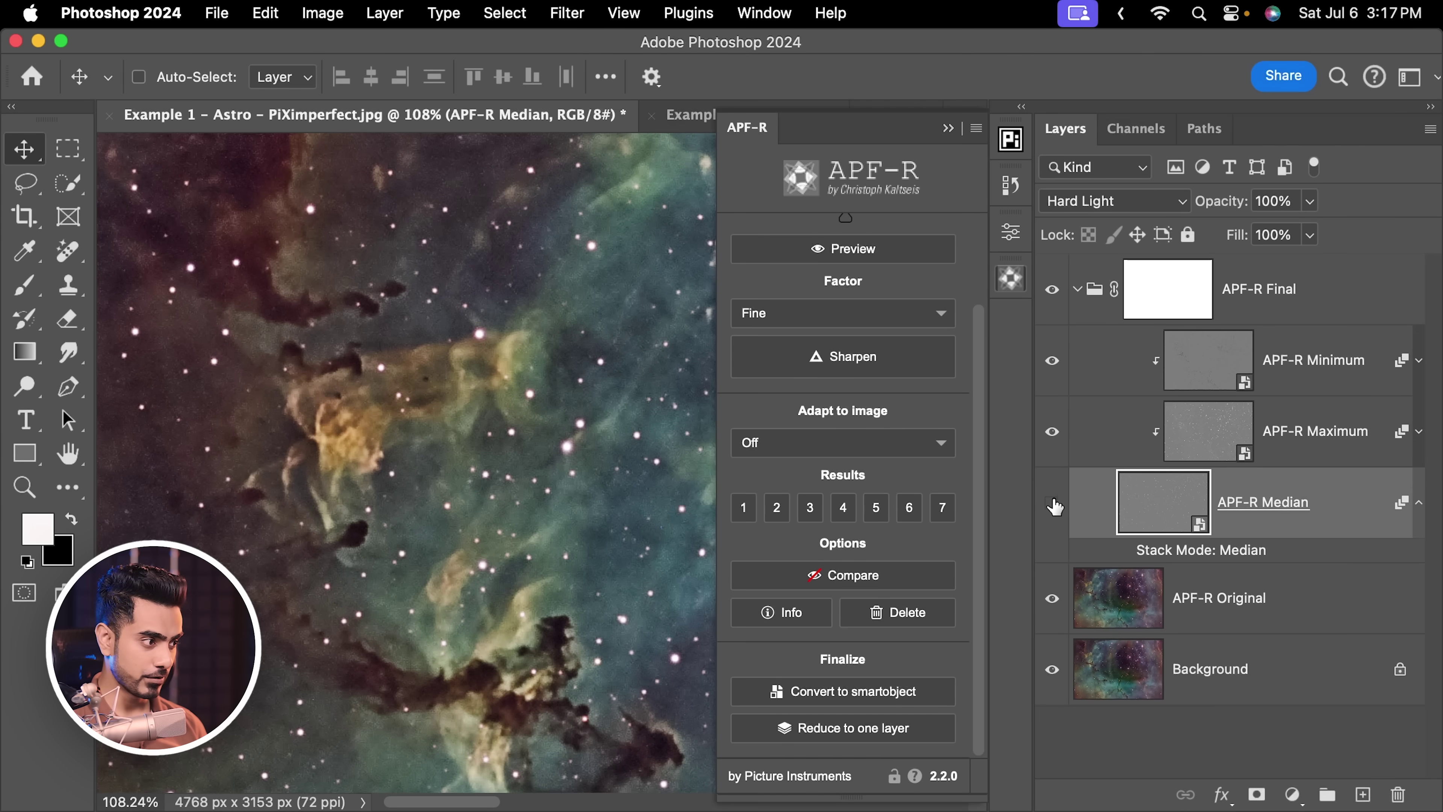
pyautogui.click(1052, 503)
pyautogui.click(1052, 504)
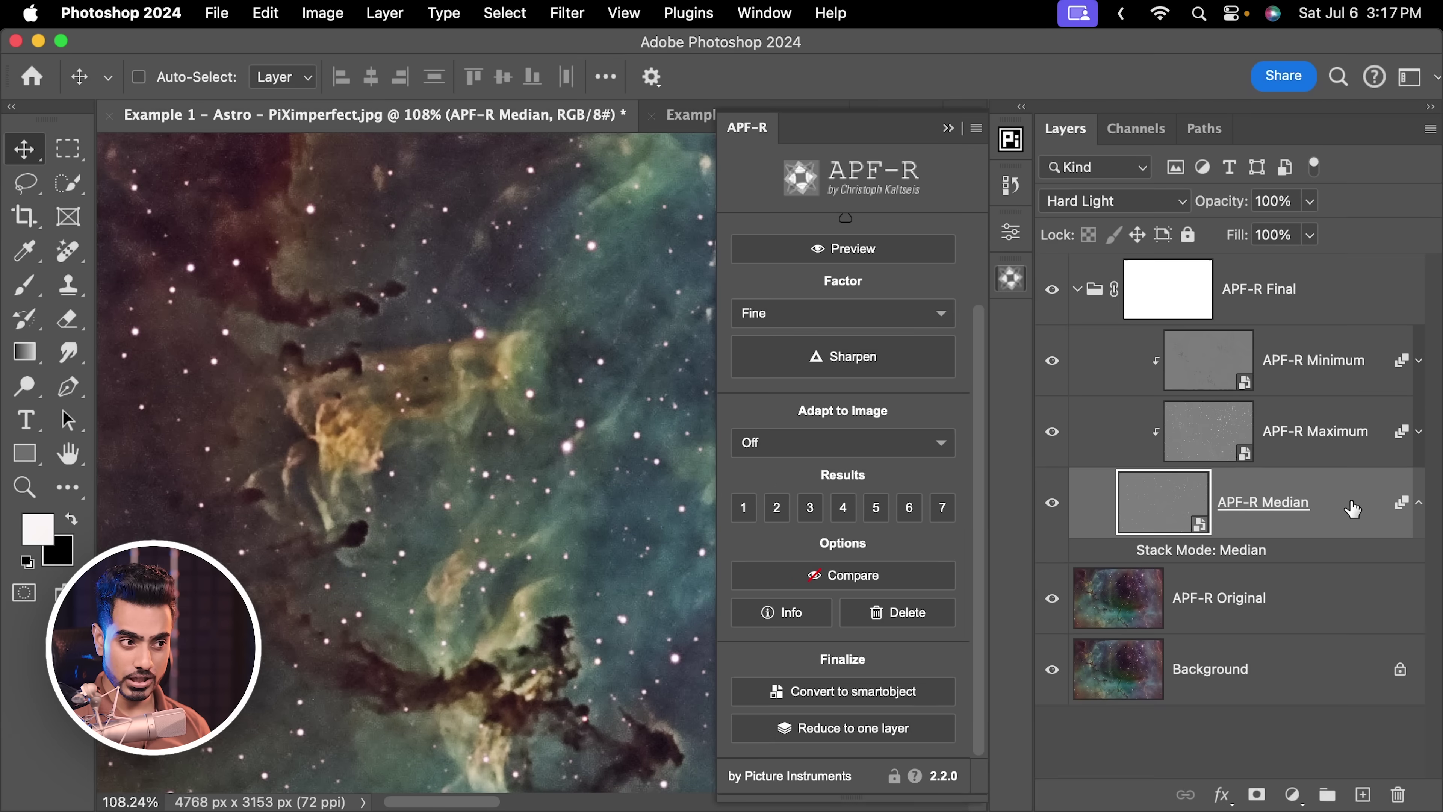
pyautogui.doubleClick(1343, 517)
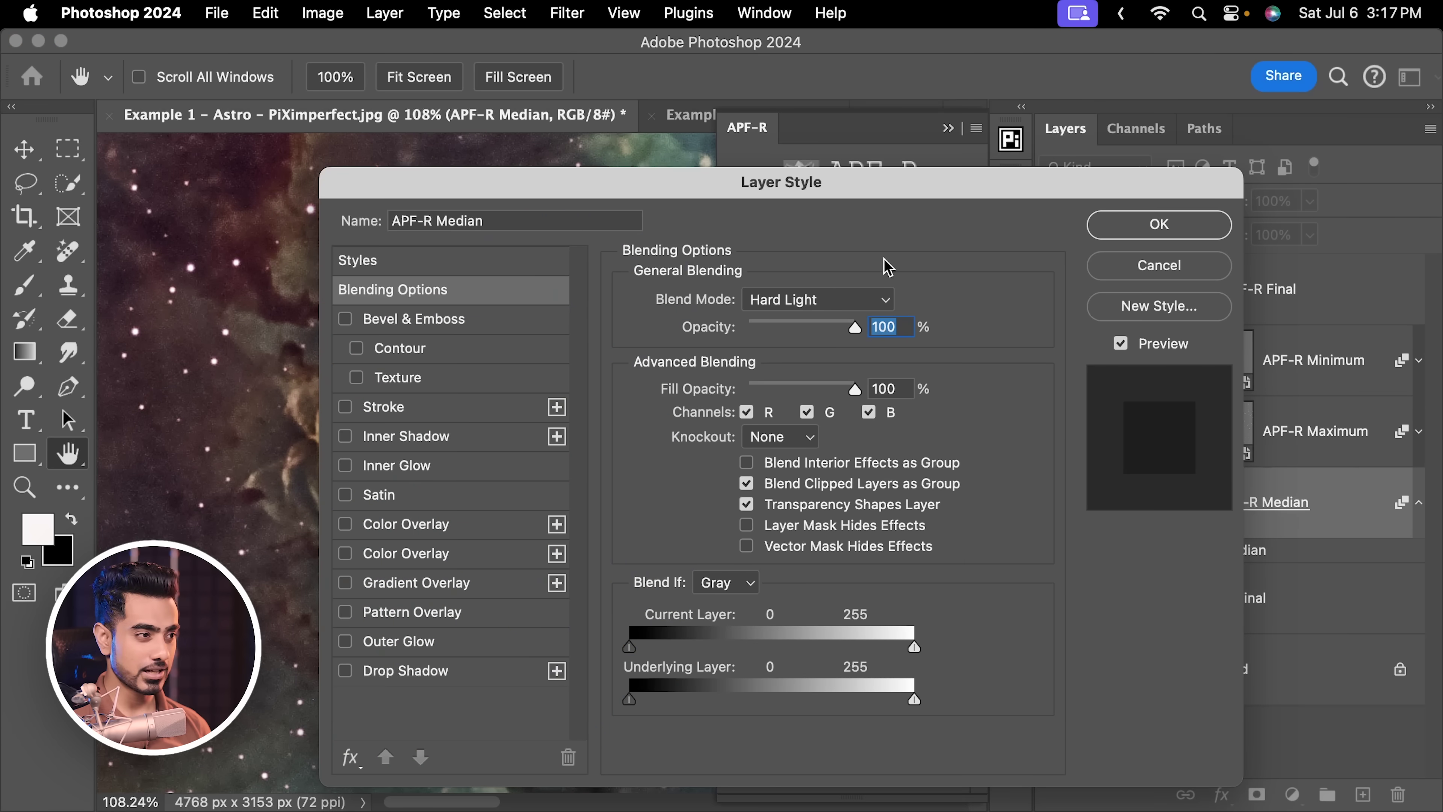
pyautogui.moveTo(728, 193); pyautogui.dragTo(1001, 104)
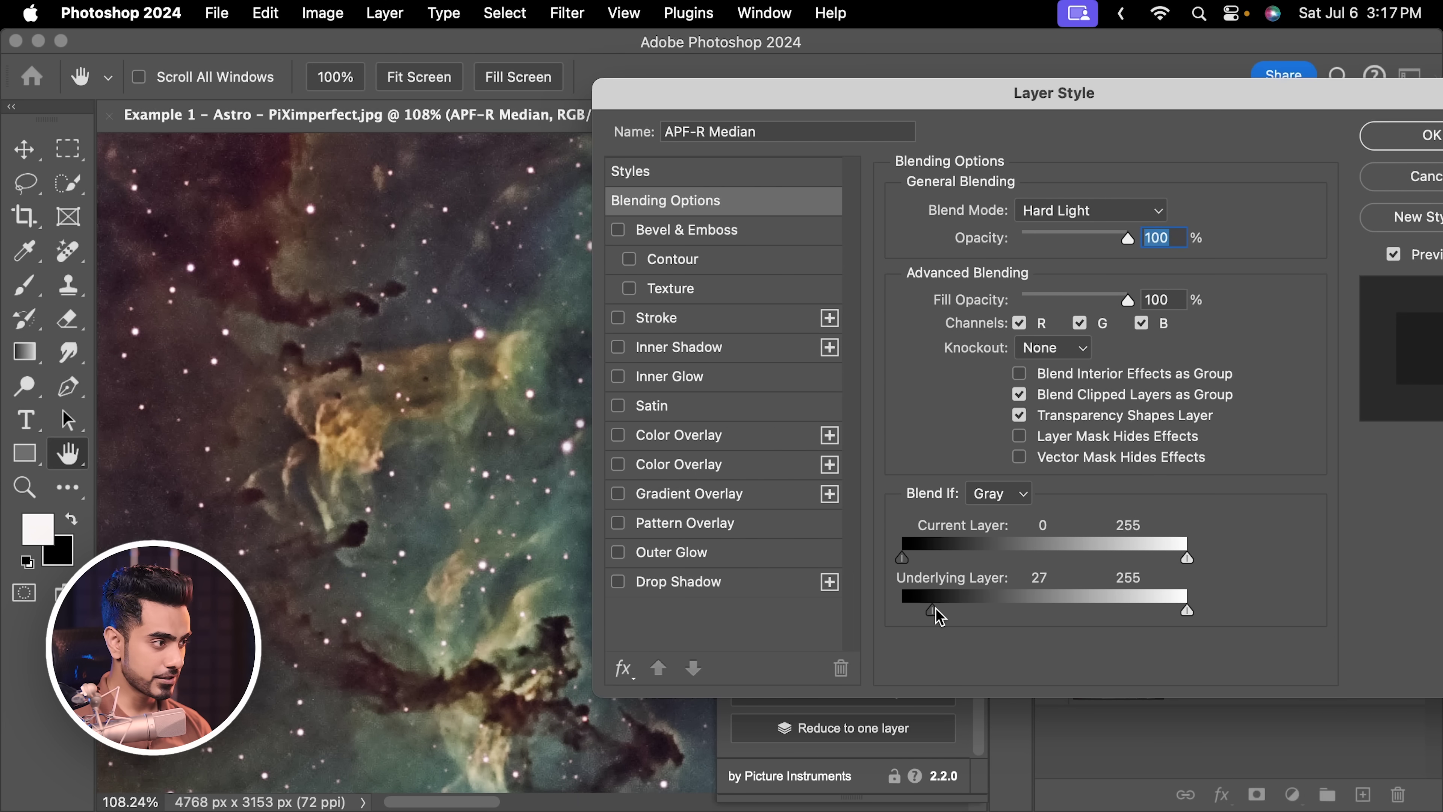
pyautogui.moveTo(936, 612)
pyautogui.mouseDown()
pyautogui.moveTo(1050, 614)
pyautogui.moveTo(954, 617)
pyautogui.mouseUp()
pyautogui.moveTo(1058, 613); pyautogui.dragTo(1101, 613)
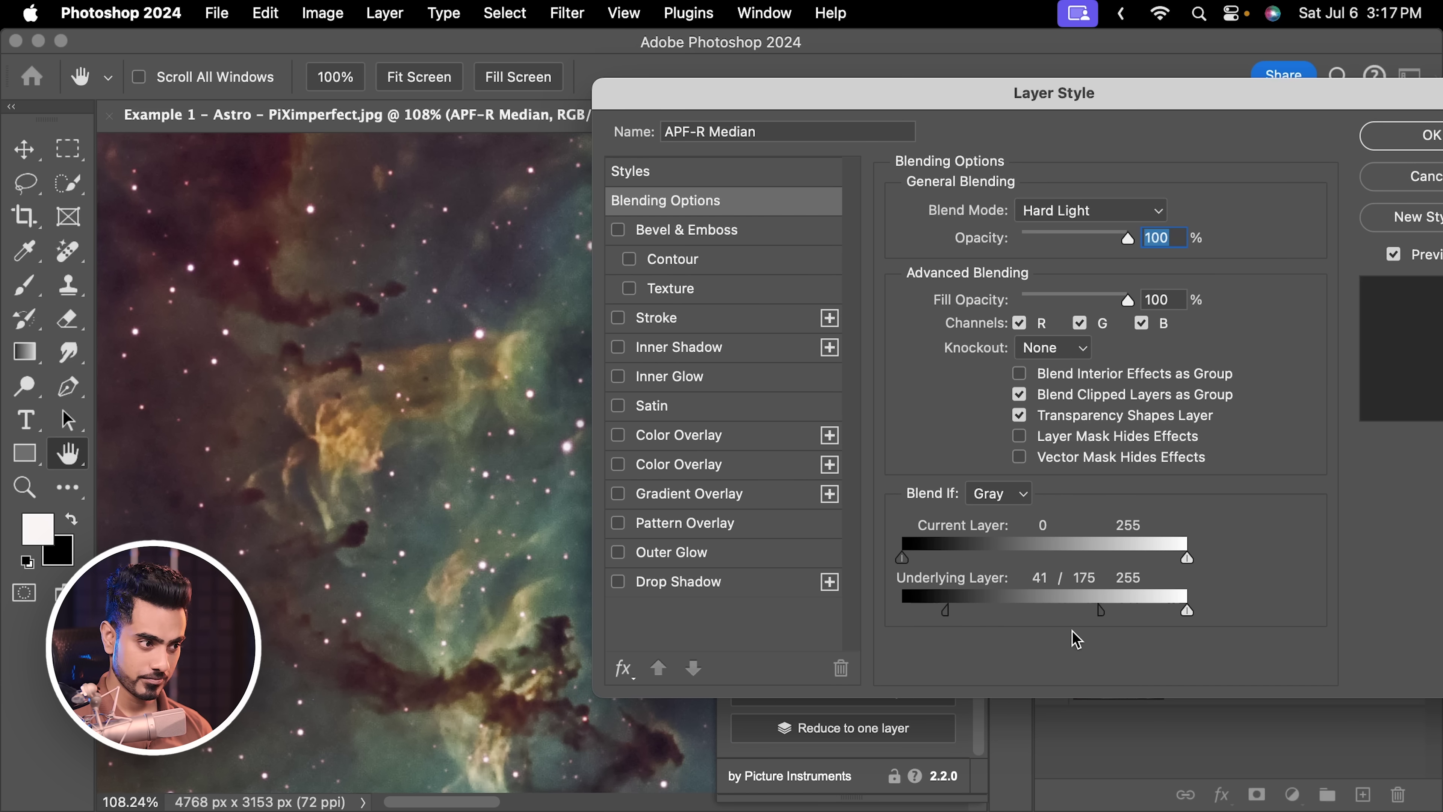
pyautogui.moveTo(1277, 93); pyautogui.dragTo(1063, 106)
pyautogui.click(1196, 180)
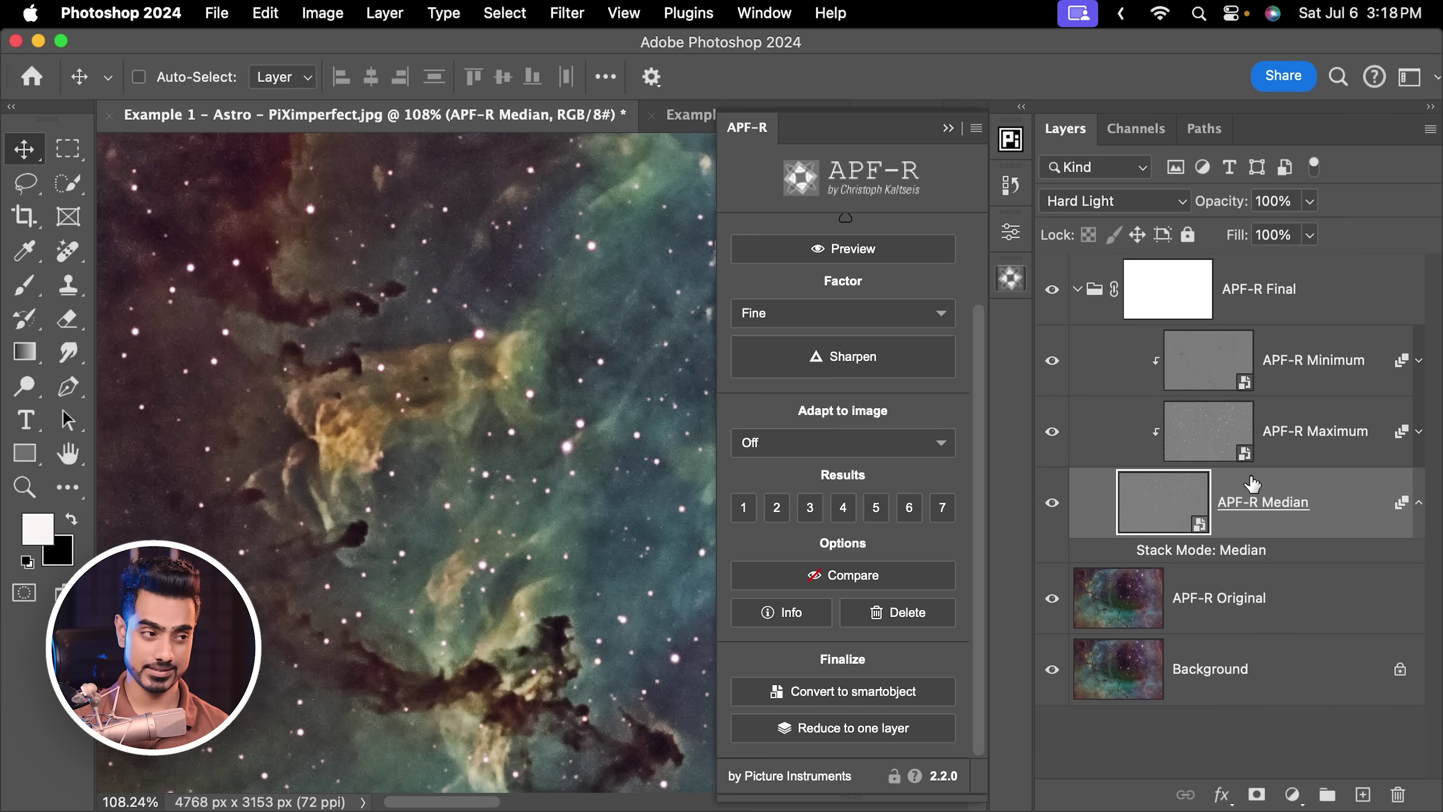
# - Set adapt-to-image to Center-Weighted, then expand APF-R Final and inspect APF-R Median's Hard Light style
pyautogui.click(1078, 291)
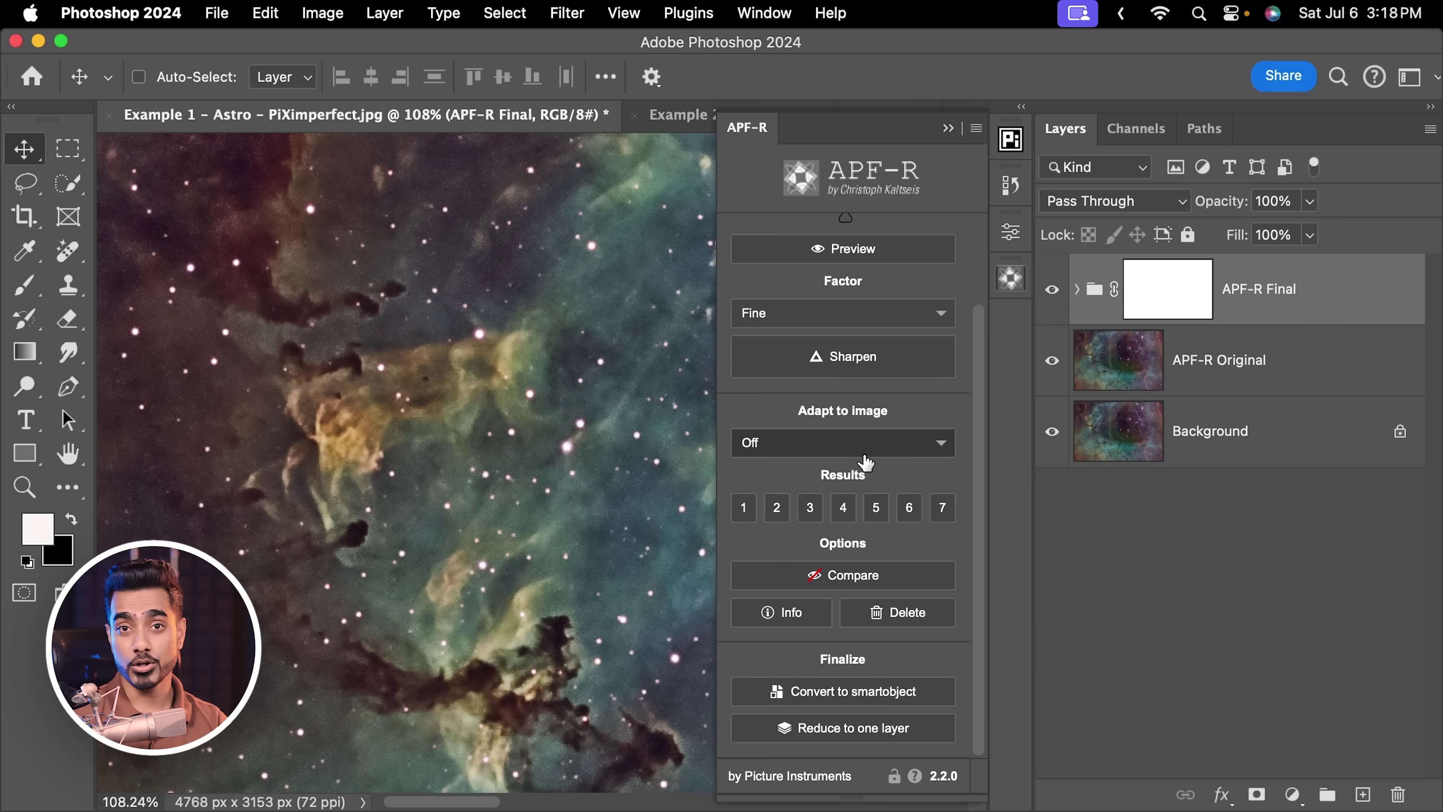
pyautogui.click(848, 449)
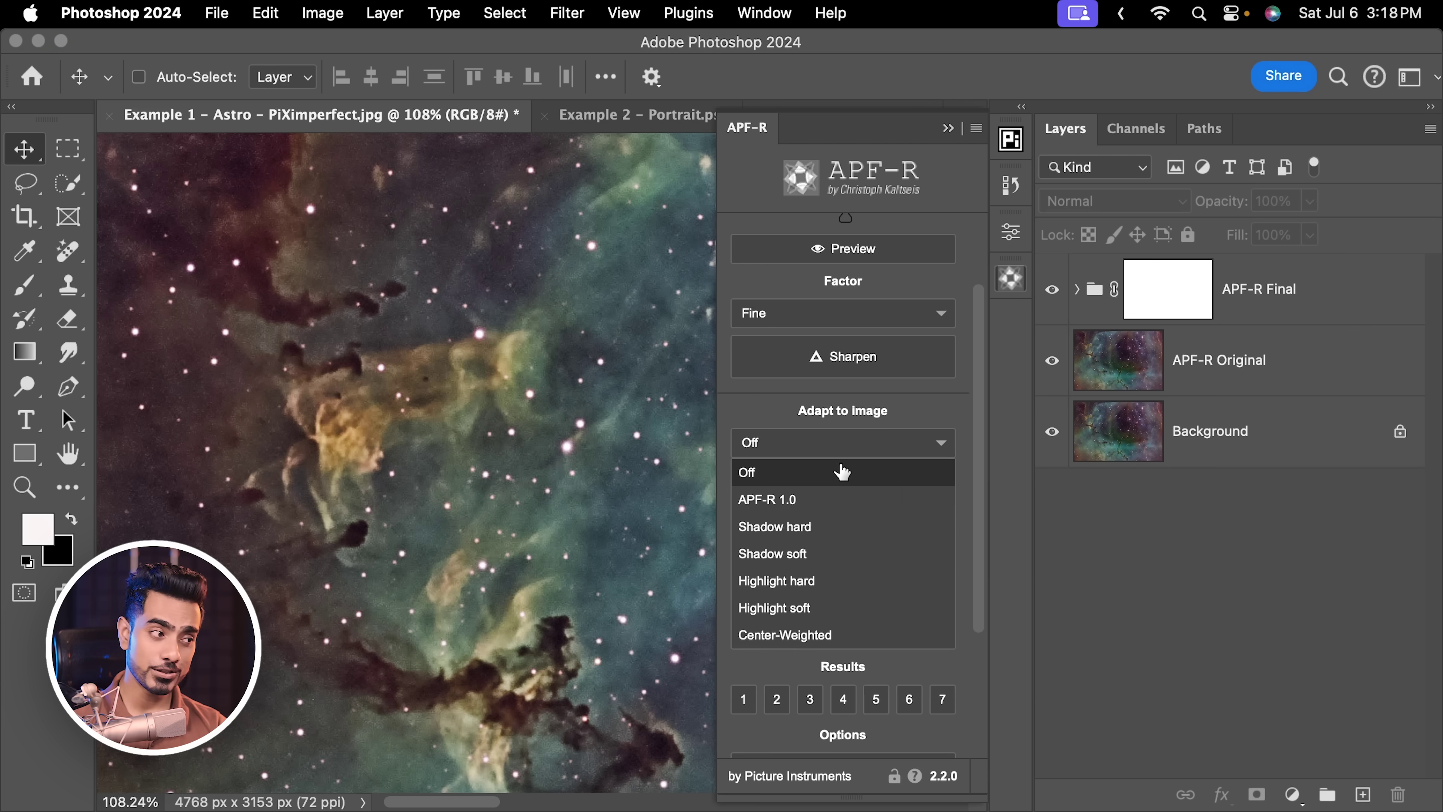
pyautogui.click(843, 499)
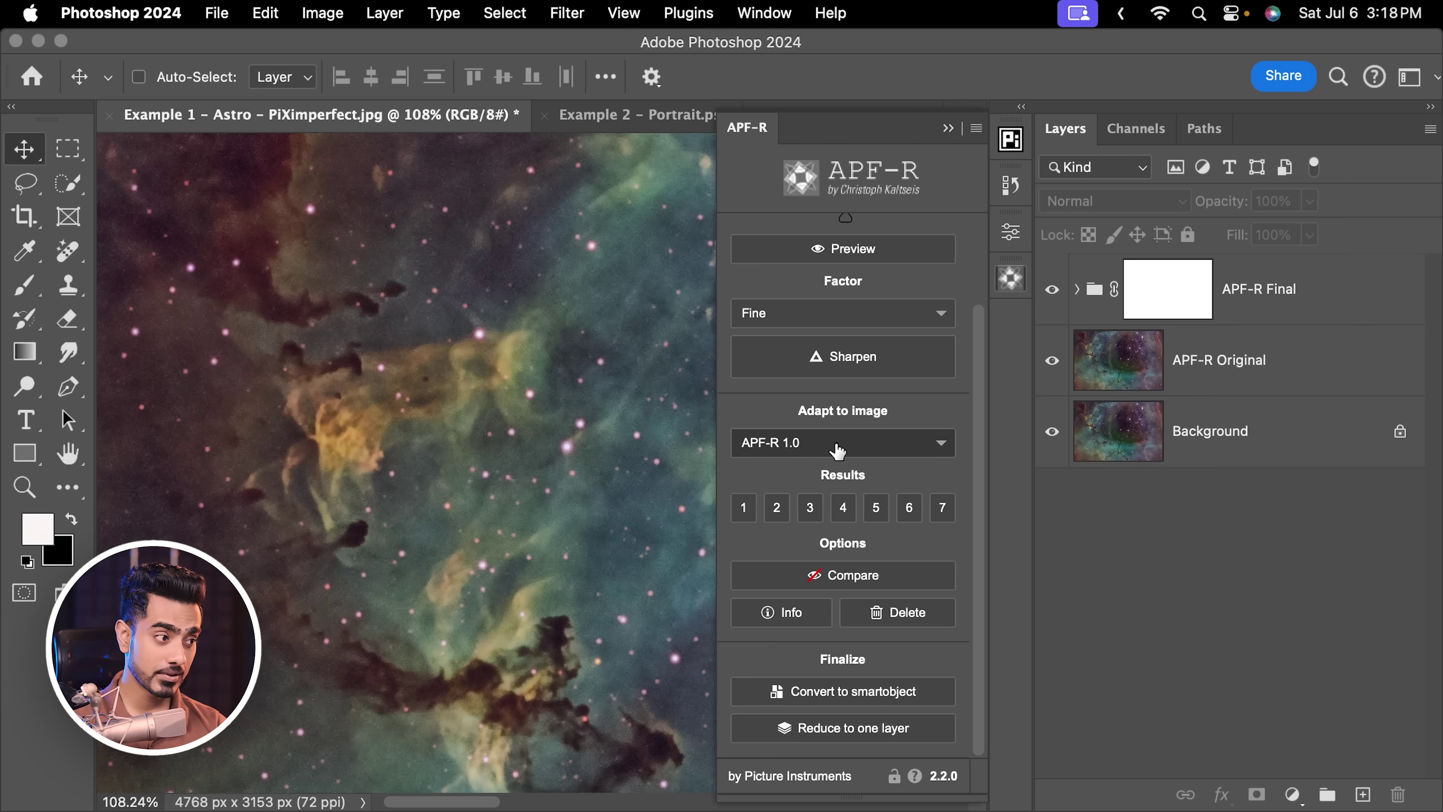
pyautogui.click(844, 450)
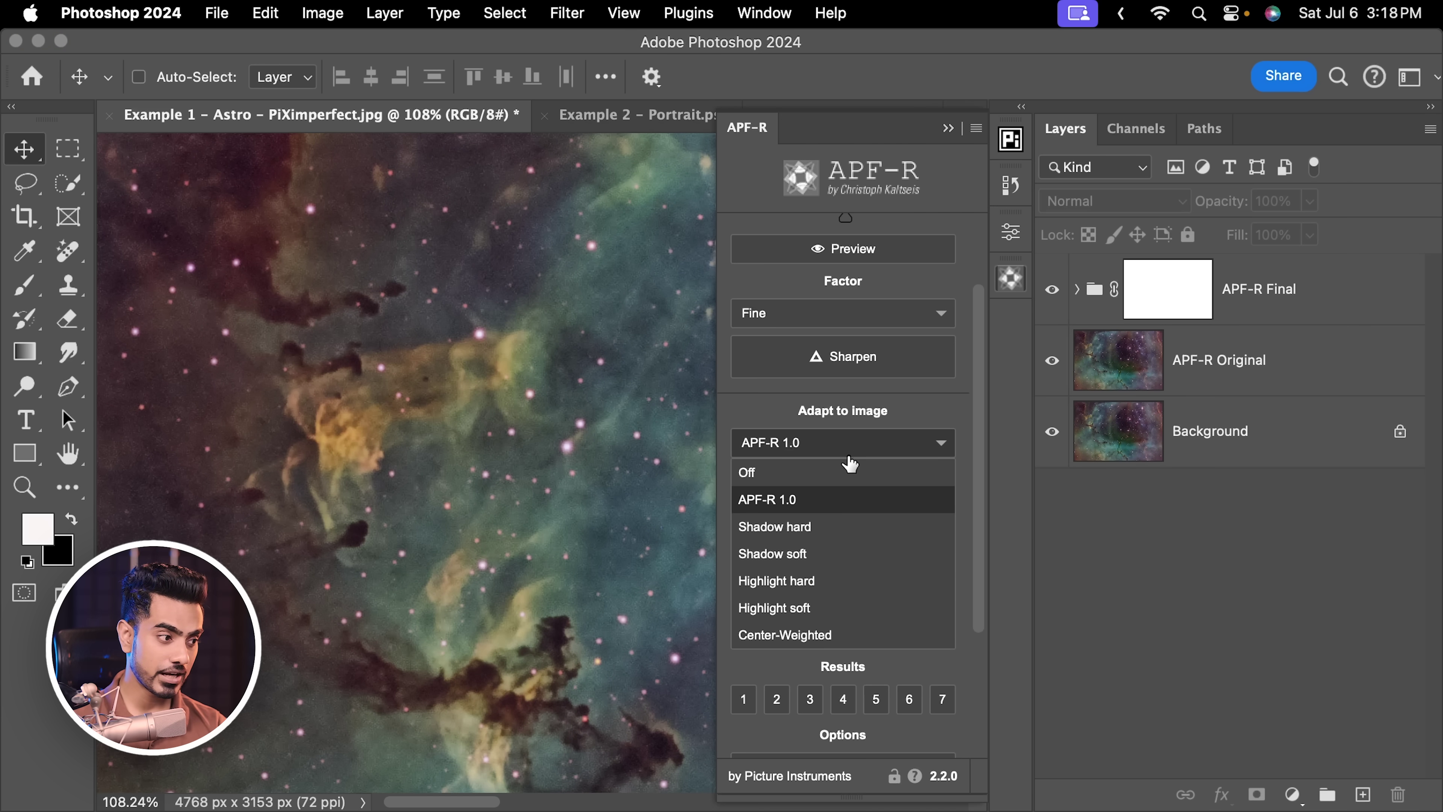
pyautogui.click(800, 635)
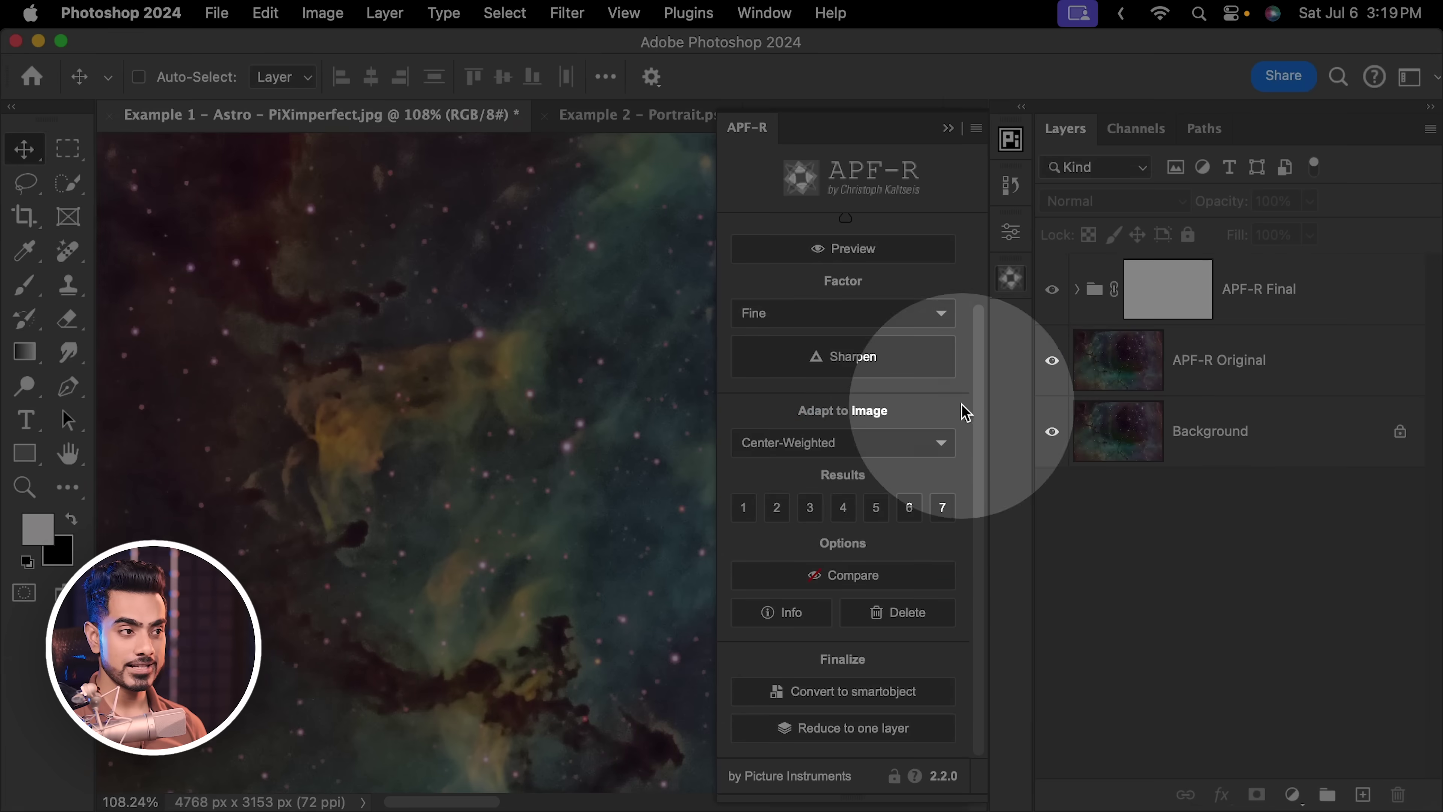
pyautogui.click(1076, 290)
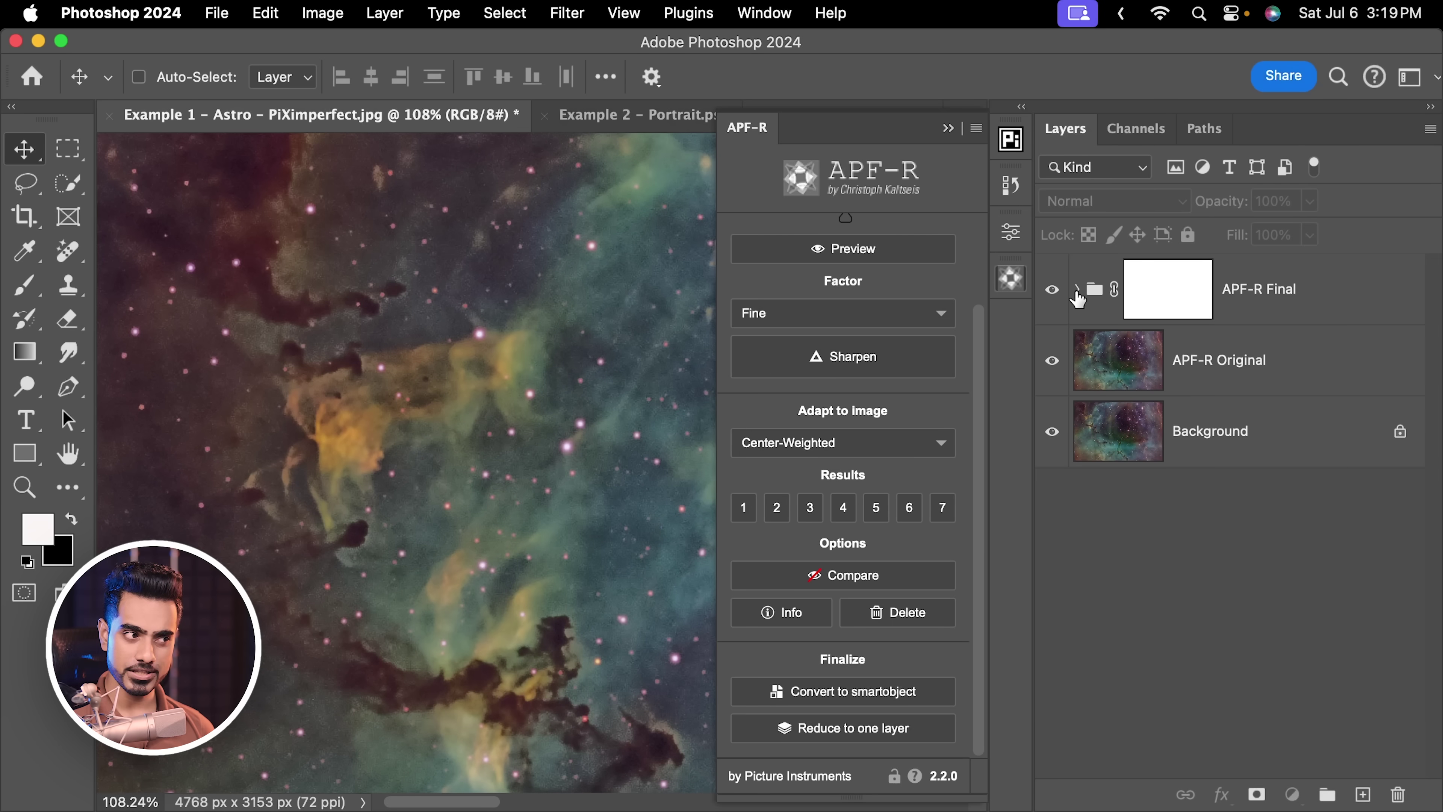
pyautogui.doubleClick(1342, 494)
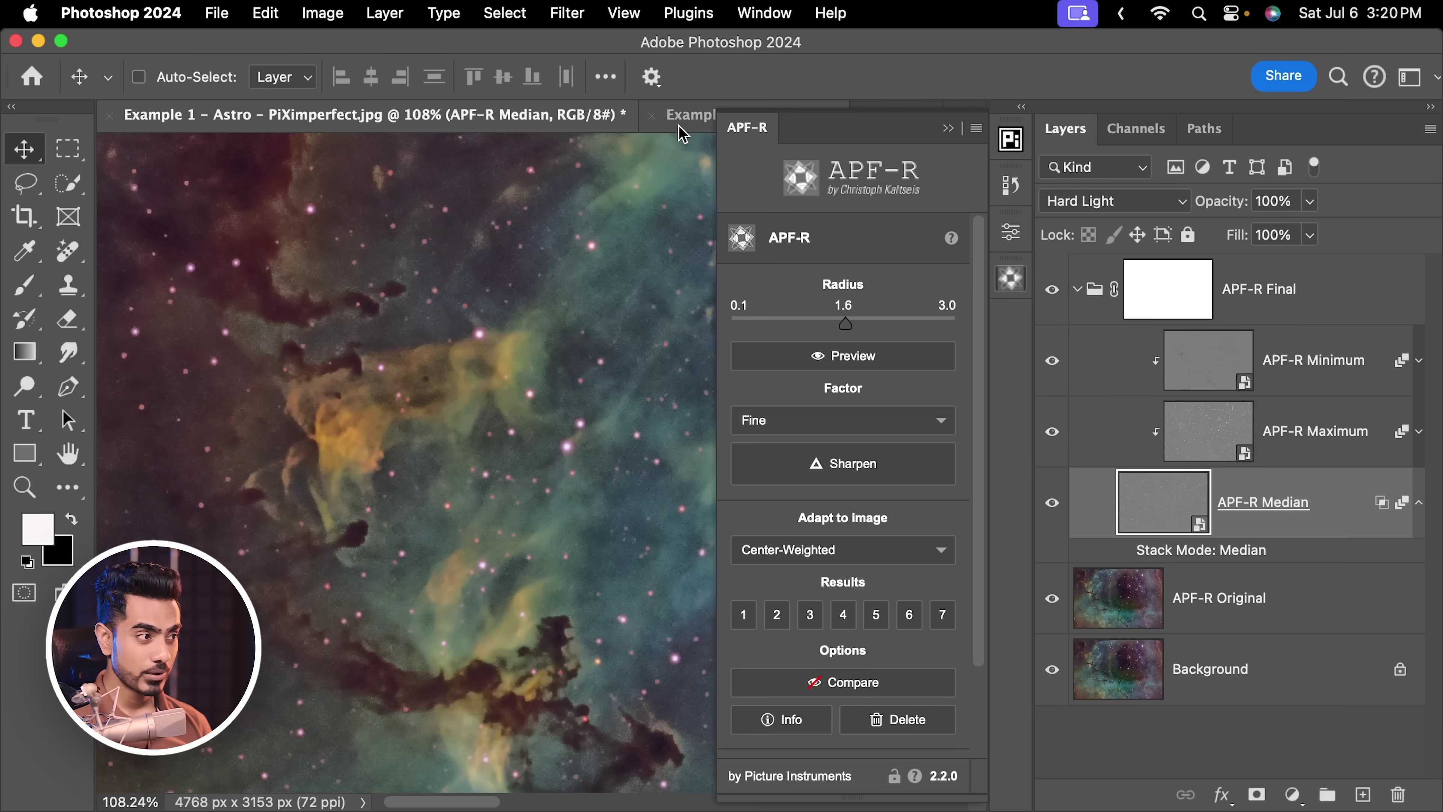
# - Run APF-R Sharpen on the Example 2 Portrait and inspect its APF-R Median layer style
pyautogui.click(683, 130)
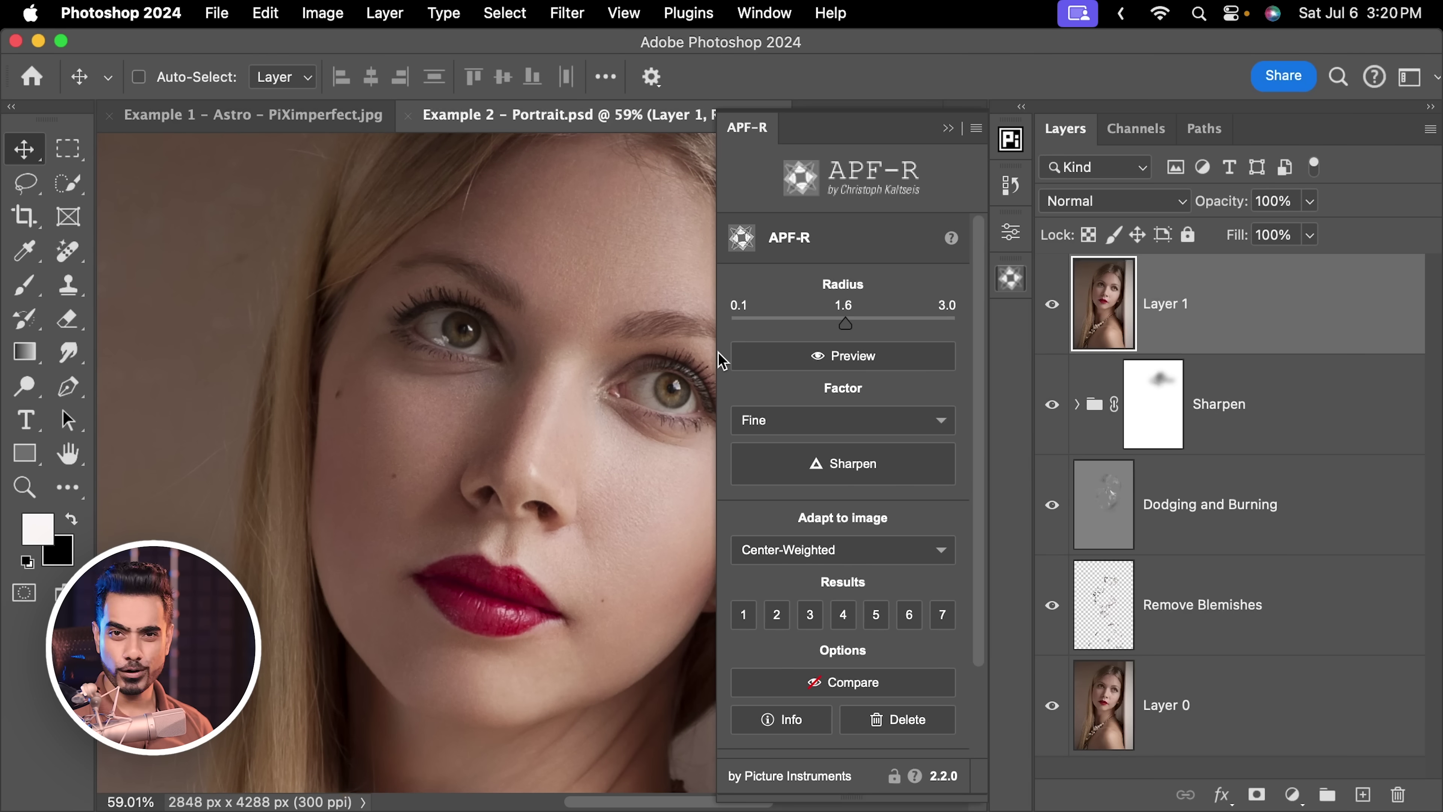
pyautogui.click(819, 462)
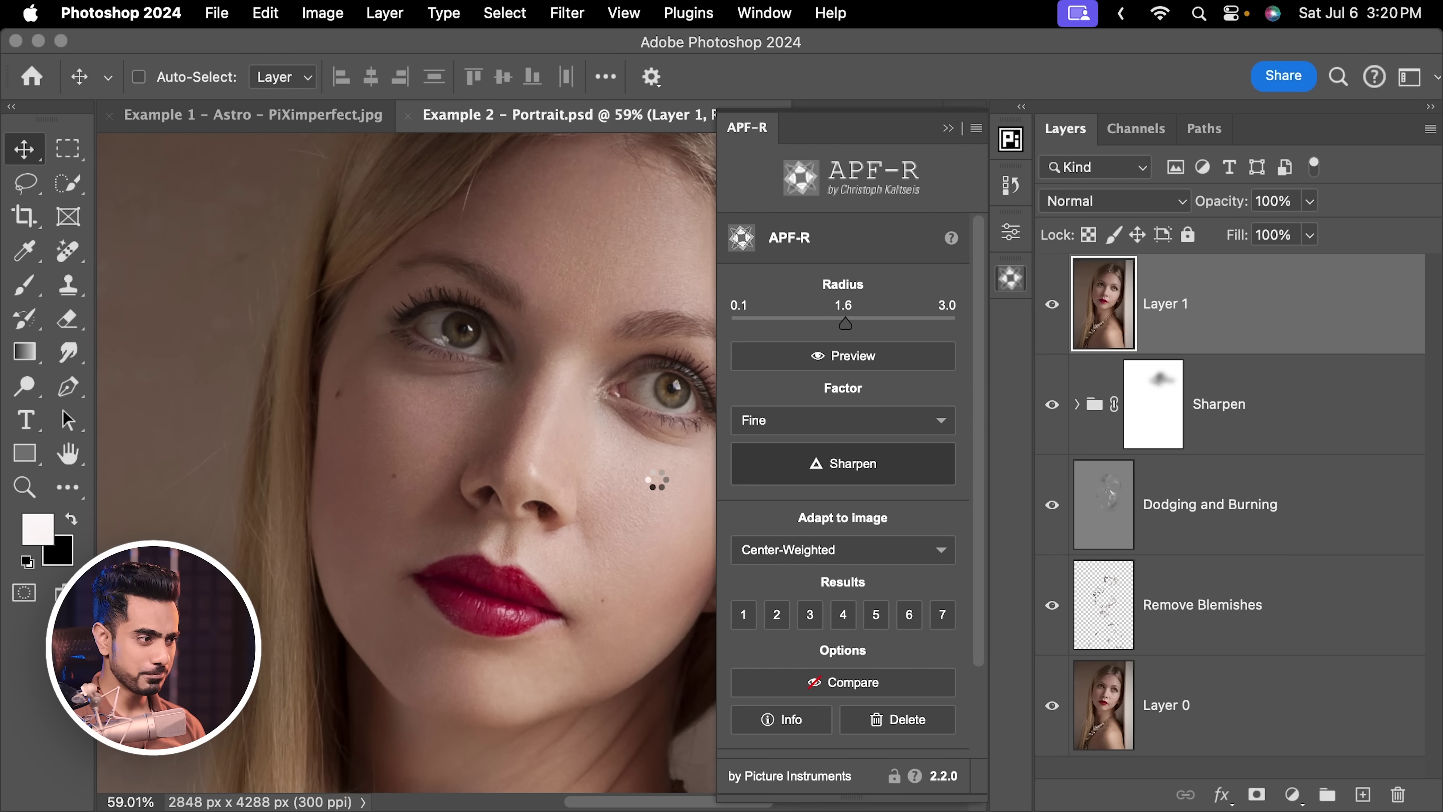
pyautogui.click(777, 614)
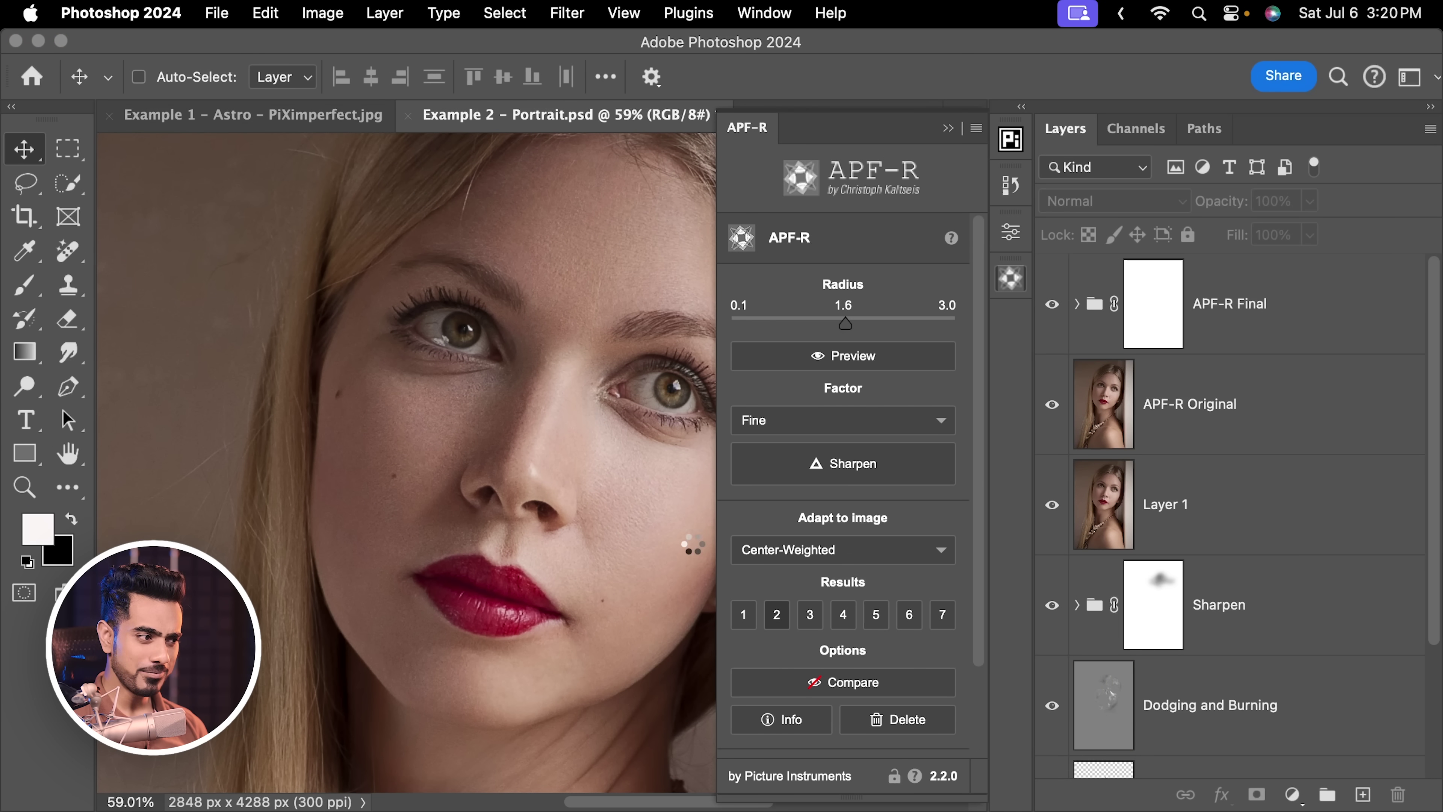
pyautogui.click(1078, 304)
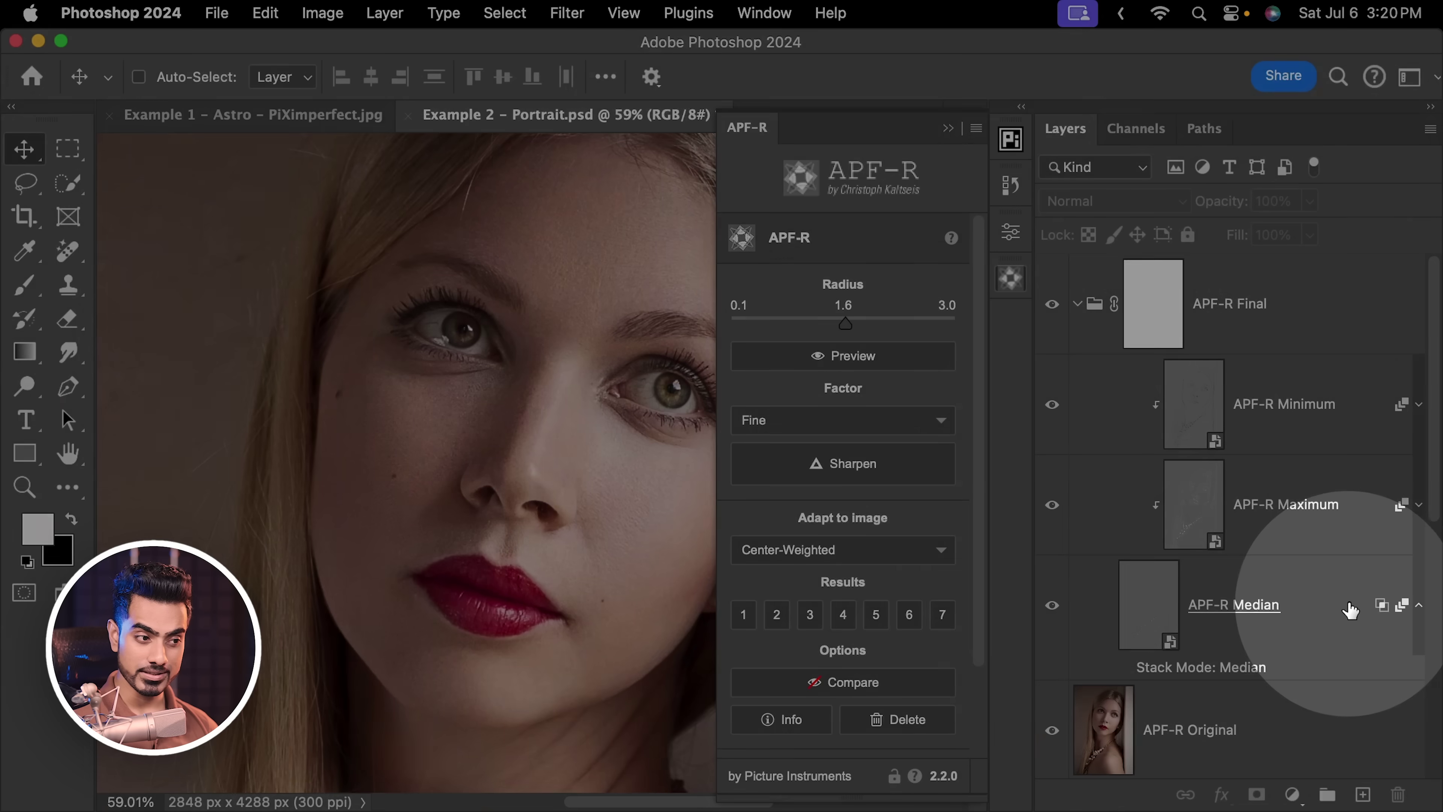
pyautogui.doubleClick(1341, 606)
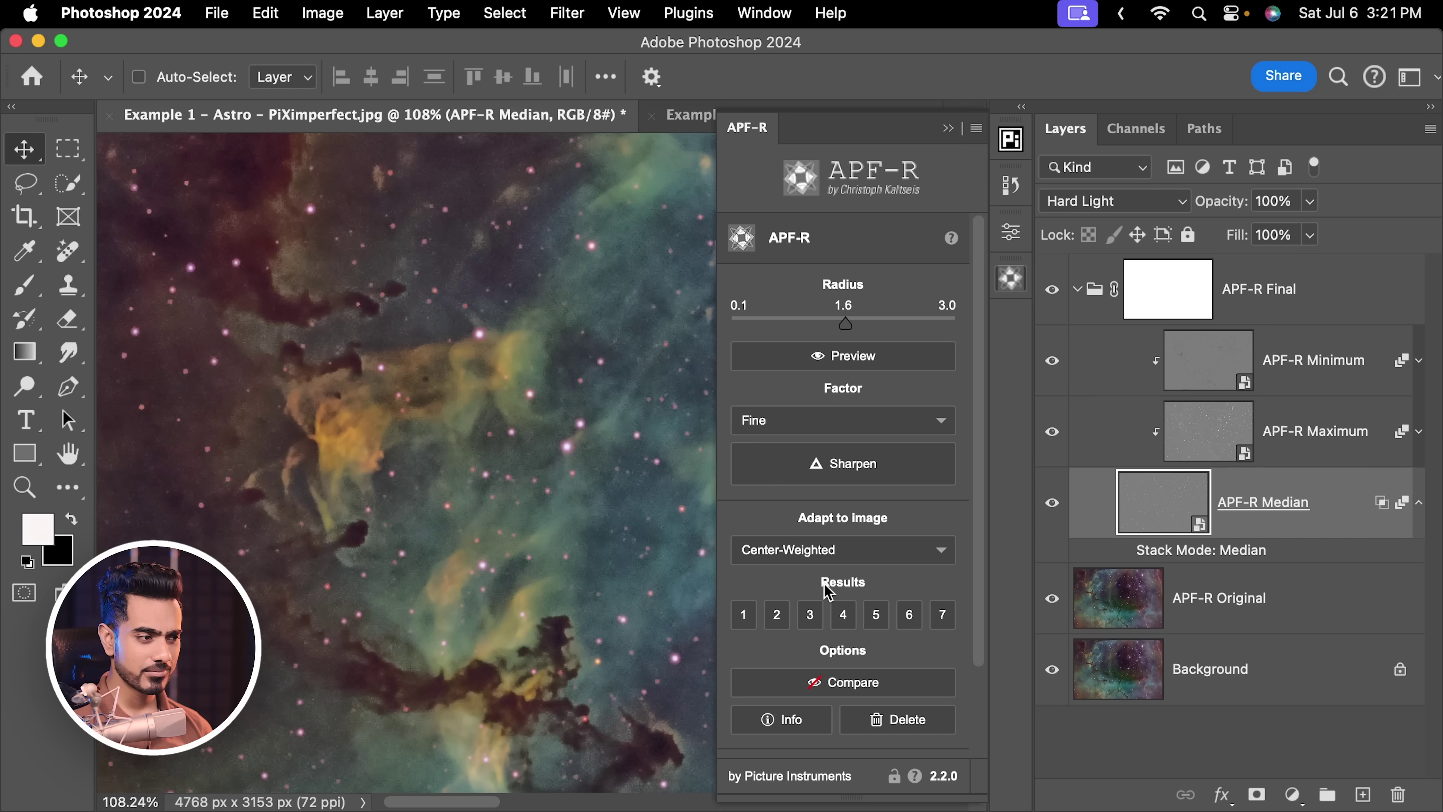
# - Try APF-R result variants 4 and 5, then settle on variant 2 for the nebula
pyautogui.click(843, 616)
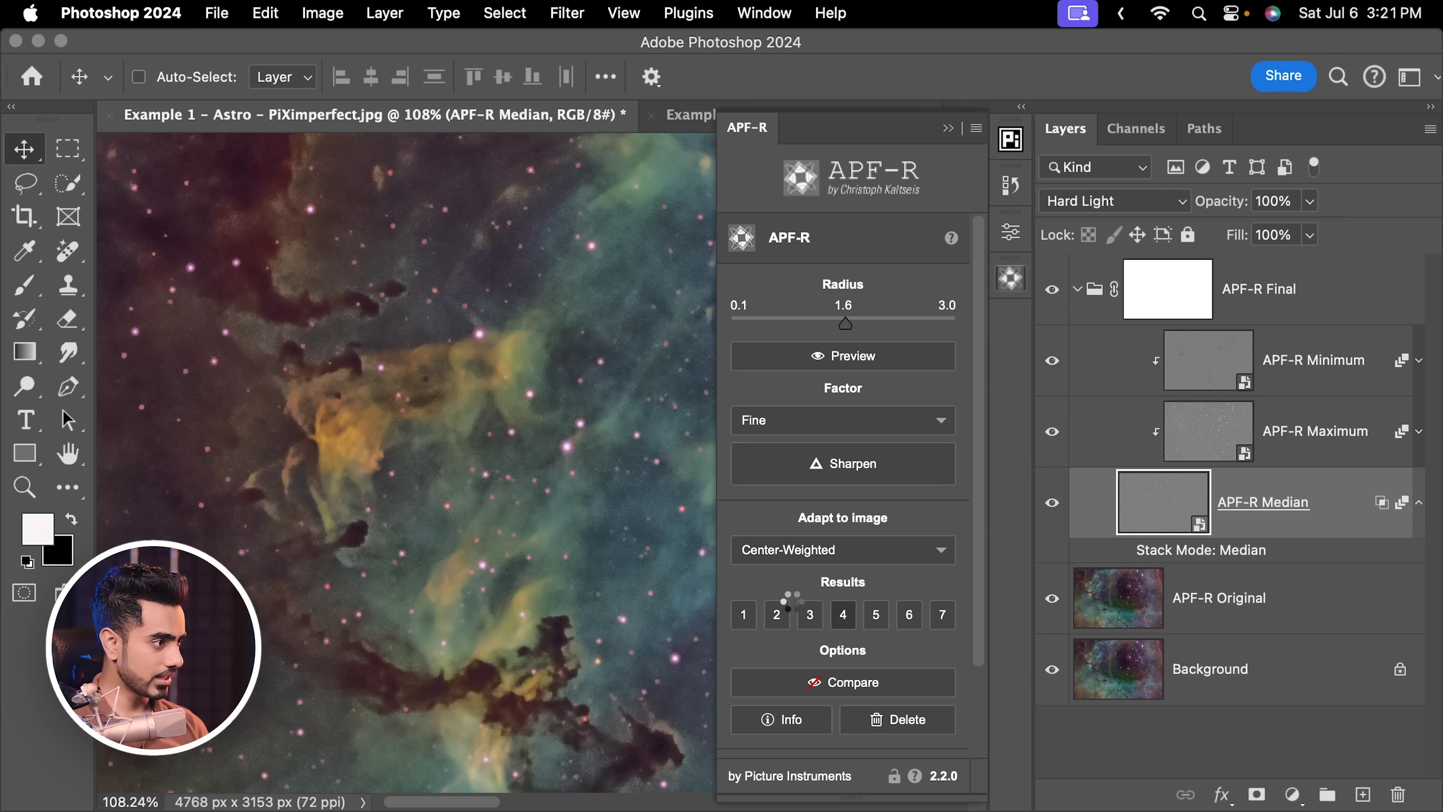
pyautogui.click(876, 622)
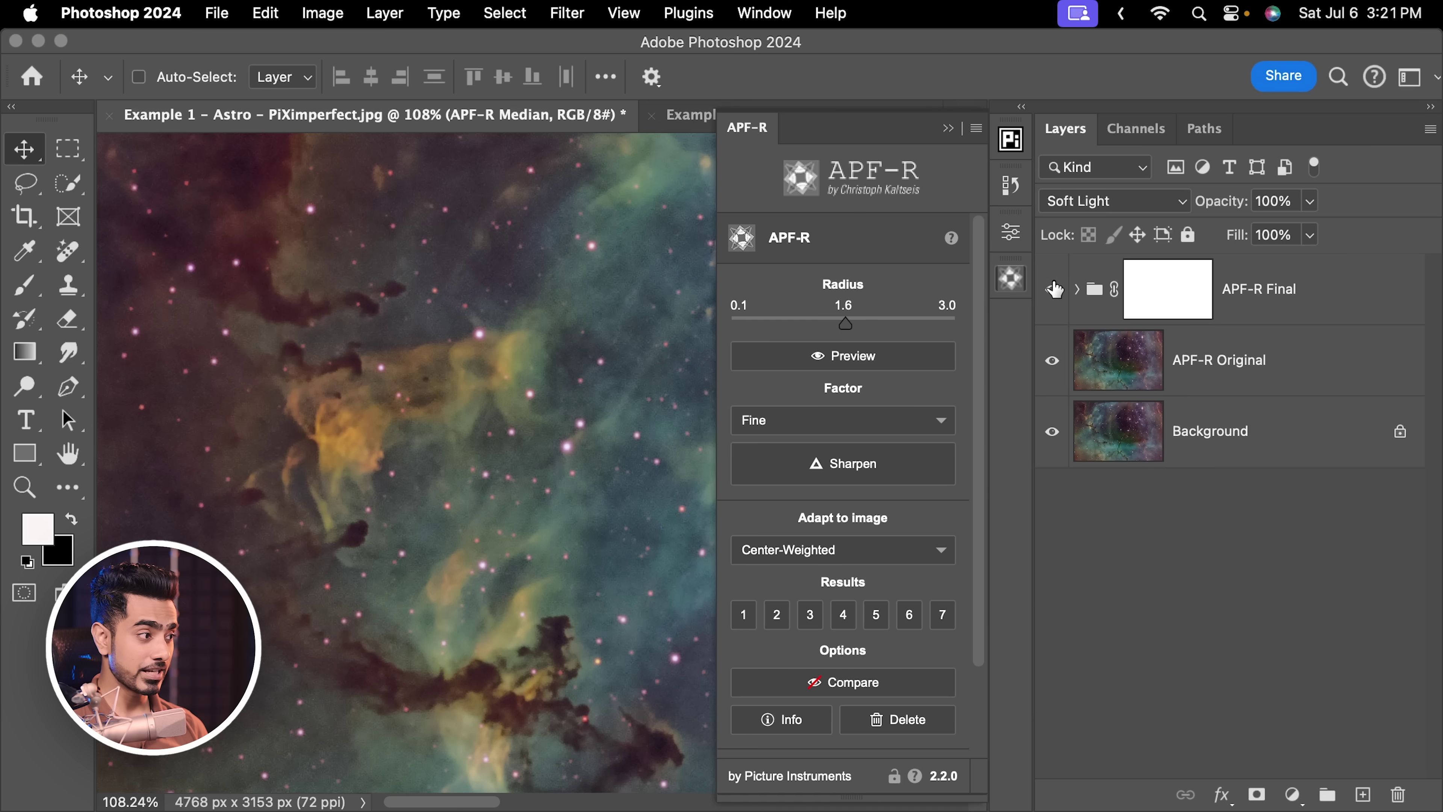
pyautogui.scroll(-2, 598, 351)
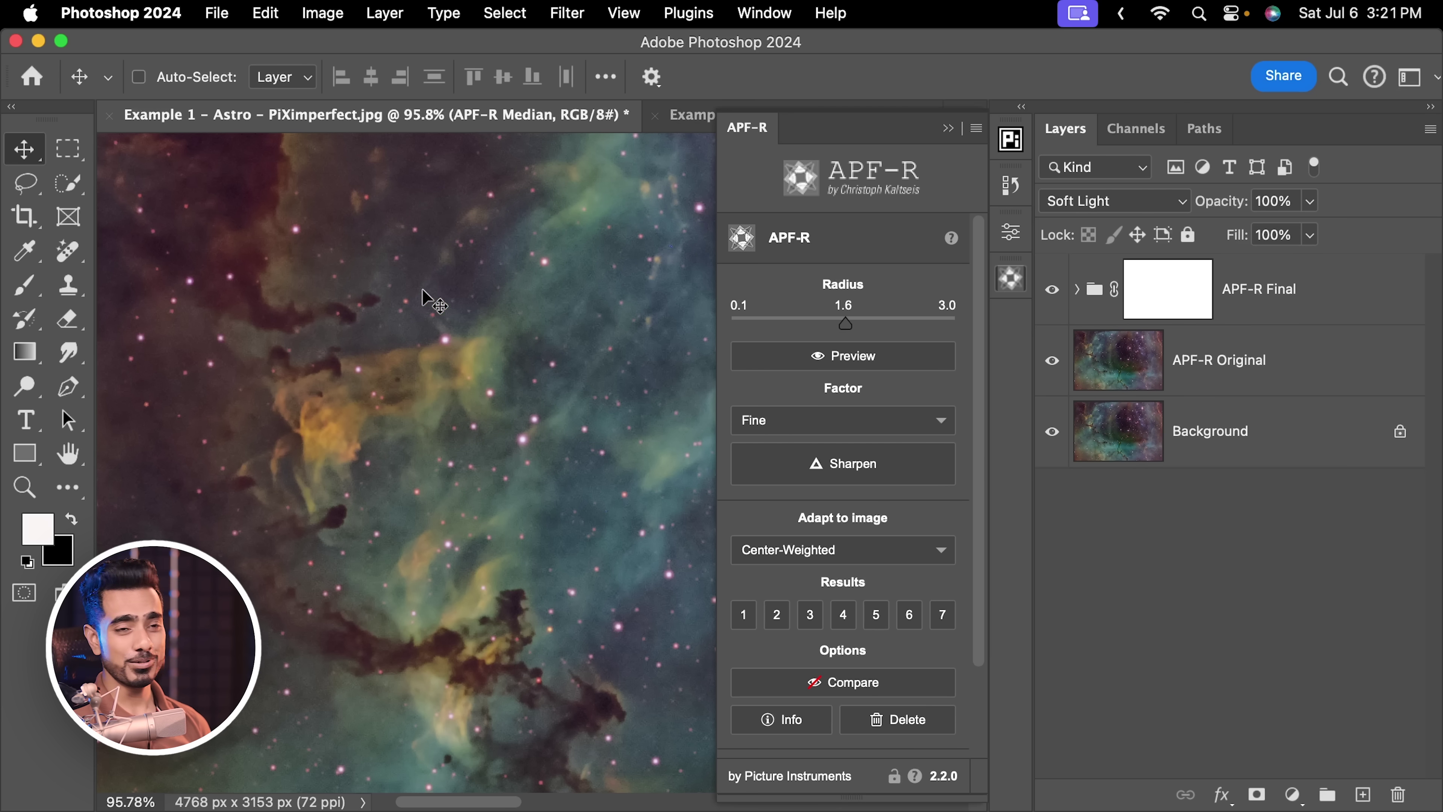
pyautogui.click(778, 618)
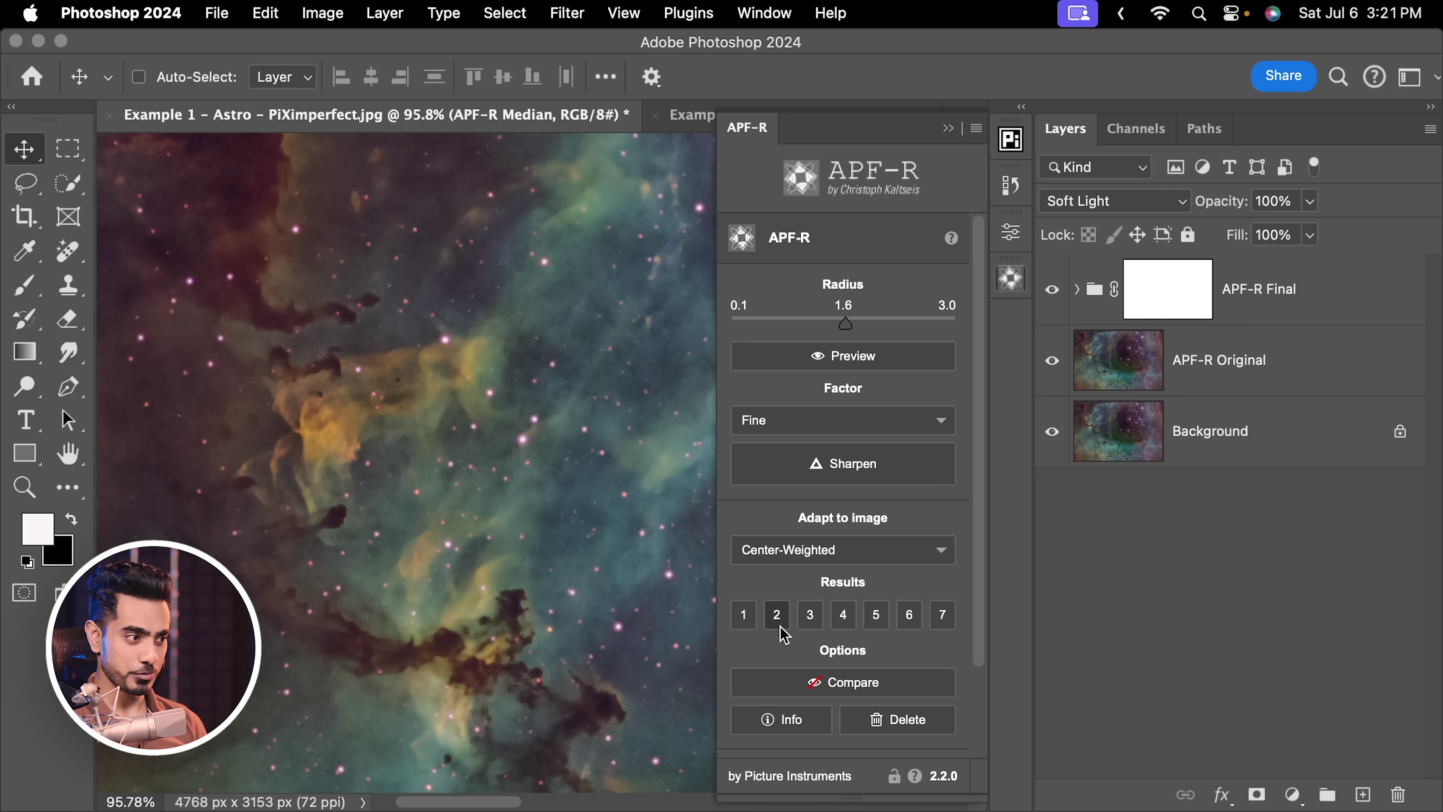
# - Switch adapt-to-image to Off, then to Center-Weighted
pyautogui.click(806, 549)
pyautogui.click(766, 579)
pyautogui.hscroll(3, 468, 471)
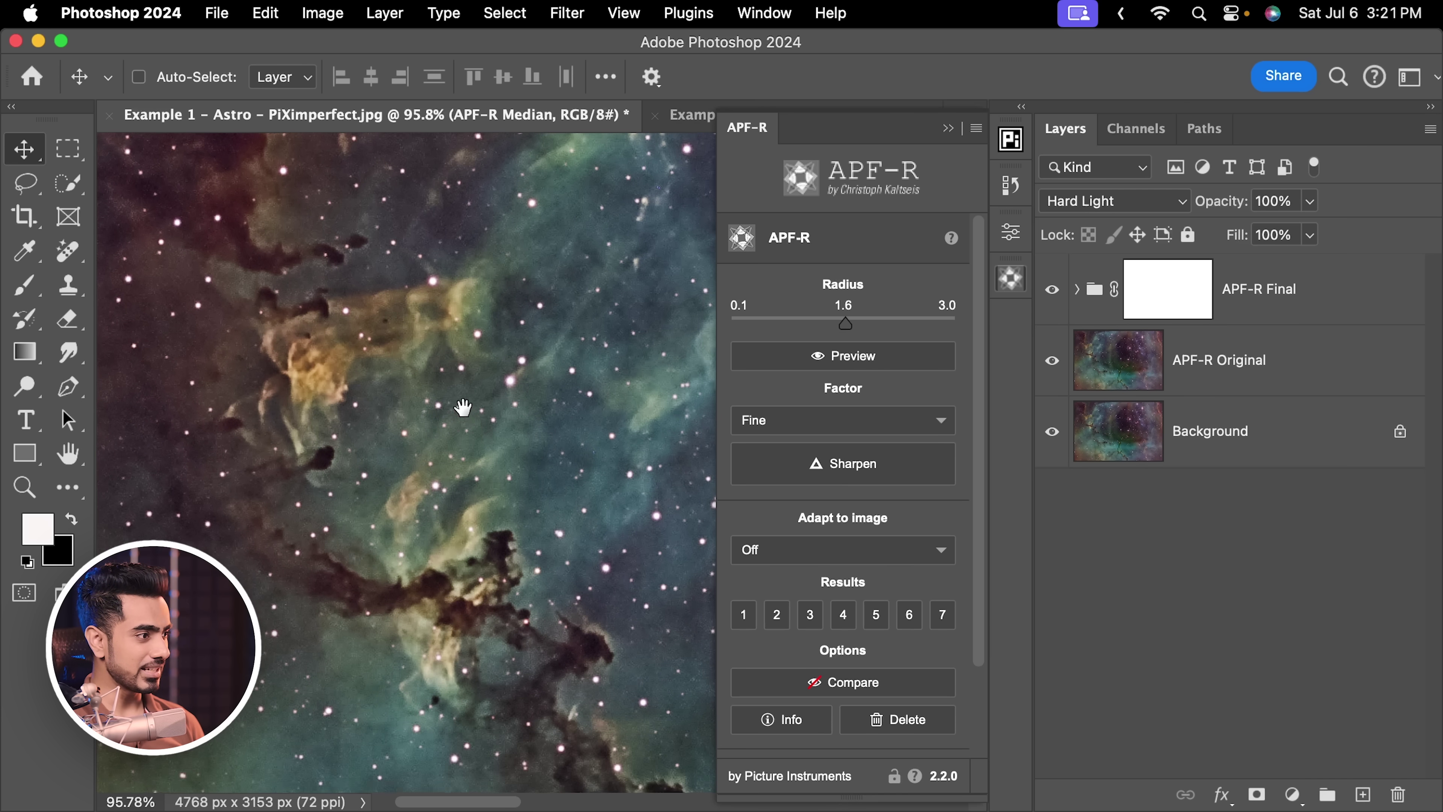
pyautogui.scroll(-3, 472, 454)
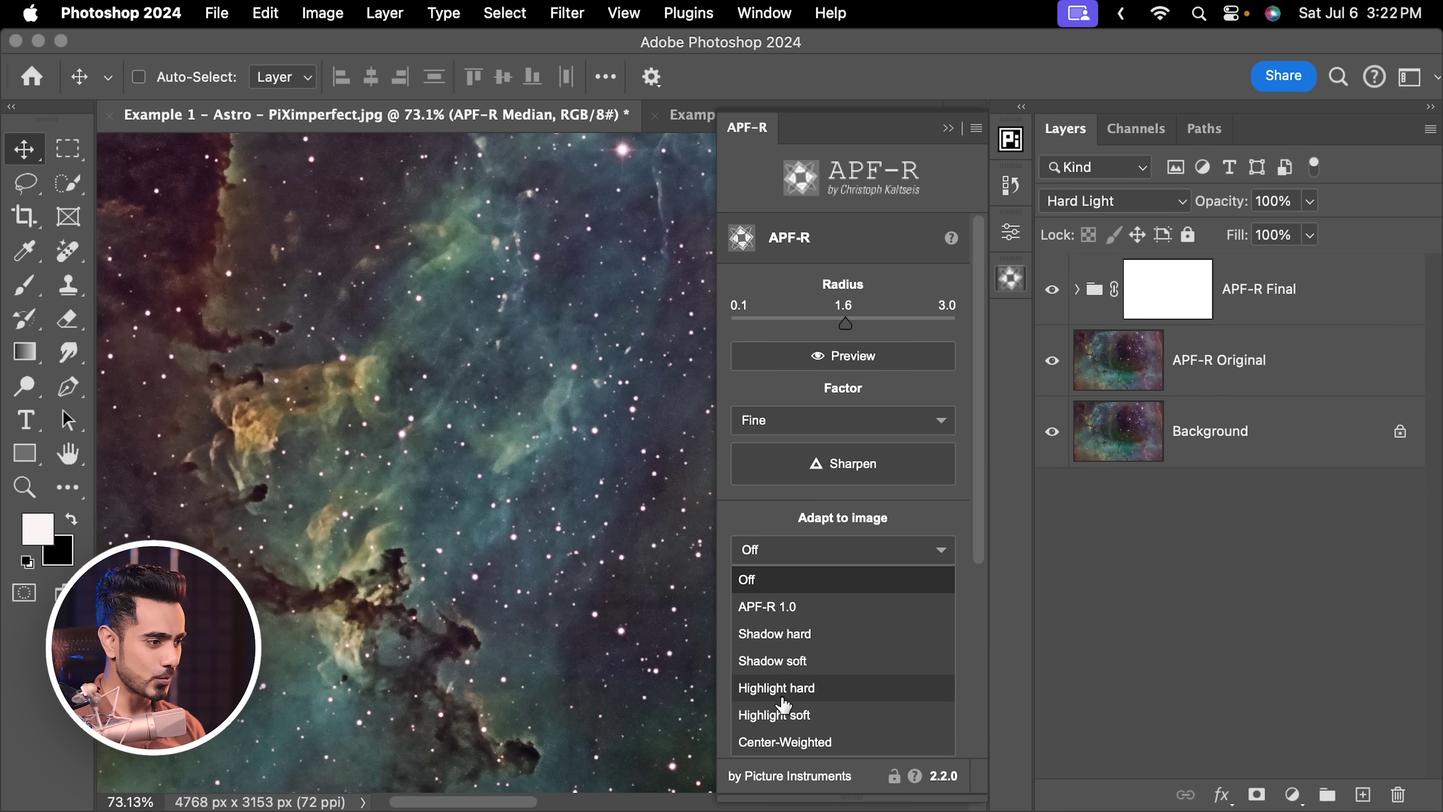
pyautogui.click(784, 742)
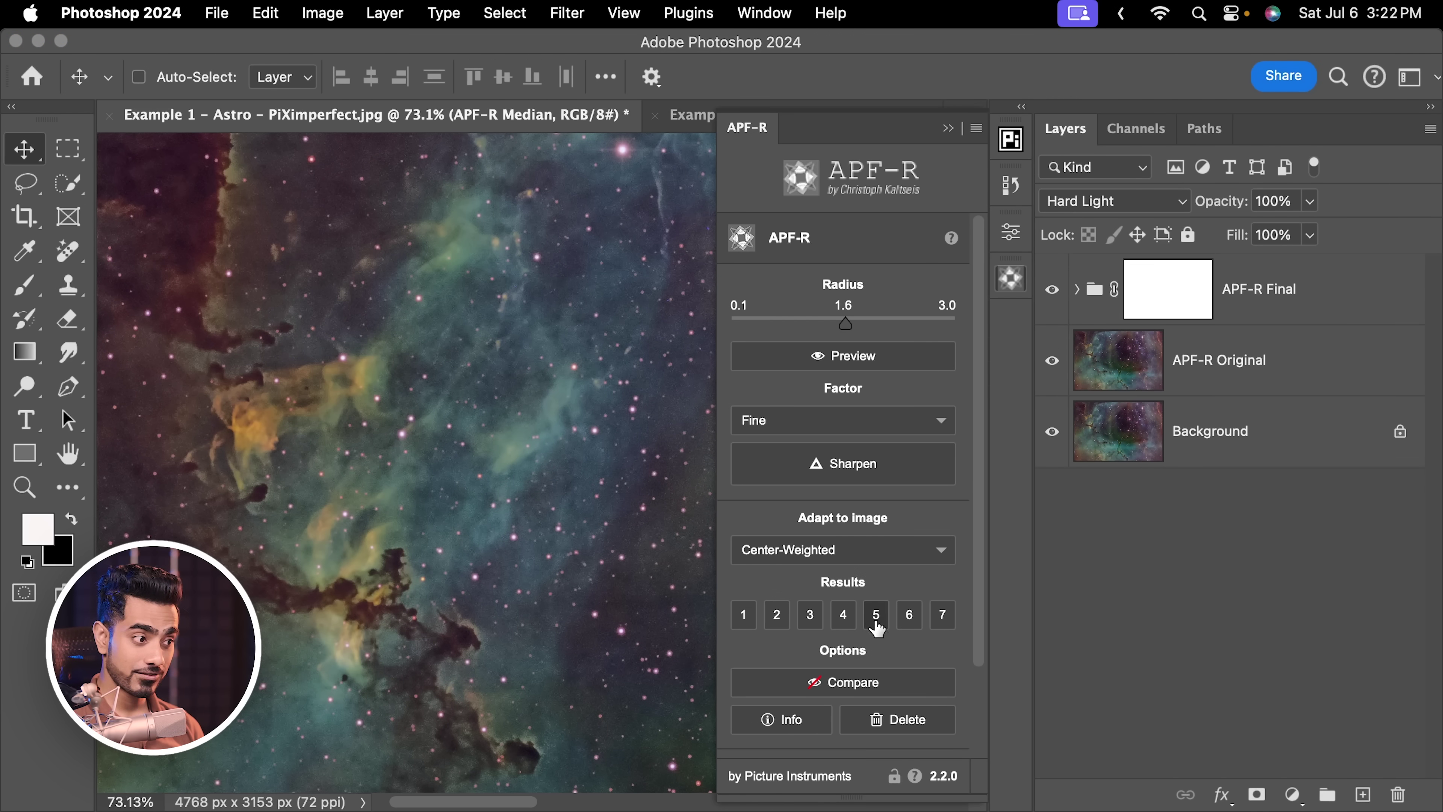
# - Shift the nebula view and set adapt-to-image to APF-R 1.0
pyautogui.hotkey('shift', '-')
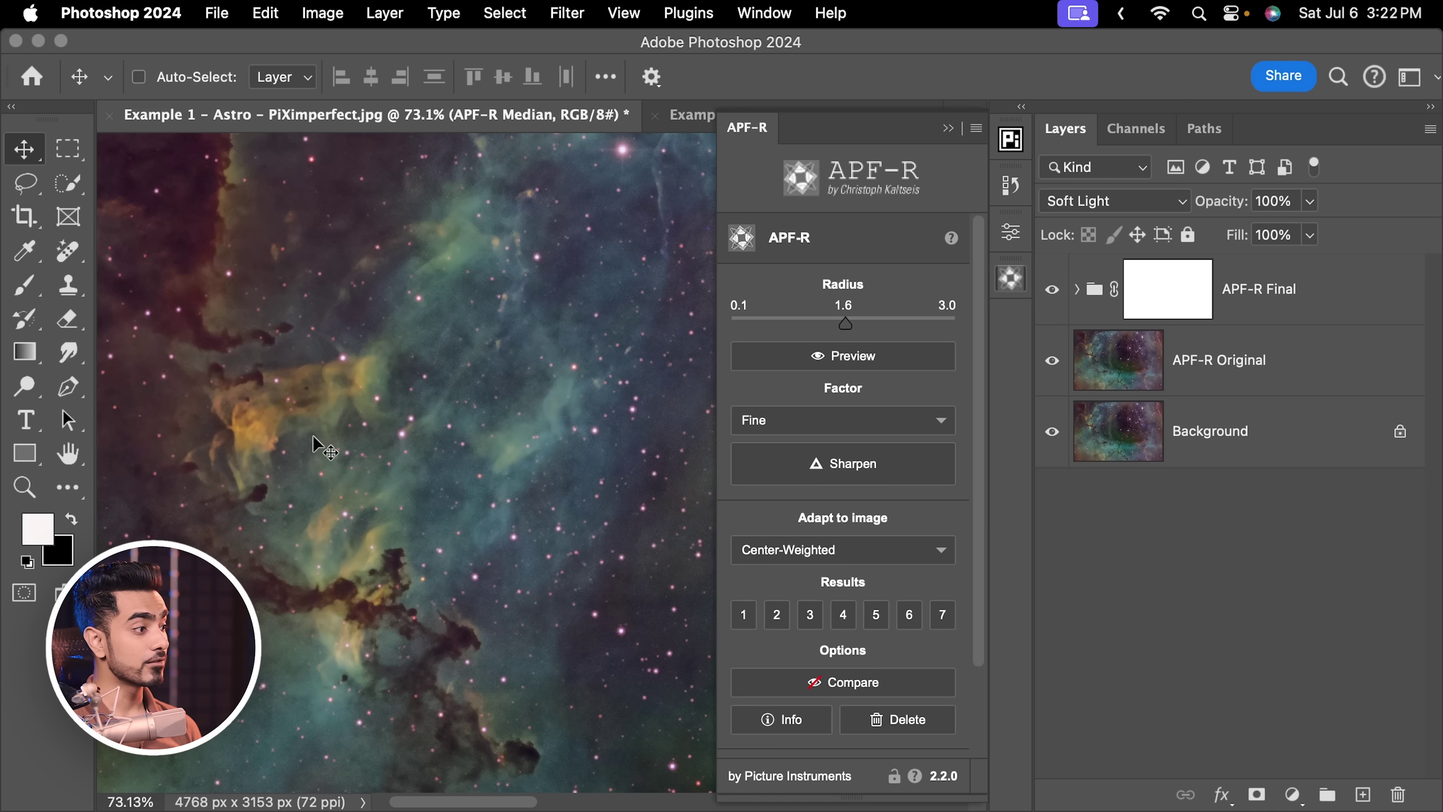
pyautogui.moveTo(283, 421); pyautogui.dragTo(362, 416)
pyautogui.scroll(-2, 364, 425)
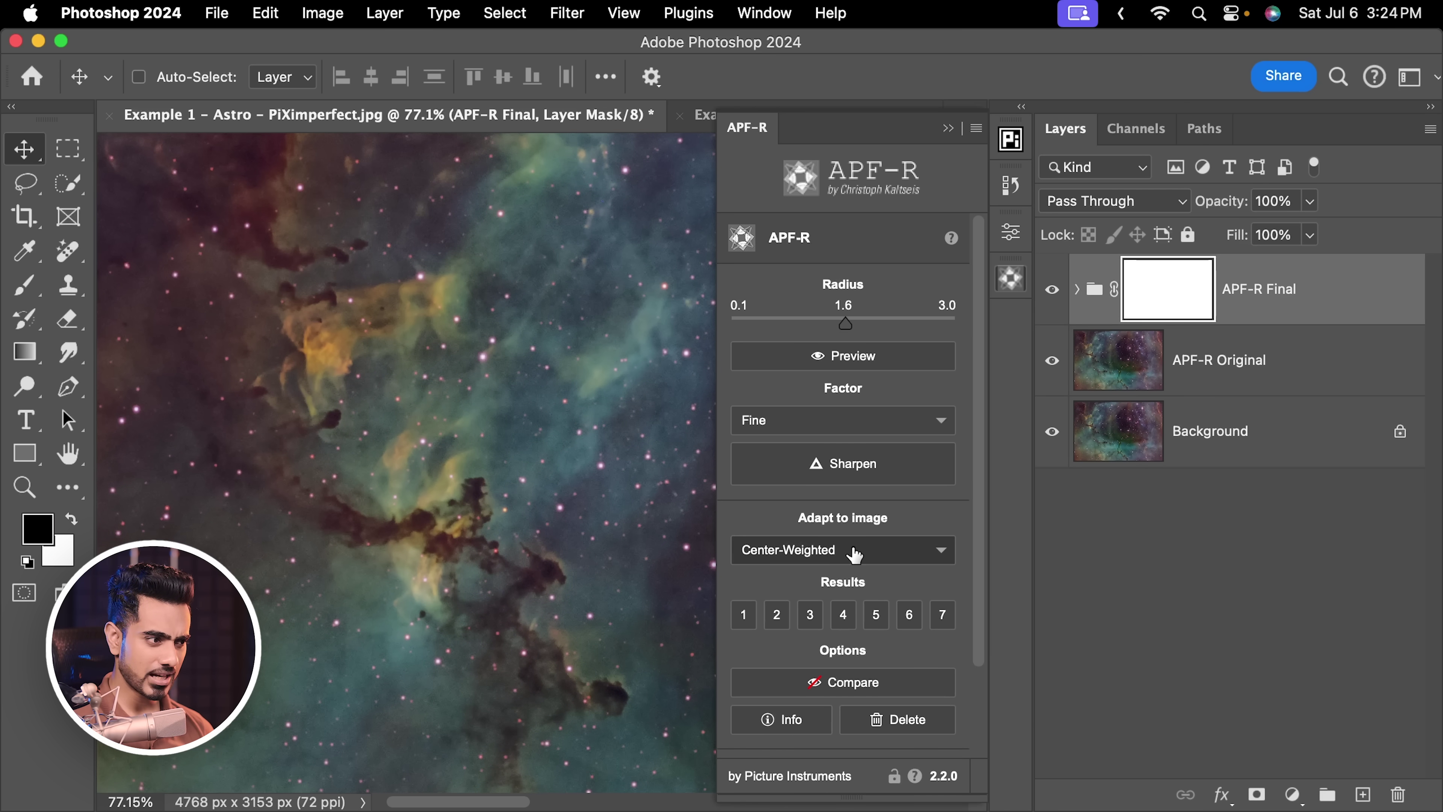
pyautogui.click(852, 550)
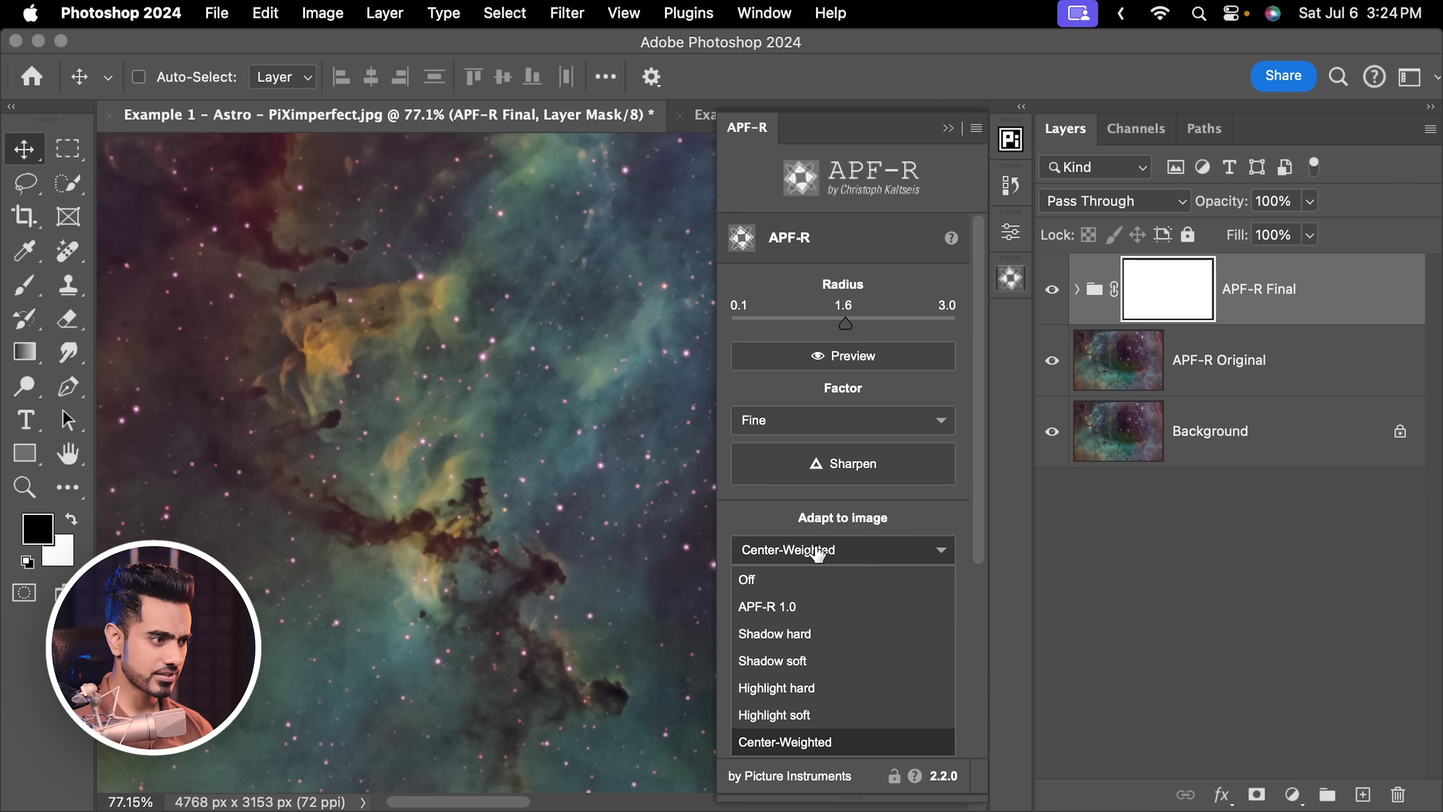
pyautogui.click(816, 608)
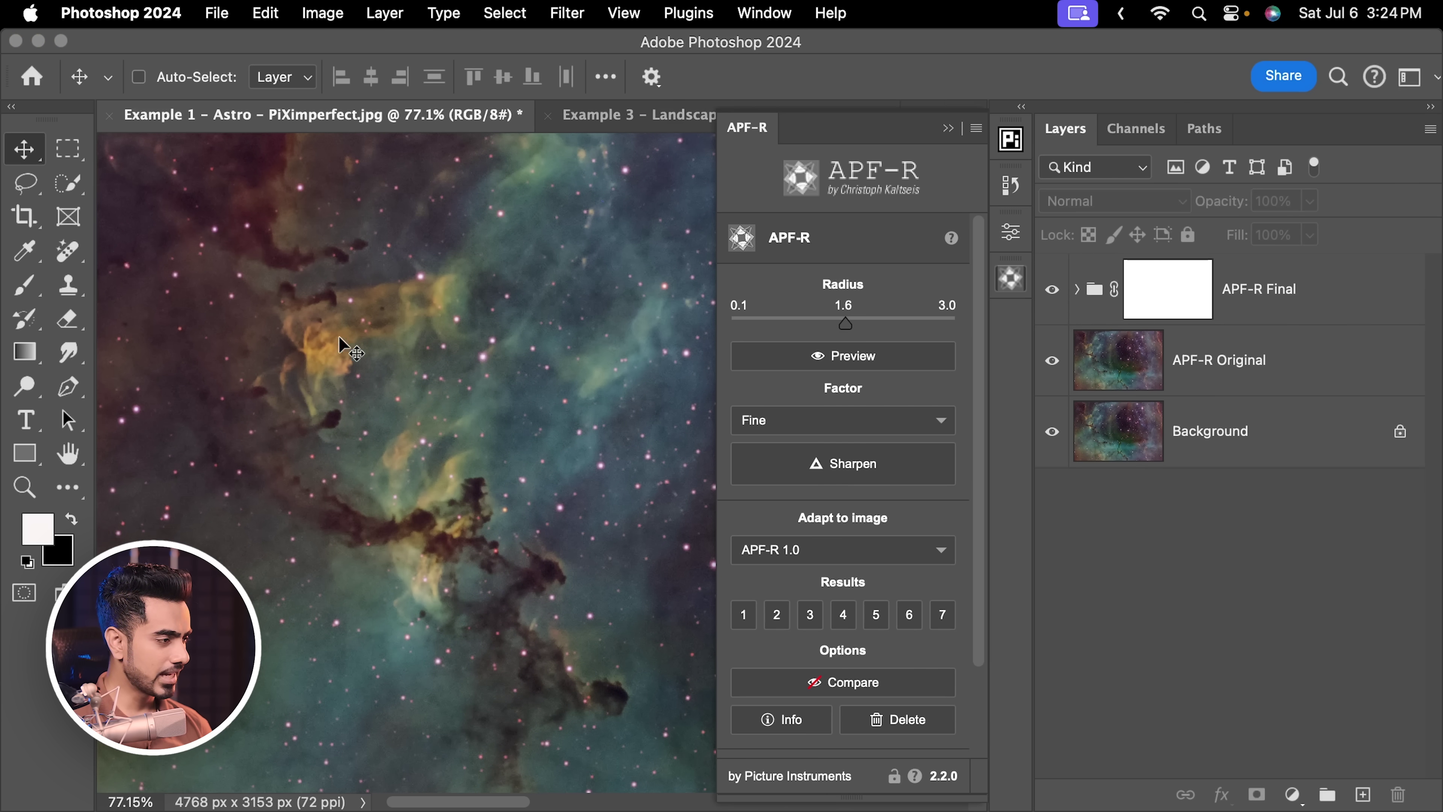
pyautogui.scroll(3, 318, 336)
pyautogui.moveTo(472, 396); pyautogui.dragTo(476, 431)
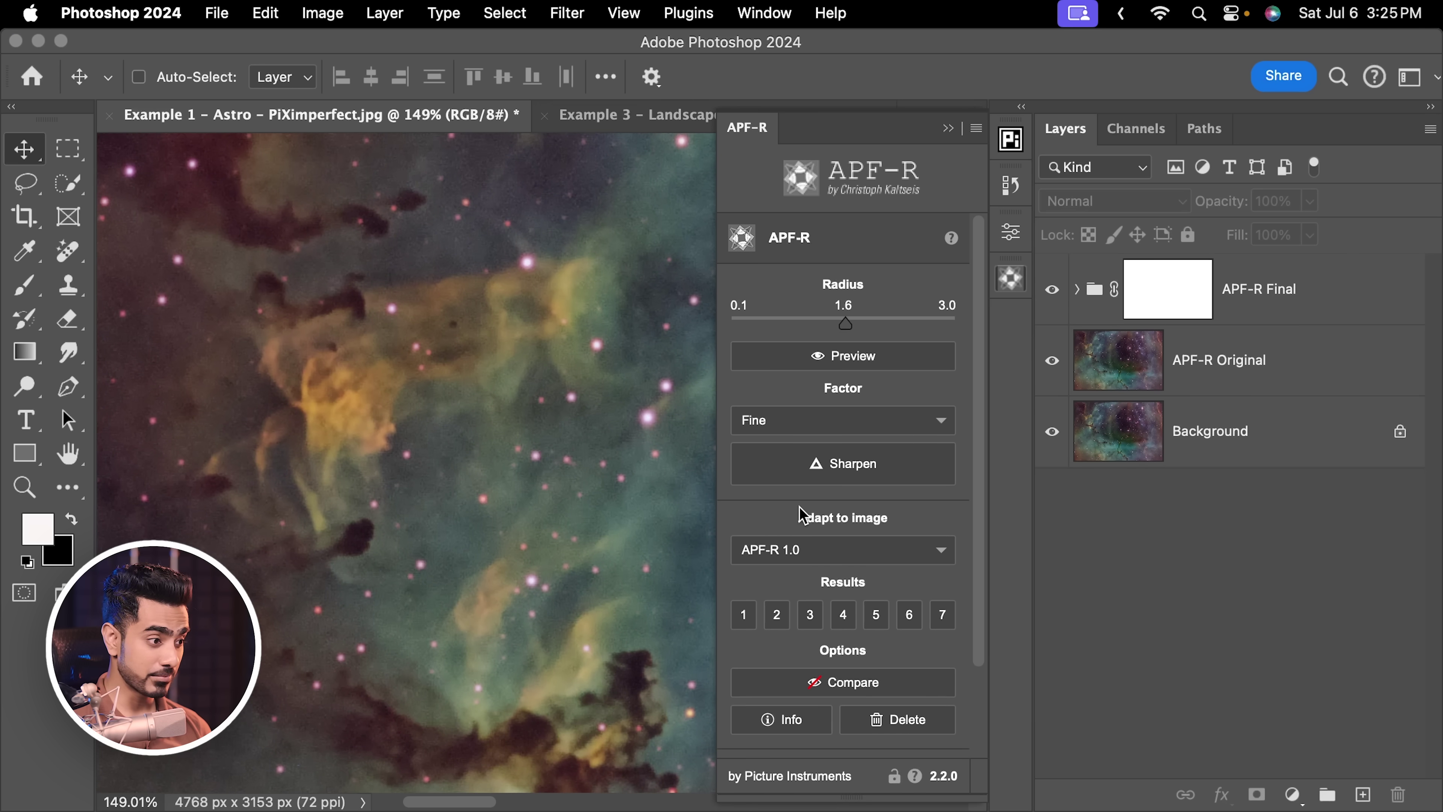
pyautogui.scroll(-2, 602, 520)
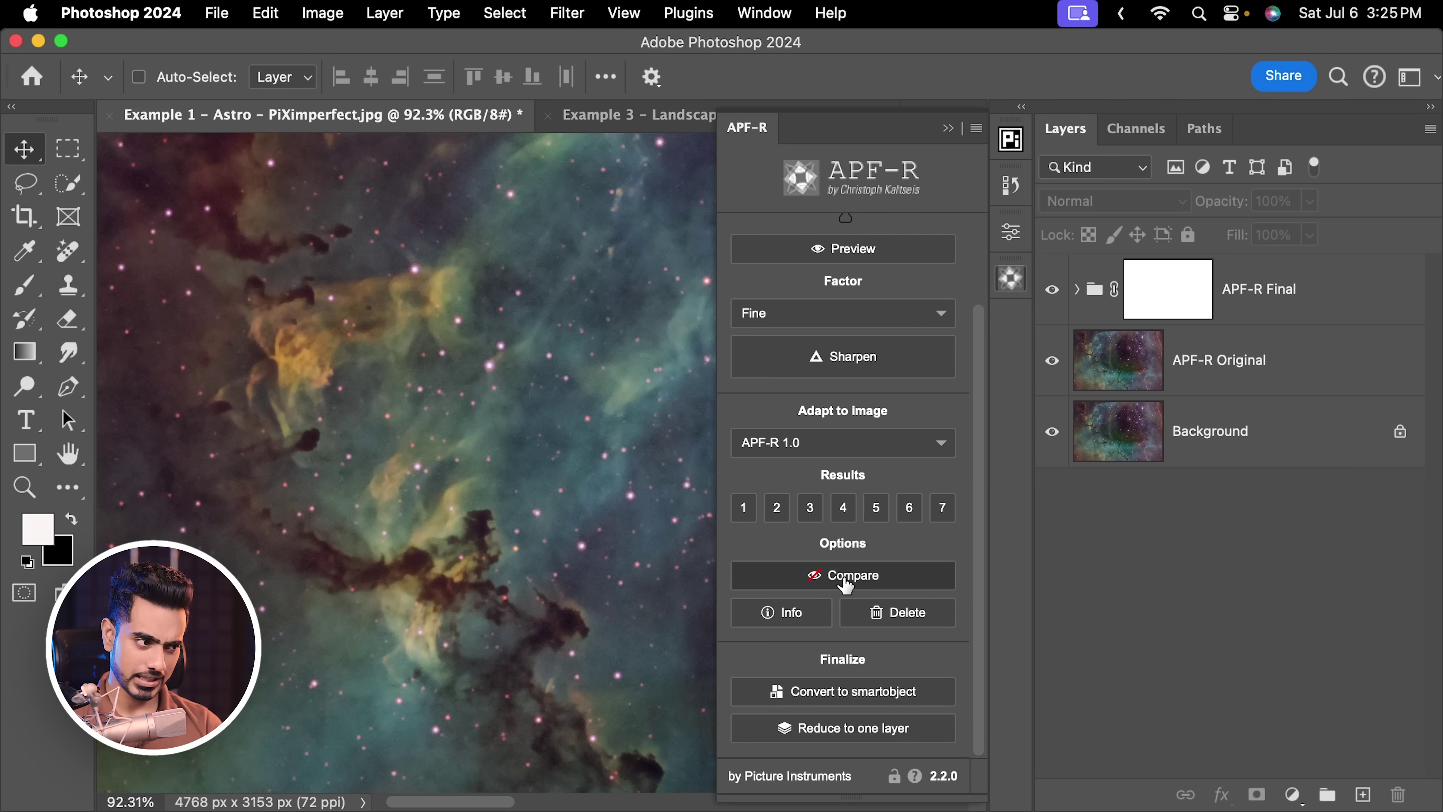
pyautogui.click(848, 582)
pyautogui.click(848, 582)
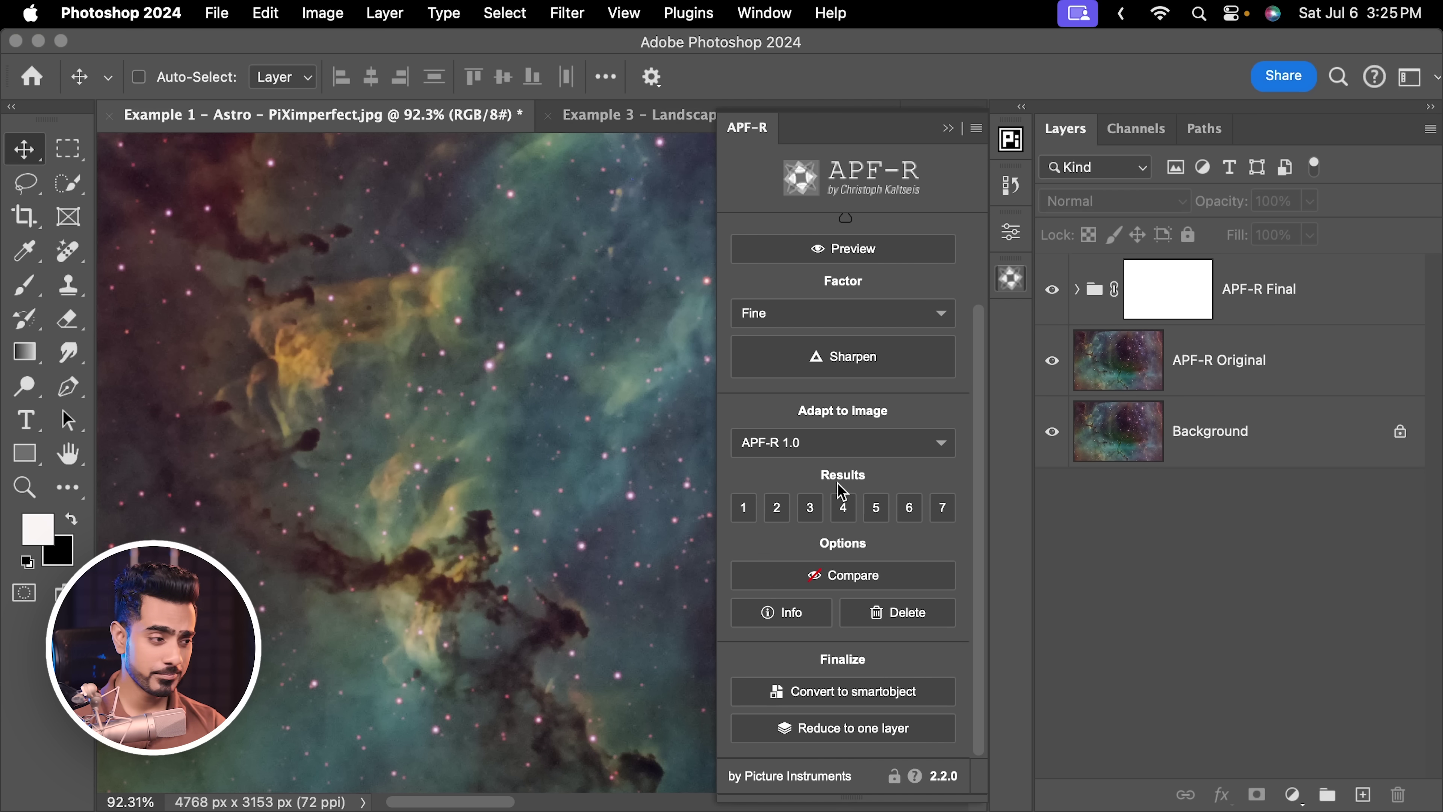
pyautogui.click(783, 614)
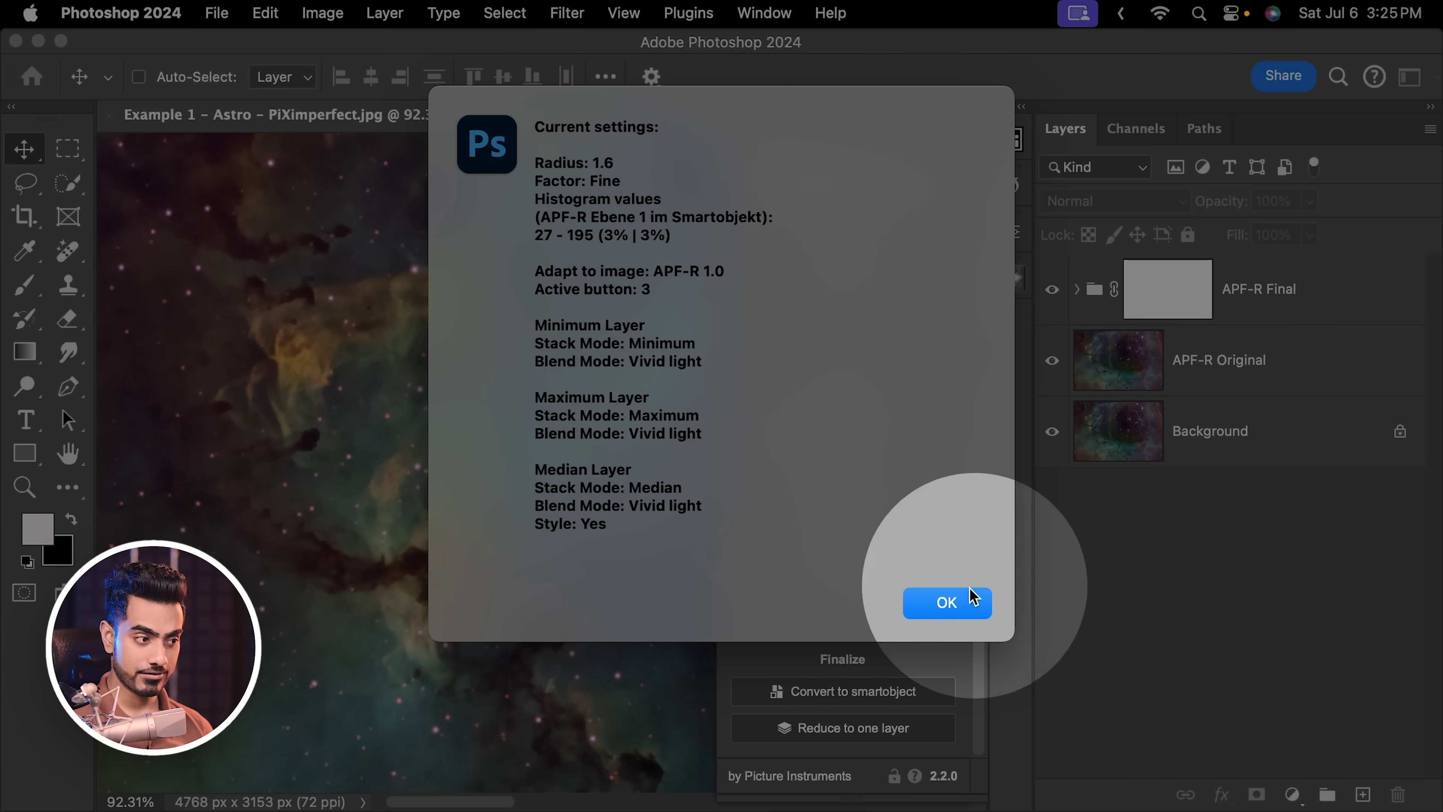
pyautogui.click(934, 605)
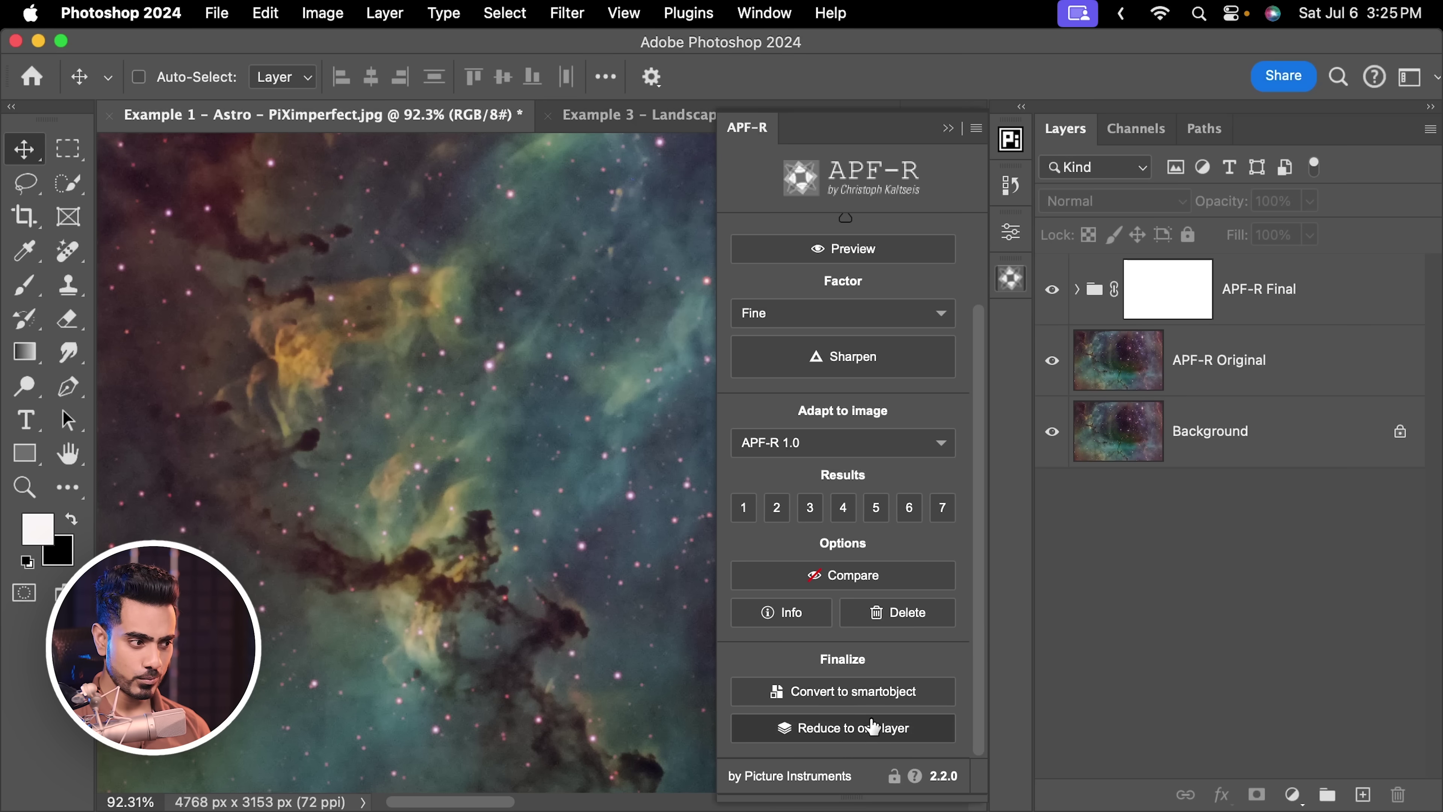
# - Try Reduce to one layer and check the merged name, then use Convert to smartobject instead
pyautogui.click(846, 739)
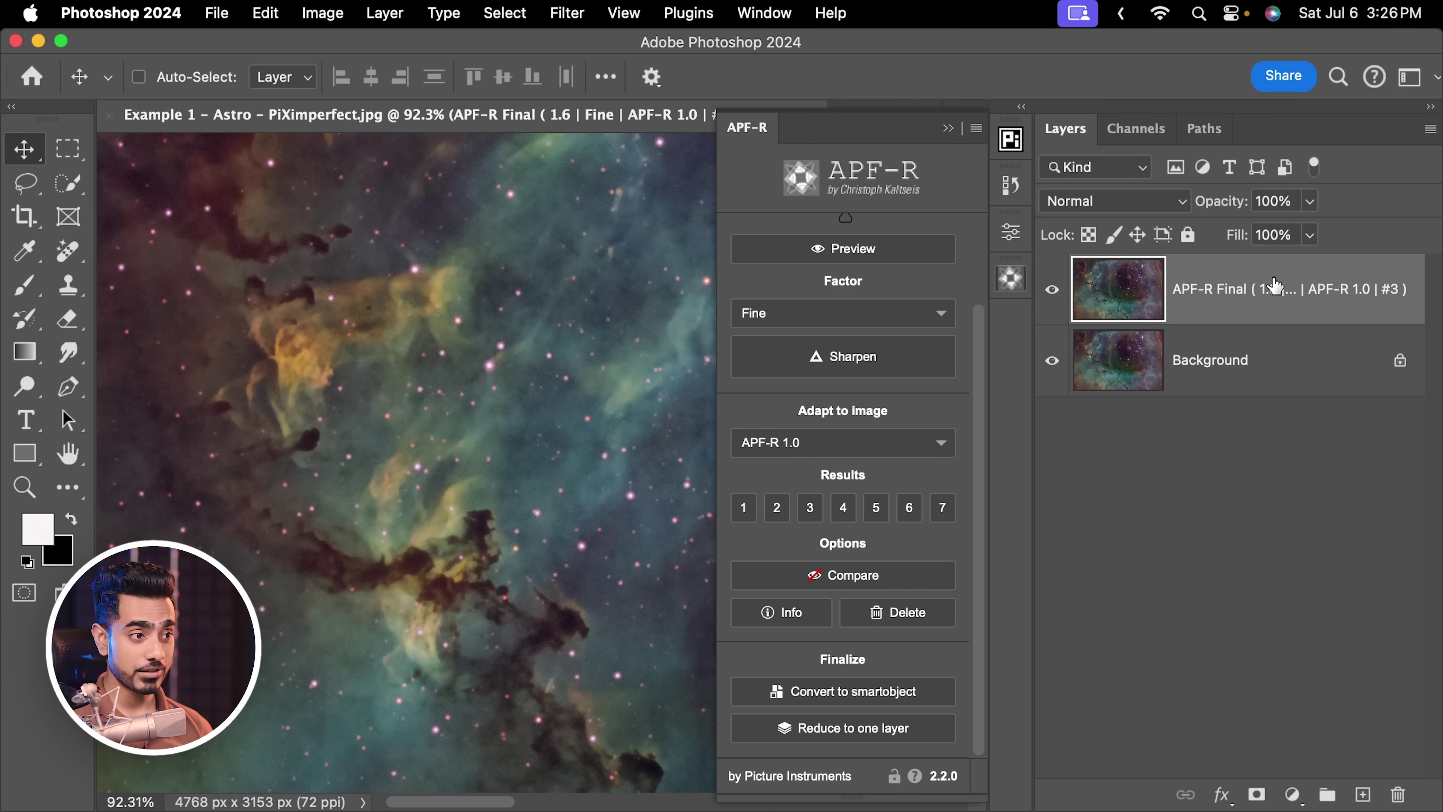
pyautogui.doubleClick(1269, 293)
pyautogui.moveTo(1289, 297); pyautogui.dragTo(1272, 323)
pyautogui.press('Return')
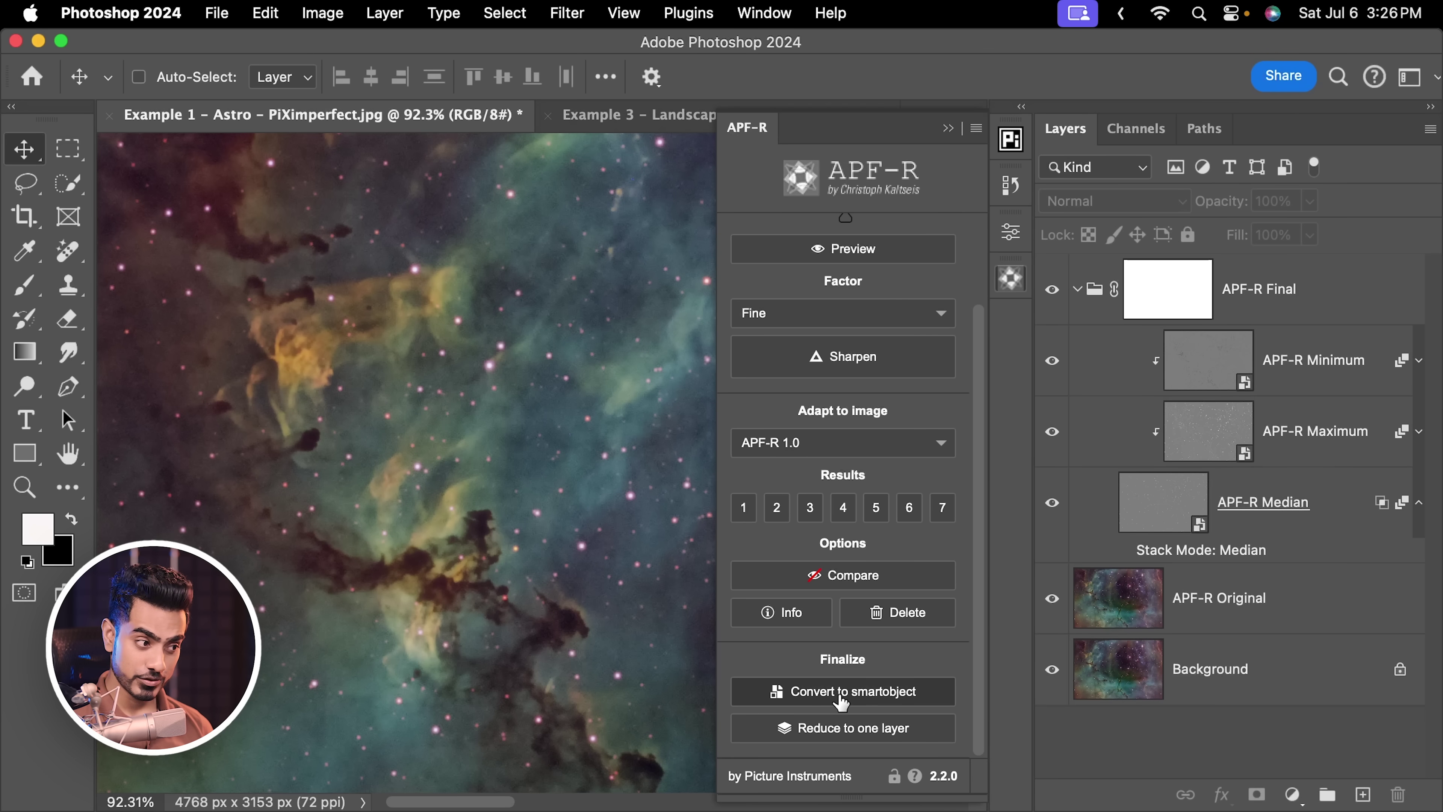
pyautogui.click(843, 692)
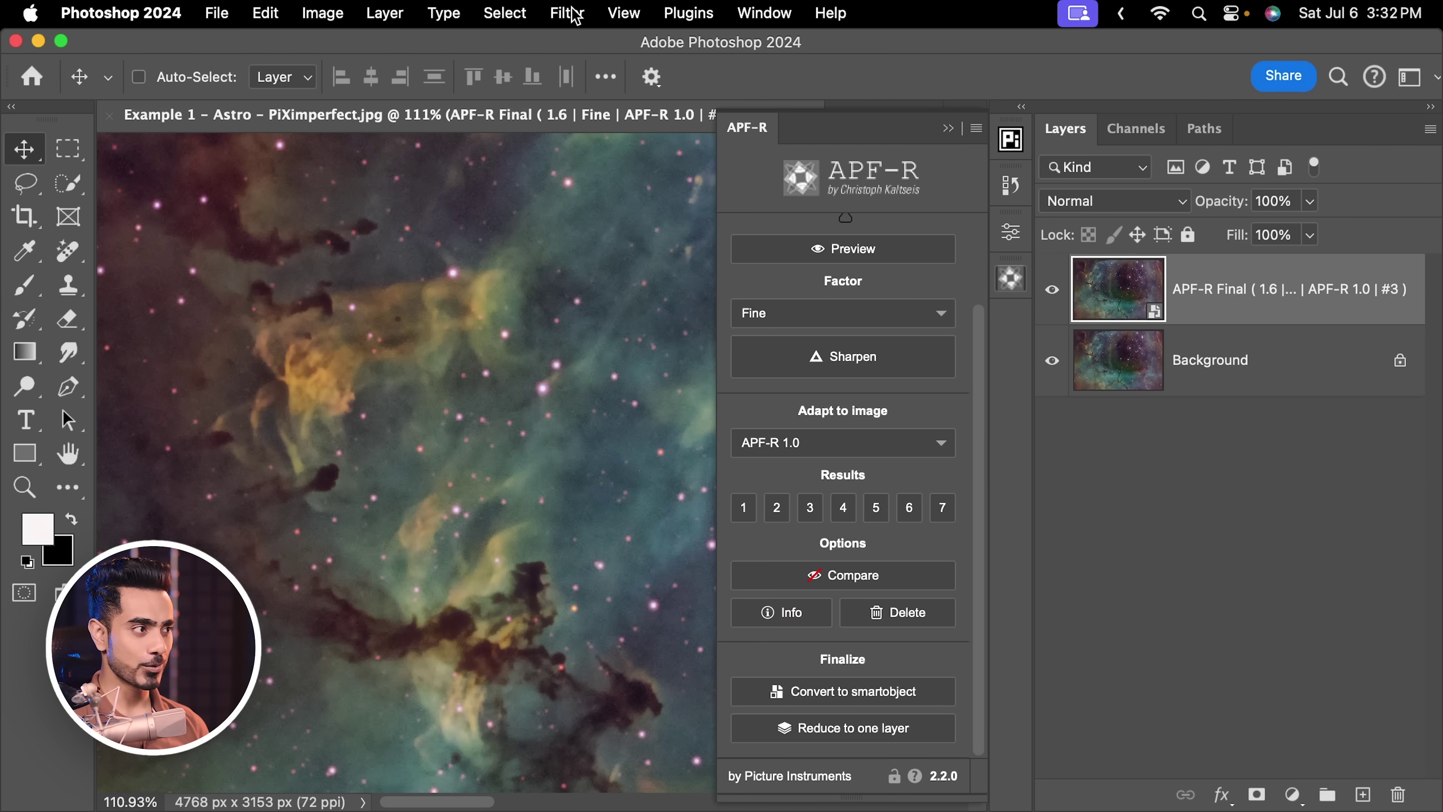
# - Open Smart Sharpen on APF-R Final, pushing Amount to 500% and trying Radius 6.7 px
pyautogui.click(574, 12)
pyautogui.moveTo(658, 481)
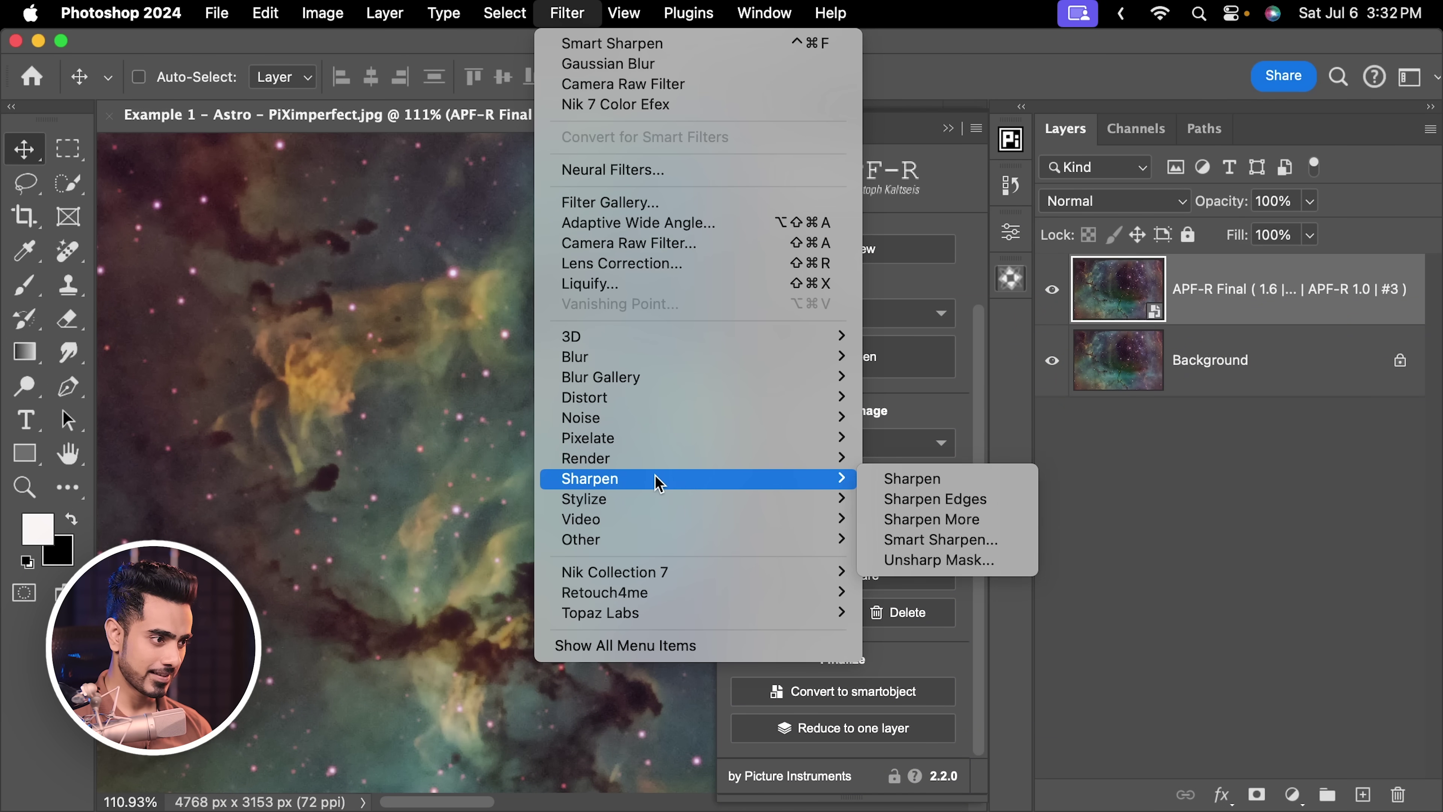
pyautogui.click(946, 540)
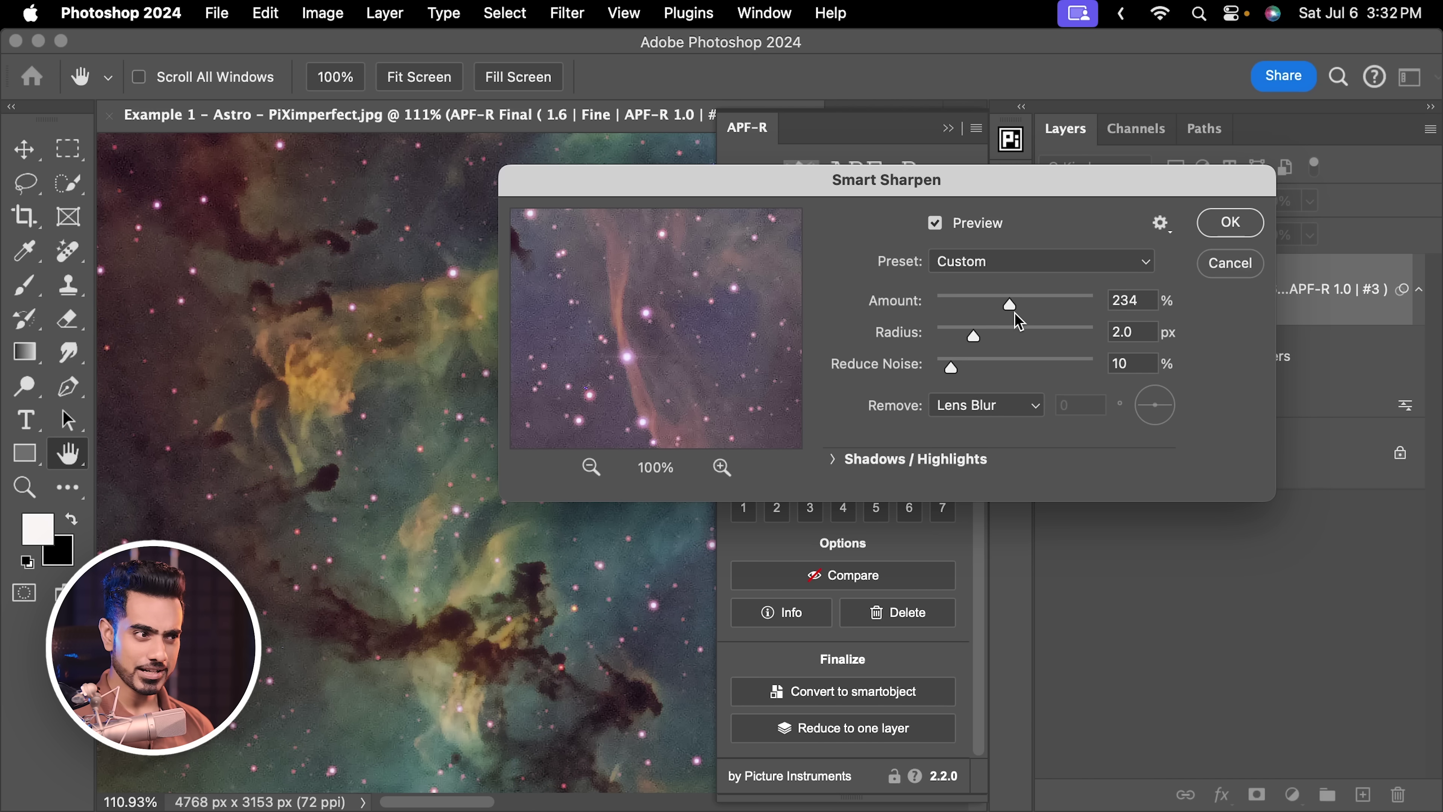
pyautogui.moveTo(1018, 306); pyautogui.dragTo(1094, 304)
pyautogui.moveTo(974, 335)
pyautogui.mouseDown()
pyautogui.moveTo(934, 336)
pyautogui.moveTo(973, 335)
pyautogui.mouseUp()
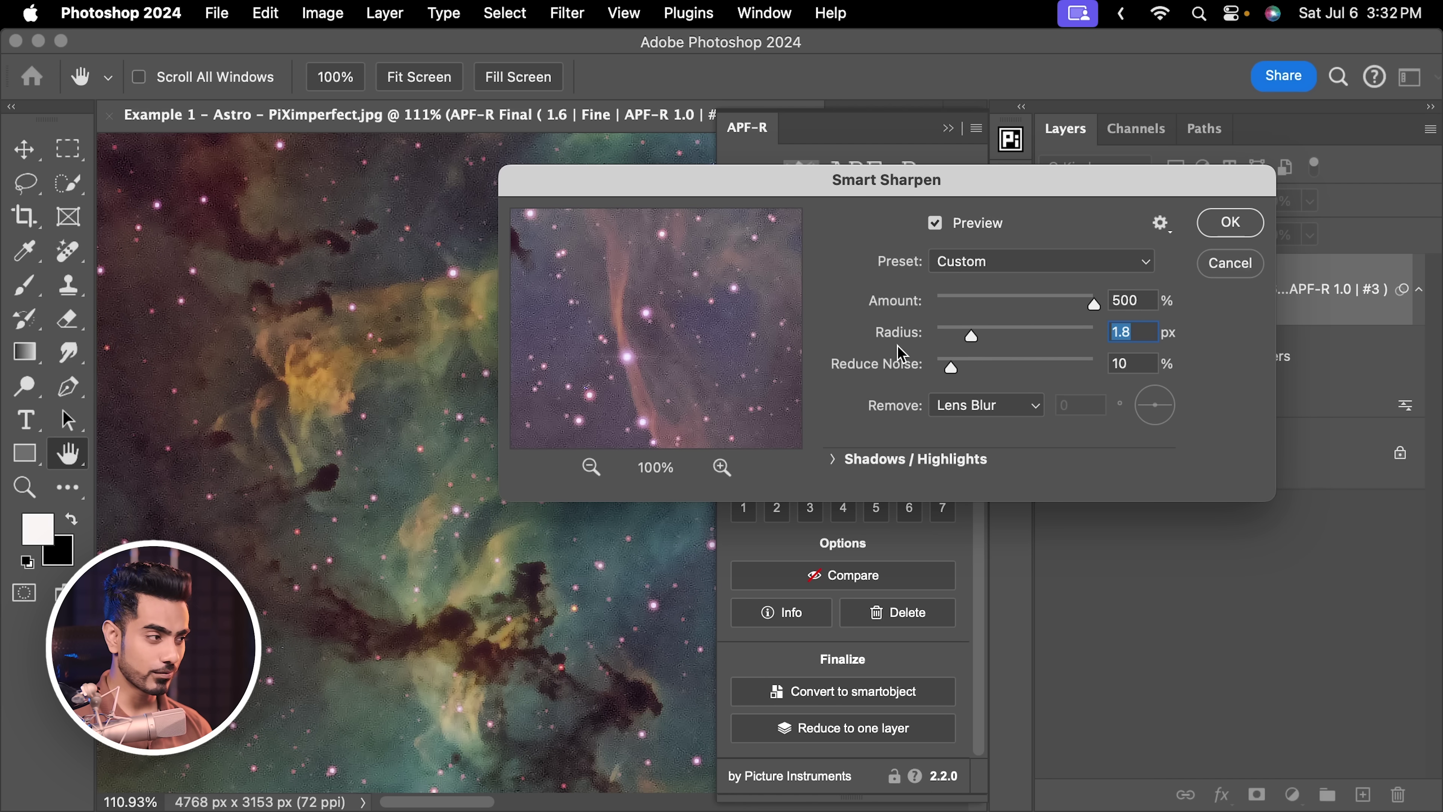
pyautogui.moveTo(971, 335); pyautogui.dragTo(1010, 336)
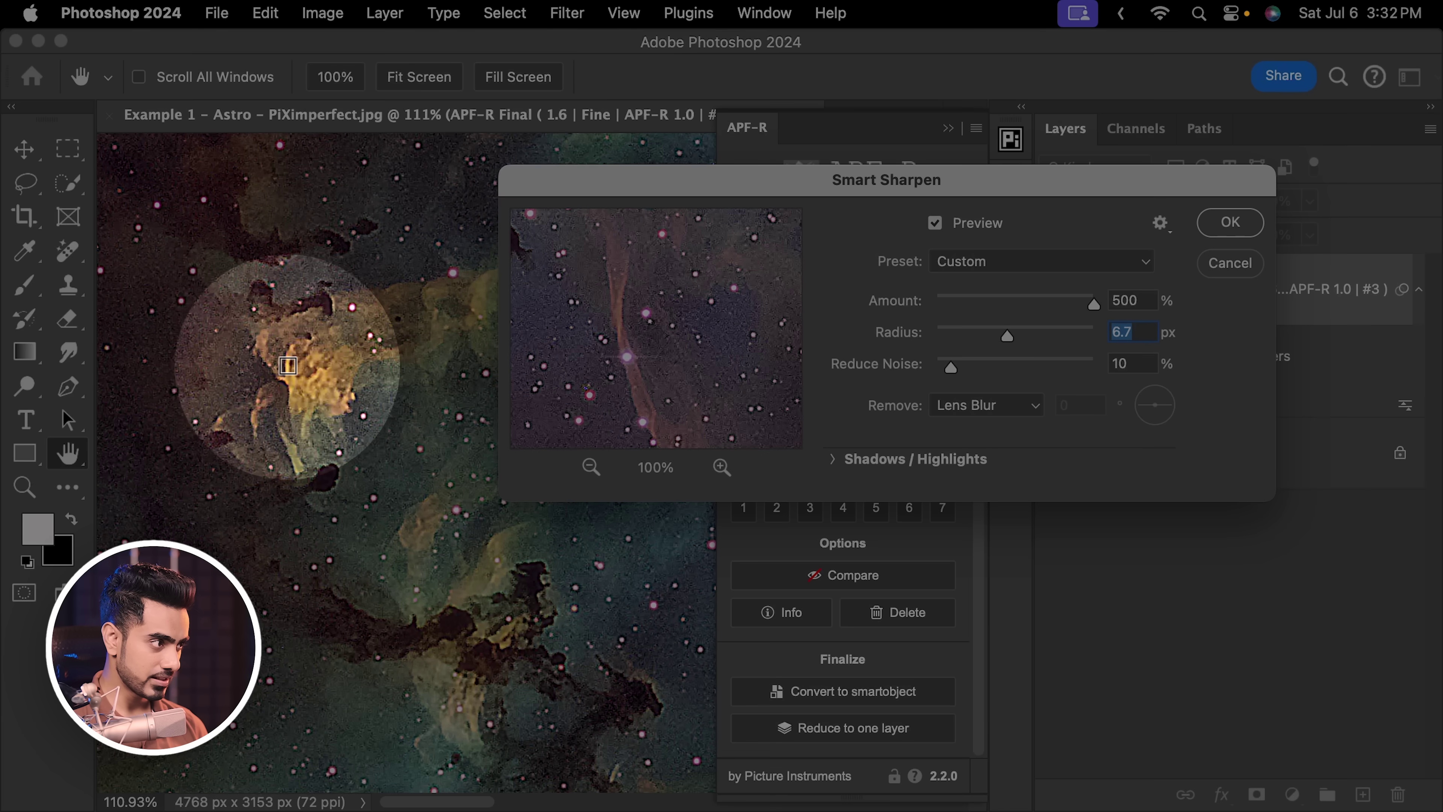
pyautogui.click(279, 341)
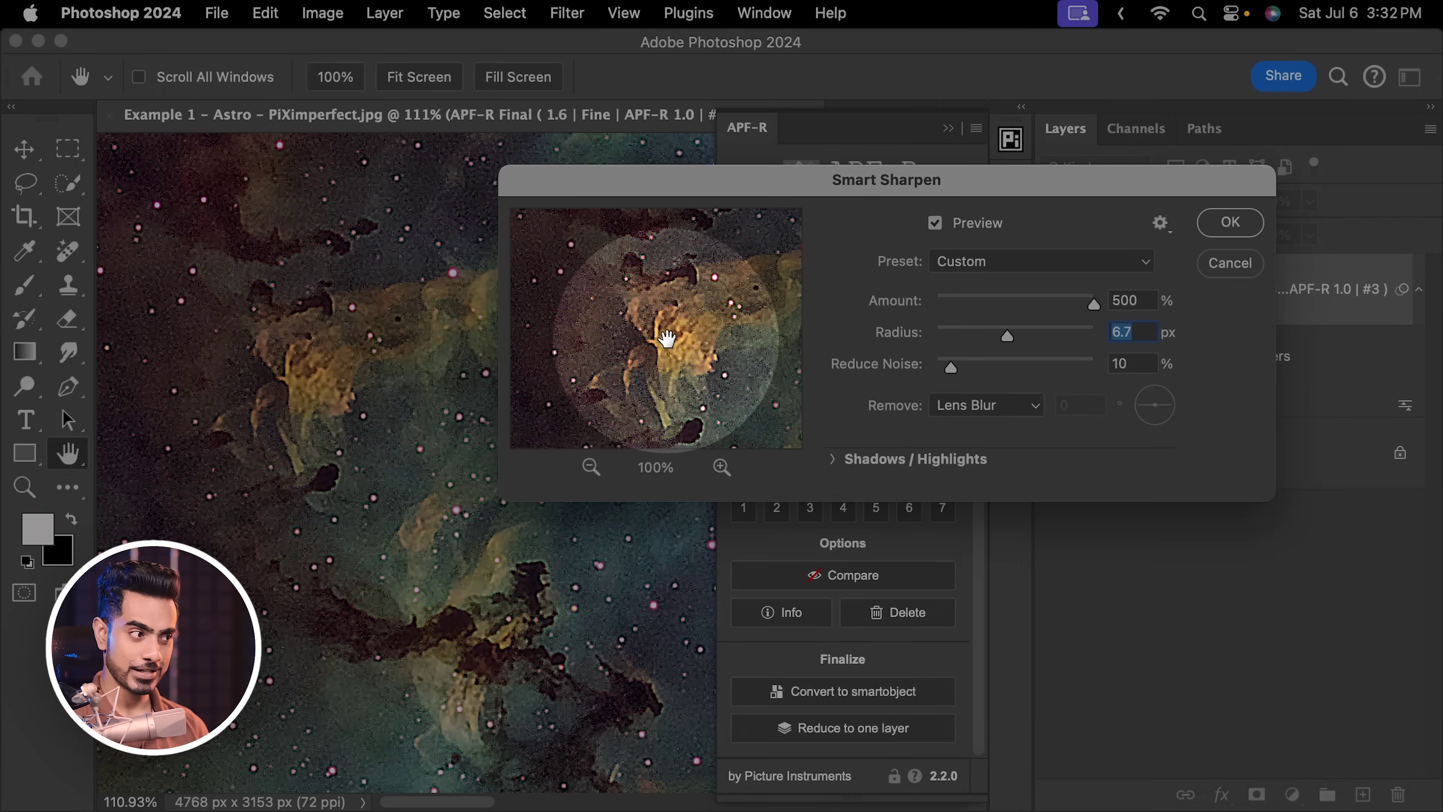
# - Set Radius to 3.8 px, keep Reduce Noise at 10%, and lower Amount toward 200%
pyautogui.moveTo(1007, 336); pyautogui.dragTo(989, 336)
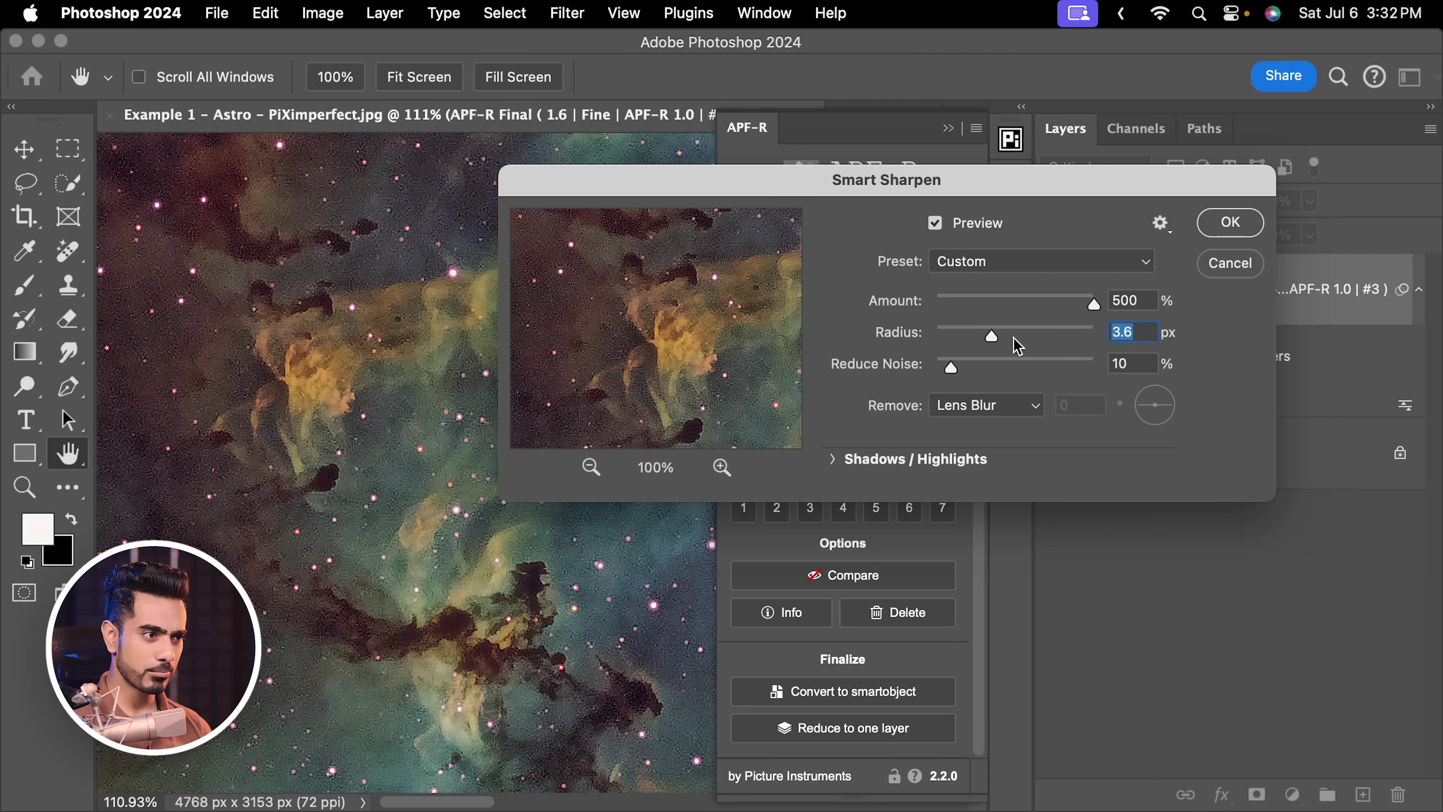
pyautogui.write('3.')
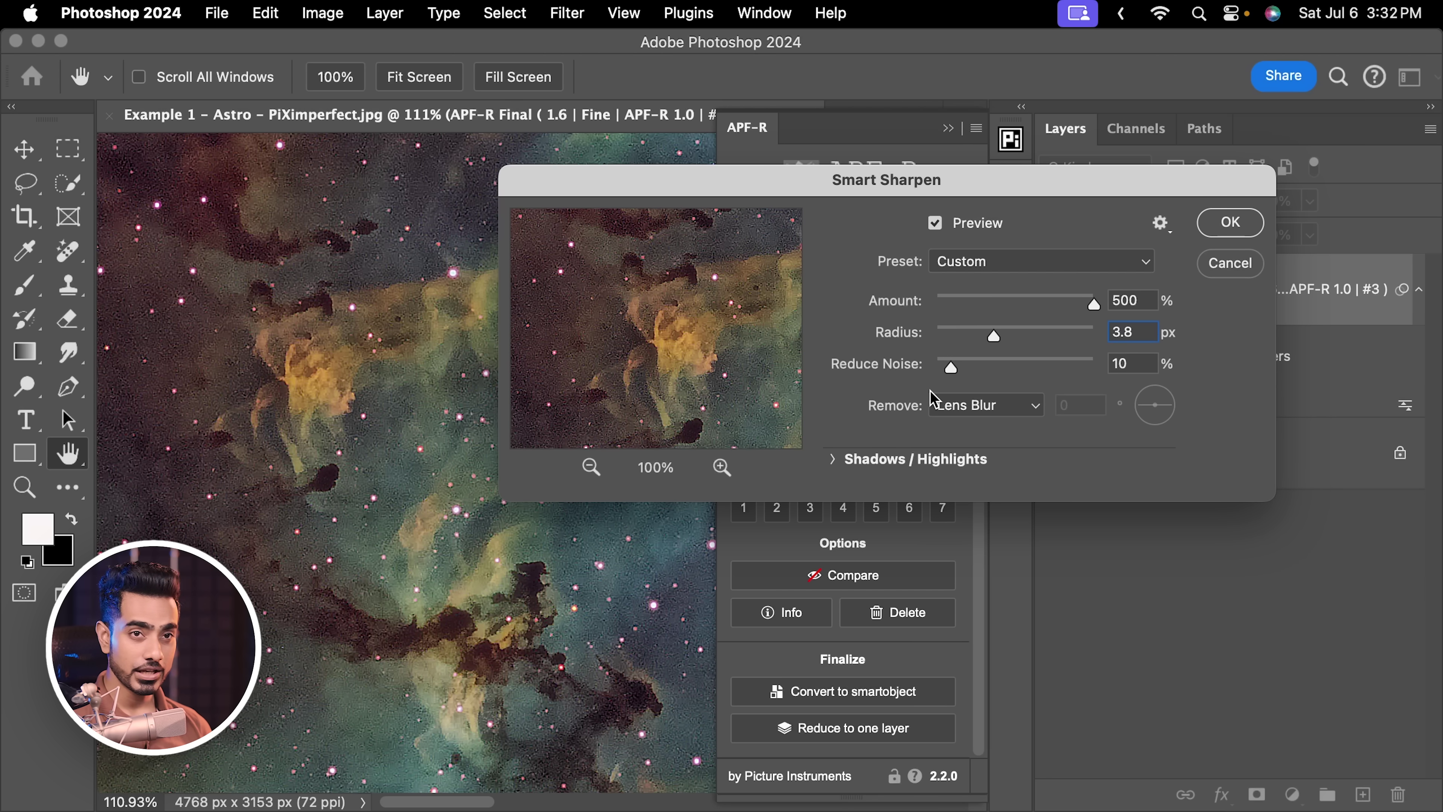
pyautogui.moveTo(955, 378); pyautogui.dragTo(943, 377)
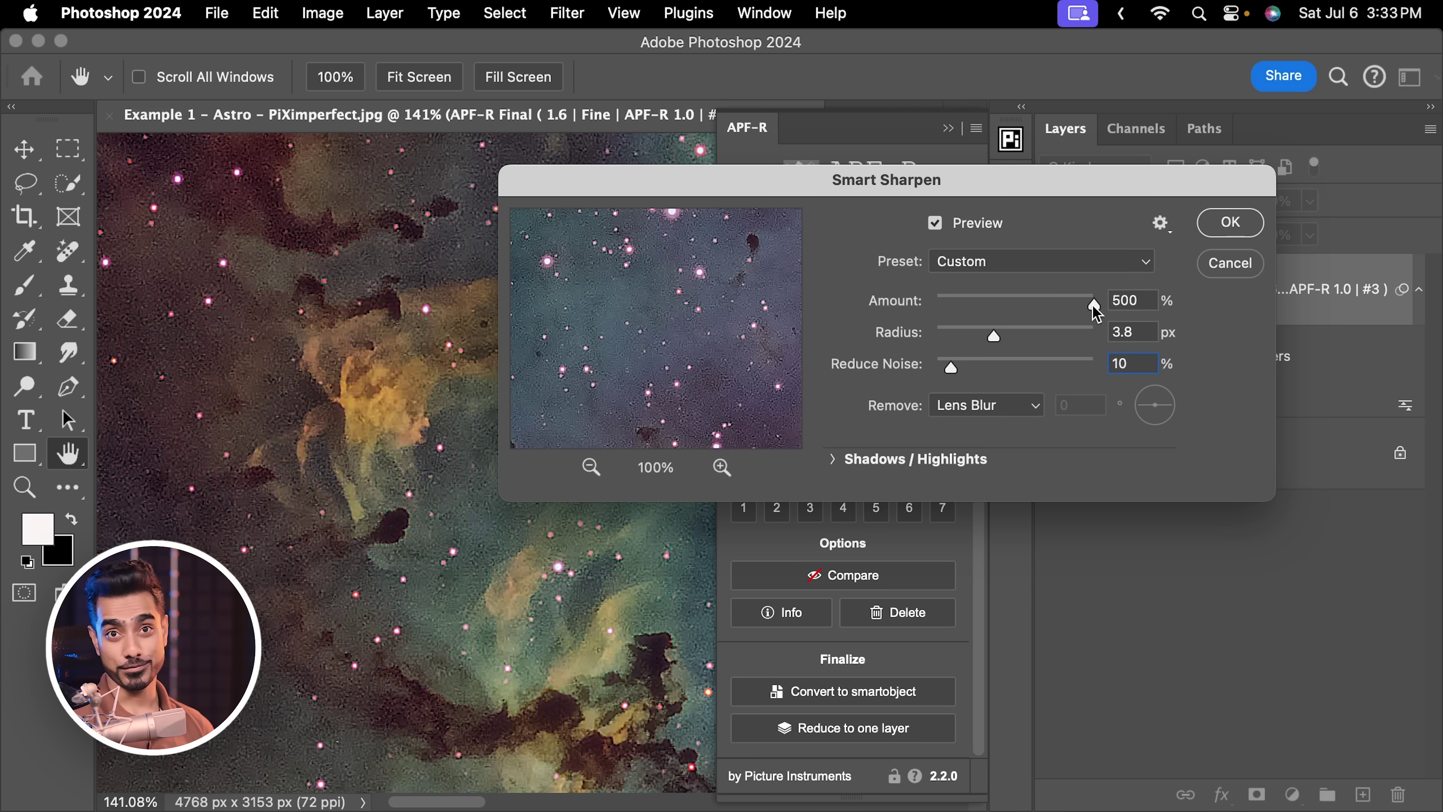
pyautogui.moveTo(1091, 306); pyautogui.dragTo(1001, 308)
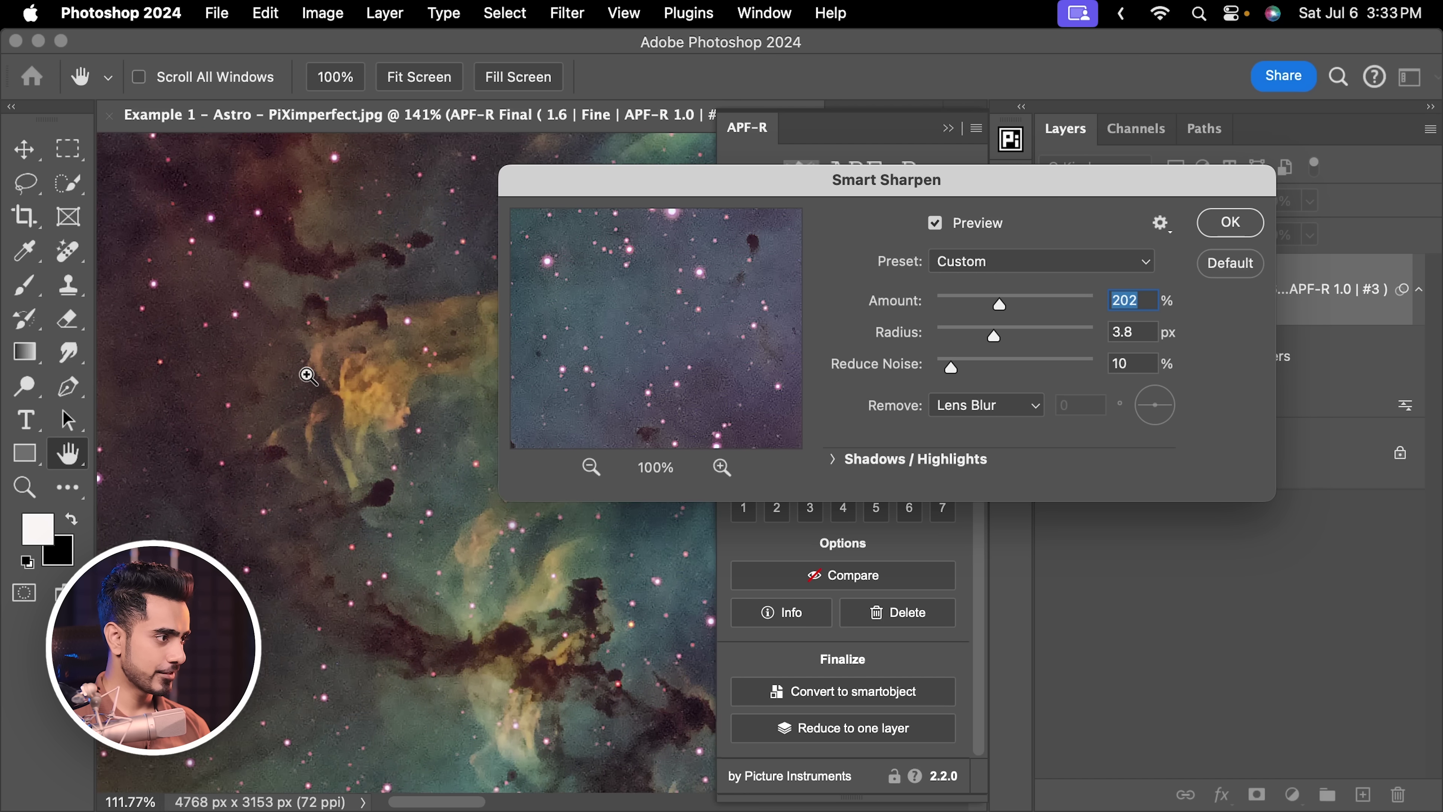
pyautogui.moveTo(993, 311)
pyautogui.mouseDown()
pyautogui.moveTo(973, 316)
pyautogui.moveTo(995, 309)
pyautogui.mouseUp()
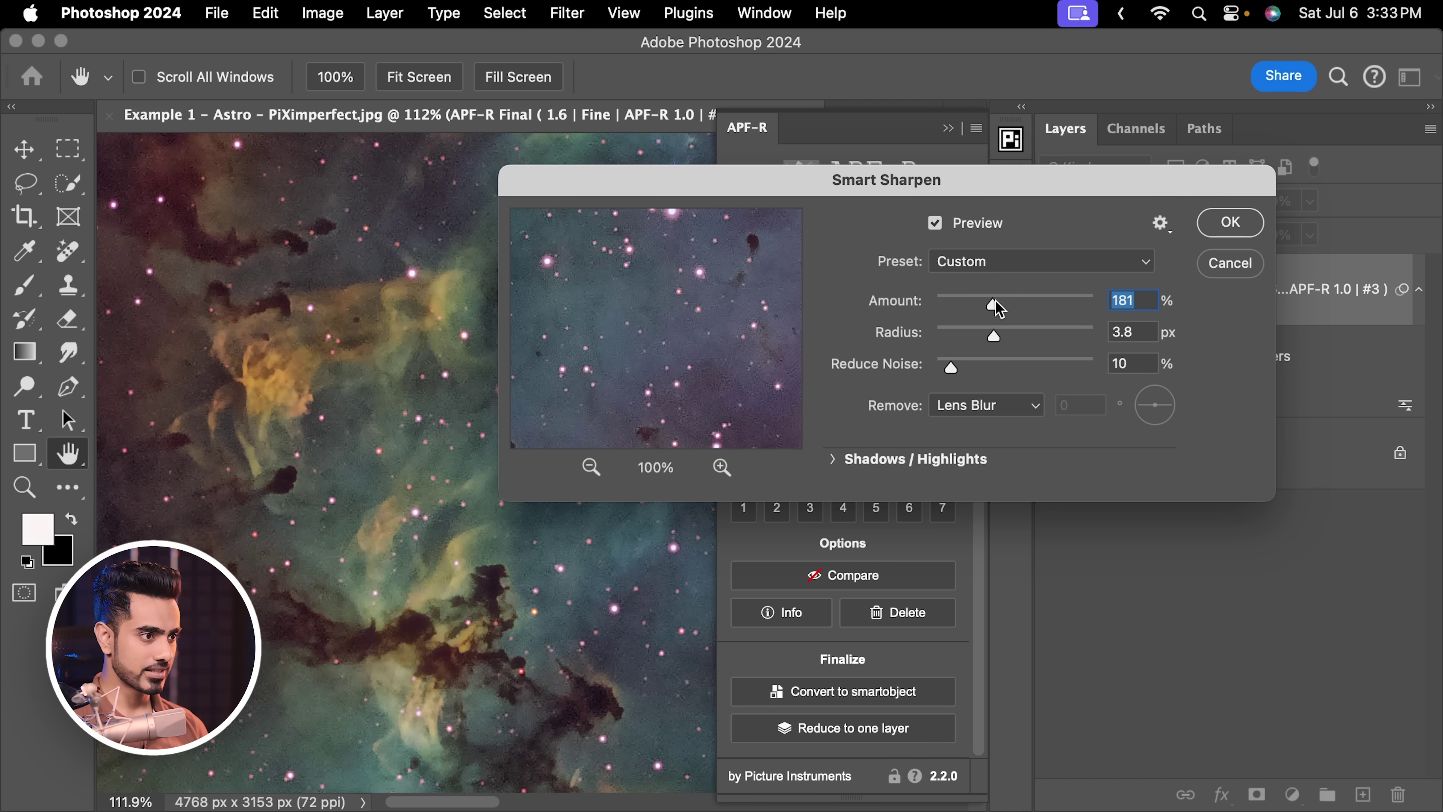
# - Enter Amount 160% and apply Smart Sharpen to the APF-R Final smart object
pyautogui.write('160')
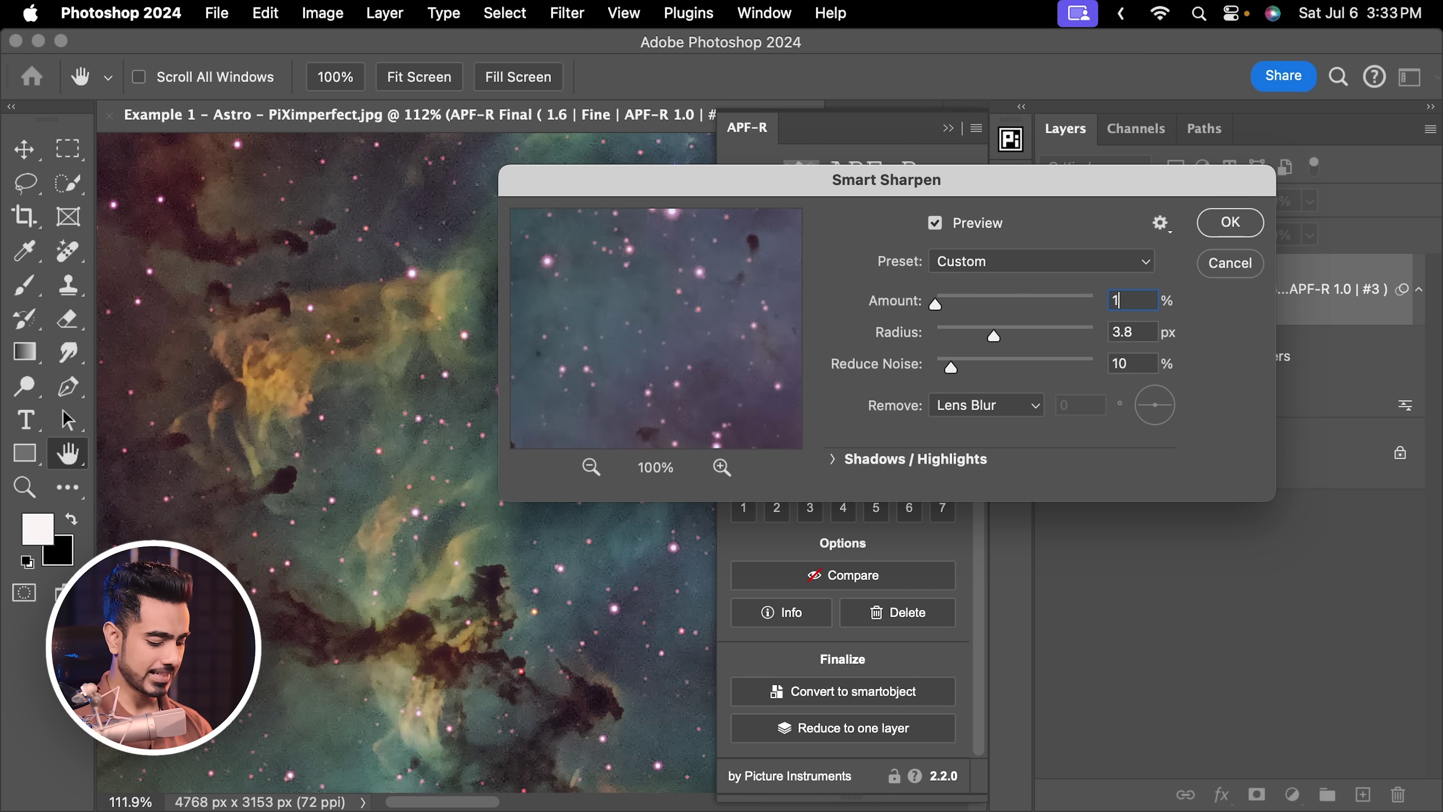
pyautogui.click(1229, 222)
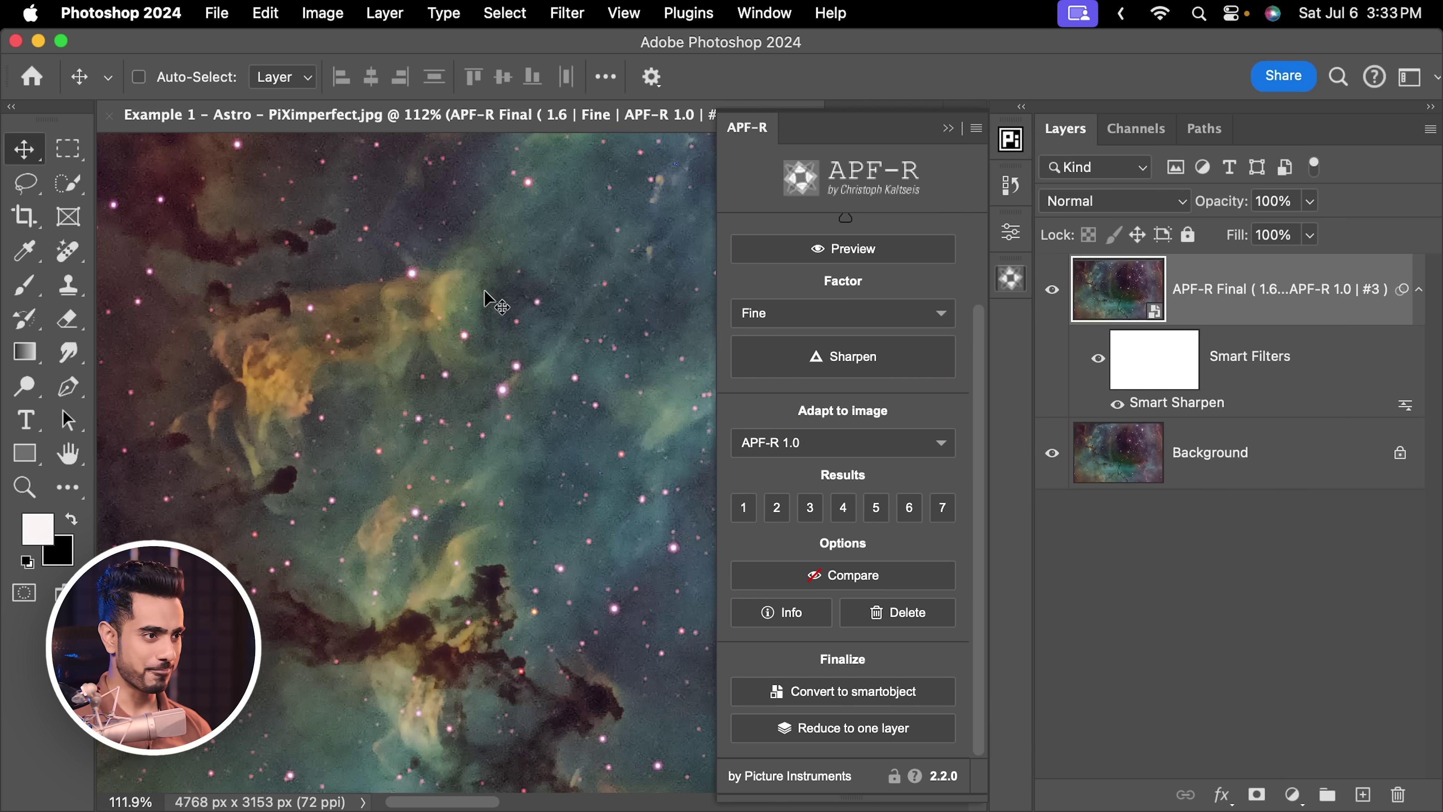
pyautogui.scroll(-5, 485, 293)
pyautogui.hscroll(3, 485, 298)
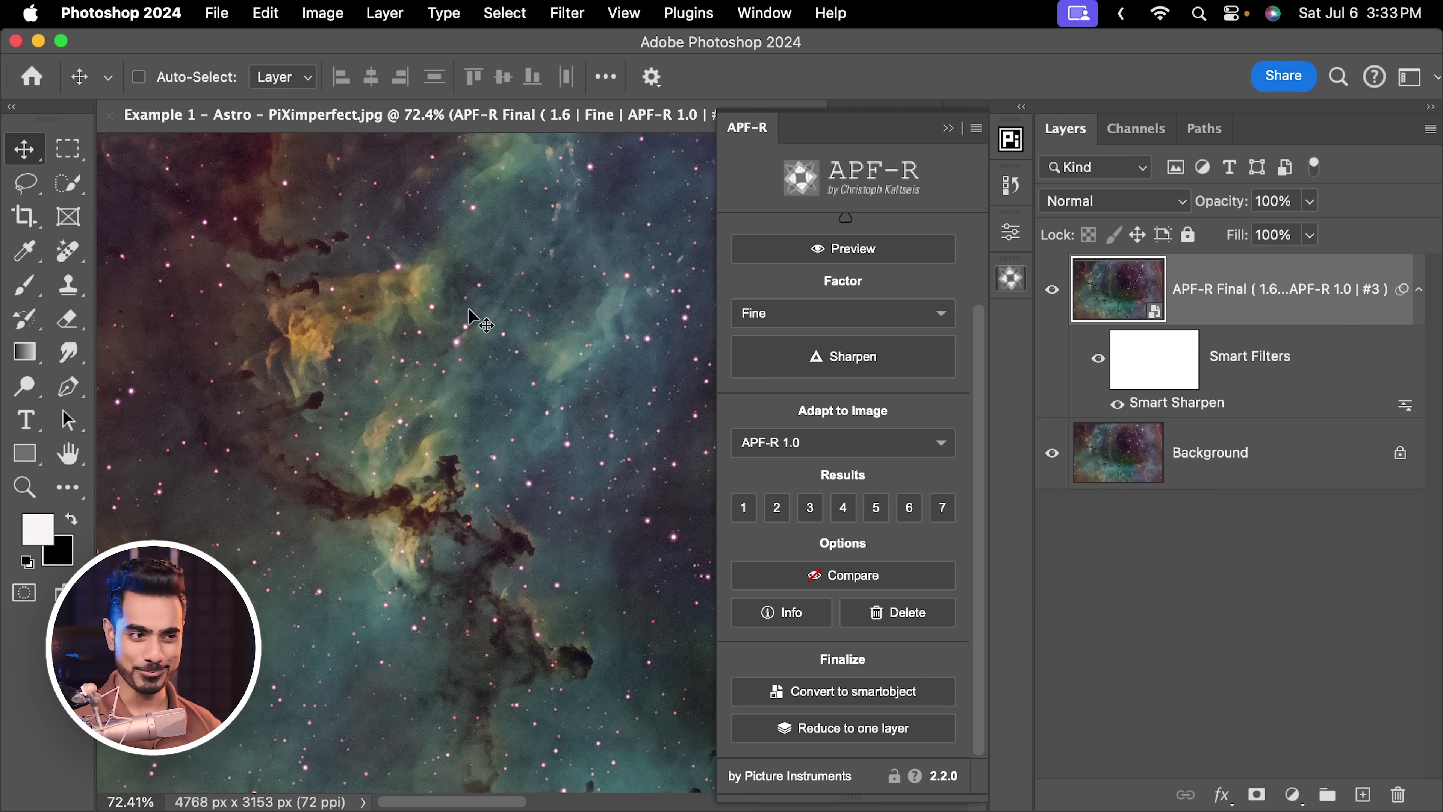
# - Toggle APF-R Final's visibility to compare with the original, then pan around the nebula
pyautogui.keyDown('alt'); pyautogui.click(1052, 453); pyautogui.keyUp('alt')
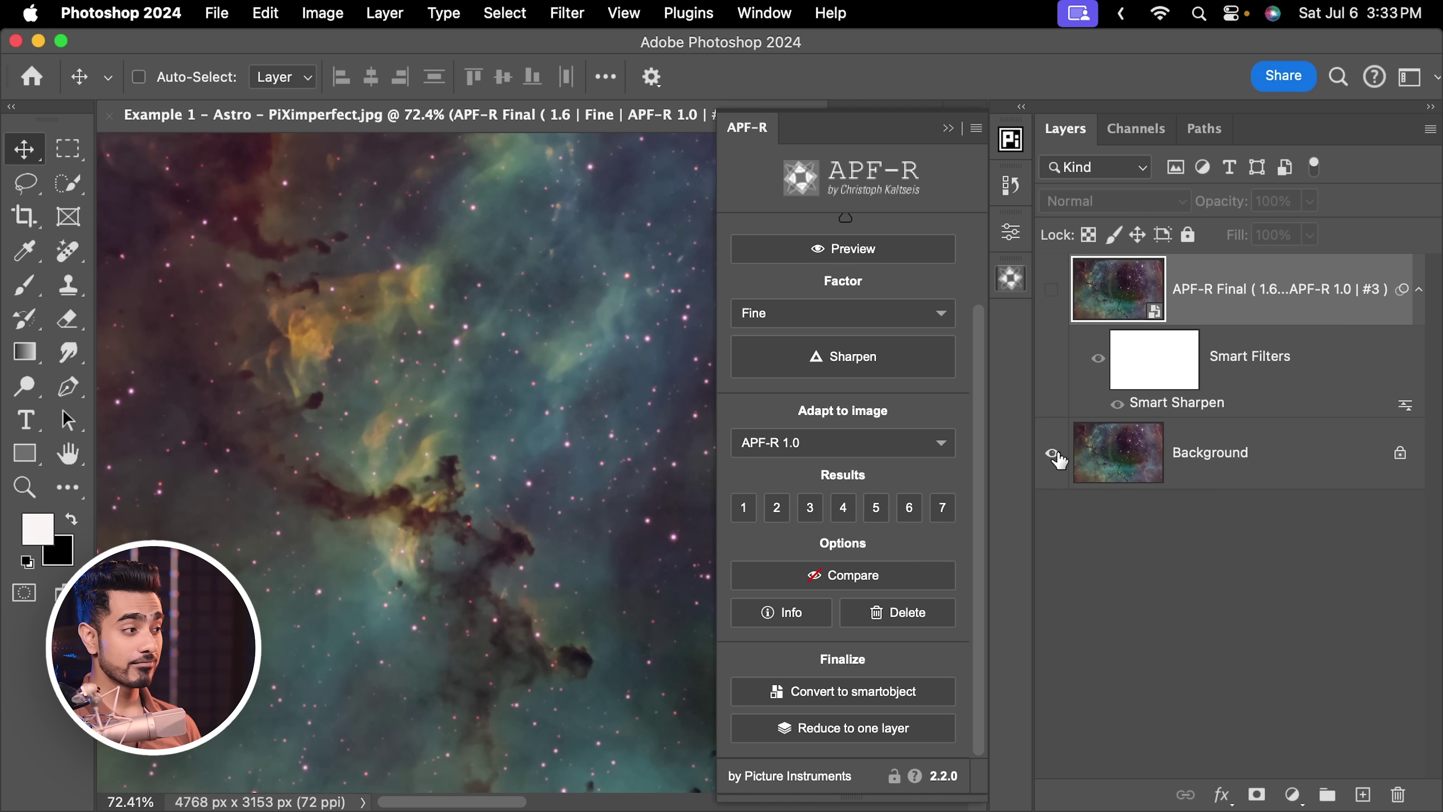
pyautogui.keyDown('alt'); pyautogui.click(1057, 457); pyautogui.keyUp('alt')
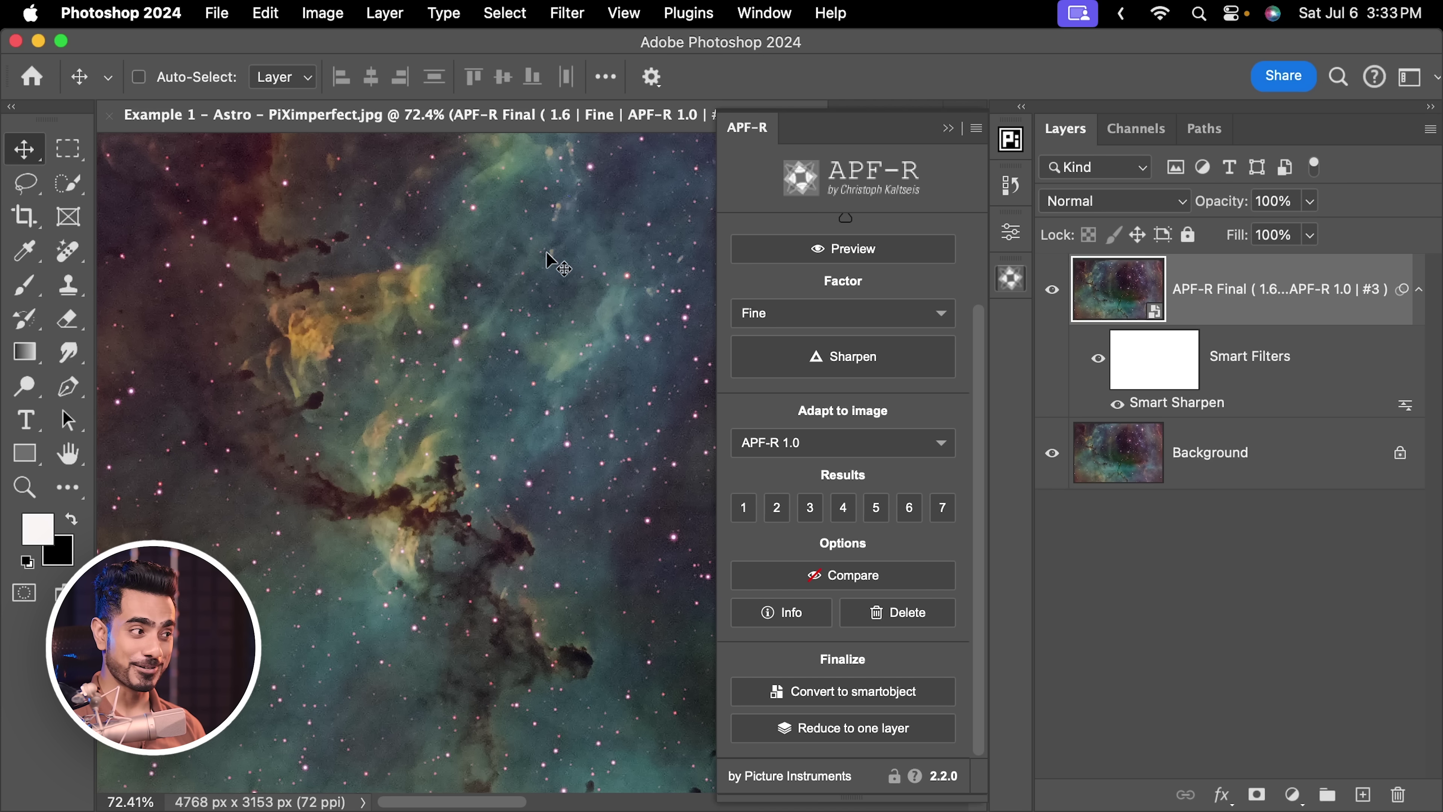
pyautogui.moveTo(640, 284); pyautogui.dragTo(579, 290)
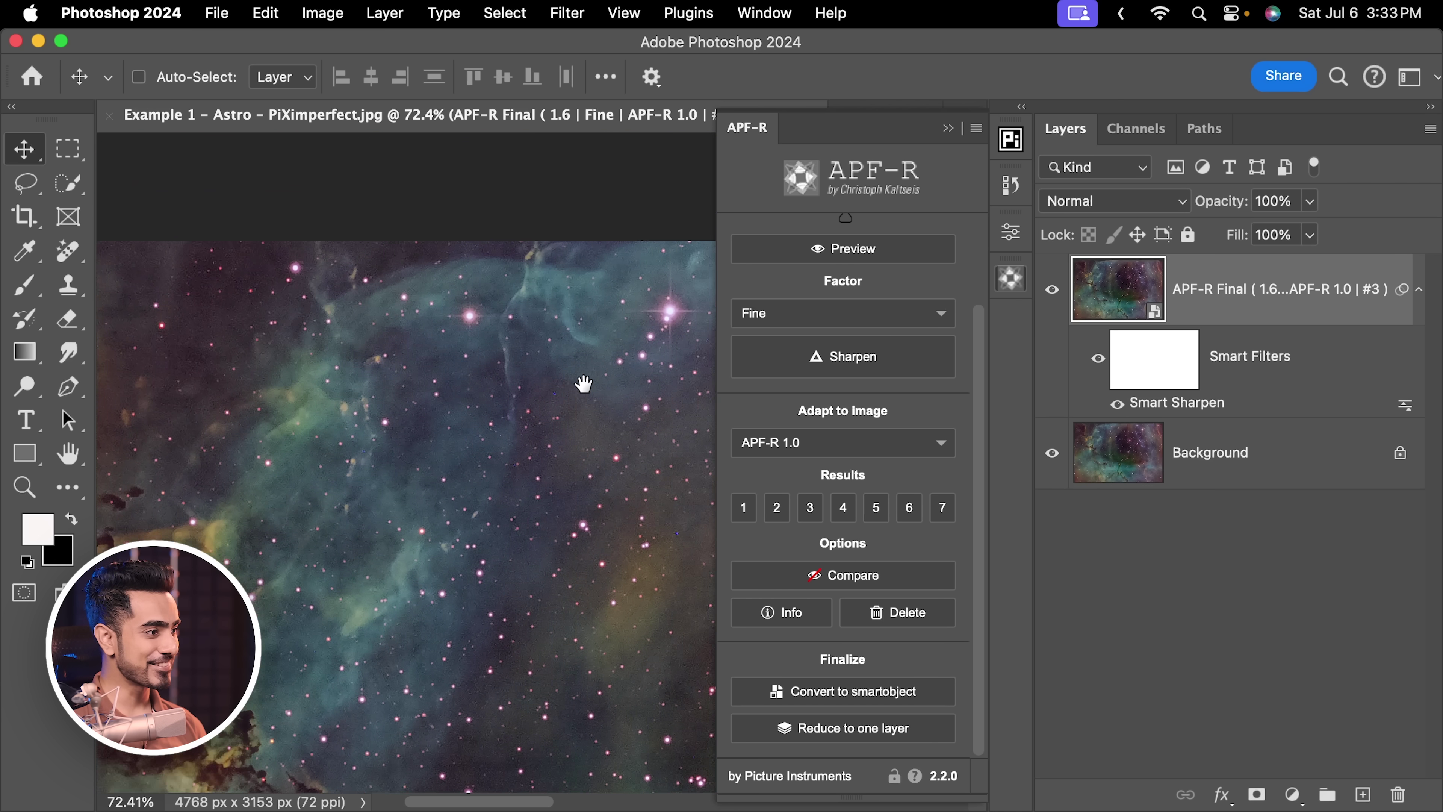
pyautogui.moveTo(583, 383); pyautogui.dragTo(493, 325)
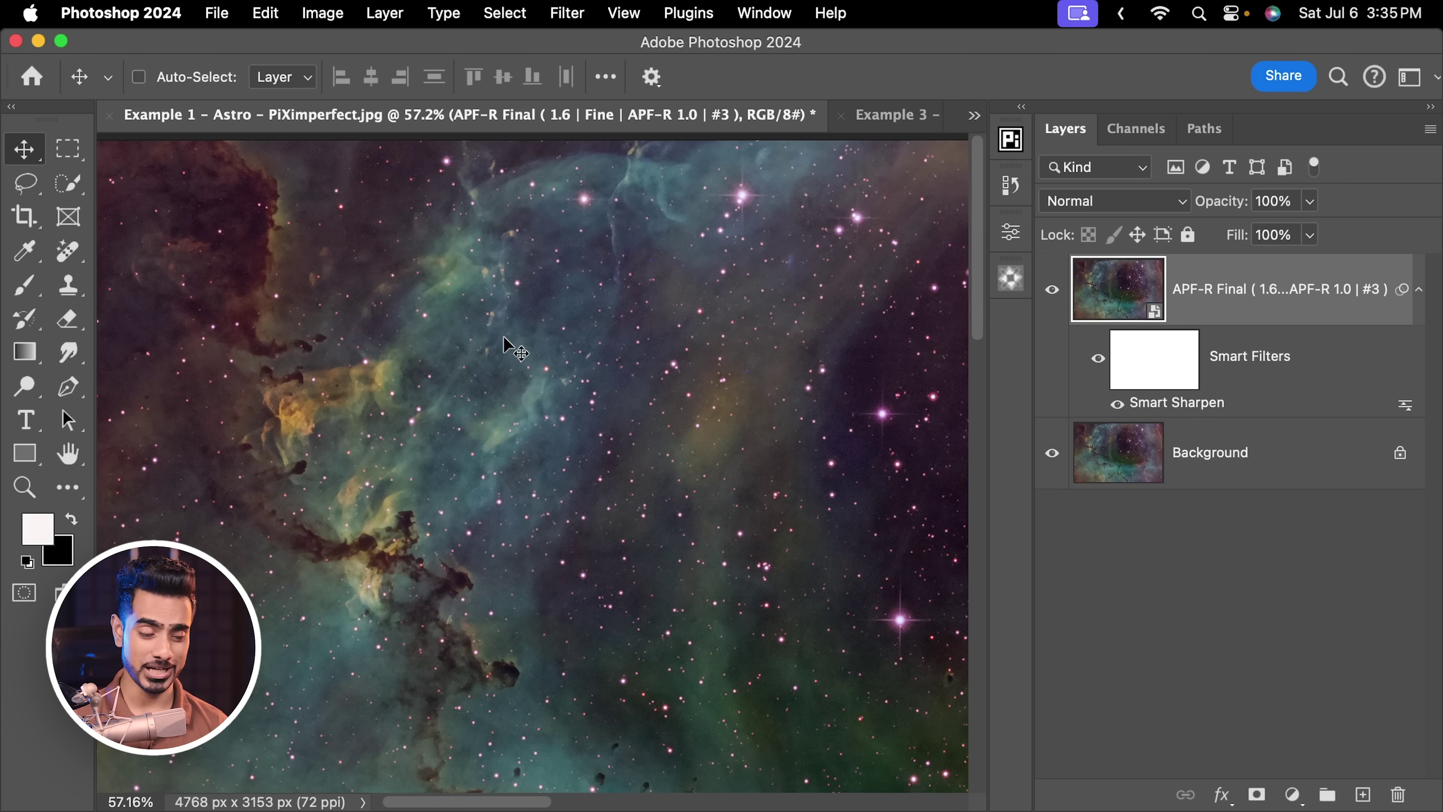
# - Duplicate the Background layer and move the copy above APF-R Final
pyautogui.click(1225, 457)
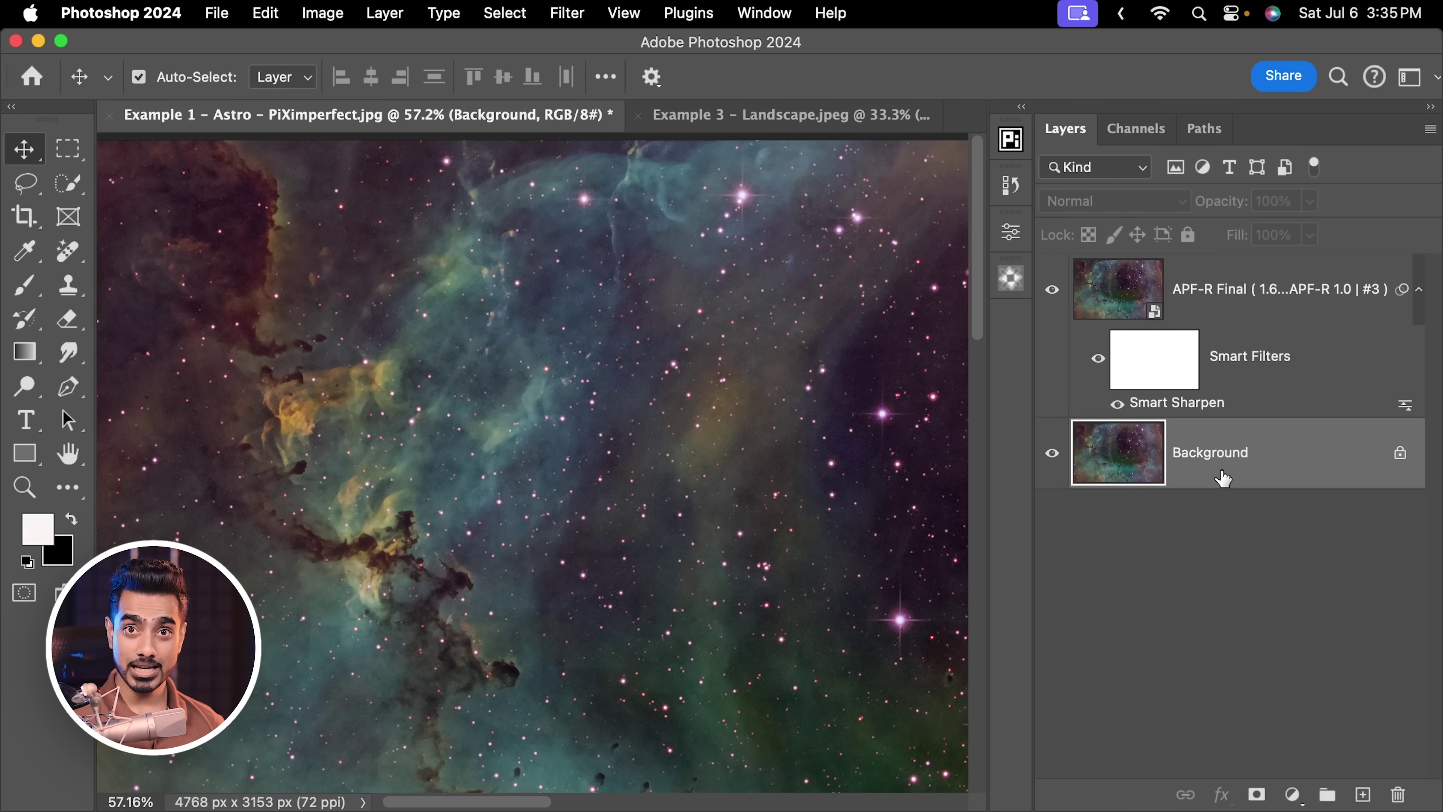
pyautogui.press('super+j')
pyautogui.moveTo(1244, 458); pyautogui.dragTo(1234, 268)
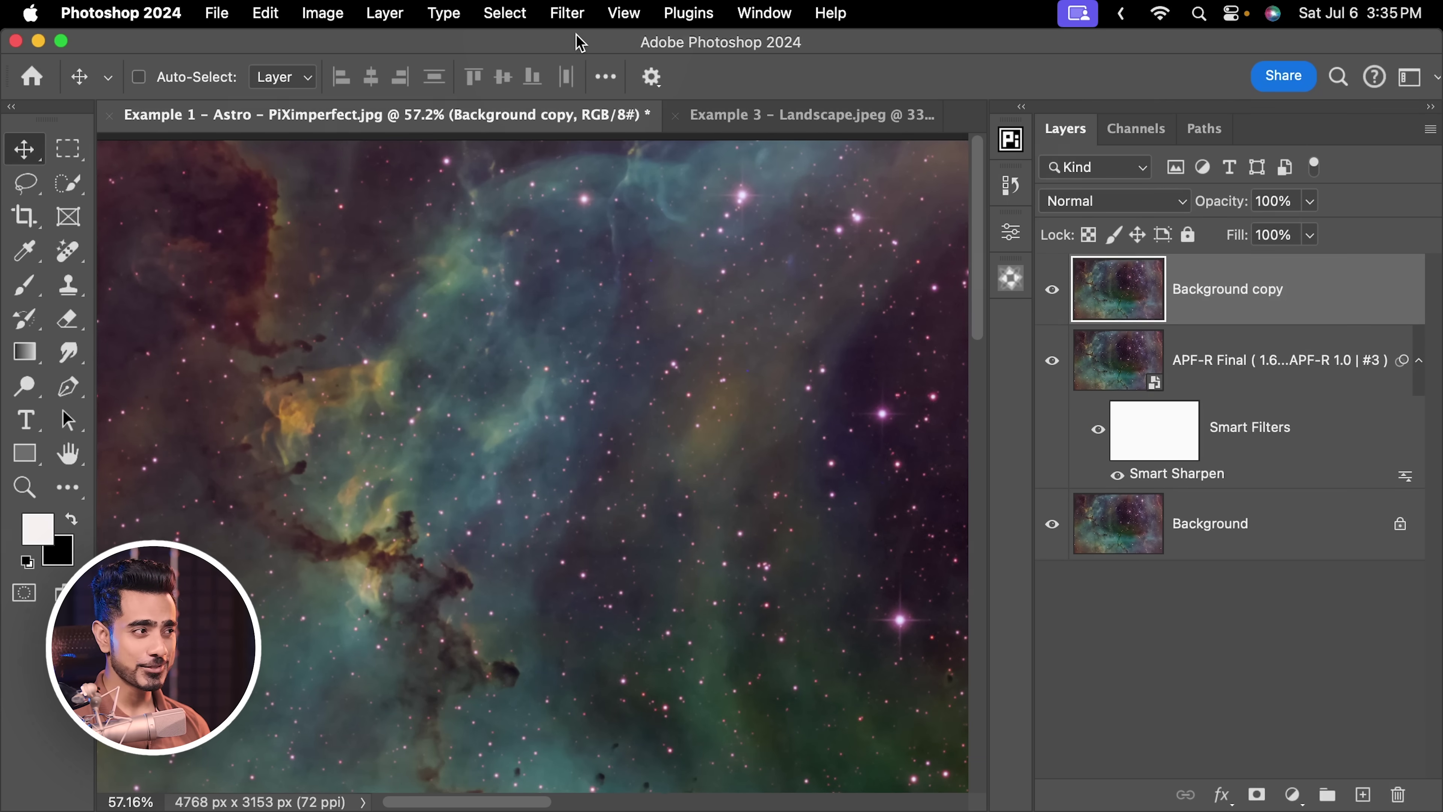
# - Convert Background copy to a smart object and open it in the Camera Raw Filter
pyautogui.click(566, 12)
pyautogui.click(596, 136)
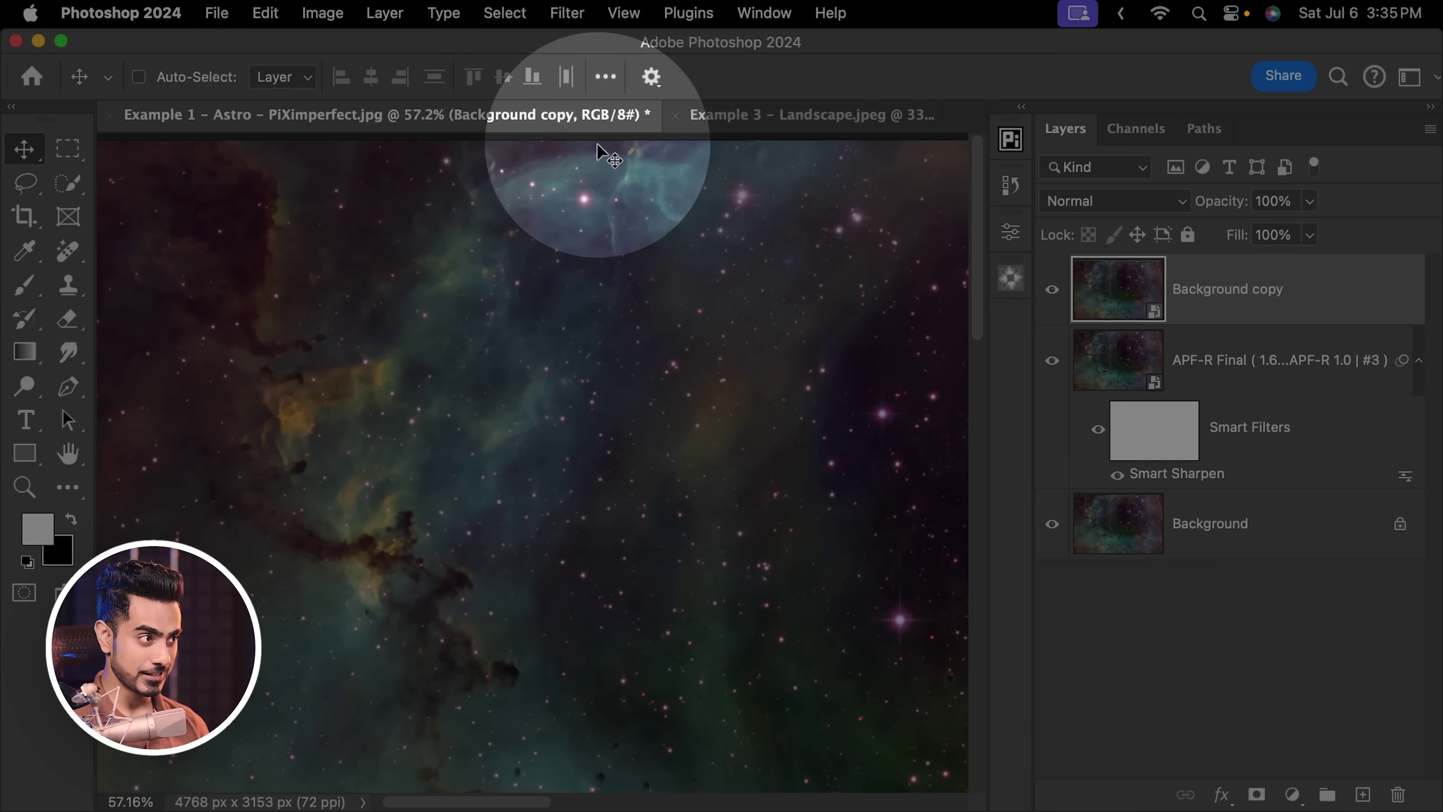
pyautogui.click(567, 11)
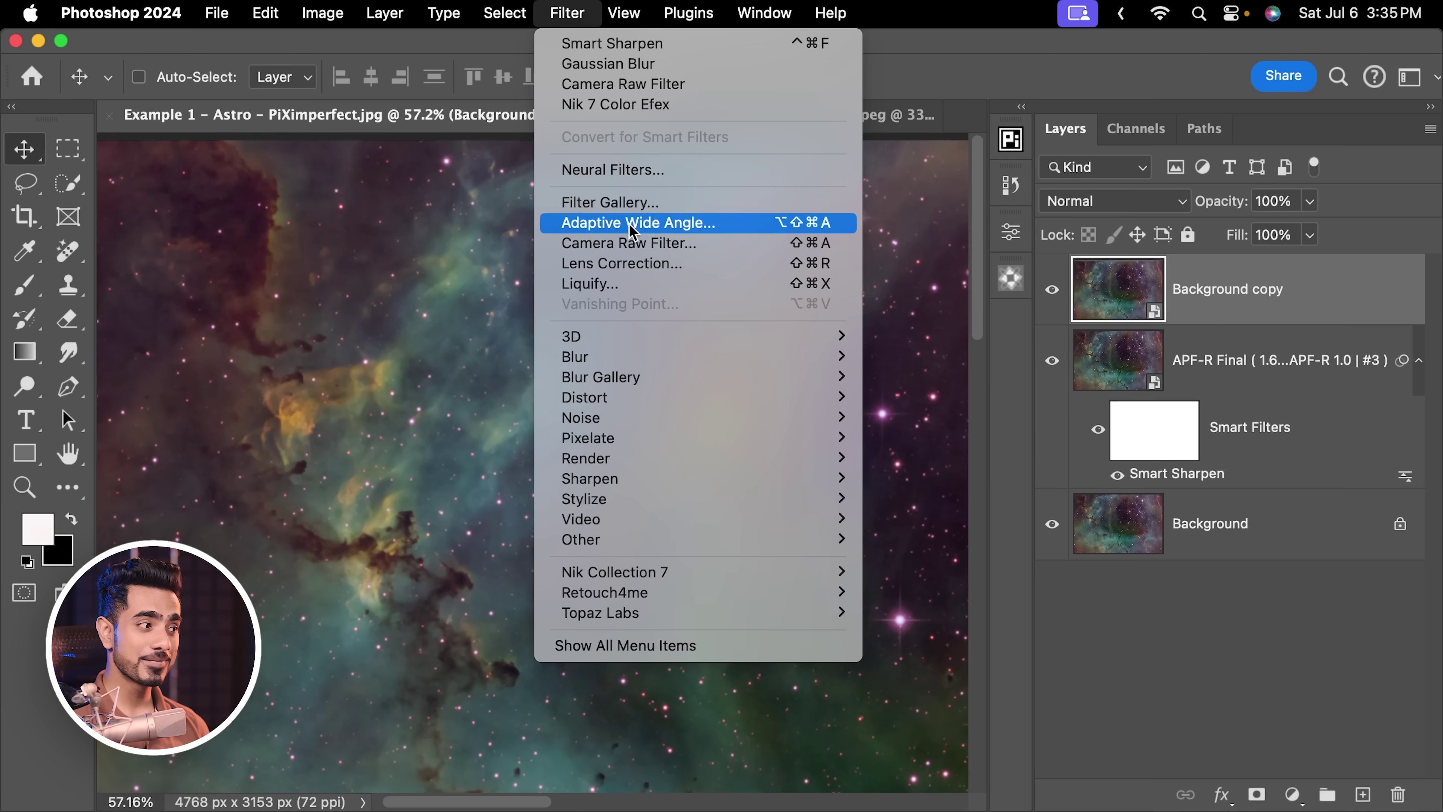
pyautogui.click(637, 239)
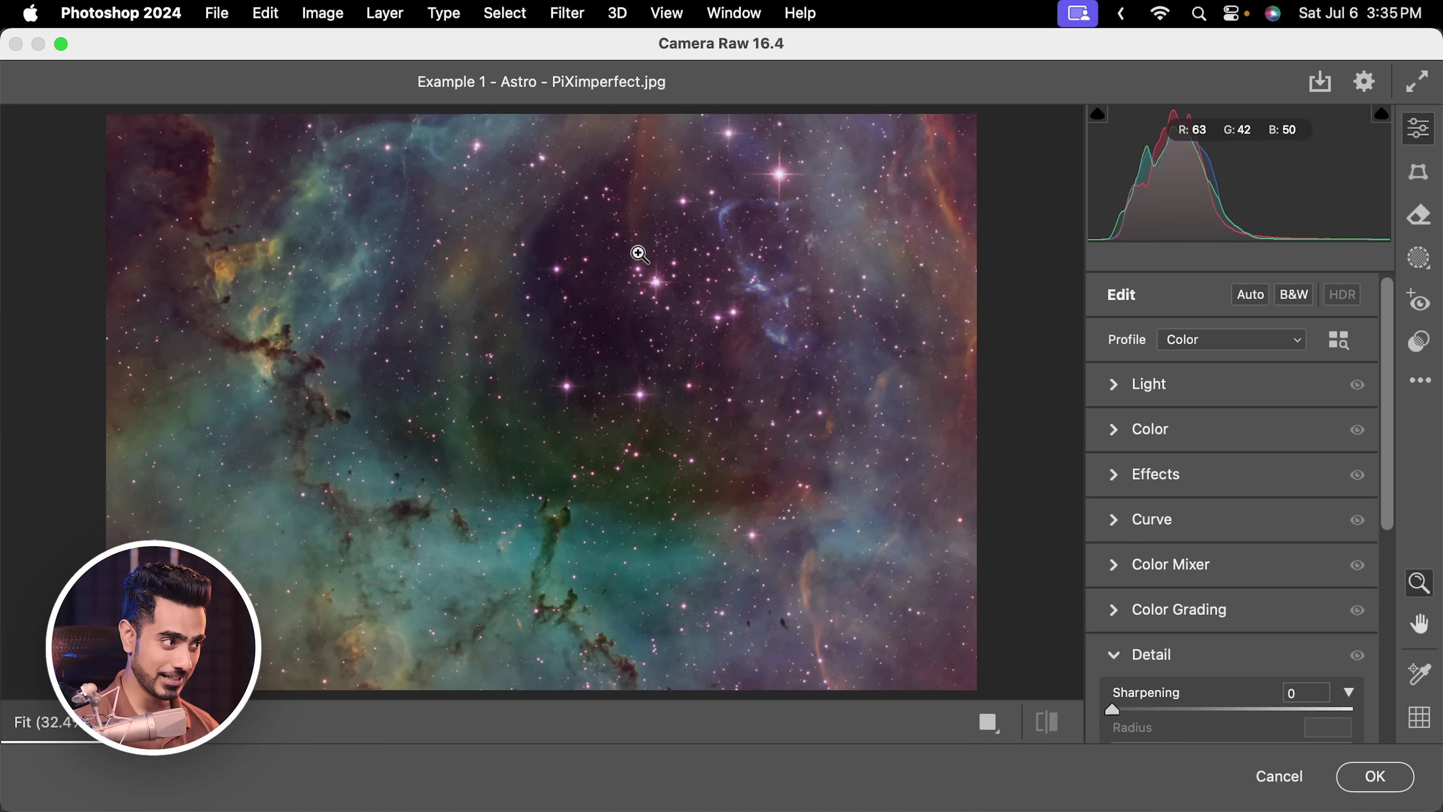
# - Zoom into the nebula preview and set Effects to Texture +40, Clarity +21, Dehaze +13
pyautogui.moveTo(242, 244); pyautogui.dragTo(576, 374)
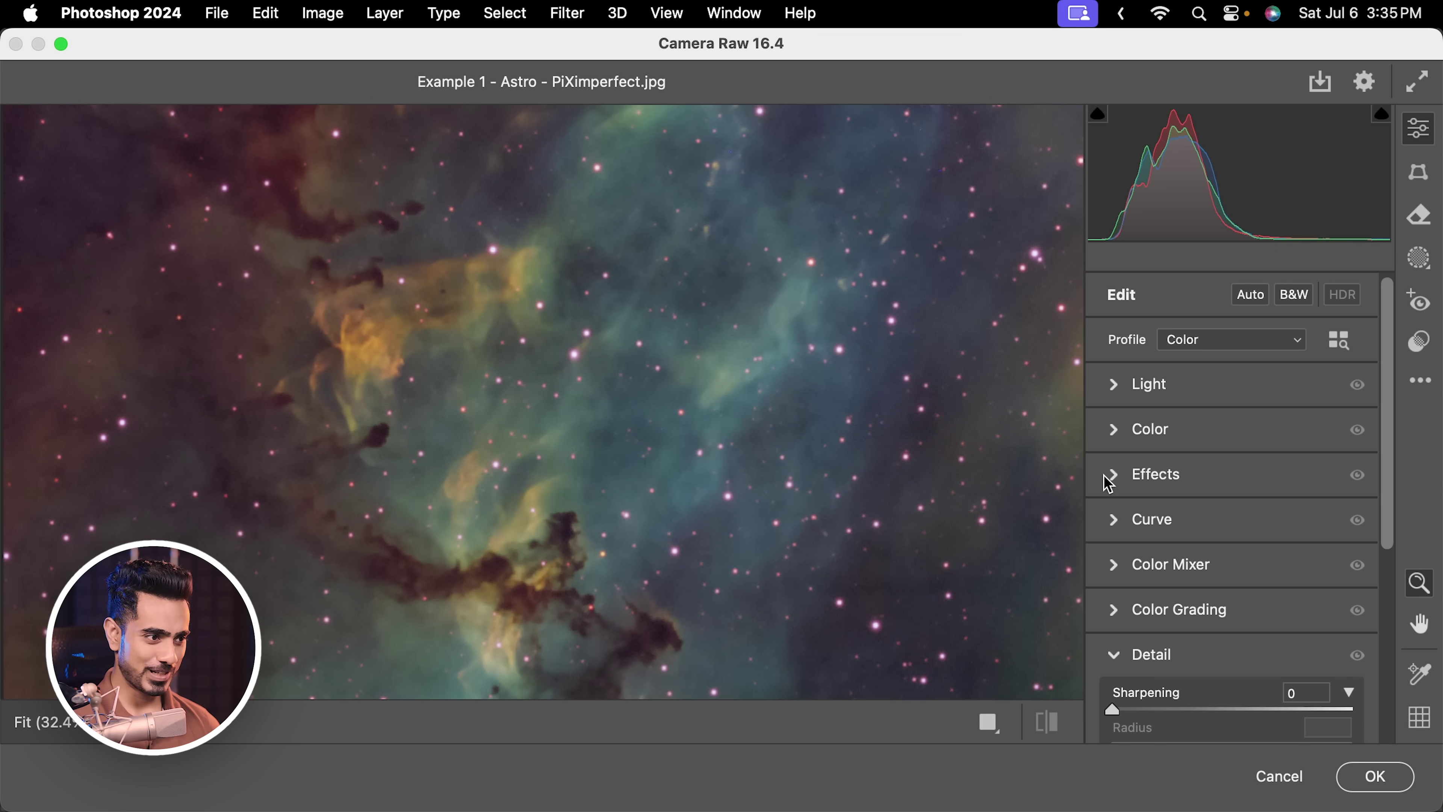
pyautogui.click(1117, 483)
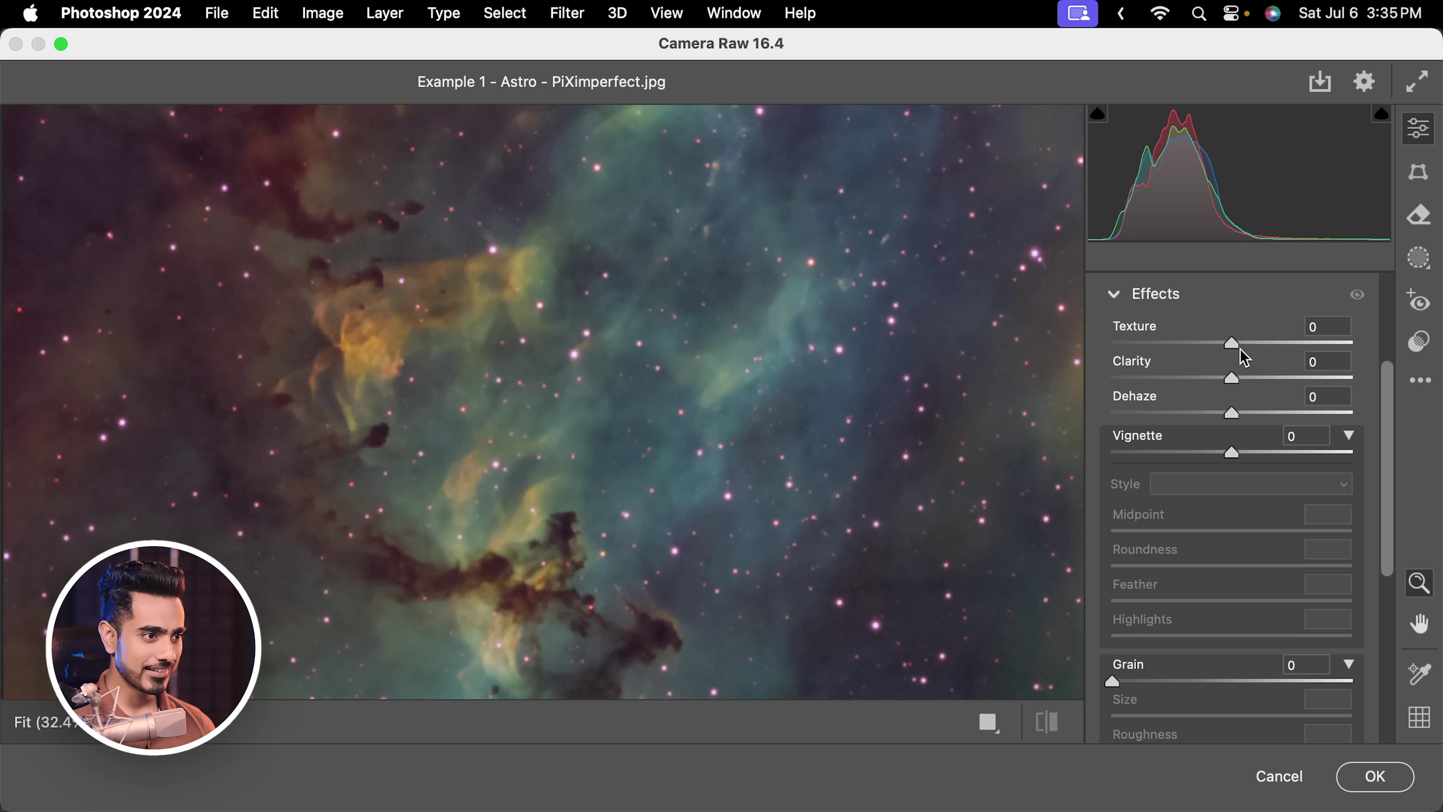
pyautogui.moveTo(1234, 342); pyautogui.dragTo(1293, 346)
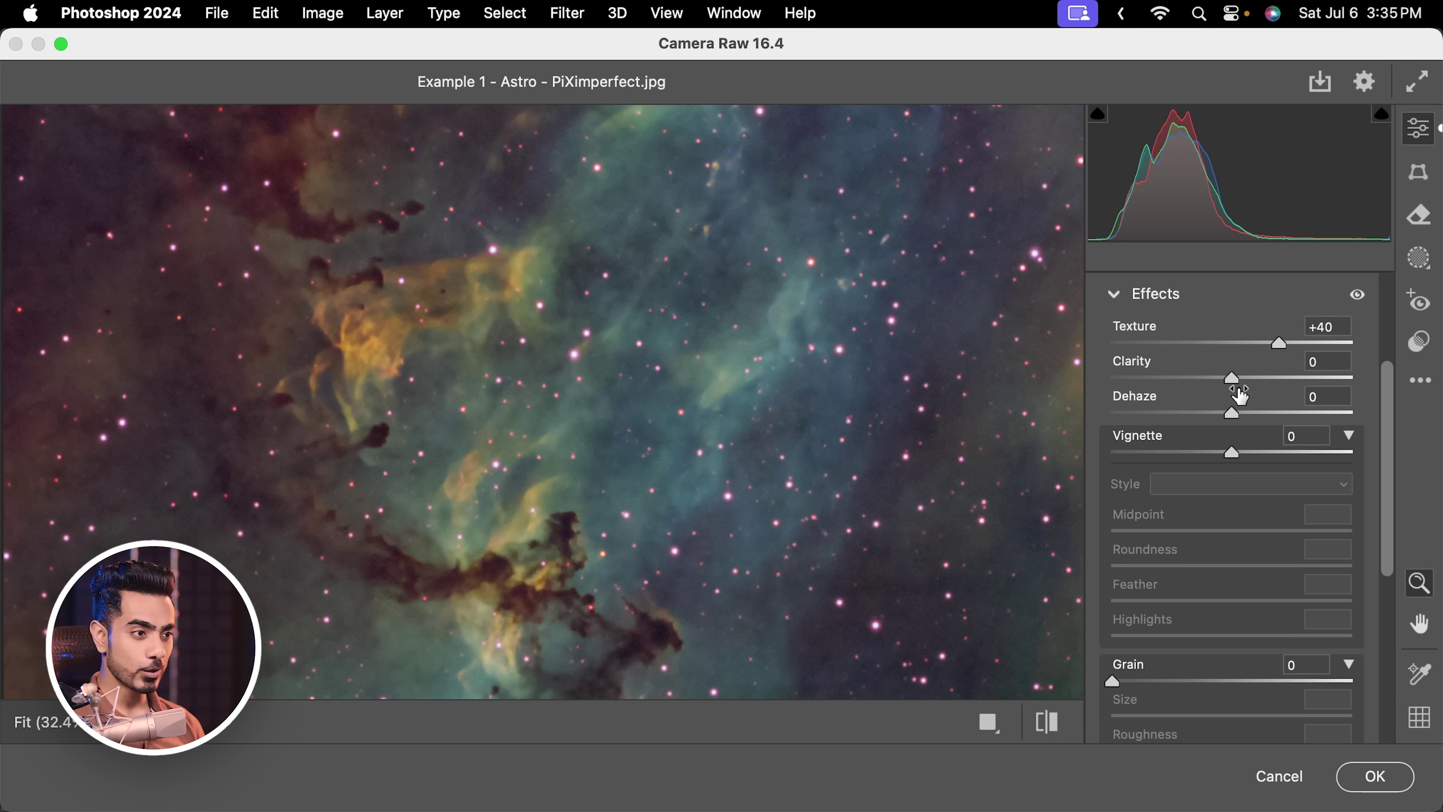
pyautogui.moveTo(1237, 378); pyautogui.dragTo(1261, 378)
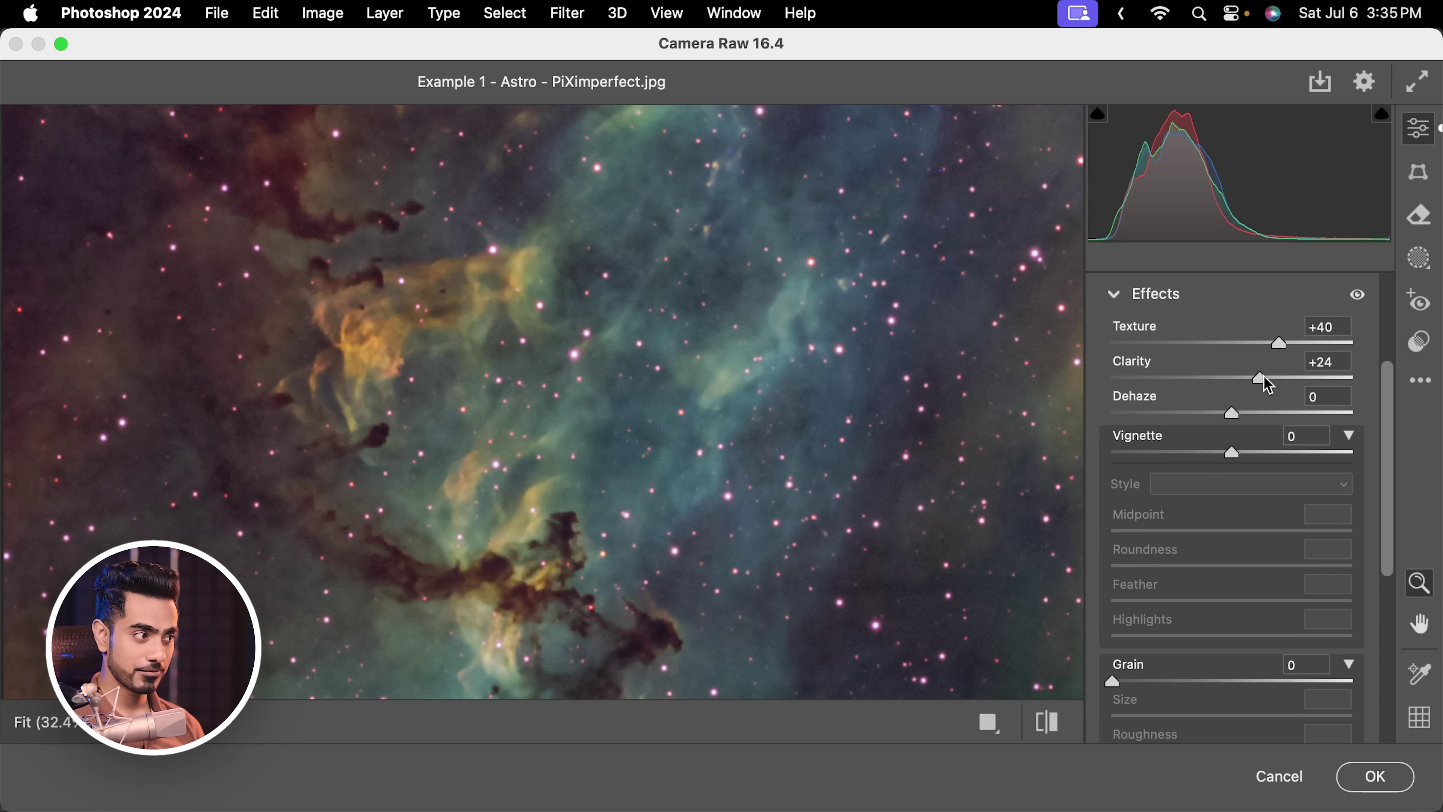
pyautogui.moveTo(1233, 419); pyautogui.dragTo(1242, 416)
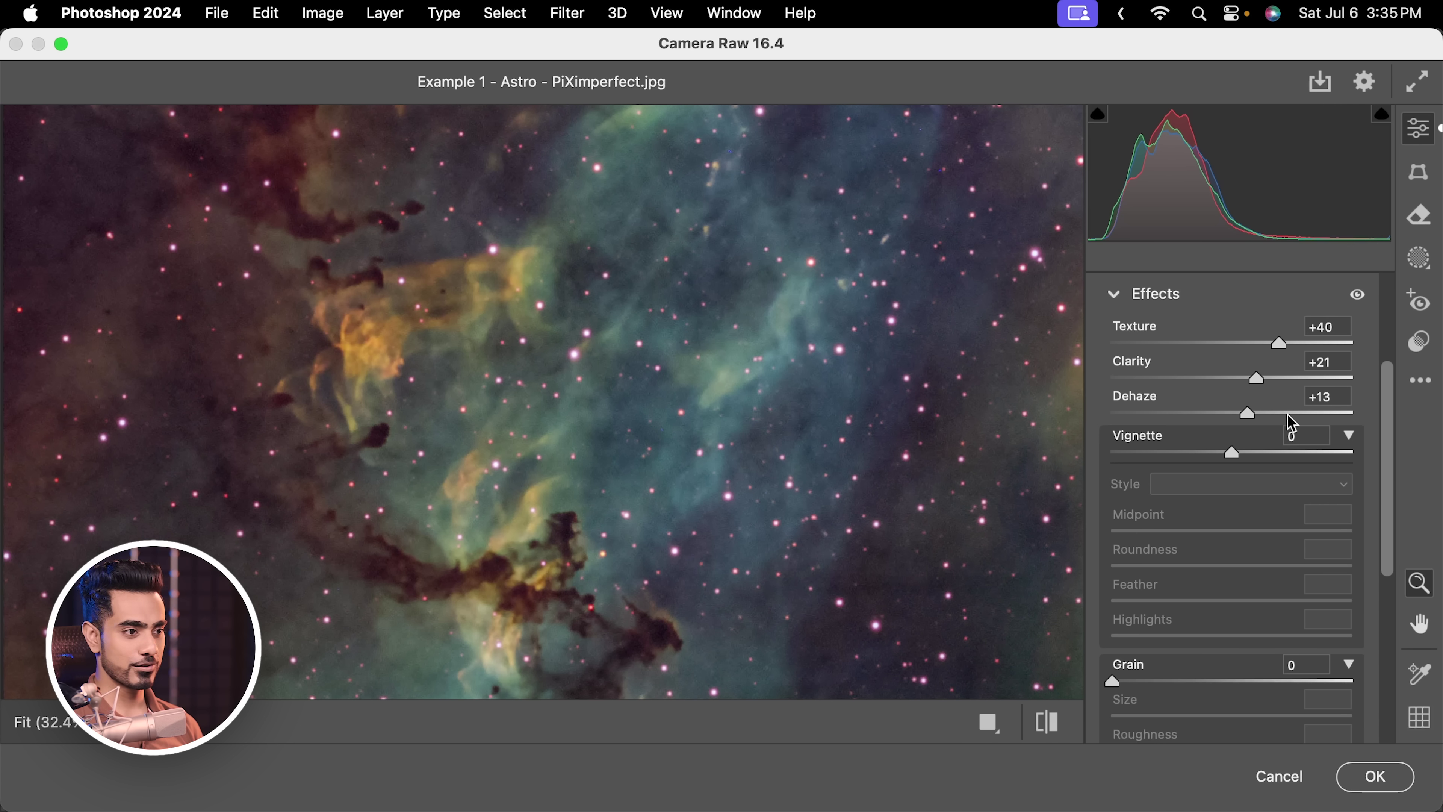
pyautogui.moveTo(1393, 432); pyautogui.dragTo(1370, 581)
# - Set Detail sharpening to Amount 117, Radius 1.6, Detail 38 and apply the Camera Raw filter
pyautogui.click(1145, 583)
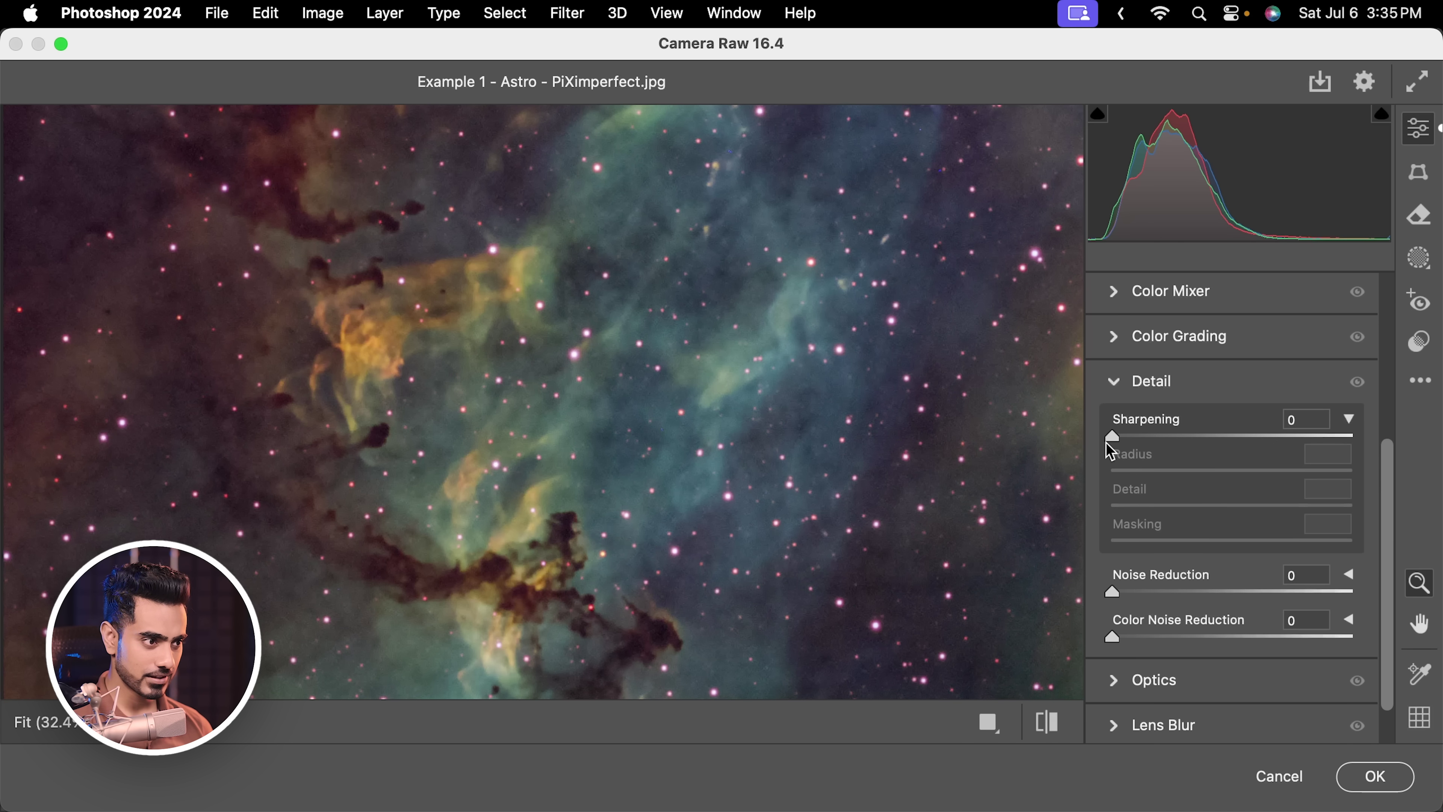
pyautogui.moveTo(1113, 438); pyautogui.dragTo(1231, 438)
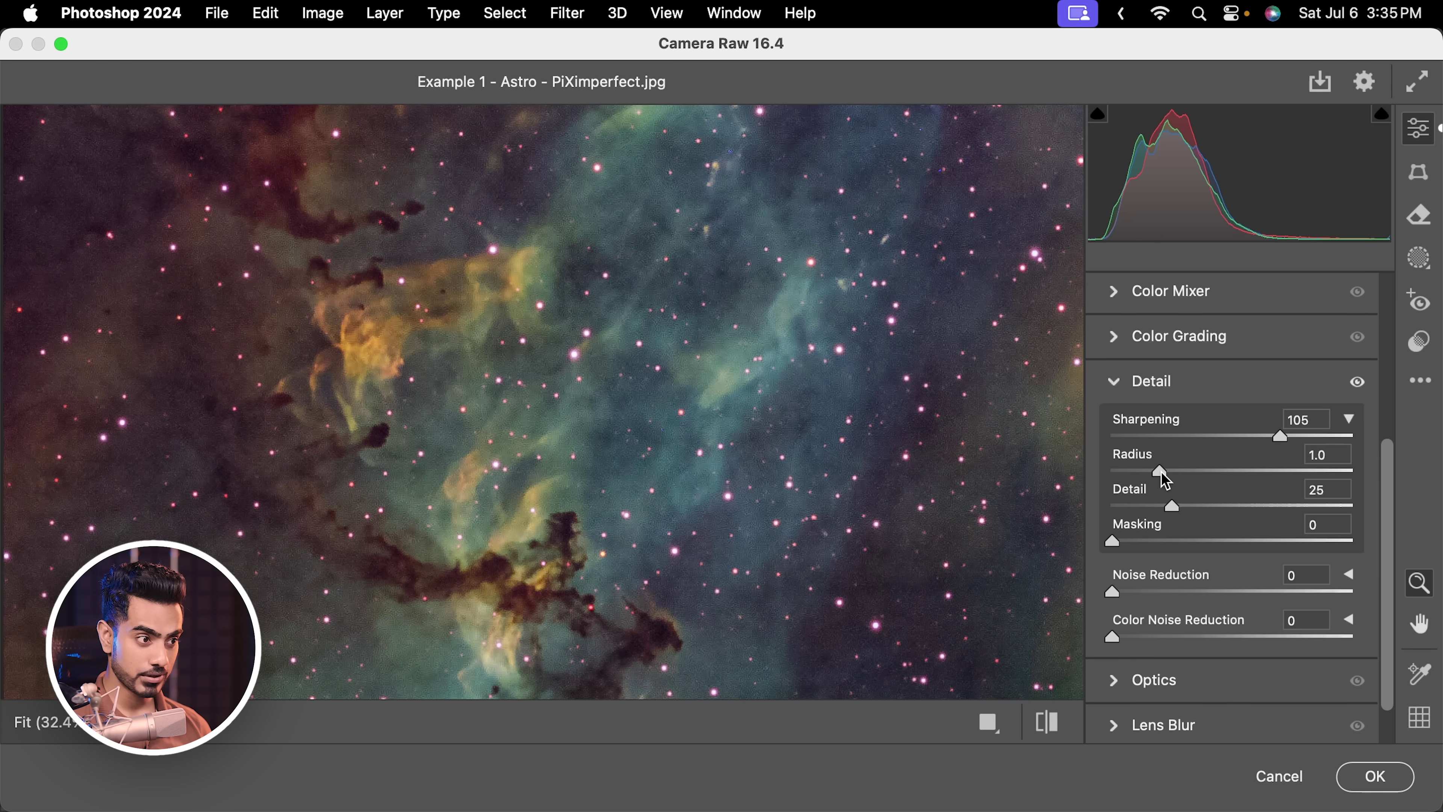
pyautogui.press('alt')
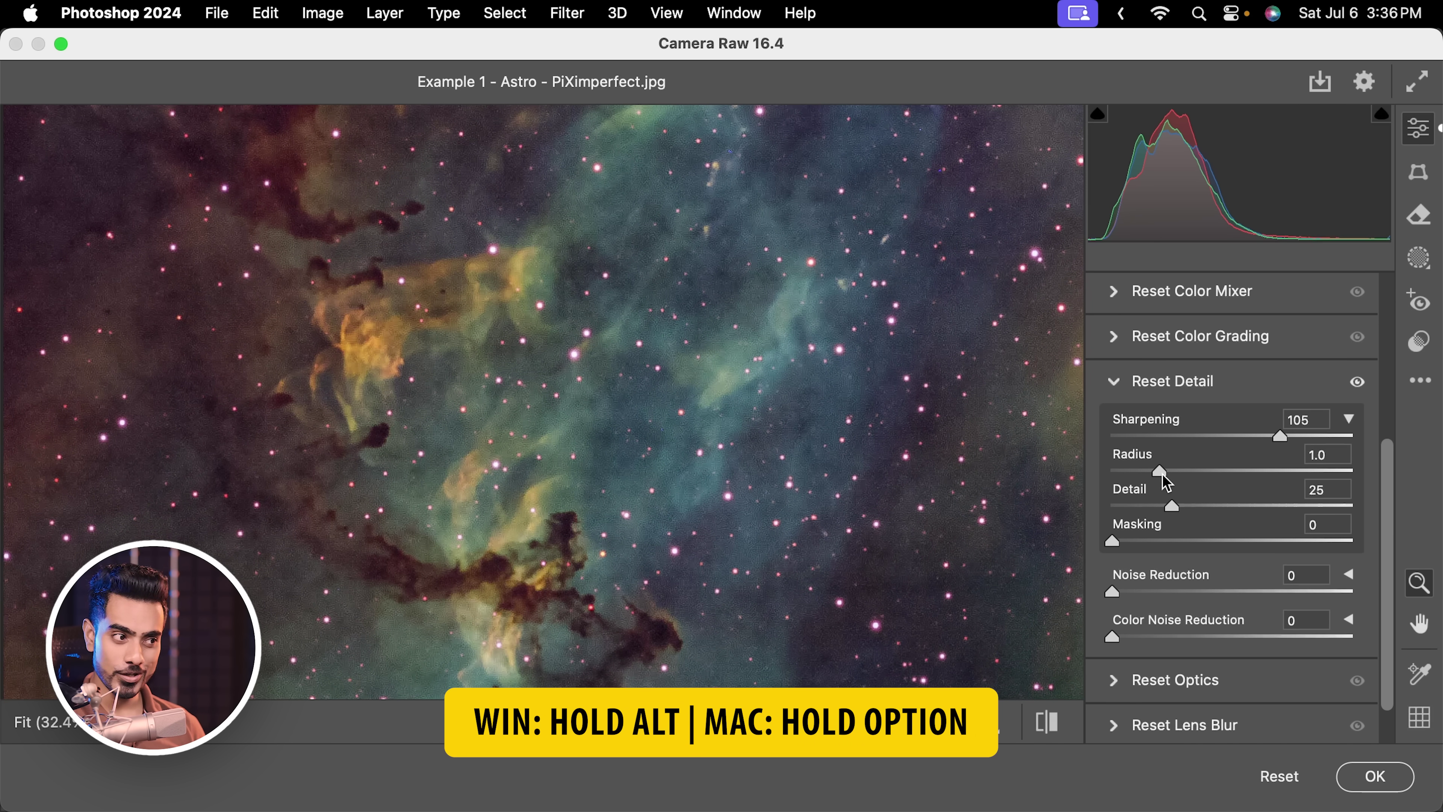
pyautogui.moveTo(1162, 476); pyautogui.dragTo(1195, 476)
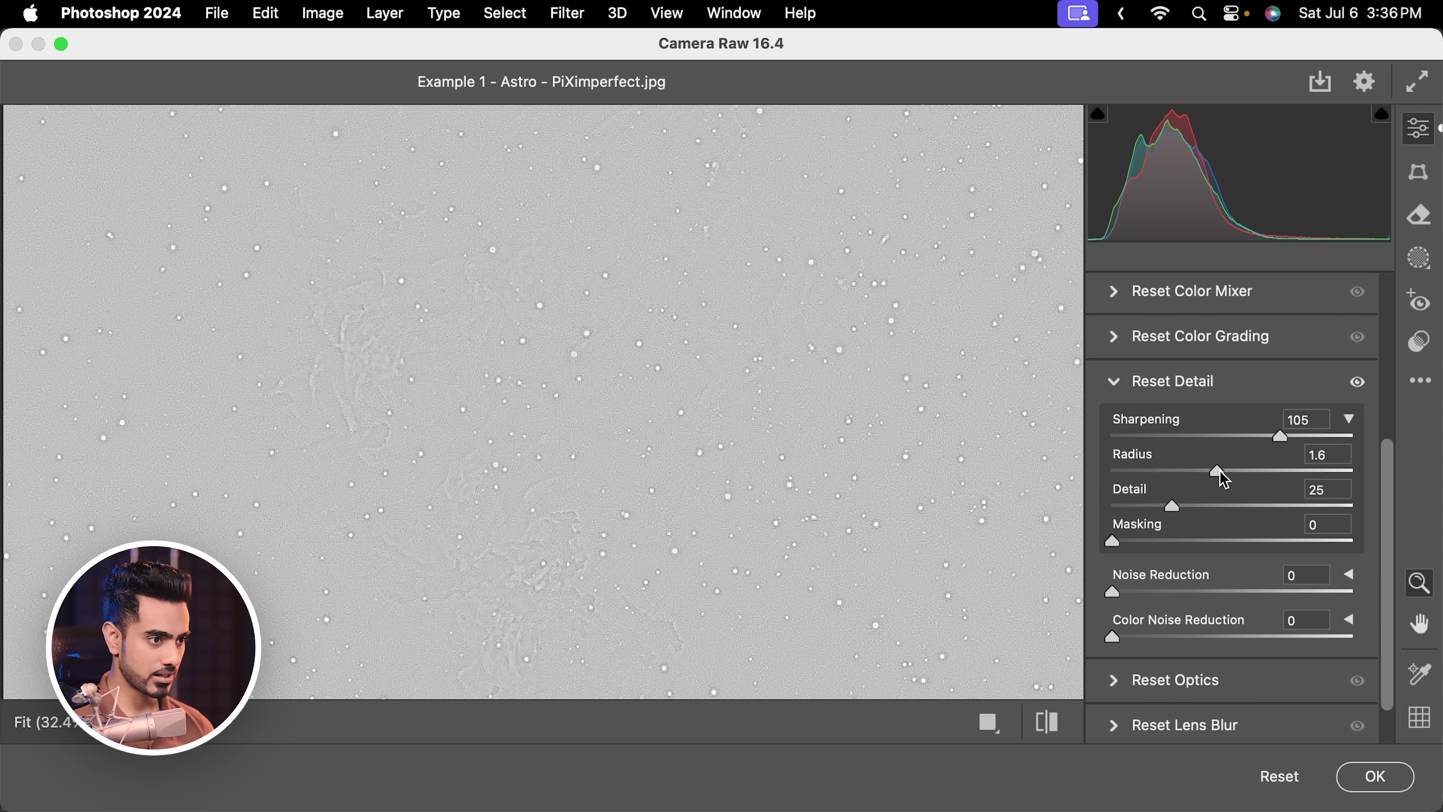
pyautogui.moveTo(1223, 481); pyautogui.dragTo(1205, 518)
pyautogui.moveTo(1216, 471); pyautogui.dragTo(1221, 471)
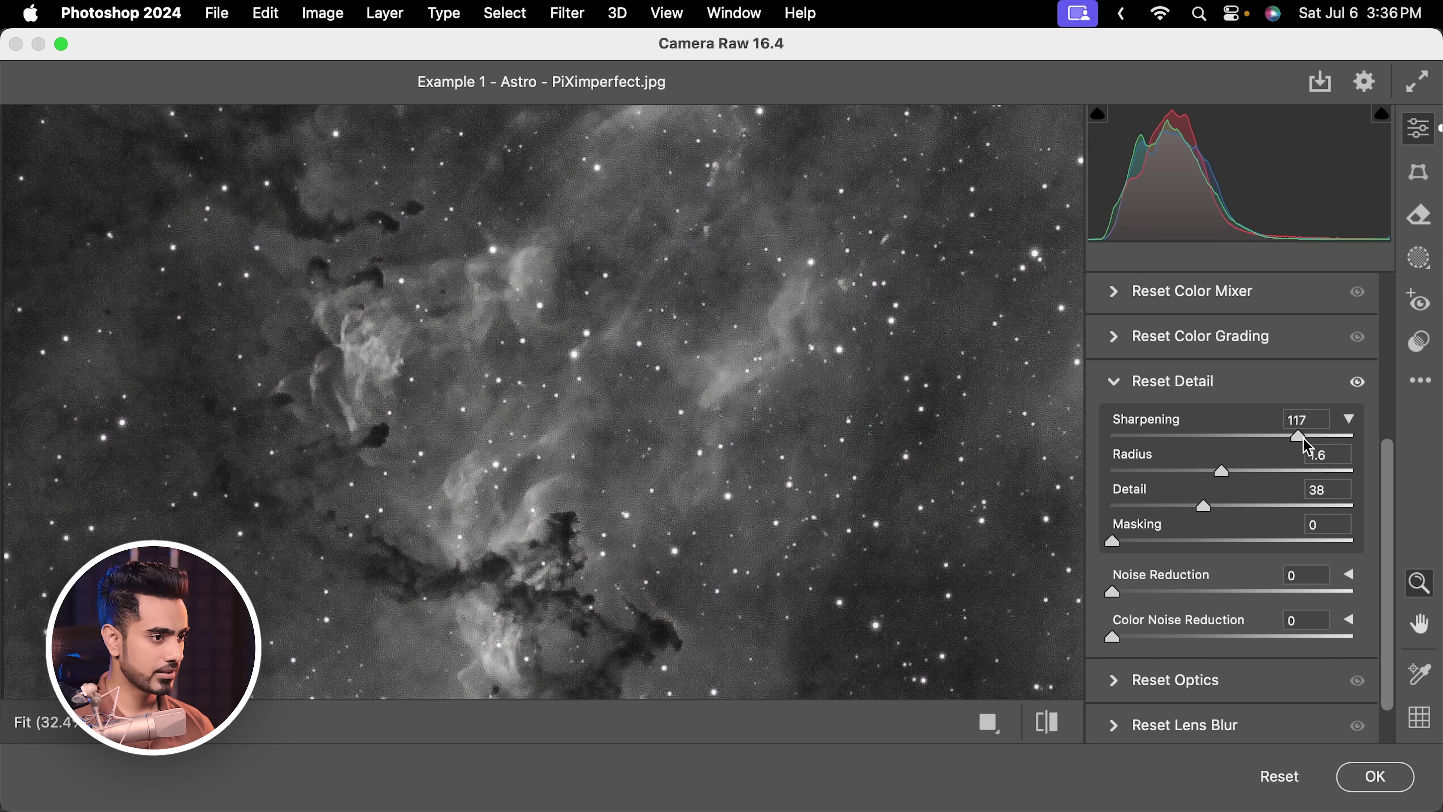
pyautogui.moveTo(1303, 438); pyautogui.dragTo(1308, 438)
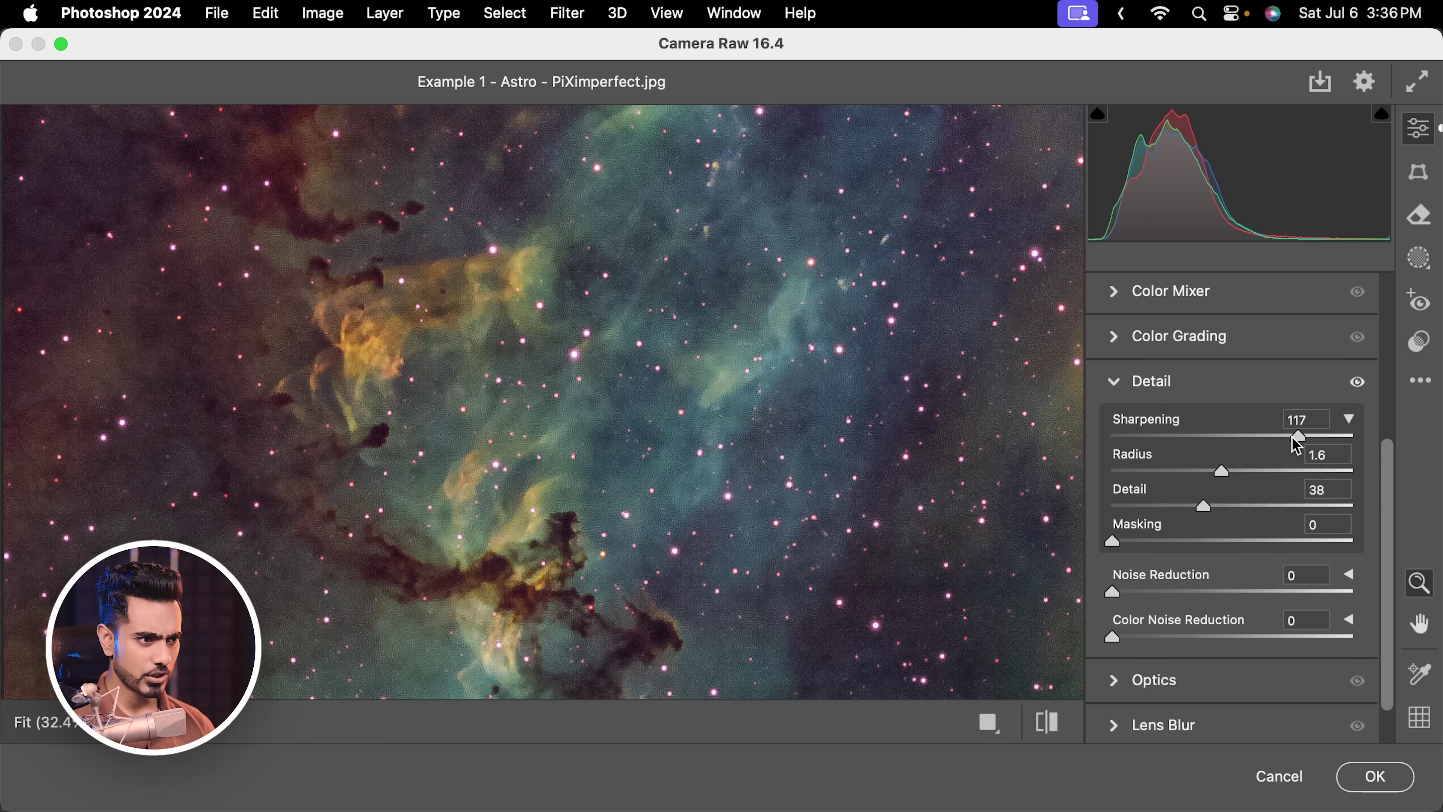
pyautogui.click(1374, 776)
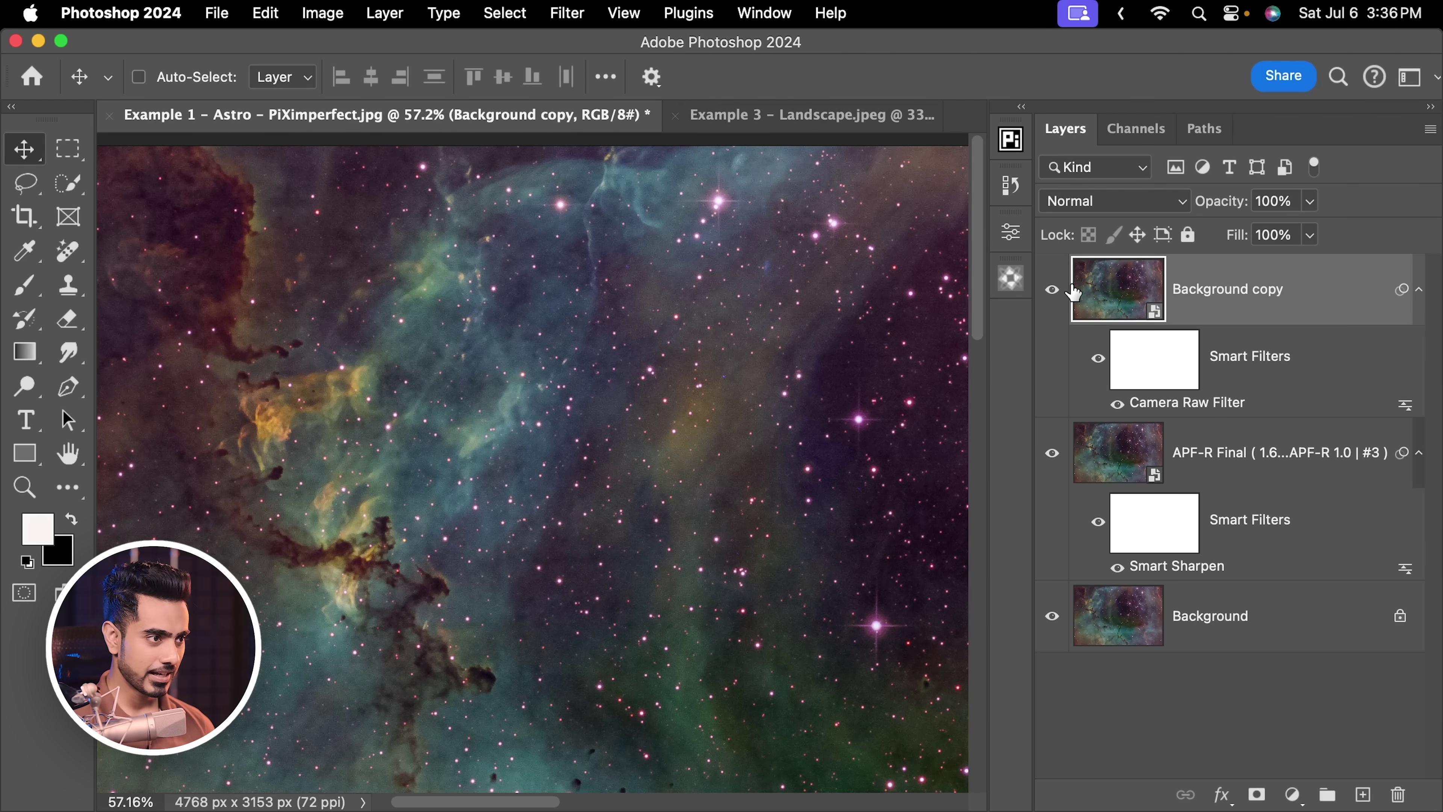
pyautogui.click(1052, 291)
pyautogui.moveTo(312, 406); pyautogui.dragTo(486, 336)
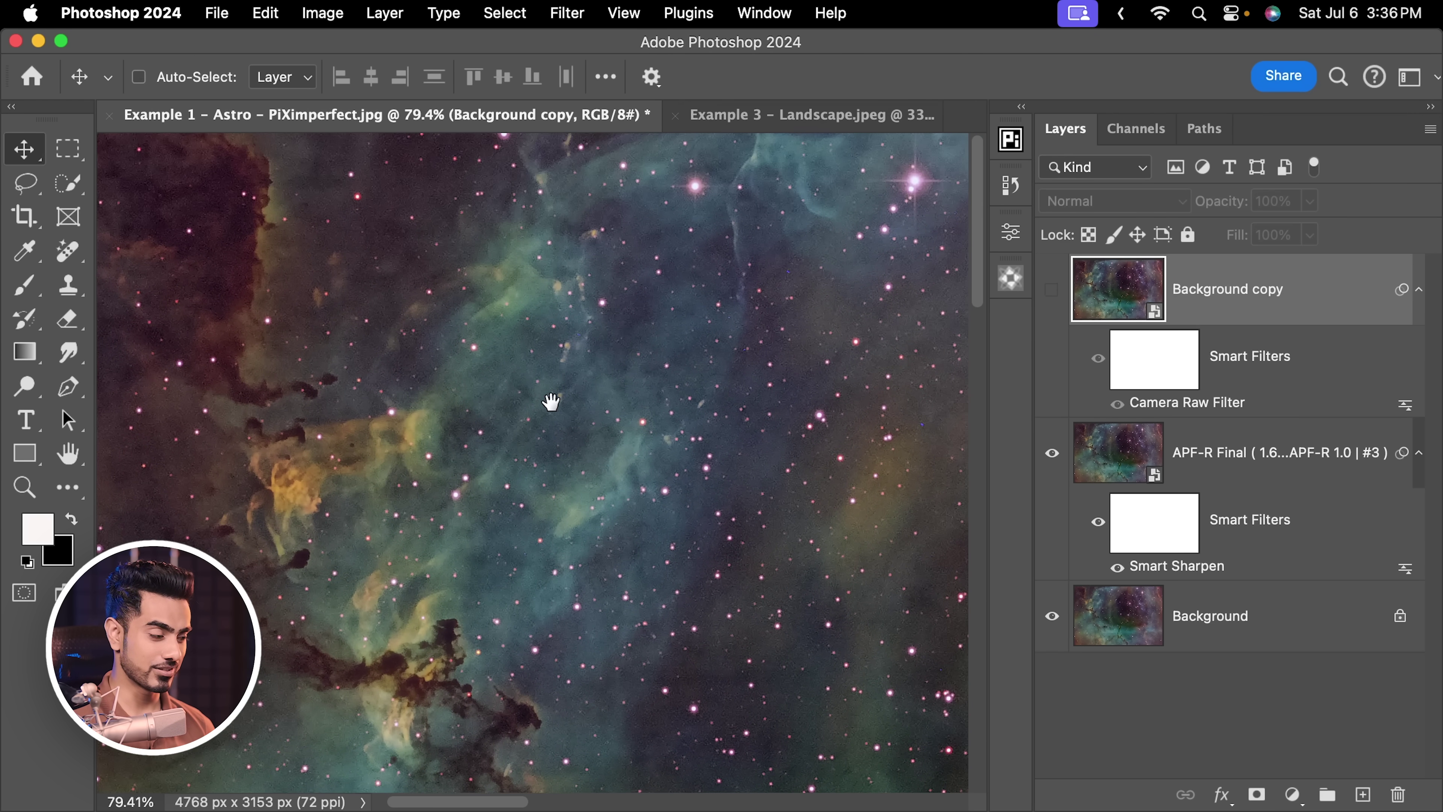
pyautogui.moveTo(551, 401); pyautogui.dragTo(610, 371)
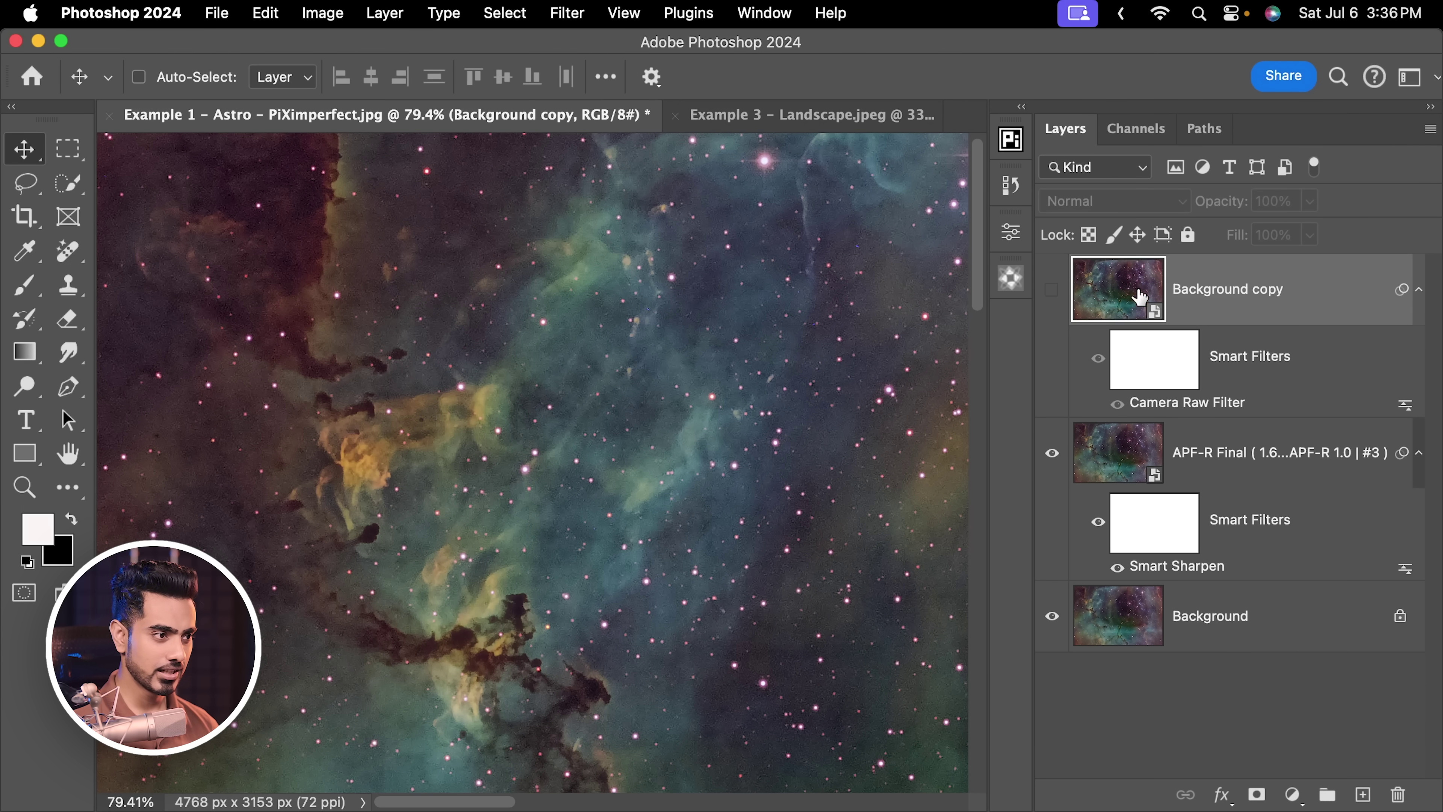
pyautogui.click(1052, 293)
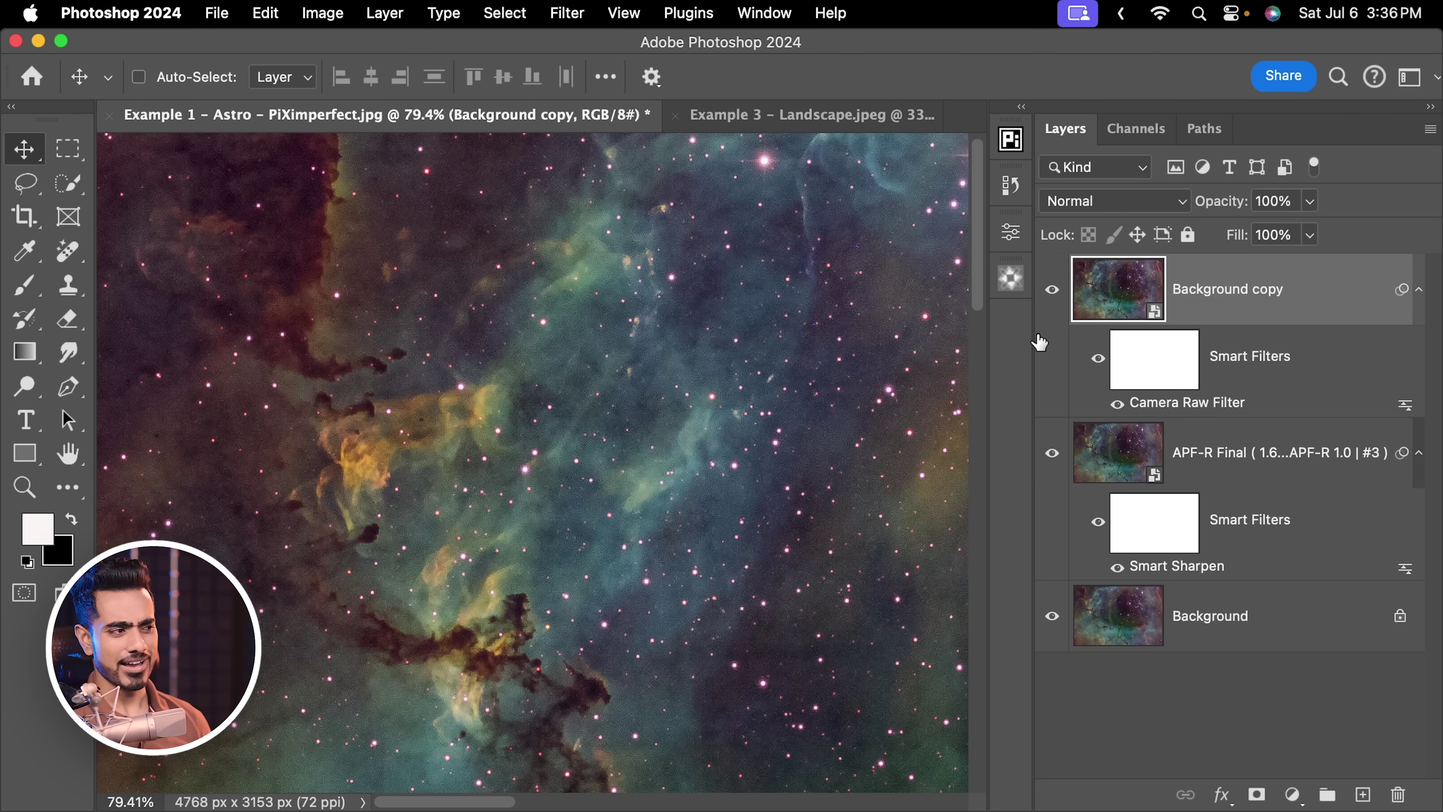
pyautogui.moveTo(773, 394); pyautogui.dragTo(688, 412)
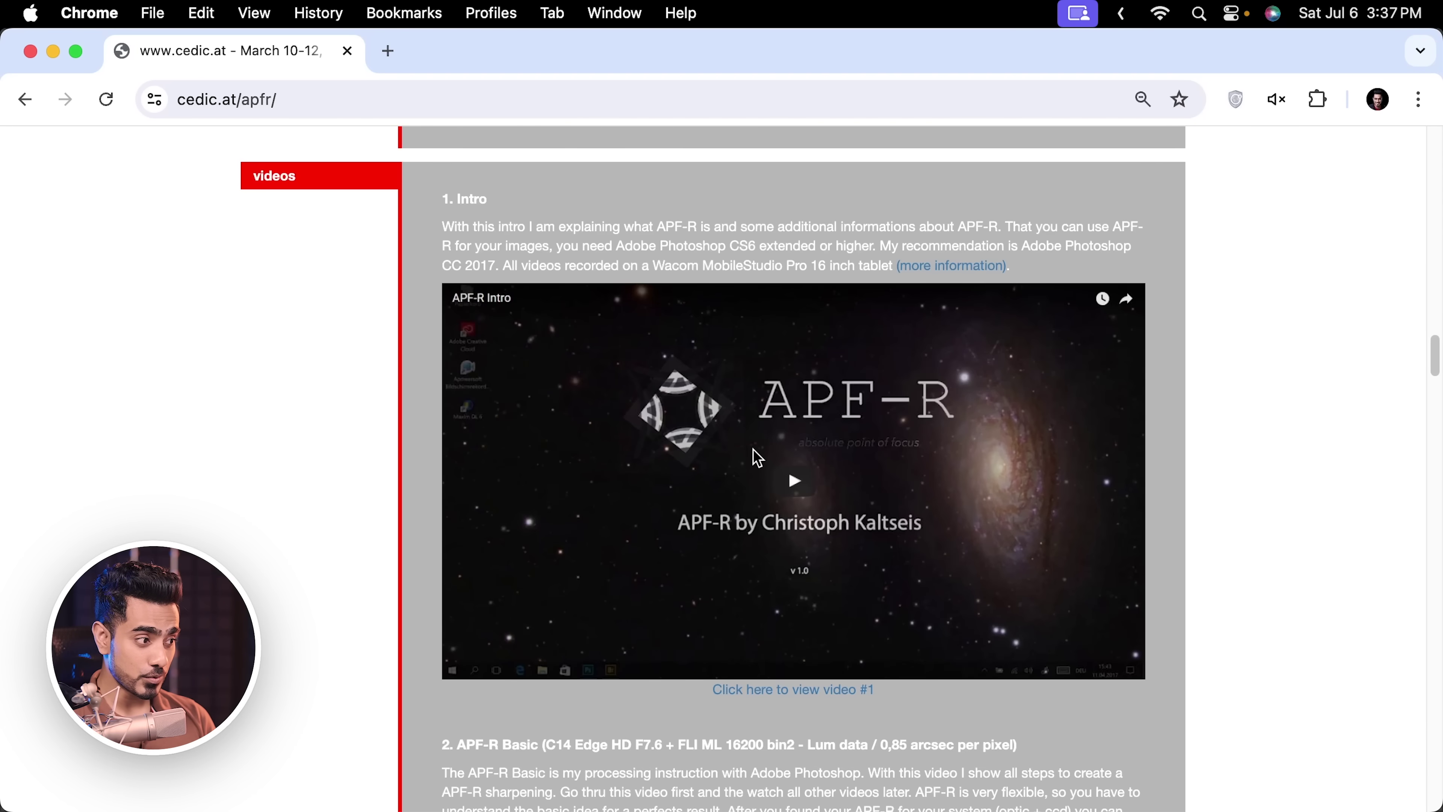
# - Scroll the cedic.at/apfr page past the videos to the Daylight #1 Horseshoe Bend demo image
pyautogui.scroll(-6, 756, 457)
pyautogui.scroll(-20, 757, 457)
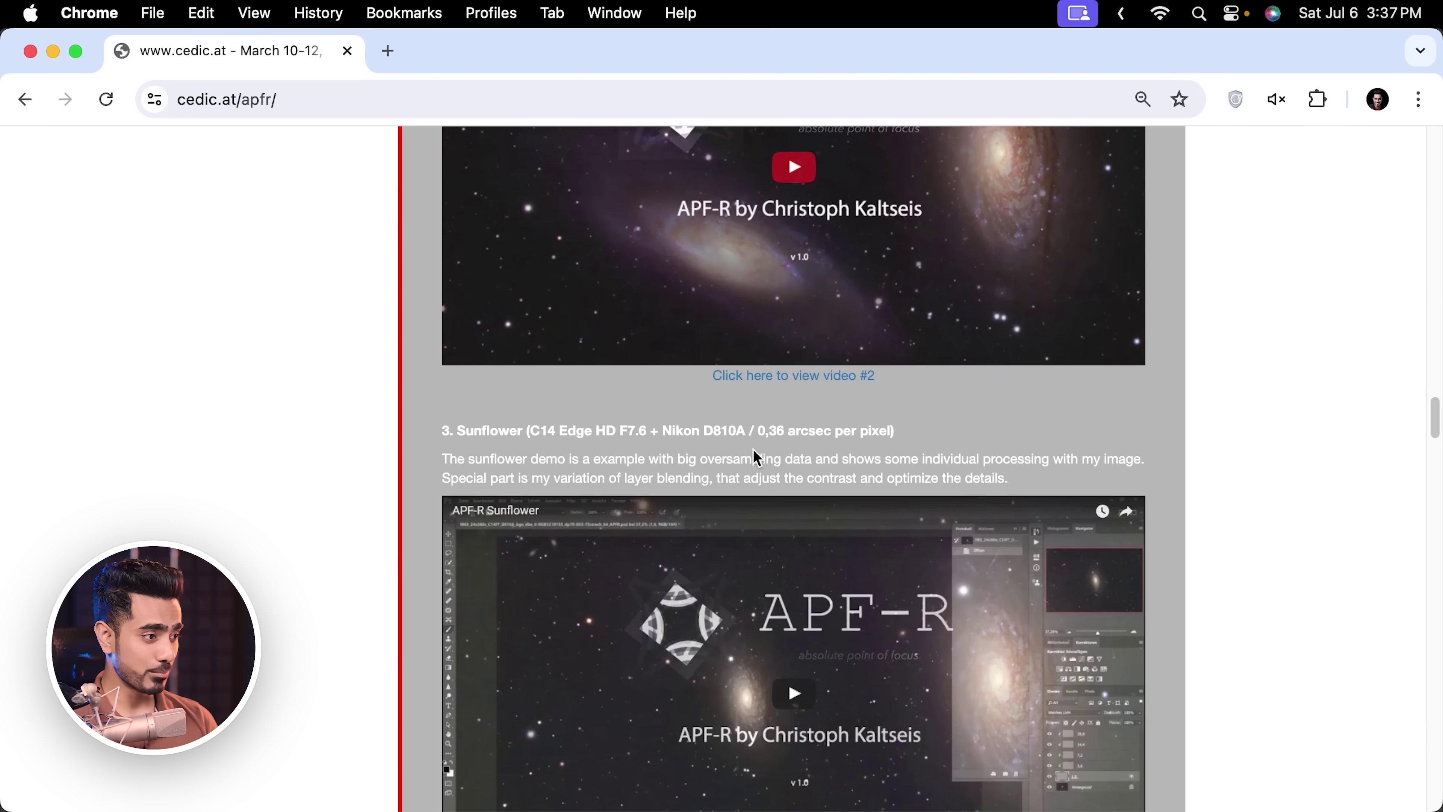
pyautogui.scroll(-20, 758, 456)
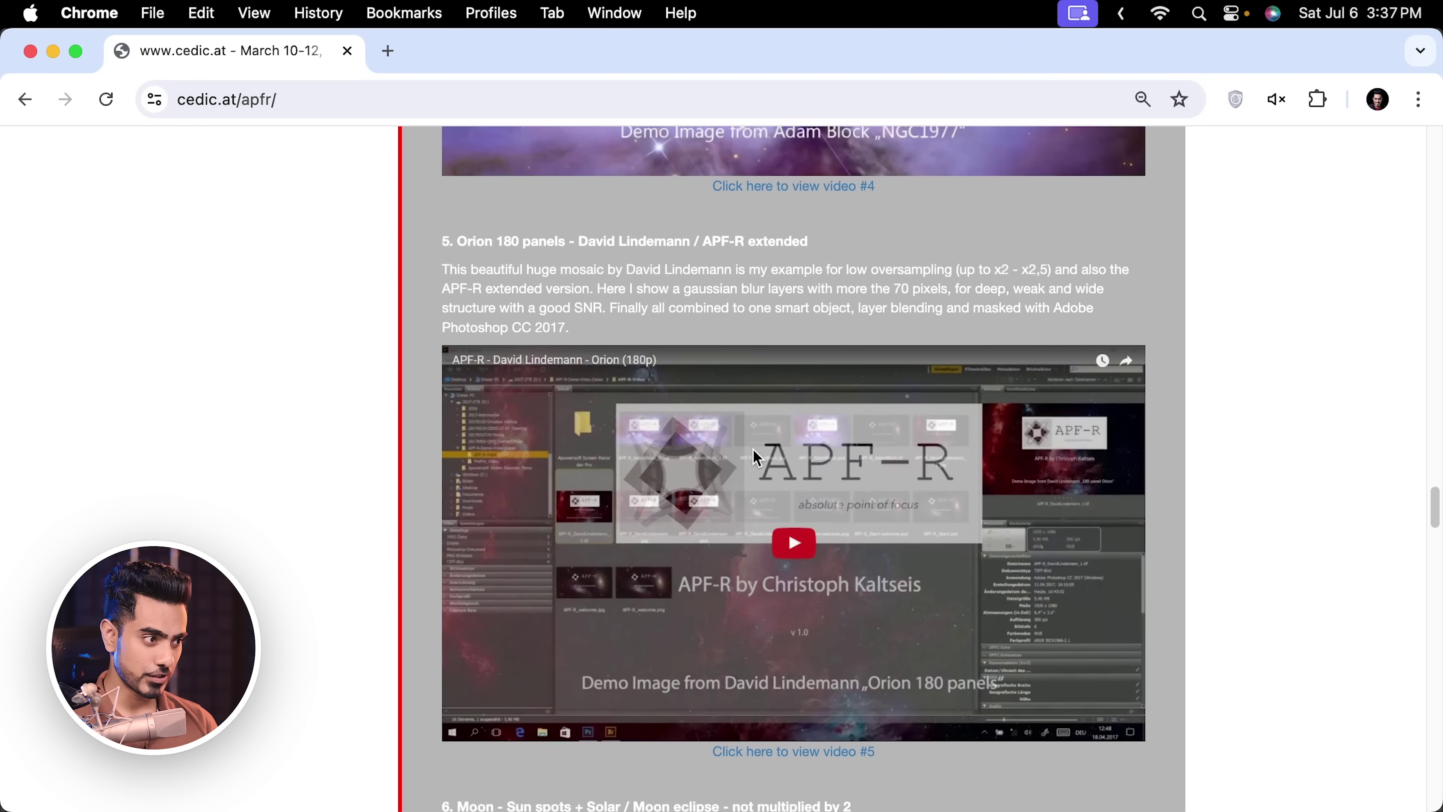
pyautogui.scroll(-3, 753, 448)
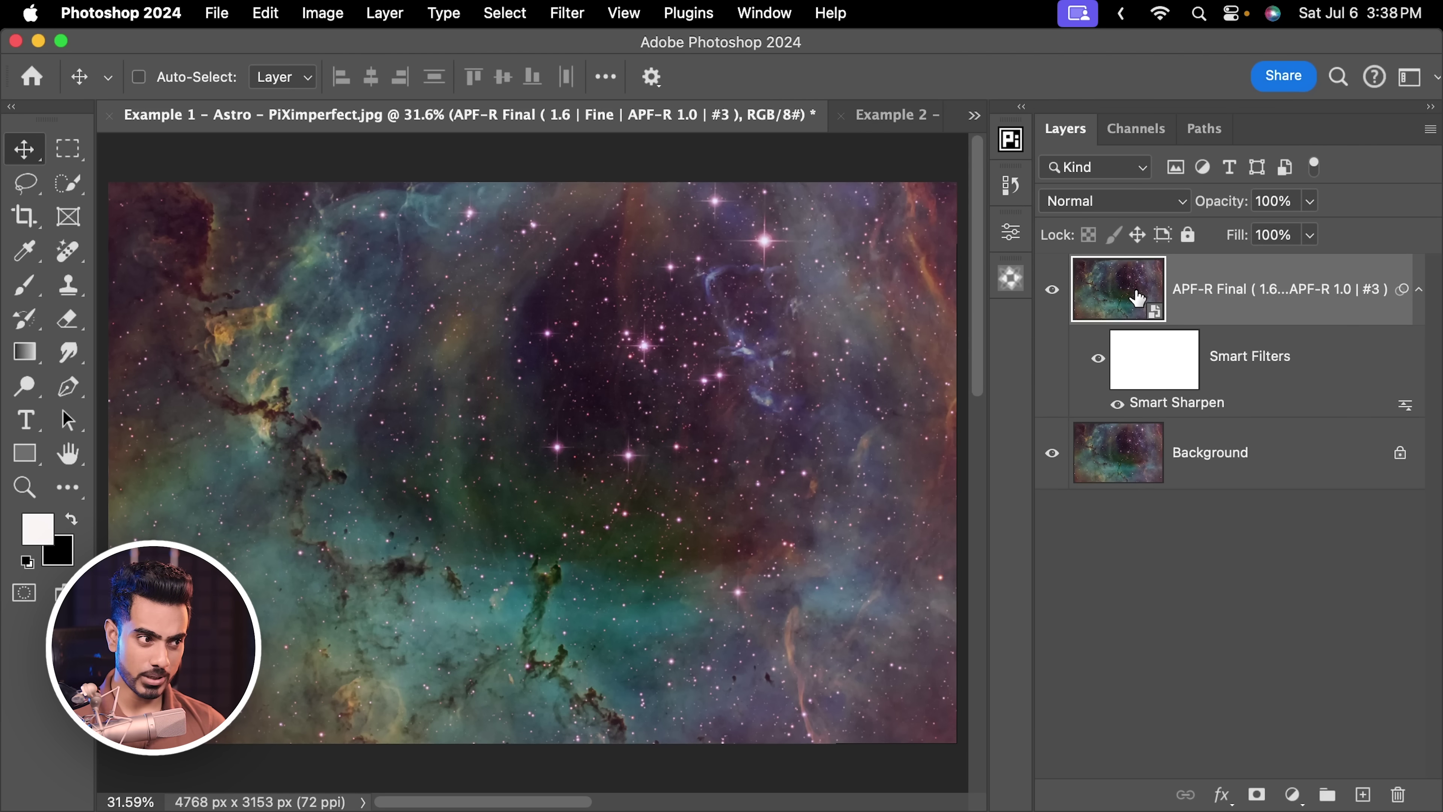
# - Open the sharpened smart object, then its APF-R Median contents, and hide the APF-R4 layer
pyautogui.doubleClick(1138, 295)
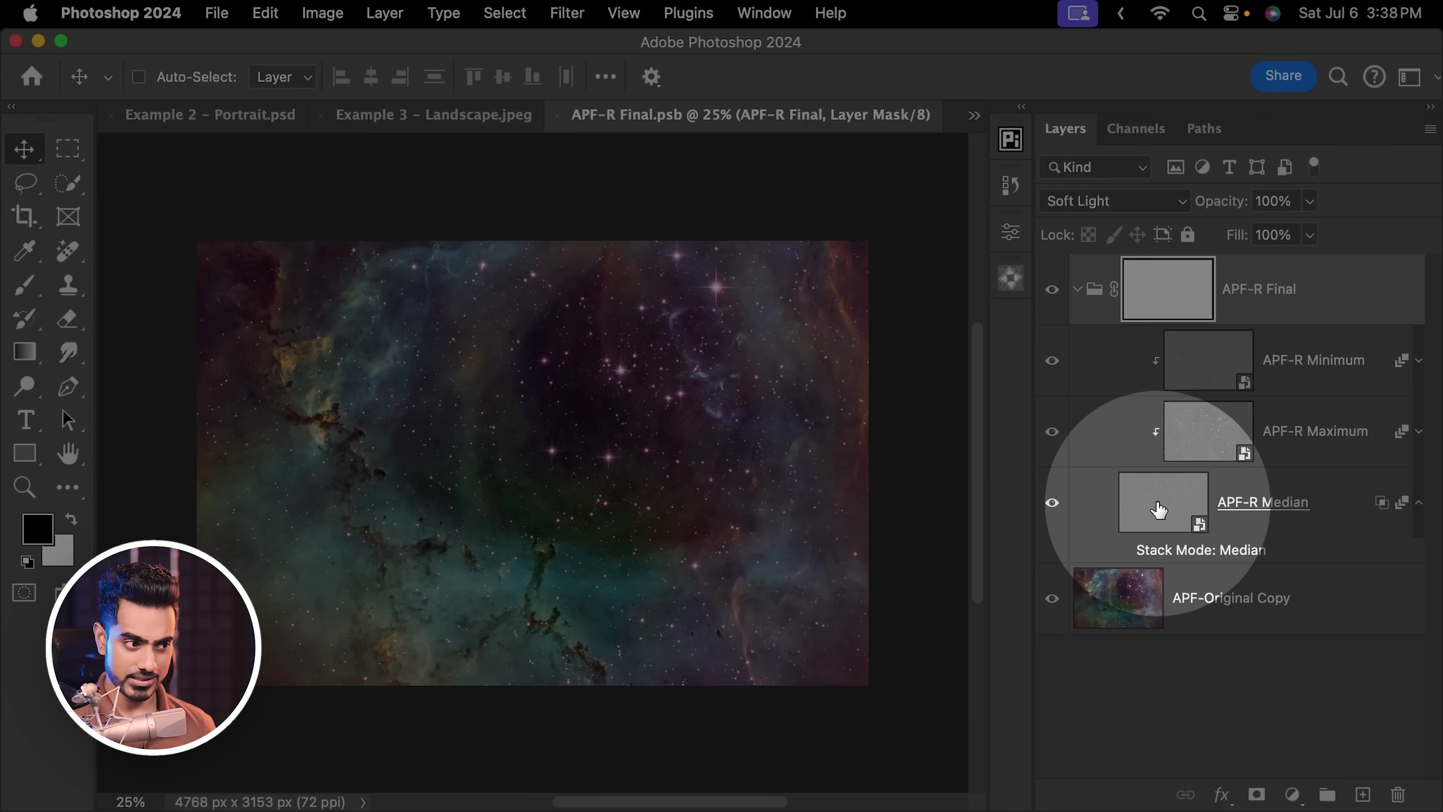
pyautogui.doubleClick(1162, 505)
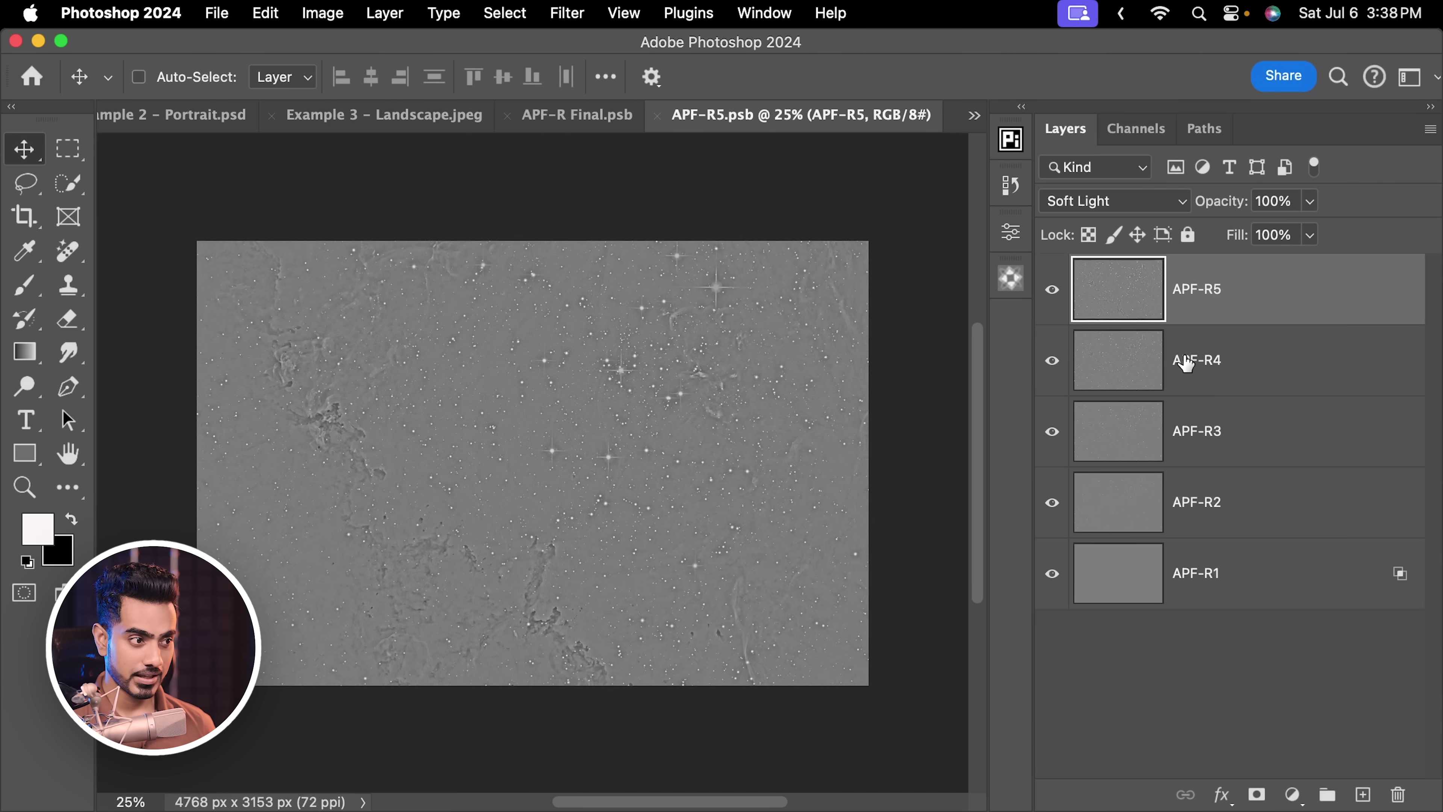
pyautogui.click(1123, 356)
pyautogui.scroll(5, 592, 405)
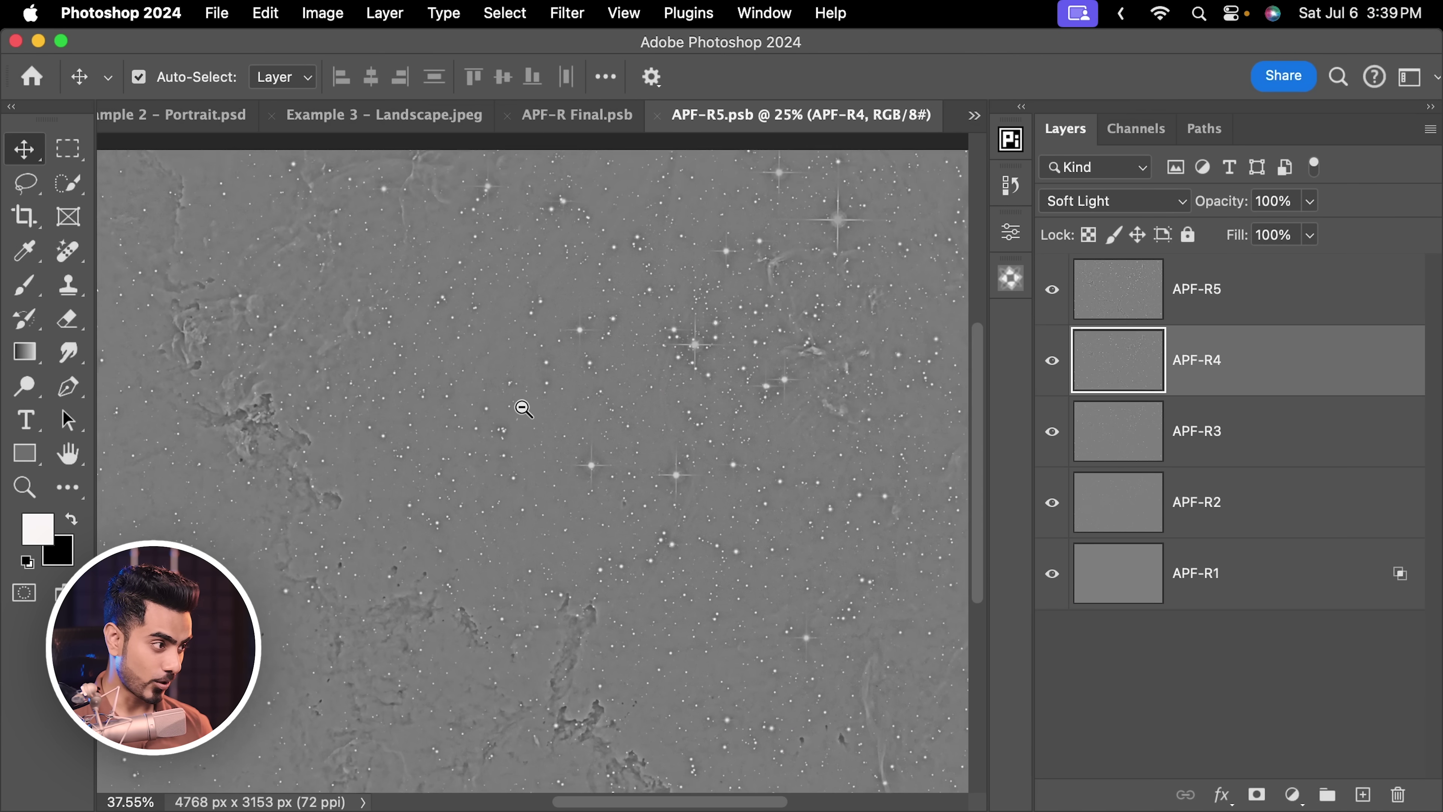
pyautogui.click(1052, 360)
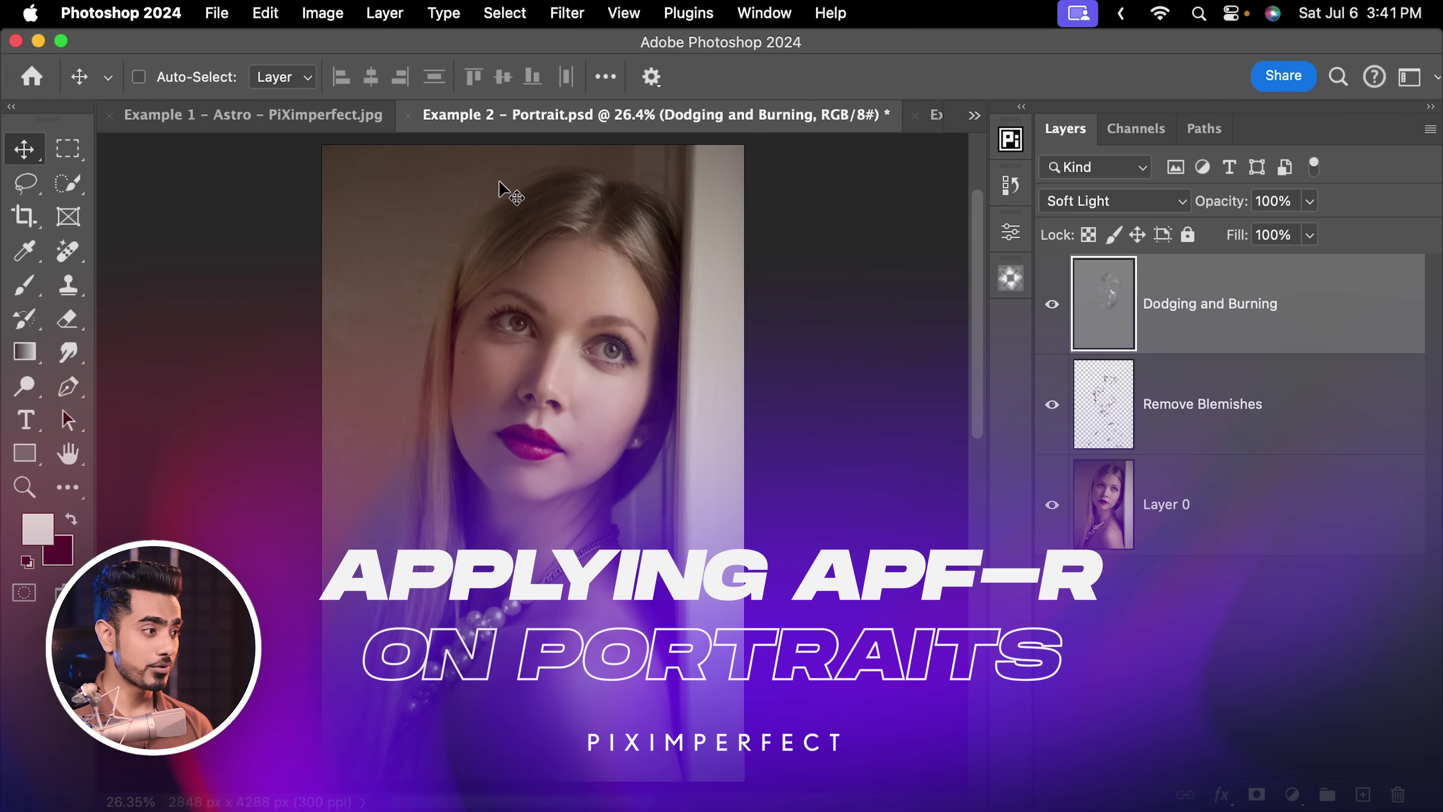
# - Compare the Dodging and Burning retouch on and off, then stamp all visible layers into Layer 1
pyautogui.scroll(5, 574, 307)
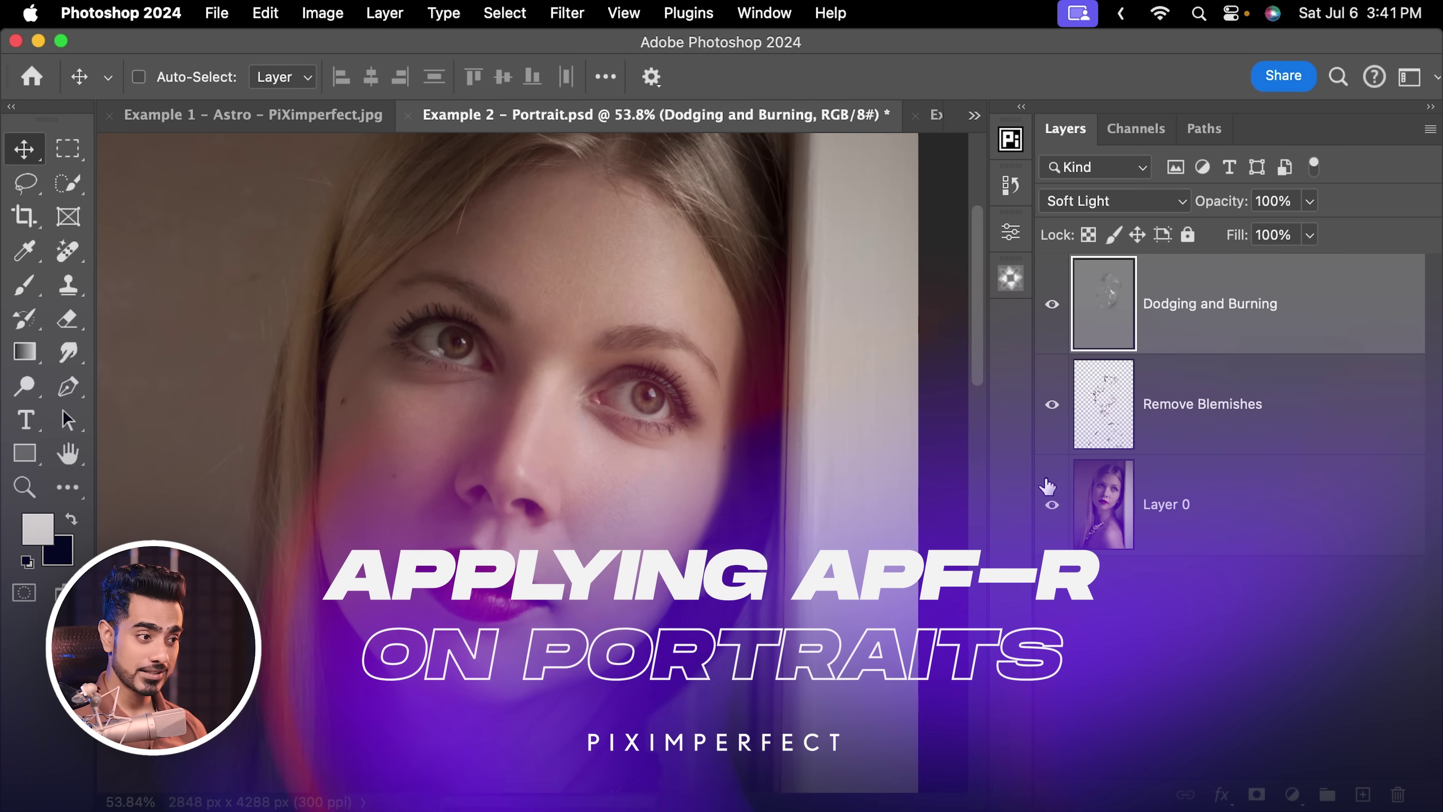
pyautogui.keyDown('alt'); pyautogui.click(1051, 504); pyautogui.keyUp('alt')
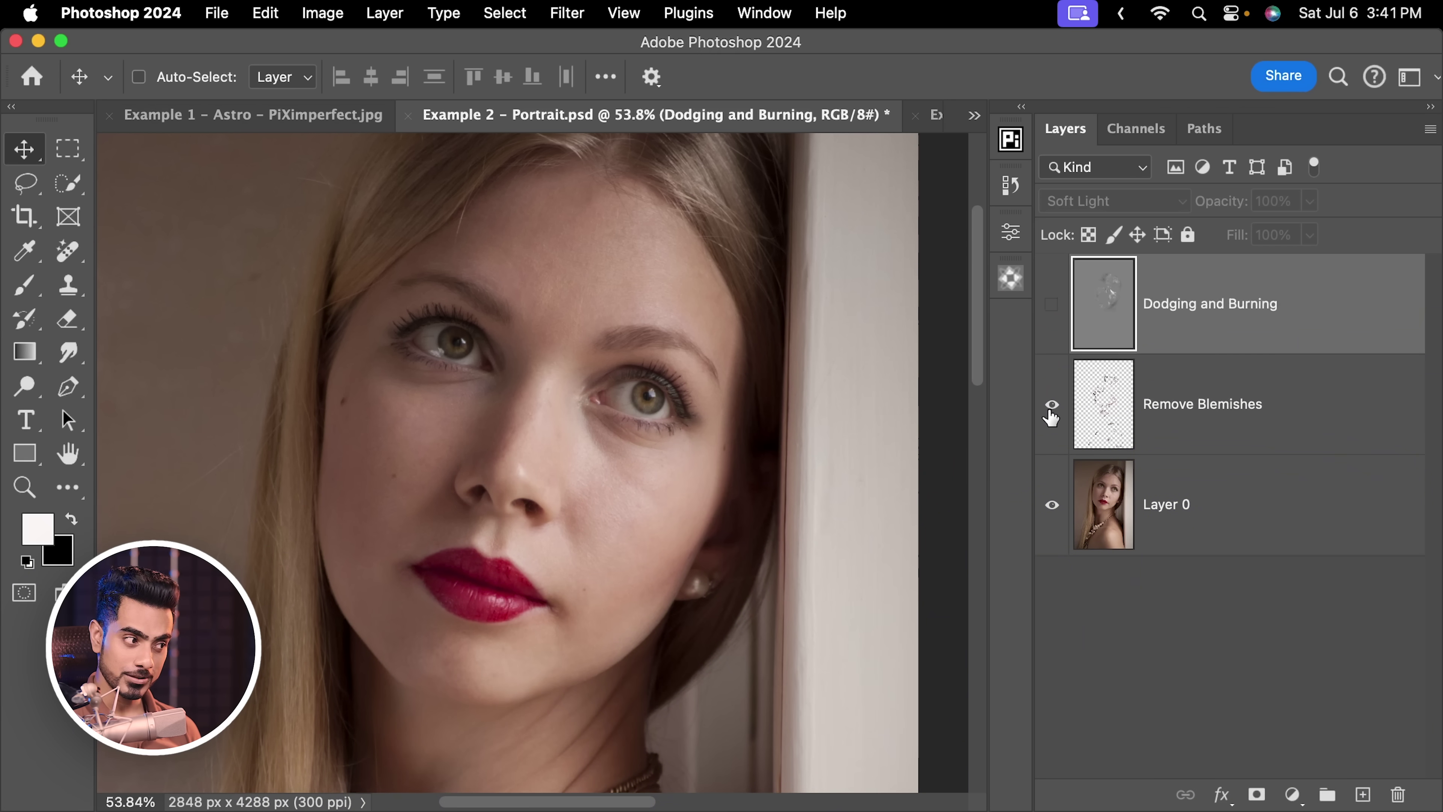
pyautogui.click(1052, 311)
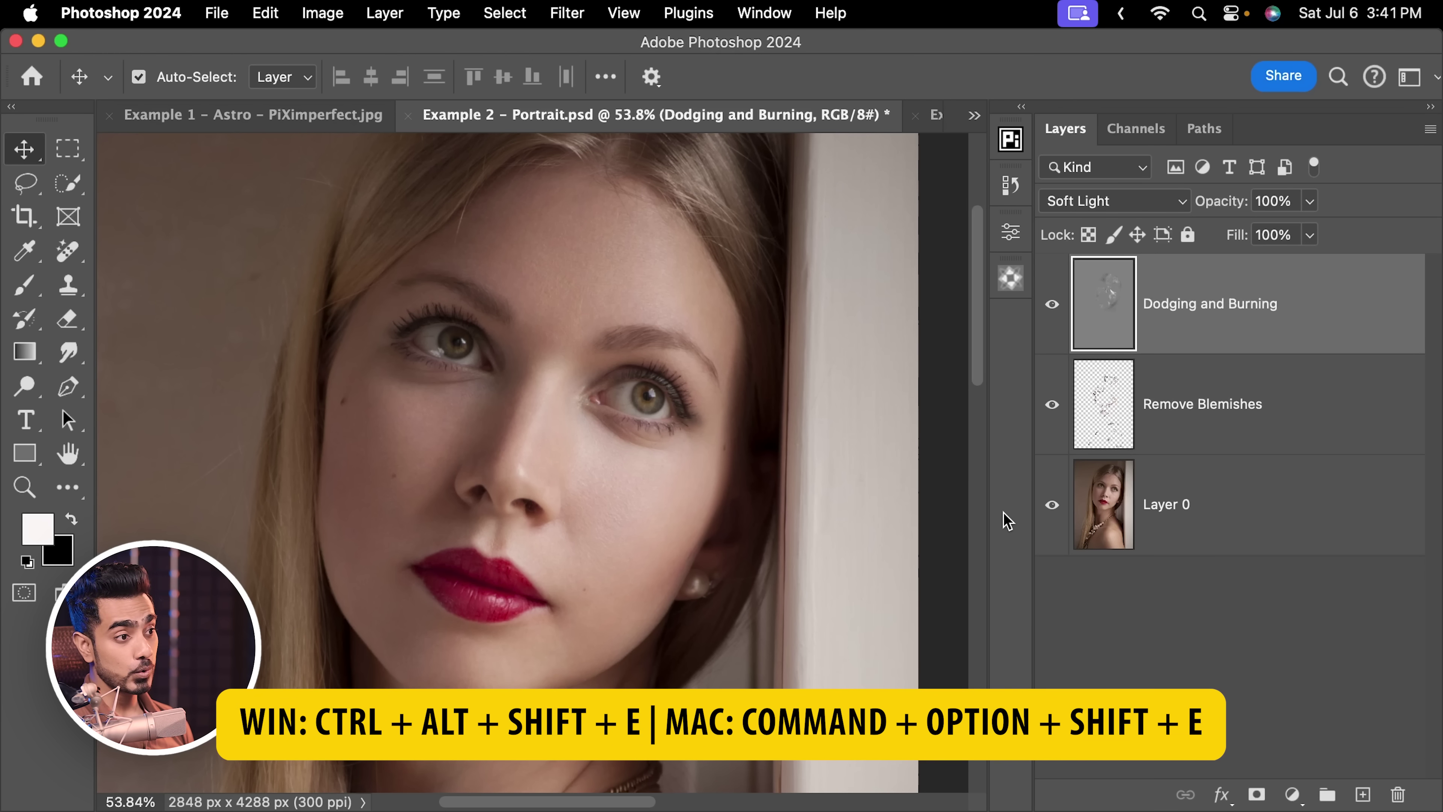
pyautogui.press('super+alt+shift+e')
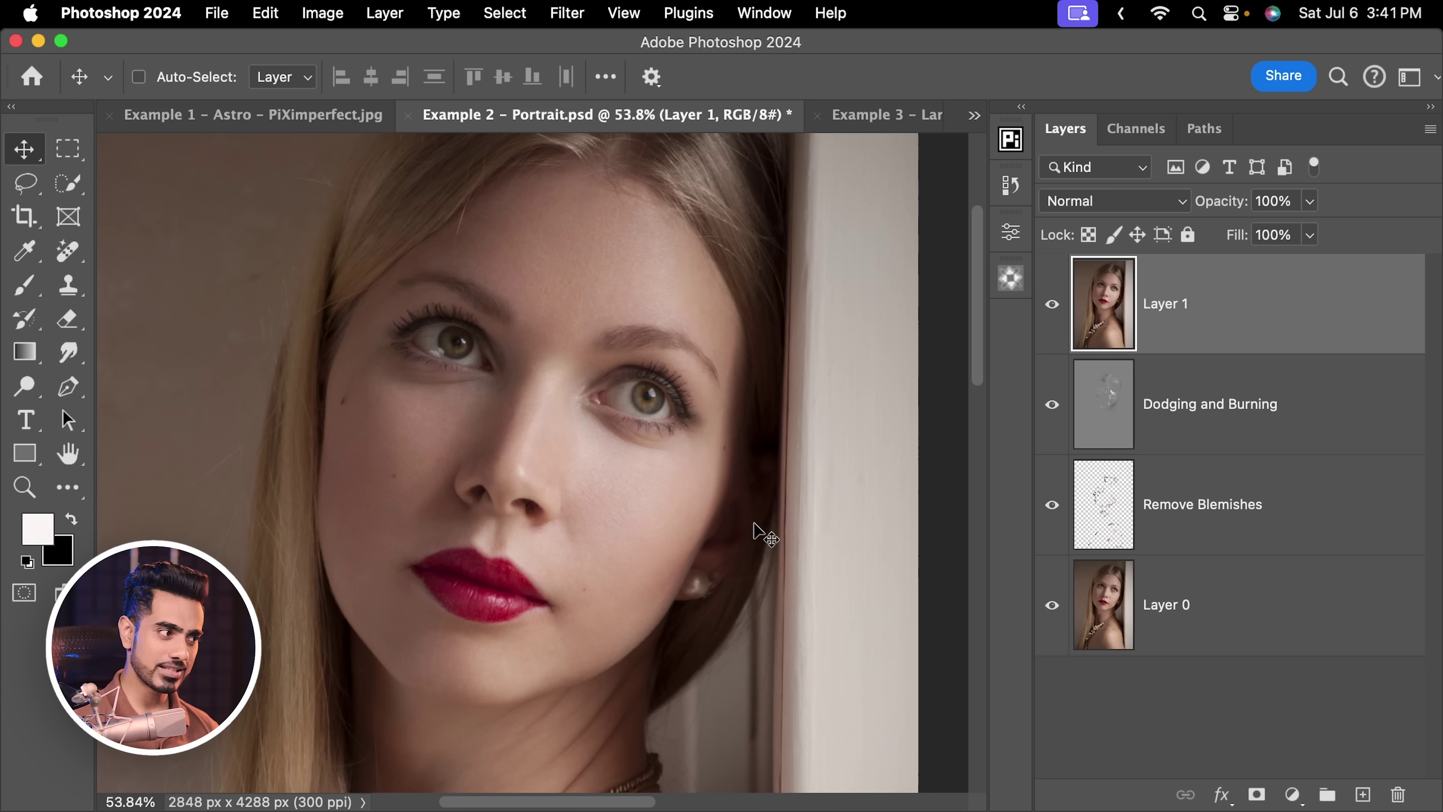
# - In the APF-R panel, preview the blur and raise the radius to 1.6 with the Fine factor
pyautogui.hscroll(-3, 563, 404)
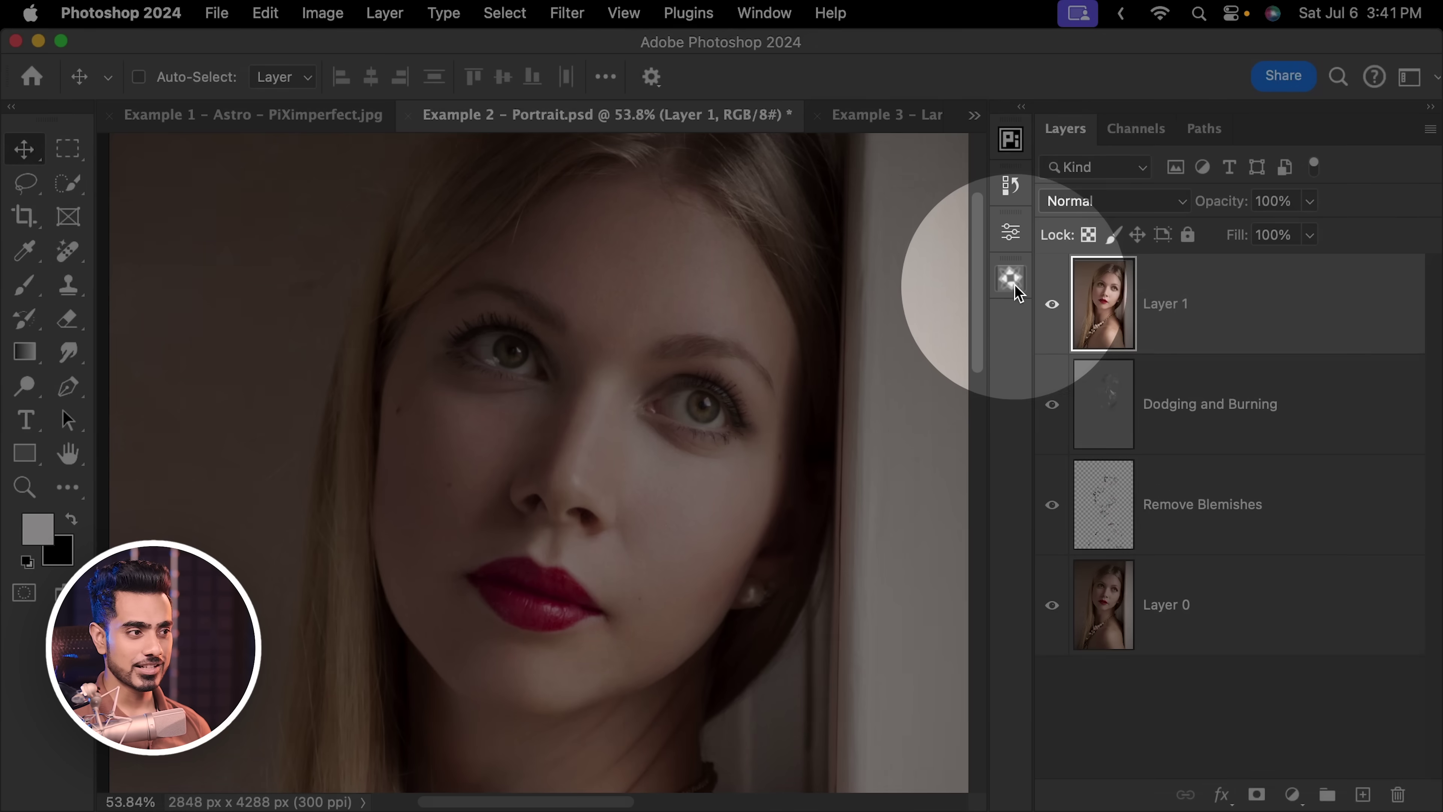
pyautogui.click(1010, 282)
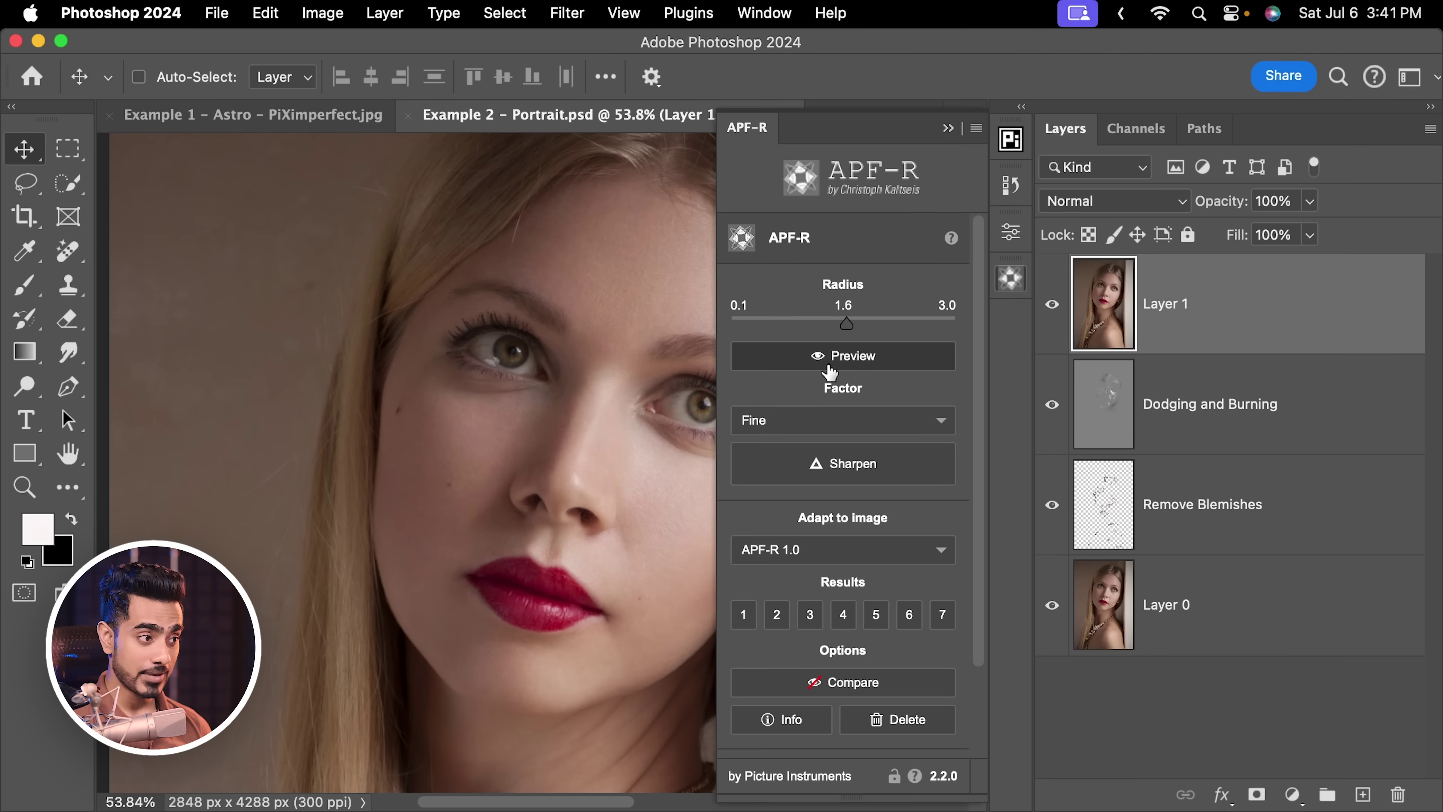
pyautogui.click(844, 358)
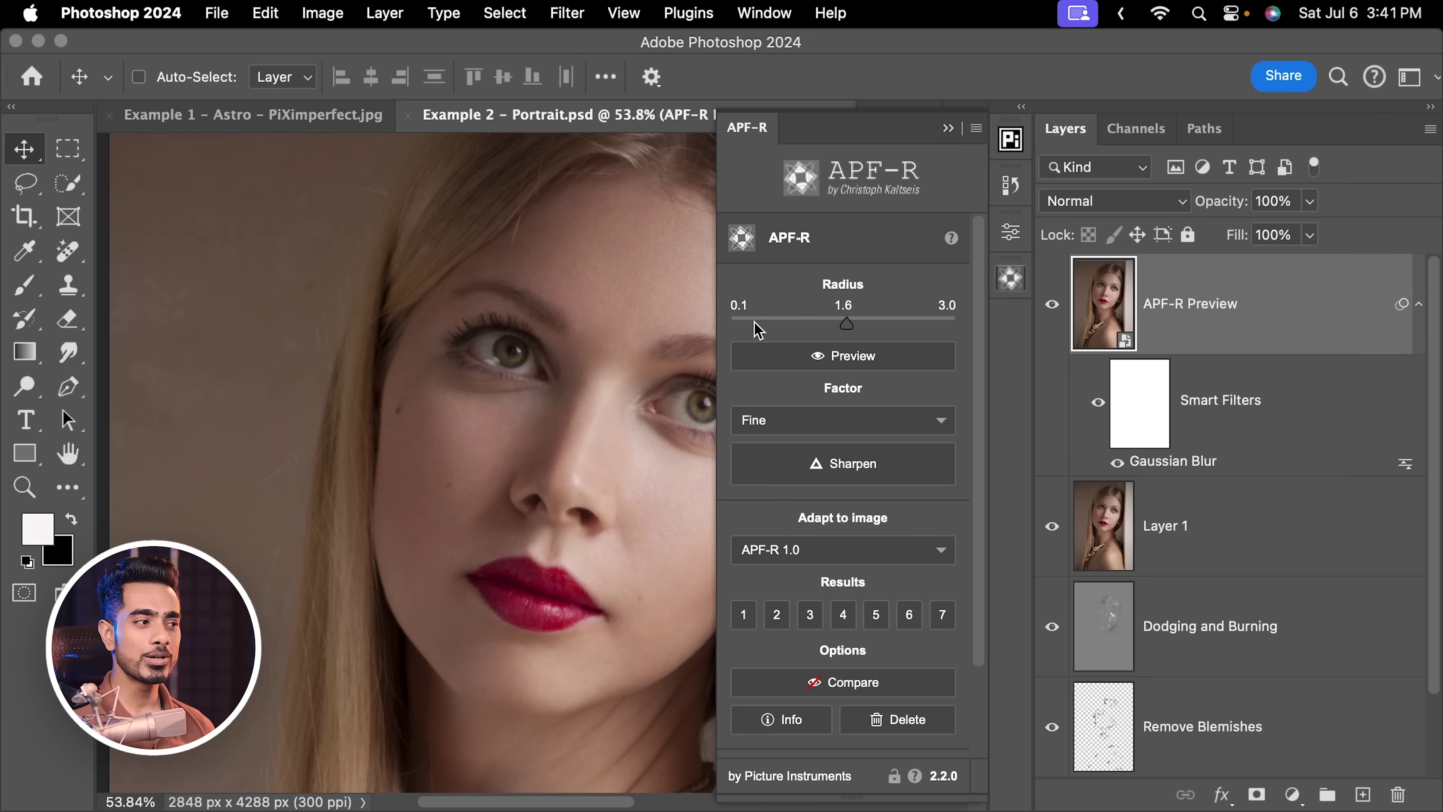
pyautogui.hscroll(3, 554, 338)
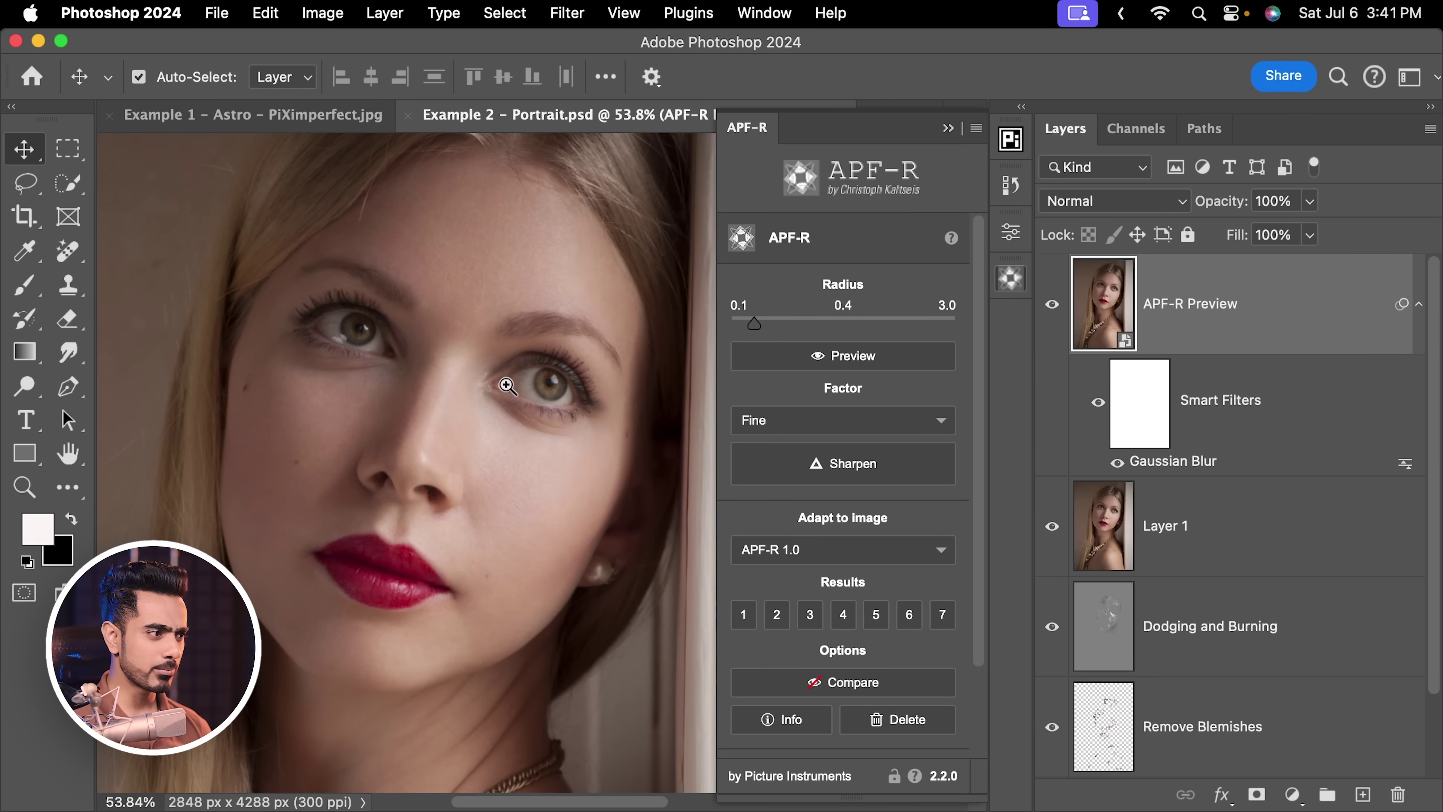
pyautogui.scroll(4, 499, 381)
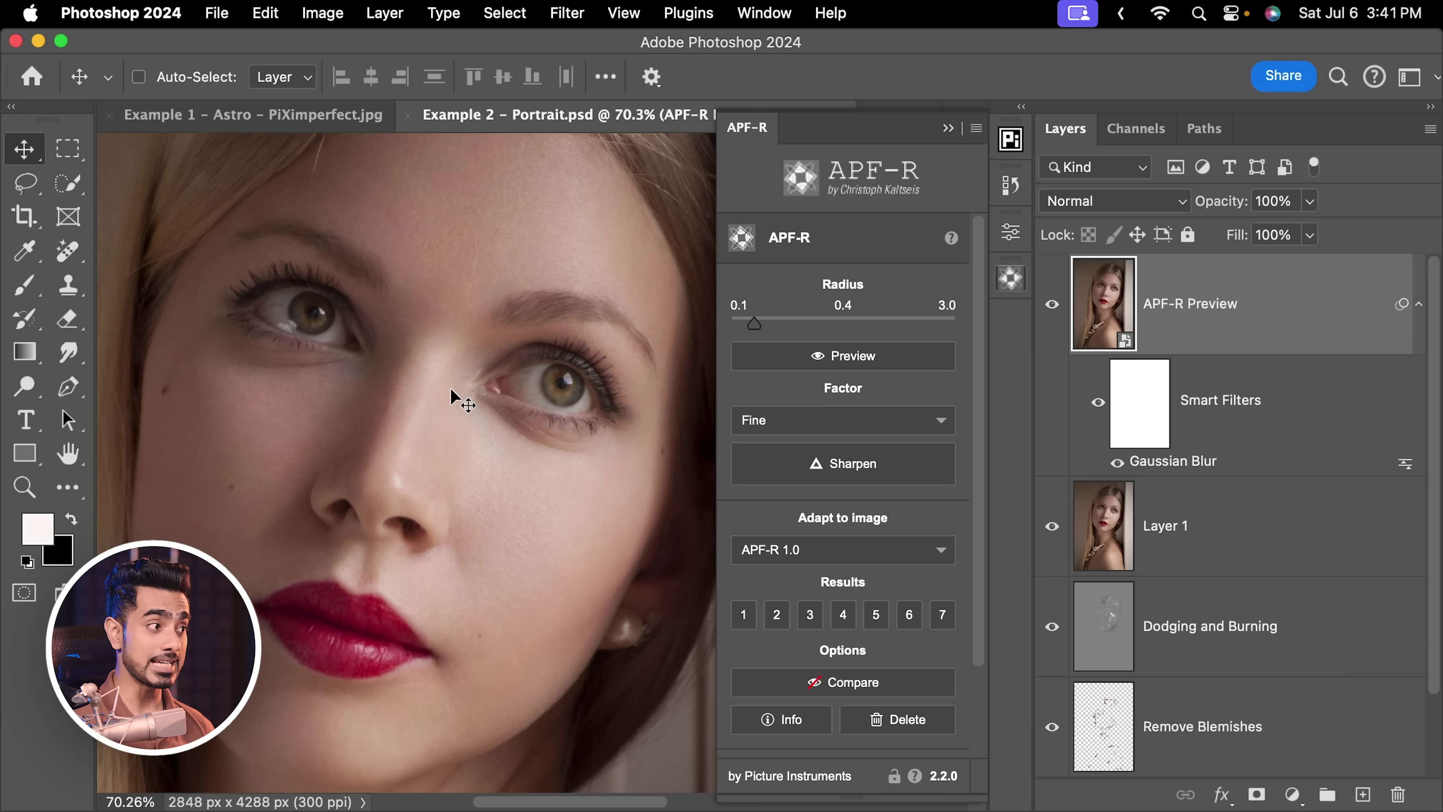
pyautogui.scroll(4, 451, 389)
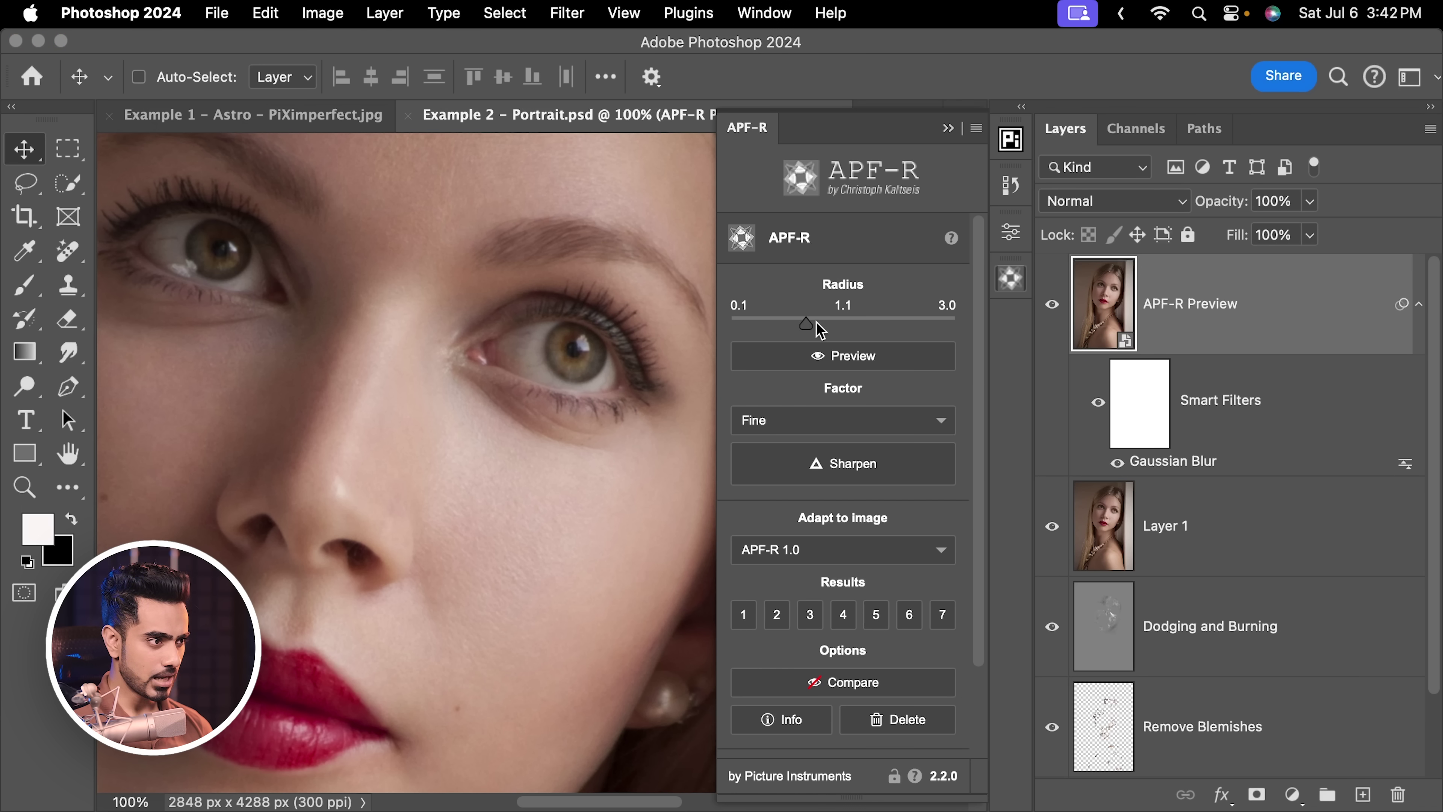
pyautogui.moveTo(826, 326); pyautogui.dragTo(846, 320)
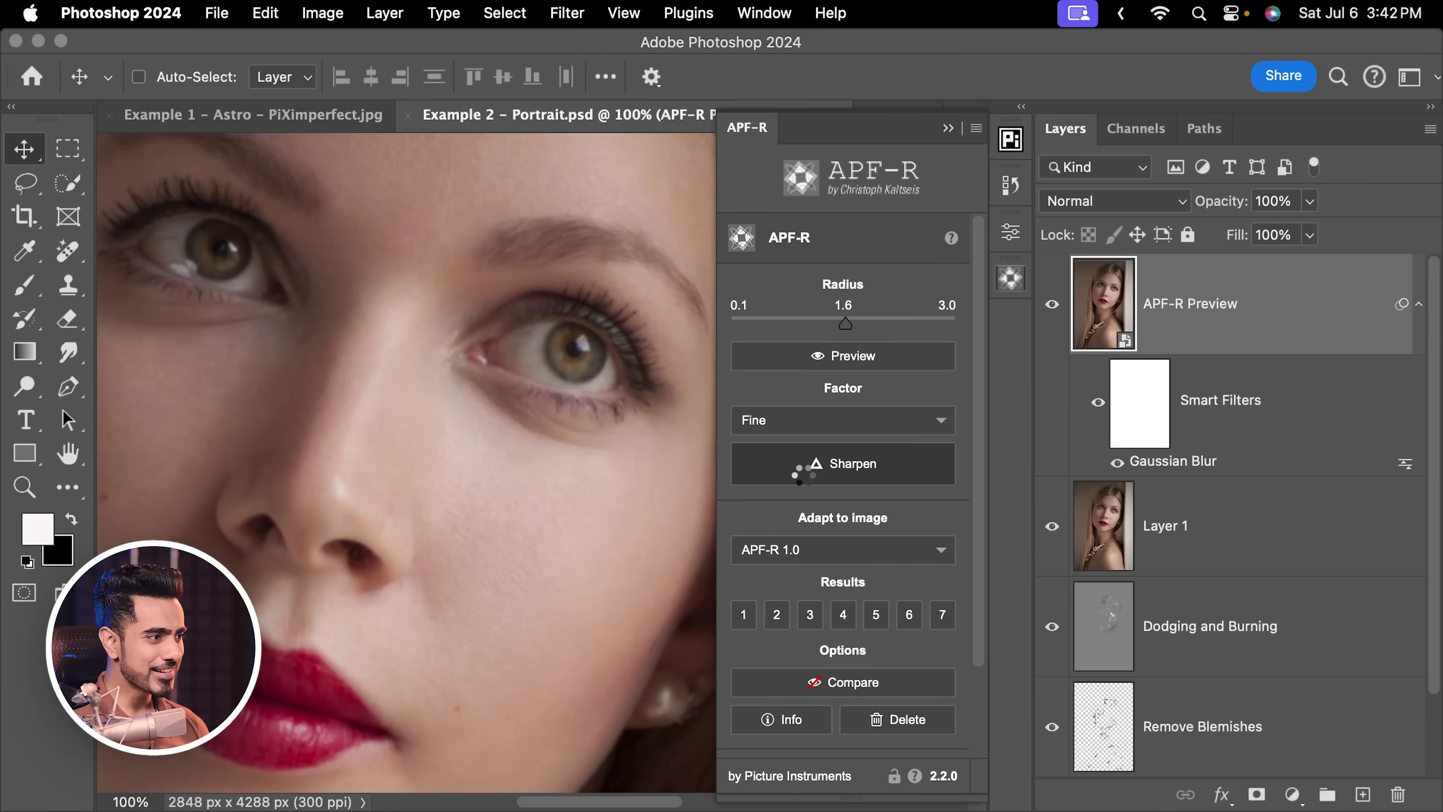
pyautogui.moveTo(594, 418); pyautogui.dragTo(562, 366)
pyautogui.moveTo(565, 311); pyautogui.dragTo(539, 299)
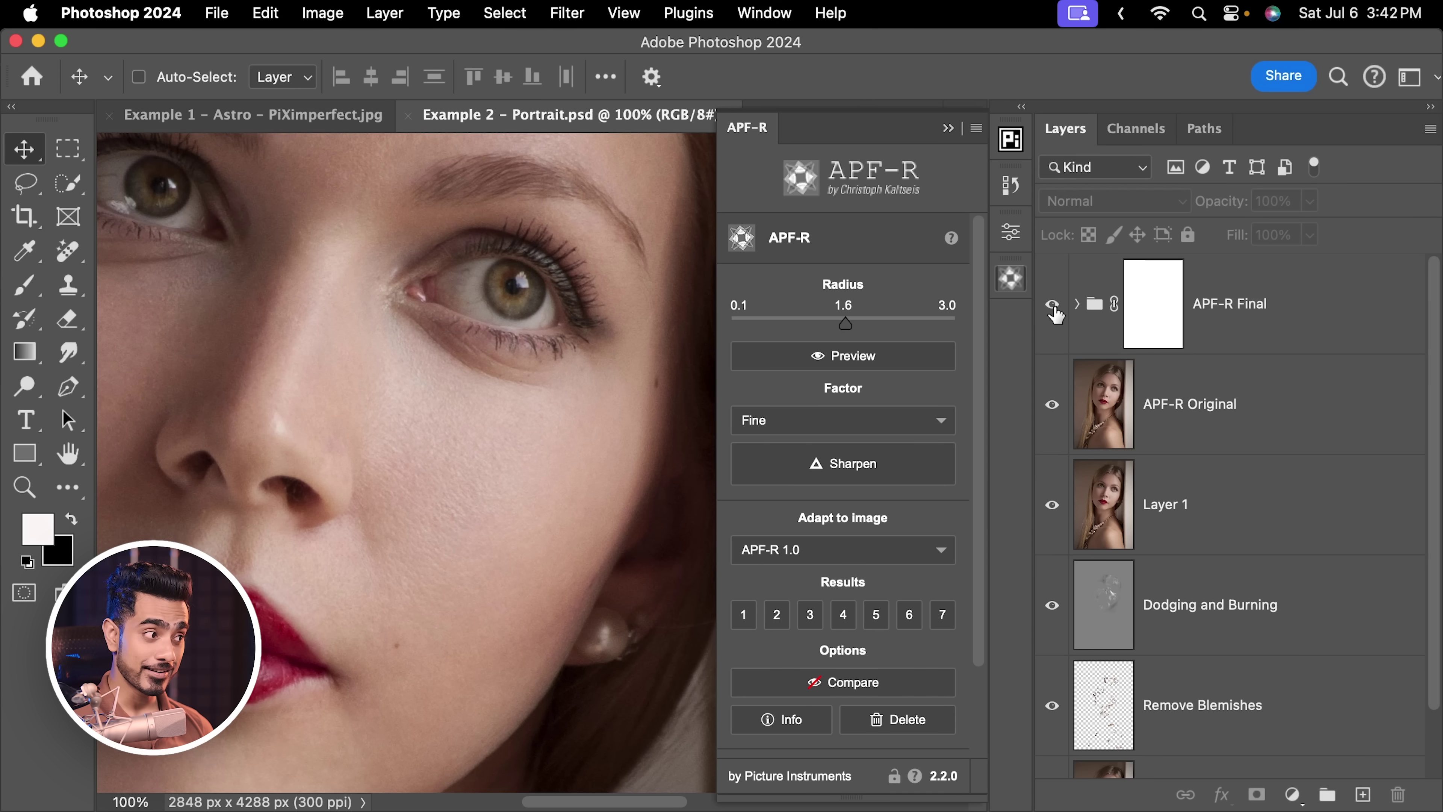
# - Apply APF-R sharpening result 2 and set Adapt to image to Off
pyautogui.scroll(5, 470, 322)
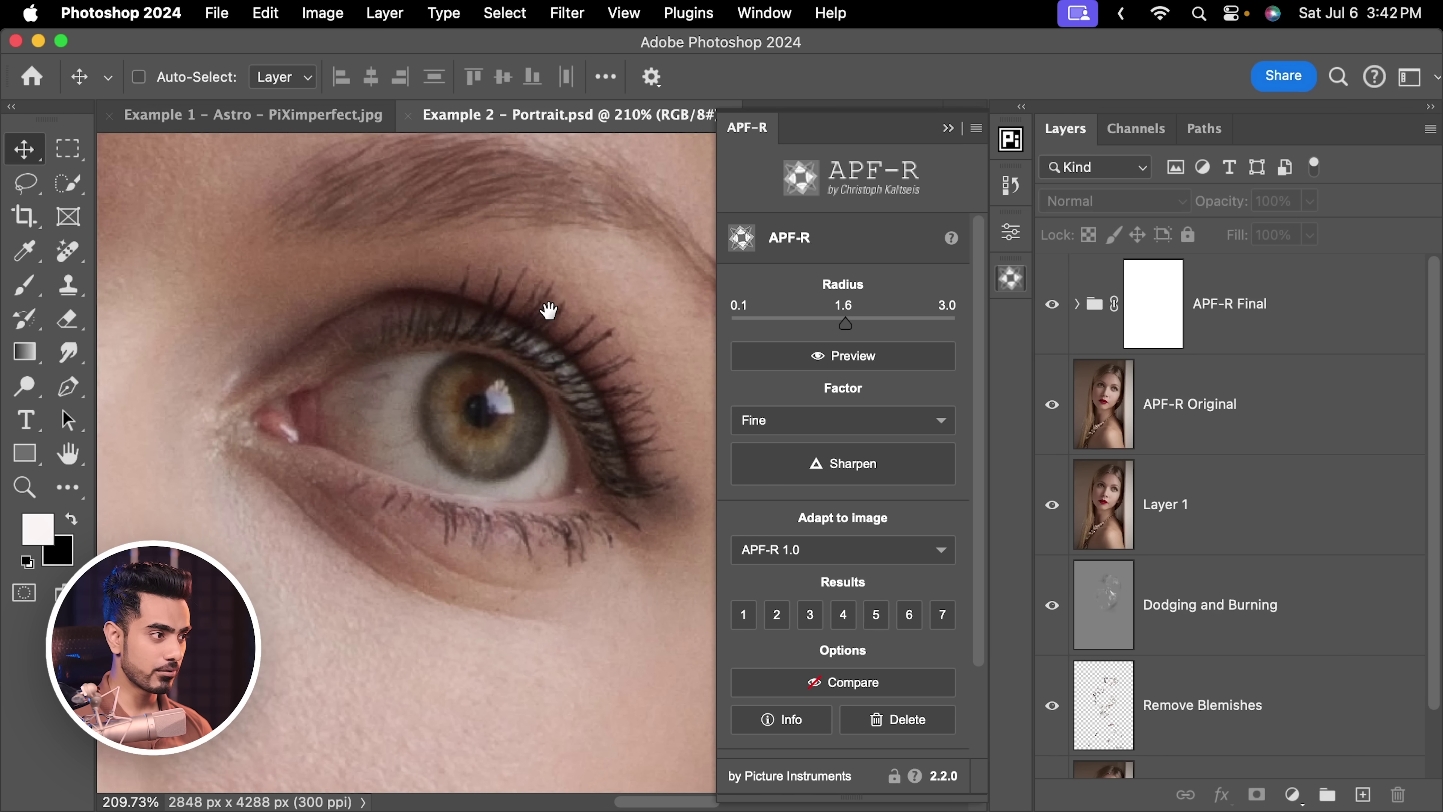
pyautogui.moveTo(976, 425); pyautogui.dragTo(972, 583)
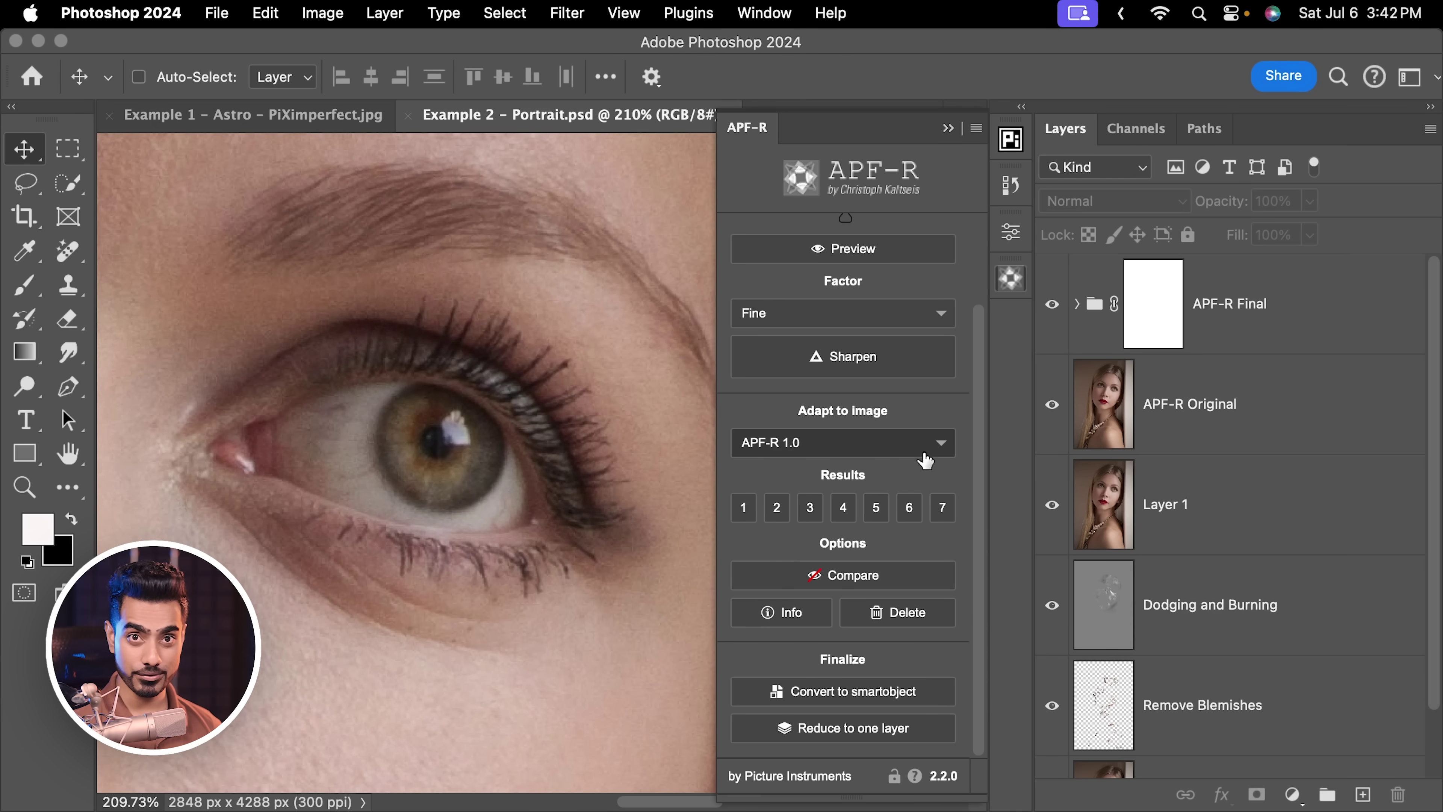
pyautogui.click(777, 510)
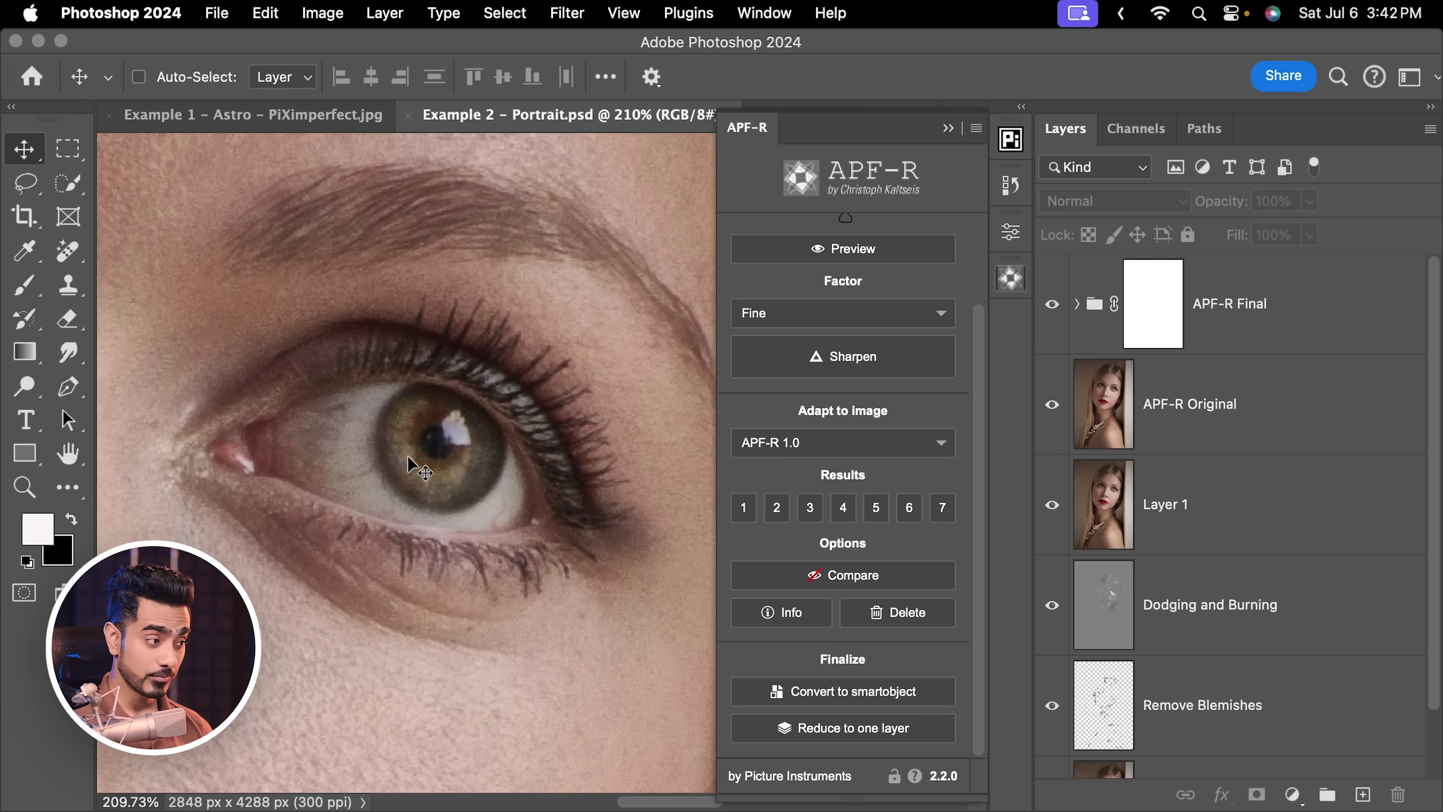
pyautogui.click(829, 449)
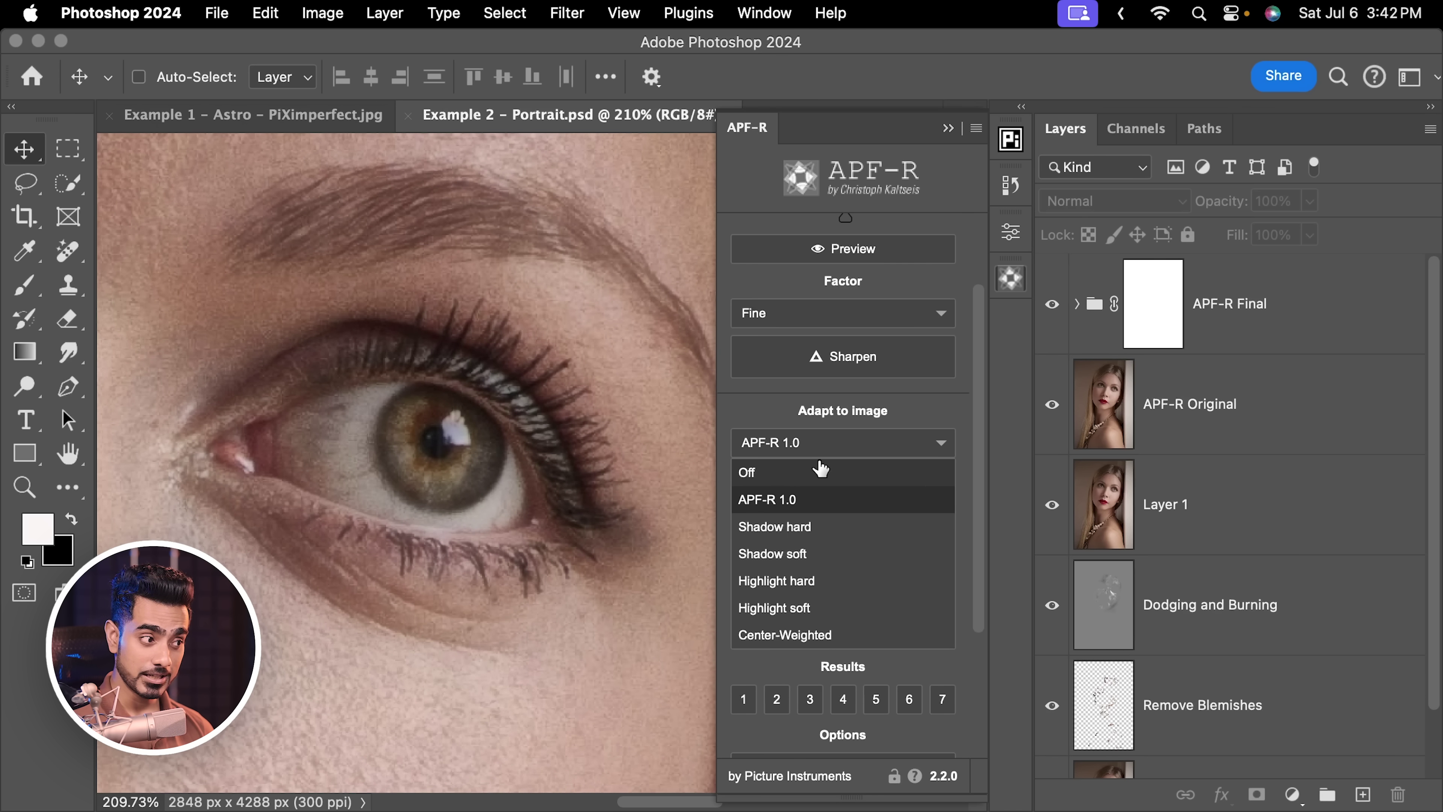
pyautogui.click(795, 474)
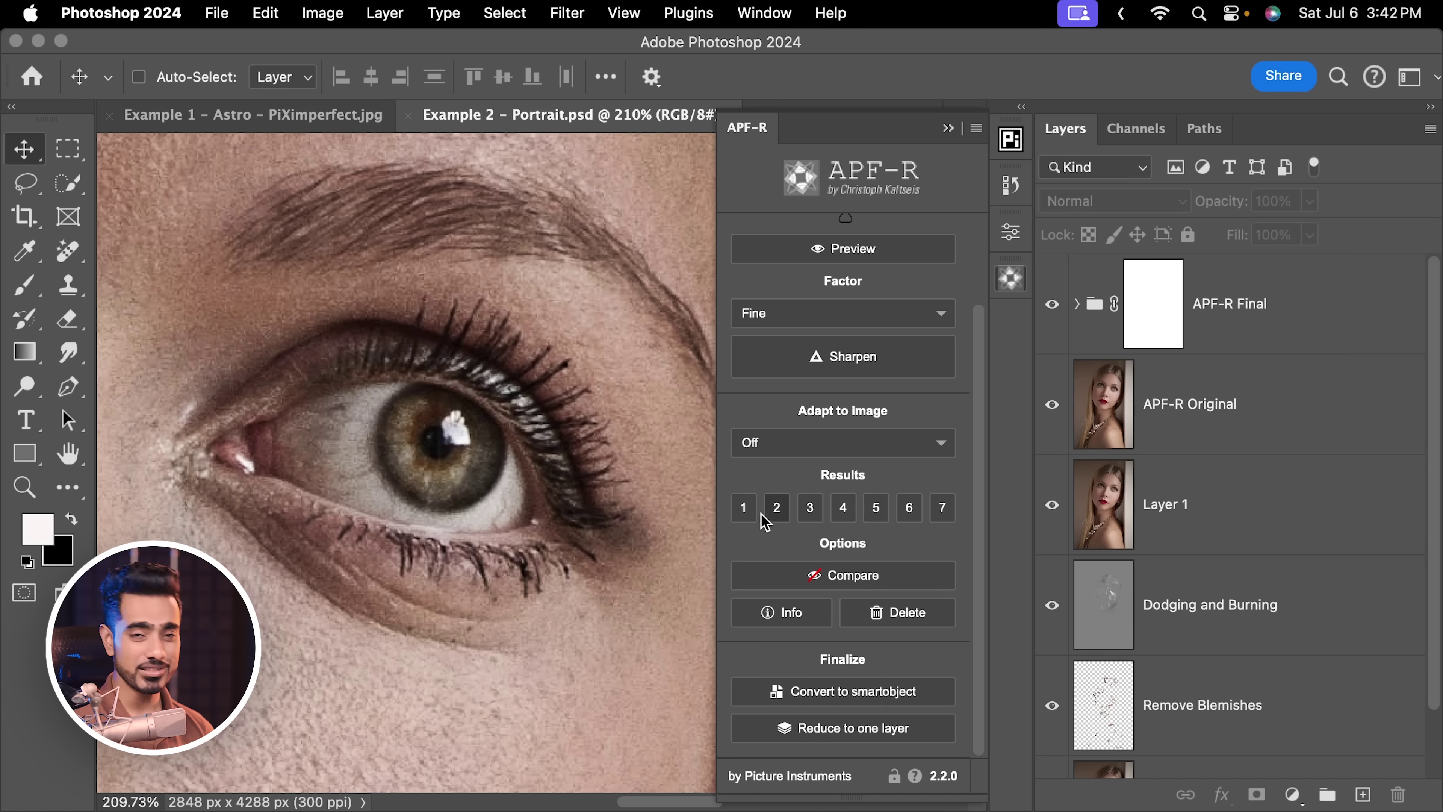
# - Step through sharpening results 3, 4 and 5, ending on result 5
pyautogui.click(802, 517)
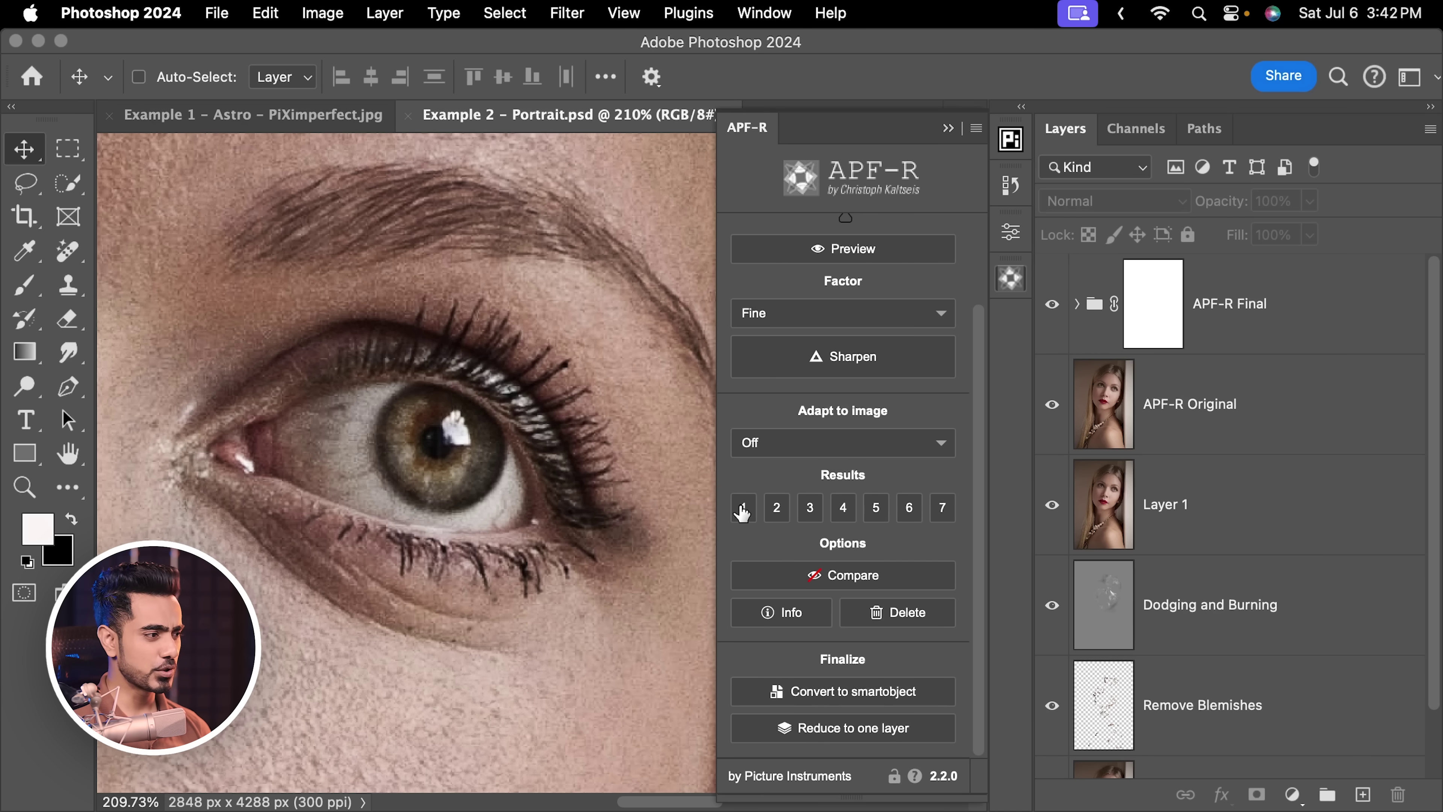
pyautogui.moveTo(523, 466); pyautogui.dragTo(576, 412)
pyautogui.click(844, 512)
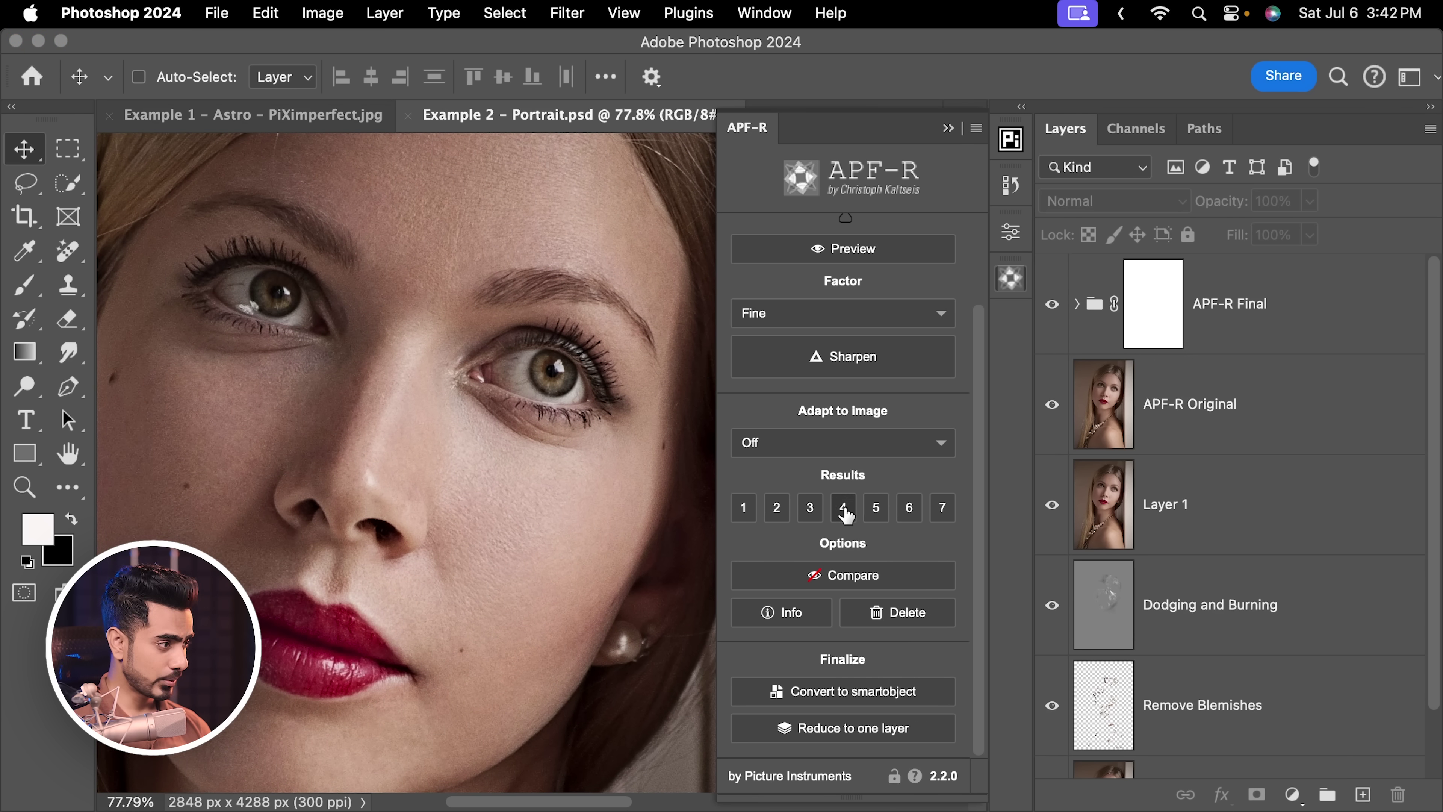
pyautogui.hscroll(-3, 526, 474)
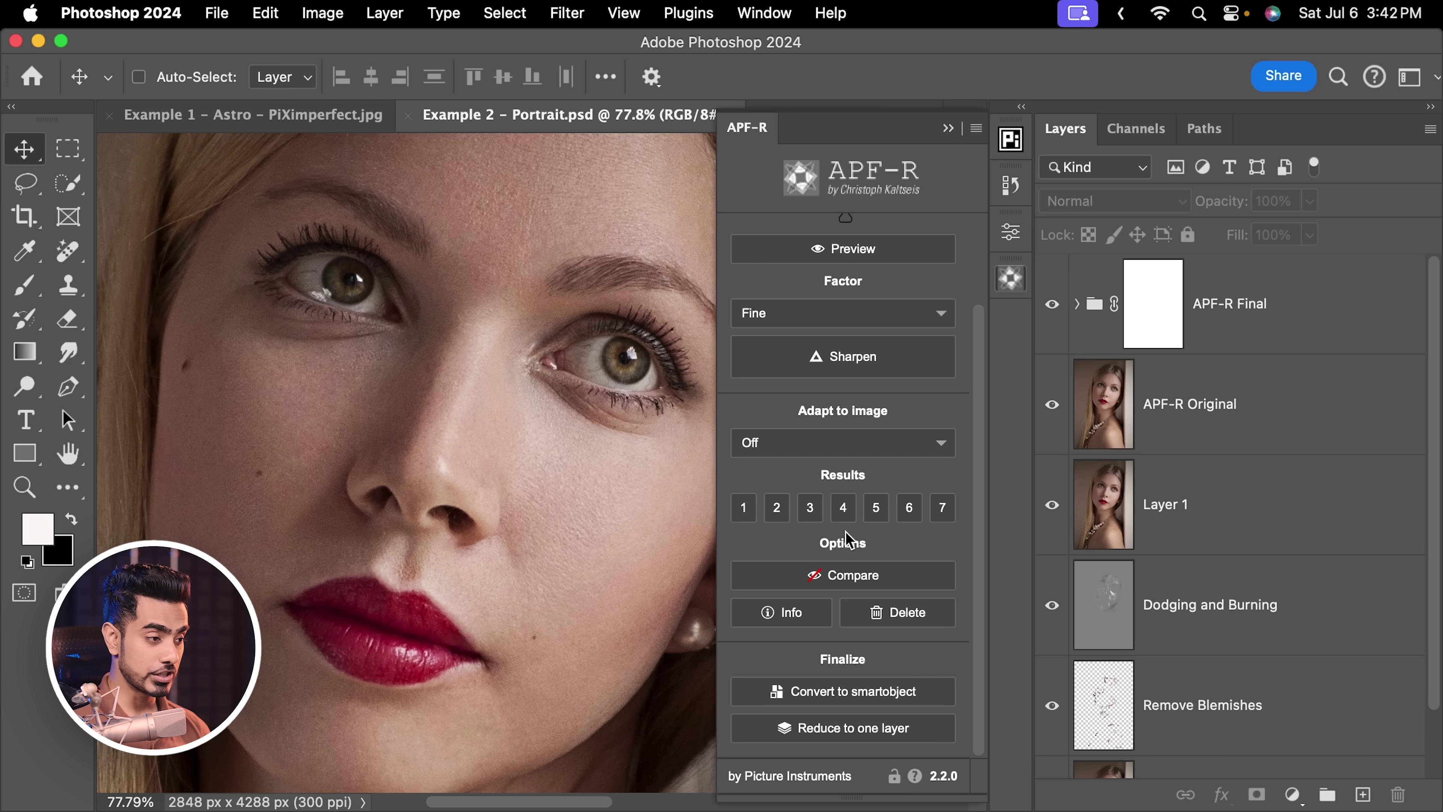
pyautogui.click(876, 507)
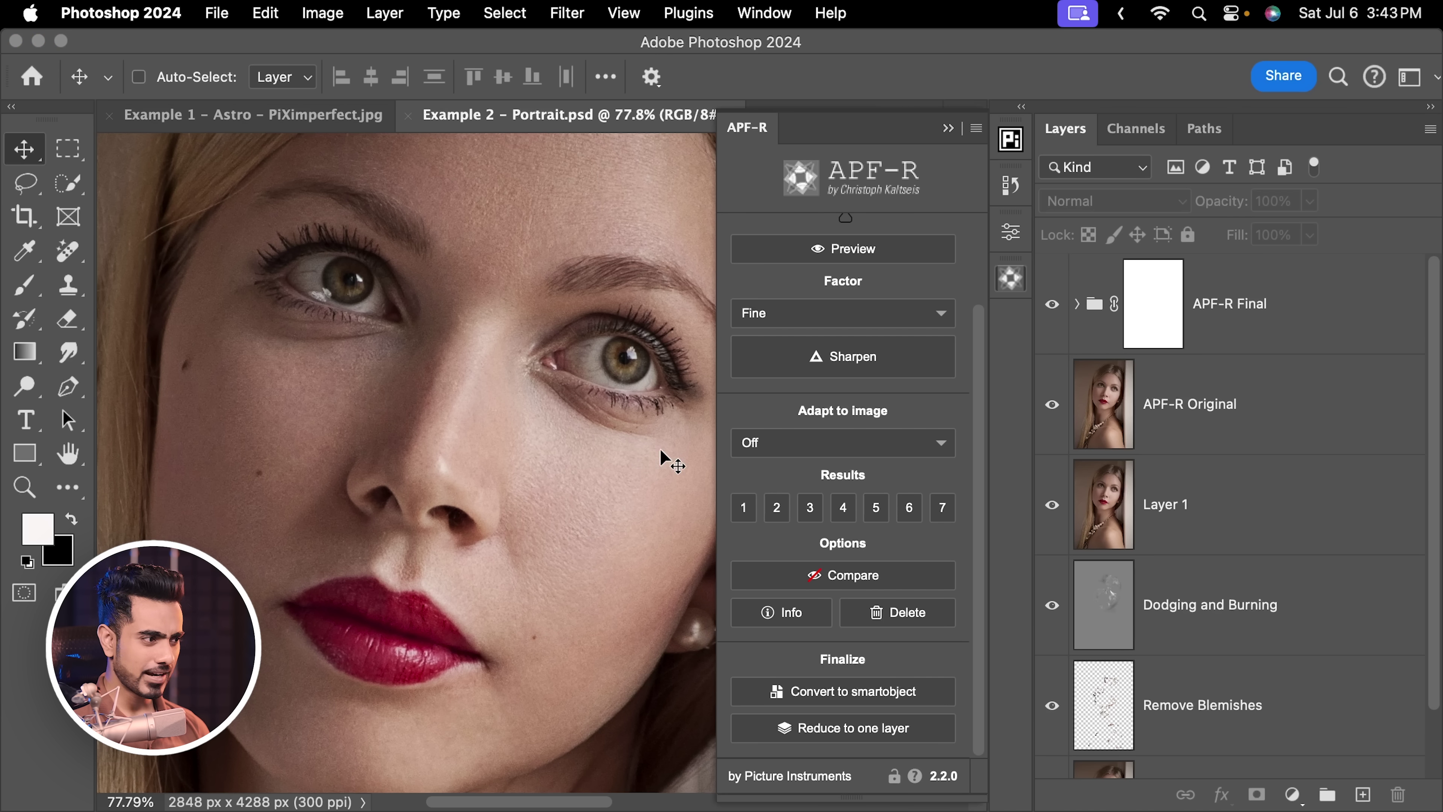
pyautogui.hscroll(3, 590, 414)
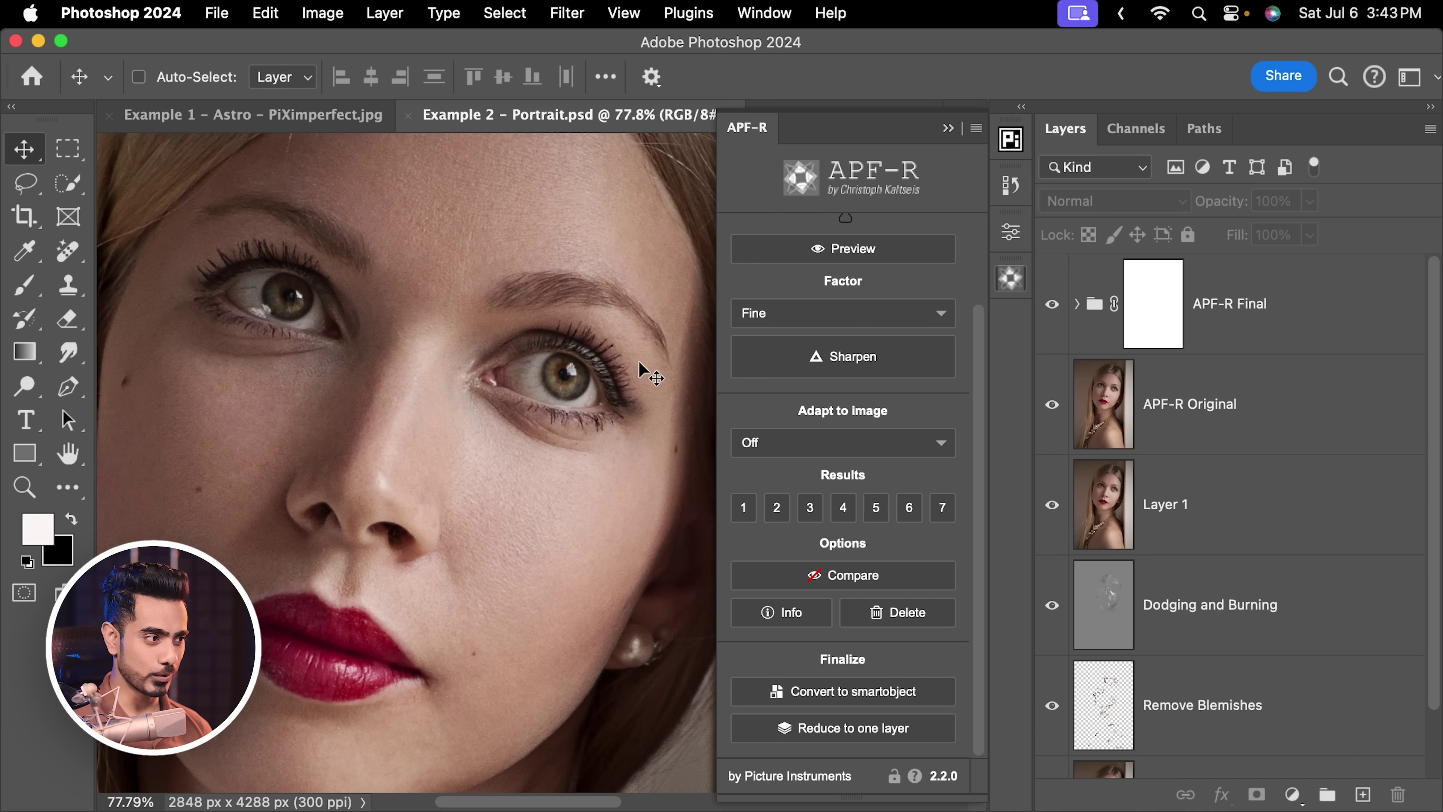
pyautogui.scroll(3, 610, 371)
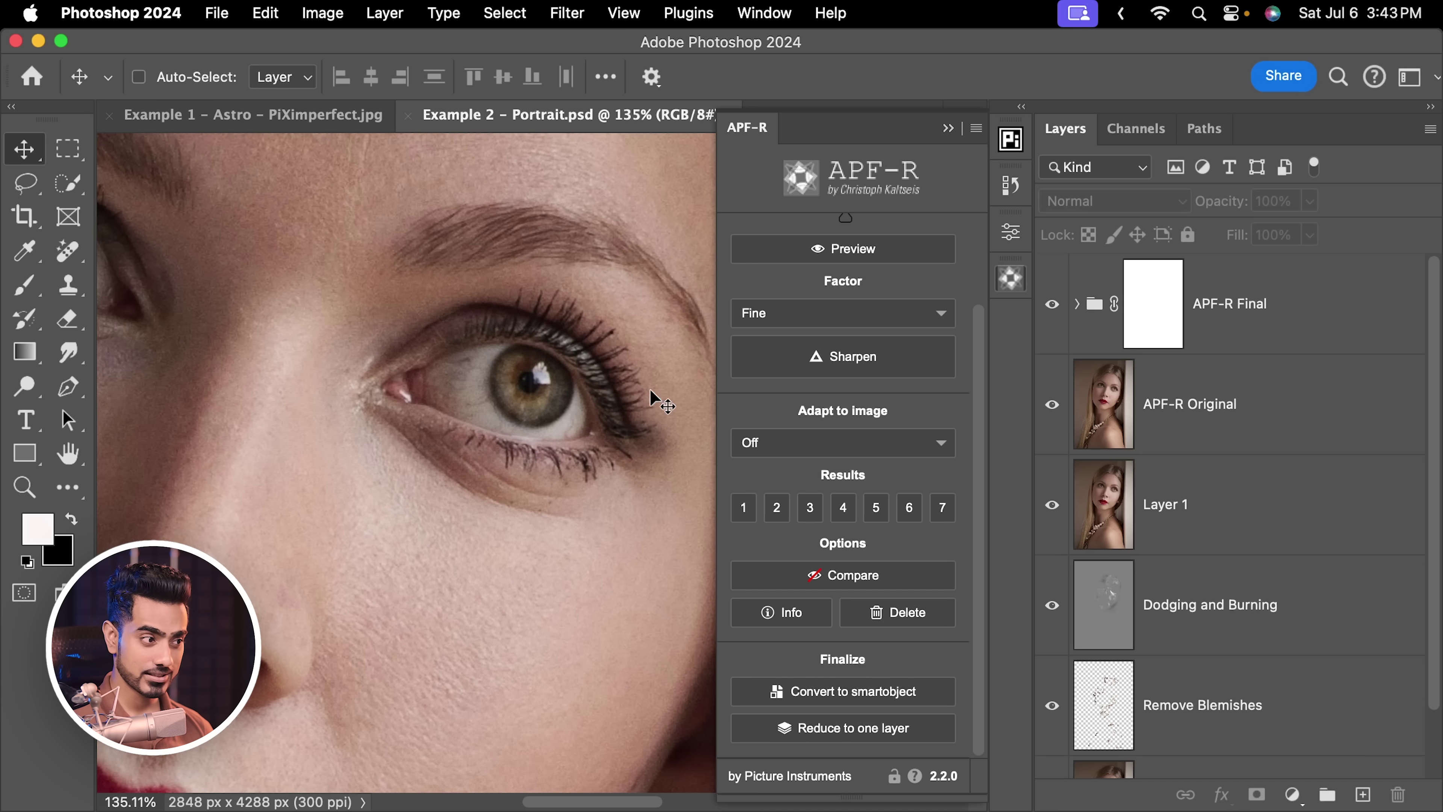
# - Set Adapt to image to APF-R 1.0 and zoom in on the nose to inspect the sharpening
pyautogui.click(831, 446)
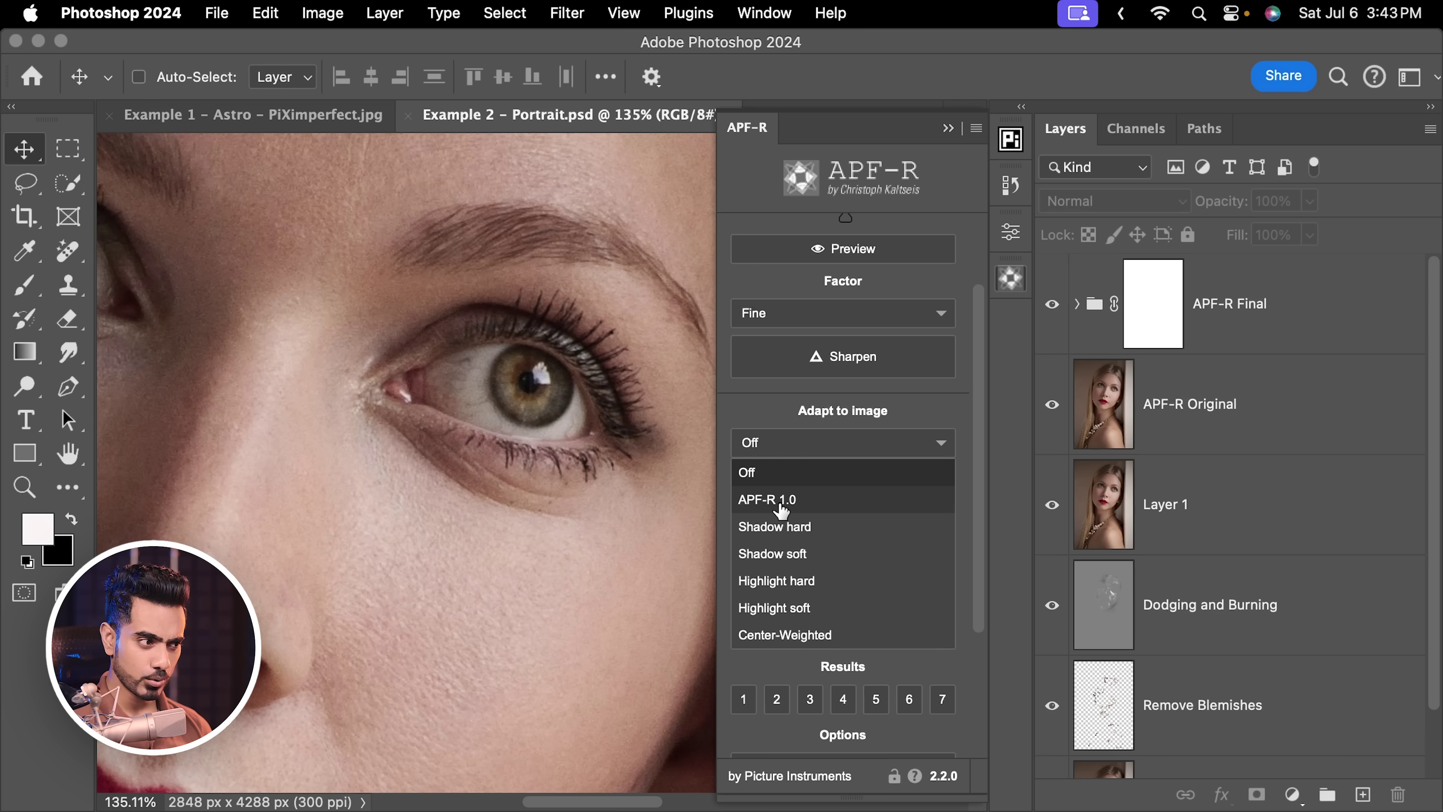
pyautogui.click(797, 505)
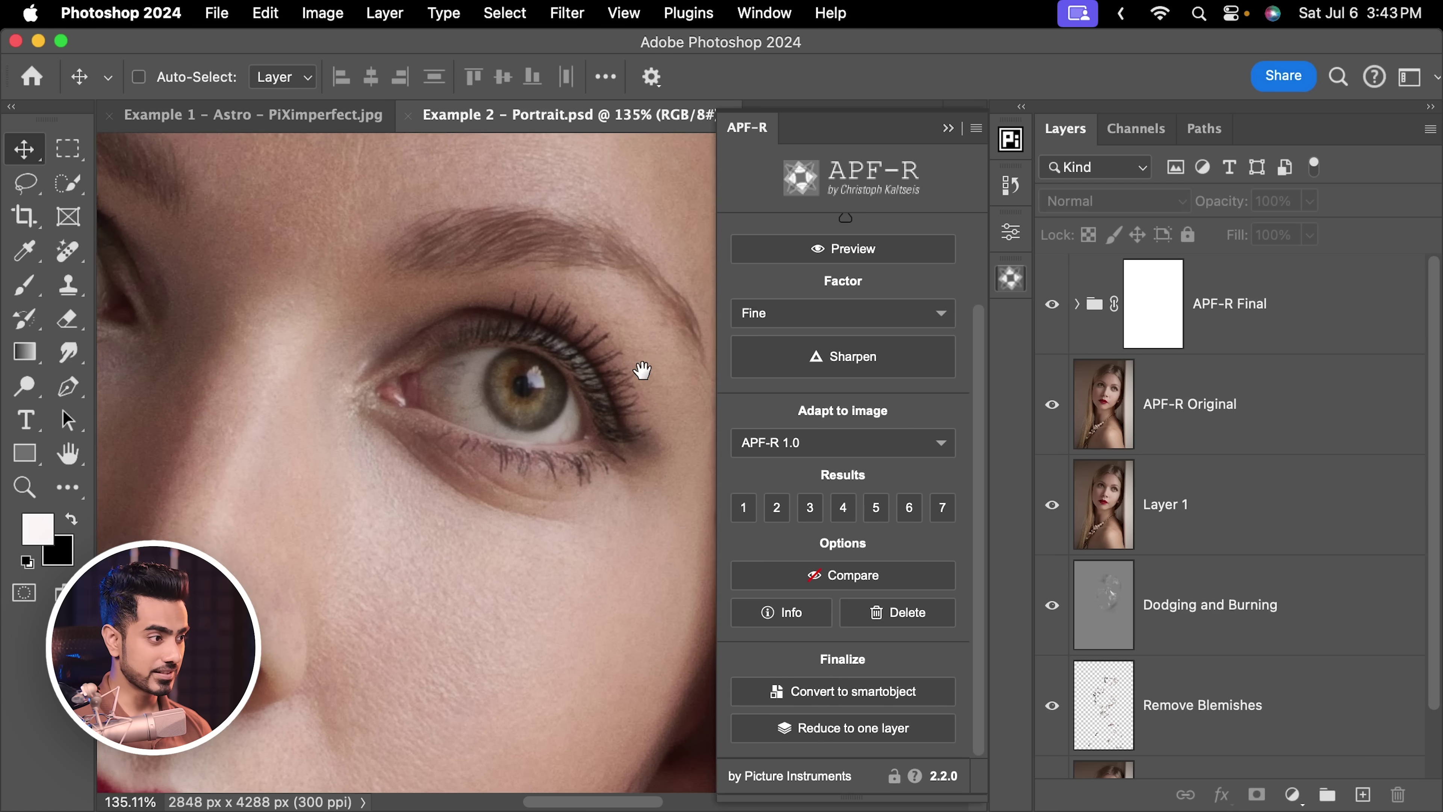
pyautogui.hscroll(2, 644, 377)
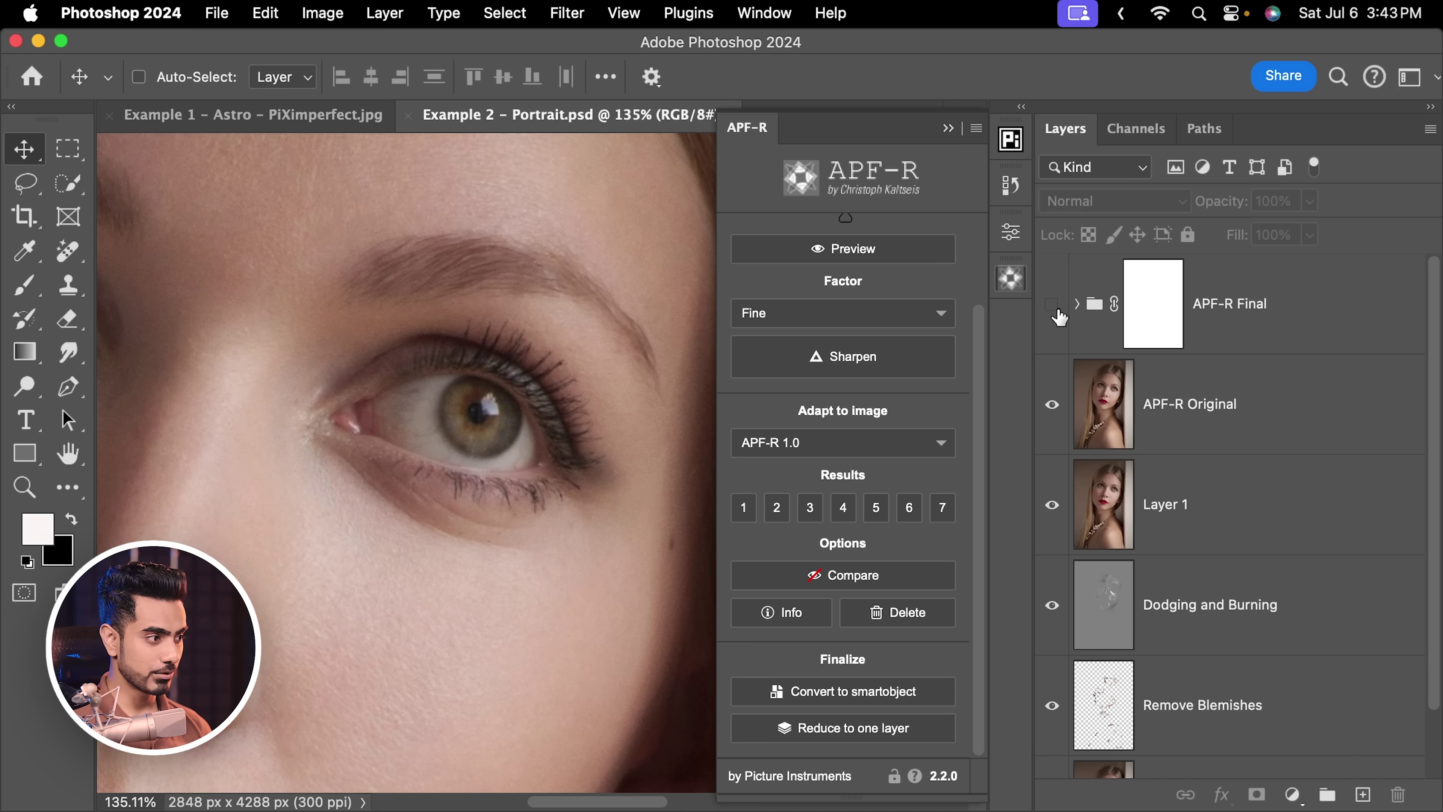
pyautogui.scroll(-5, 474, 418)
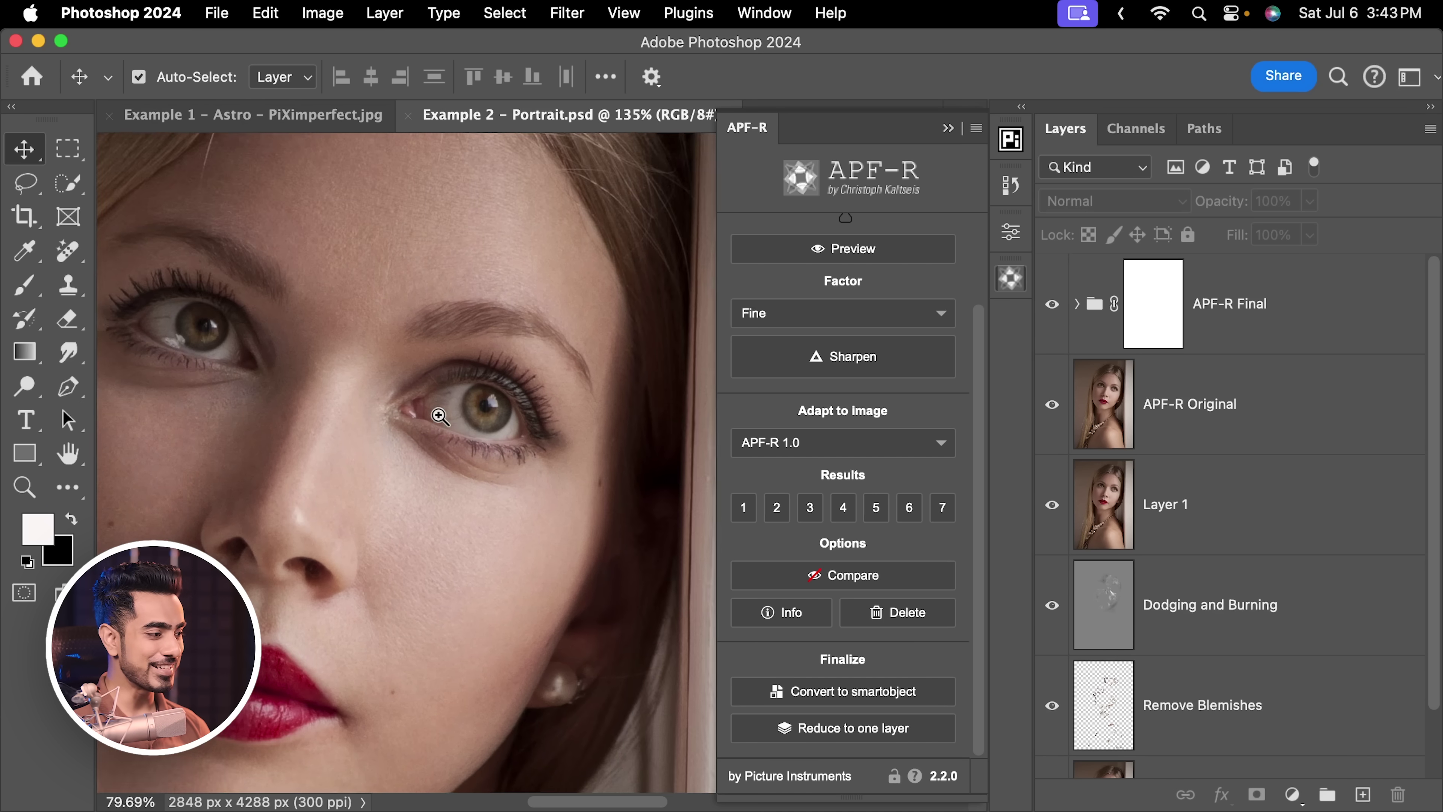
pyautogui.scroll(3, 514, 468)
pyautogui.hscroll(-3, 514, 468)
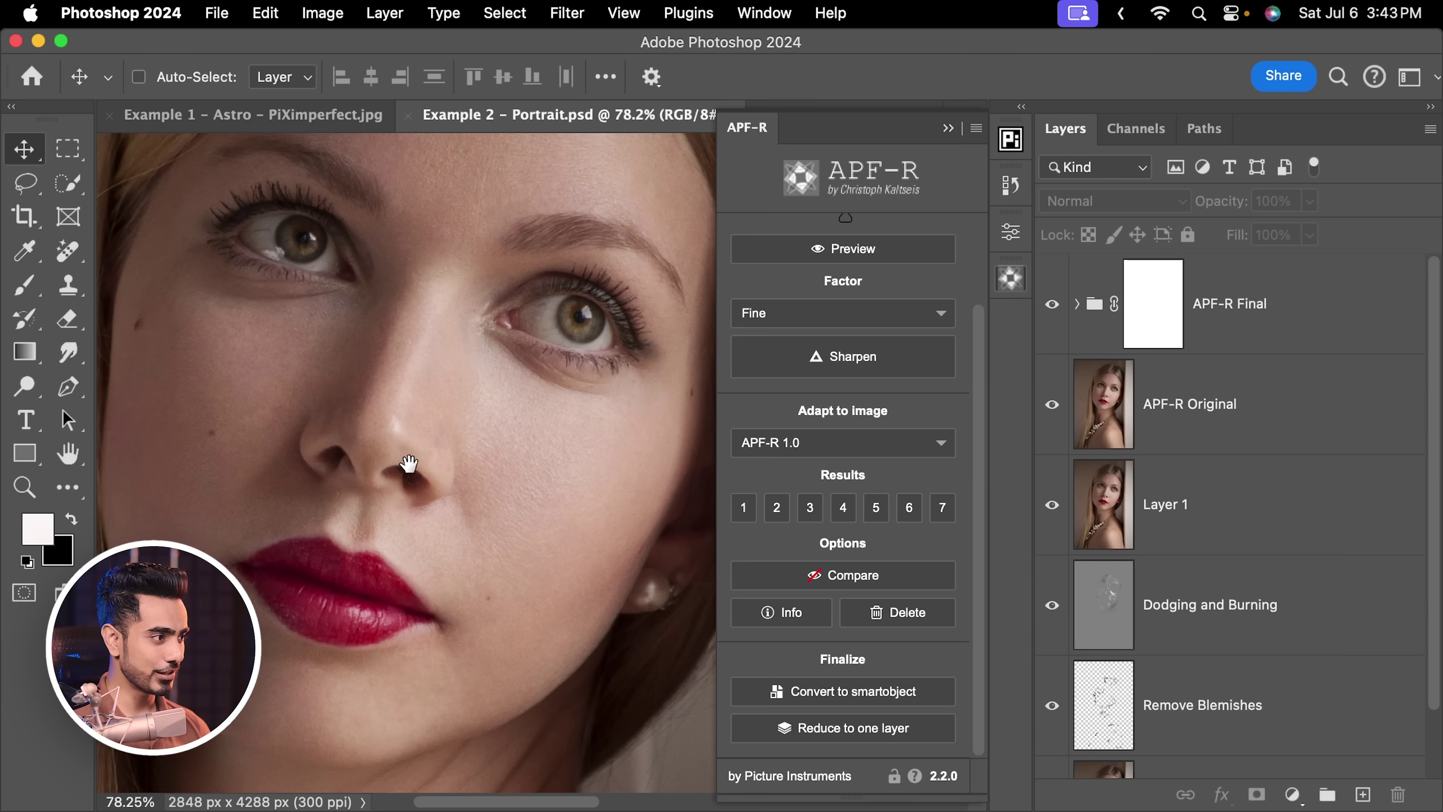
pyautogui.scroll(-3, 454, 505)
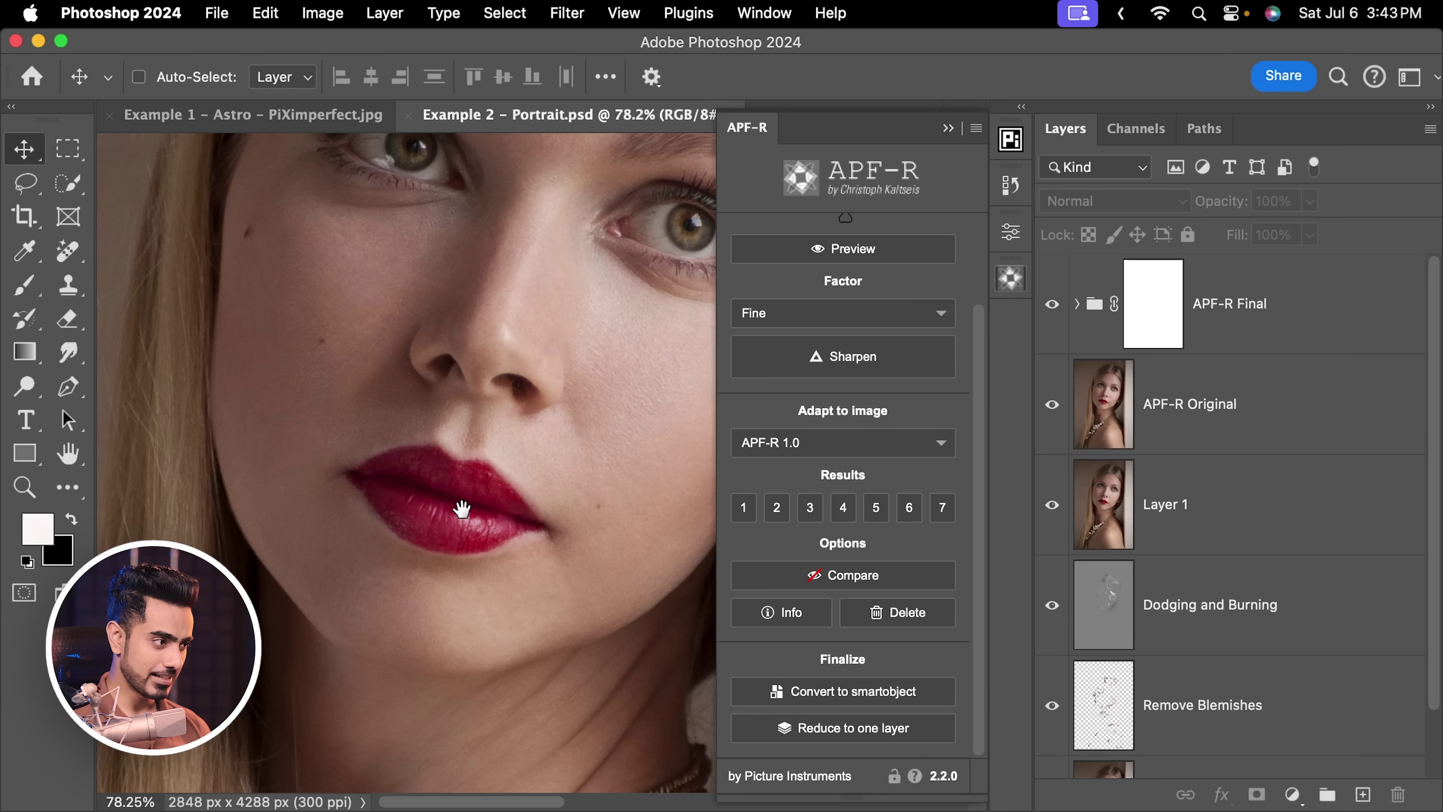
pyautogui.scroll(5, 461, 506)
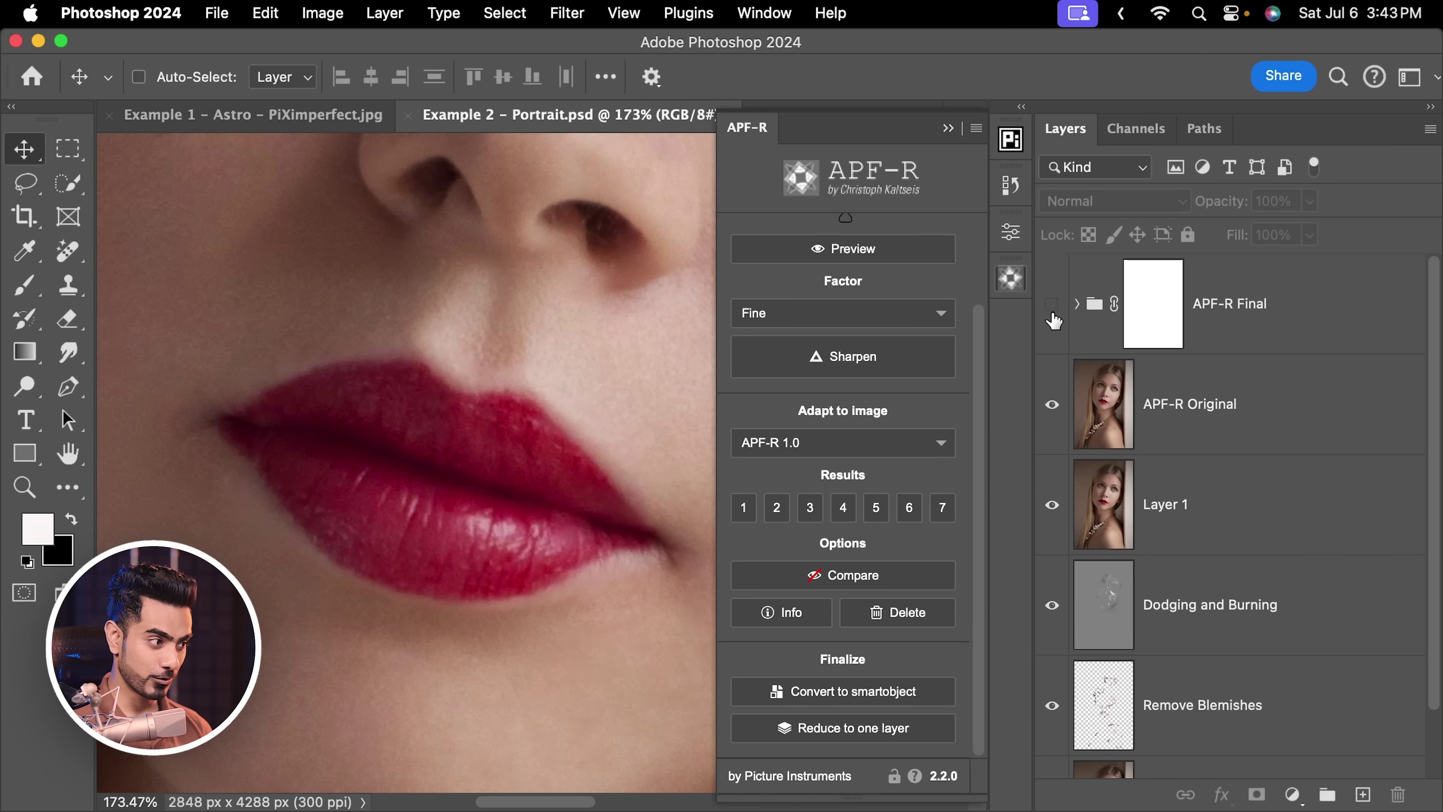
pyautogui.scroll(-3, 669, 385)
pyautogui.scroll(2, 532, 394)
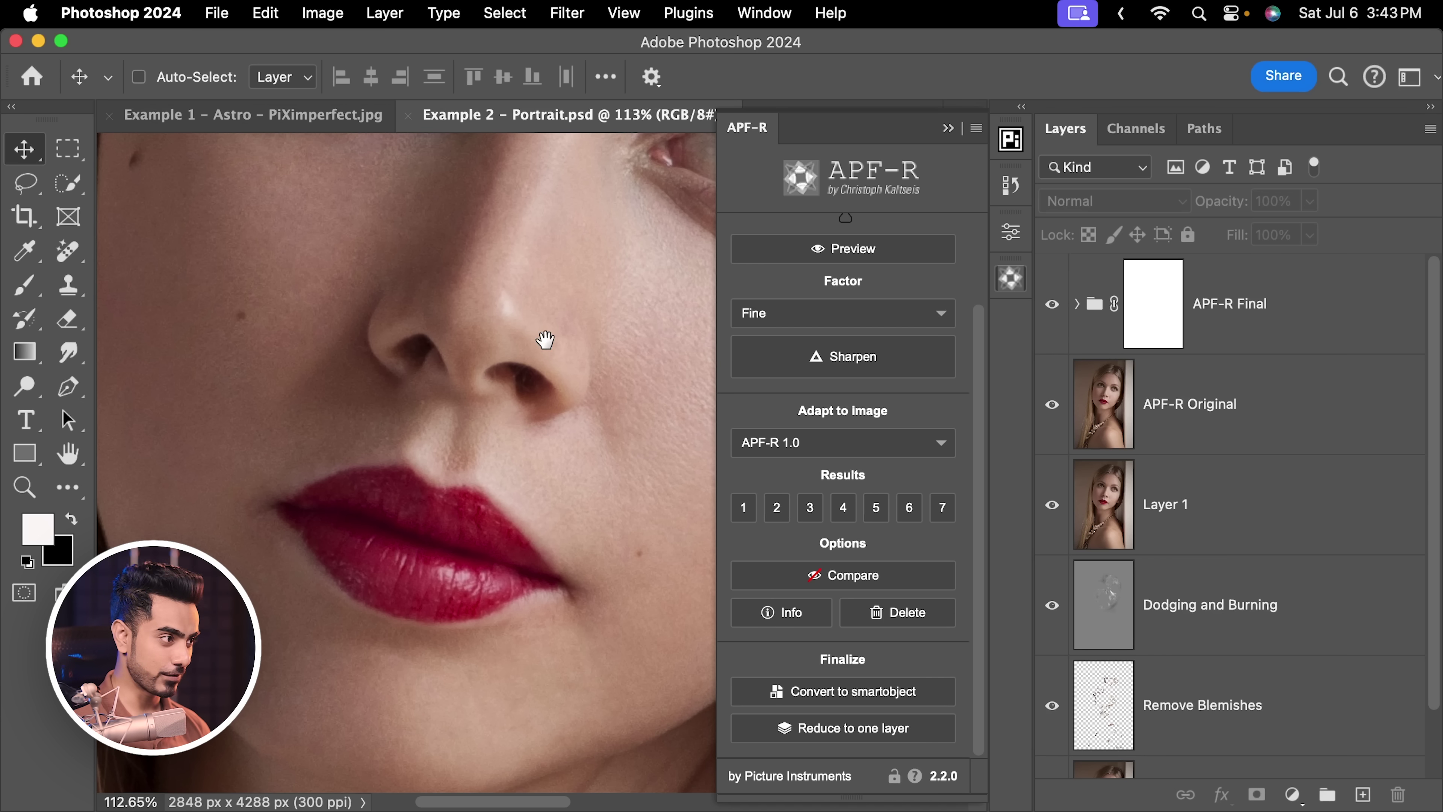
pyautogui.scroll(5, 548, 335)
pyautogui.moveTo(606, 345); pyautogui.dragTo(601, 427)
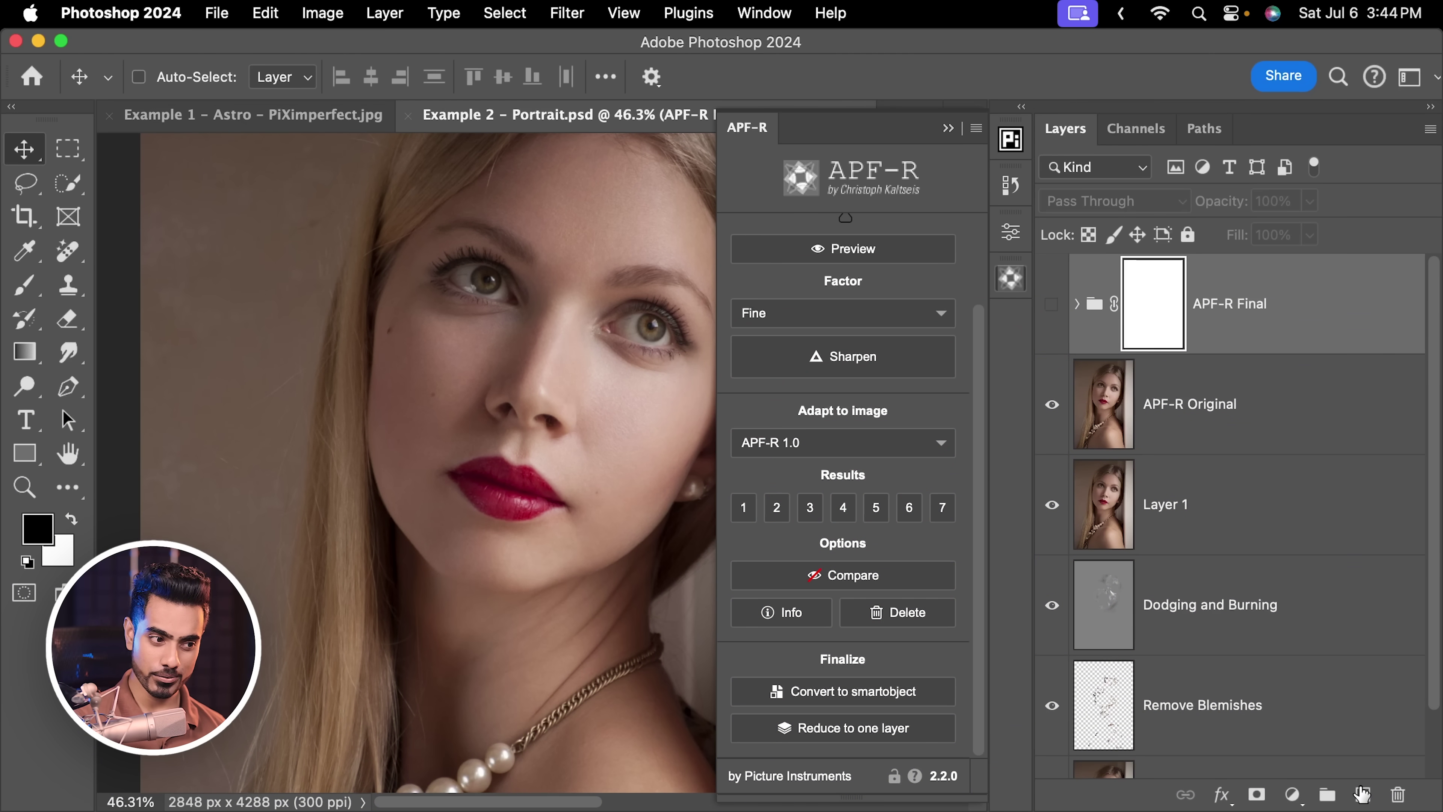
pyautogui.click(1362, 793)
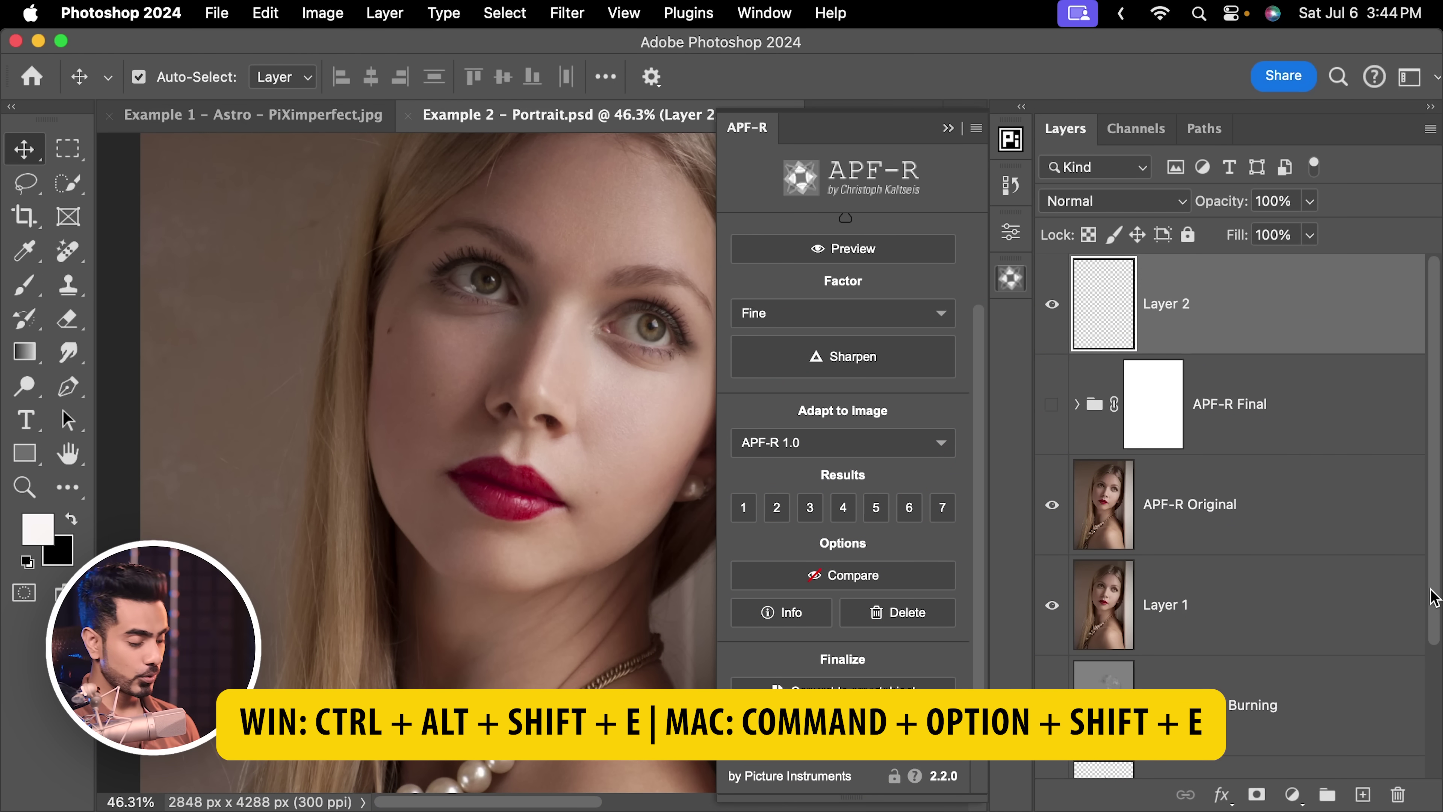
pyautogui.press('super+alt+shift+e')
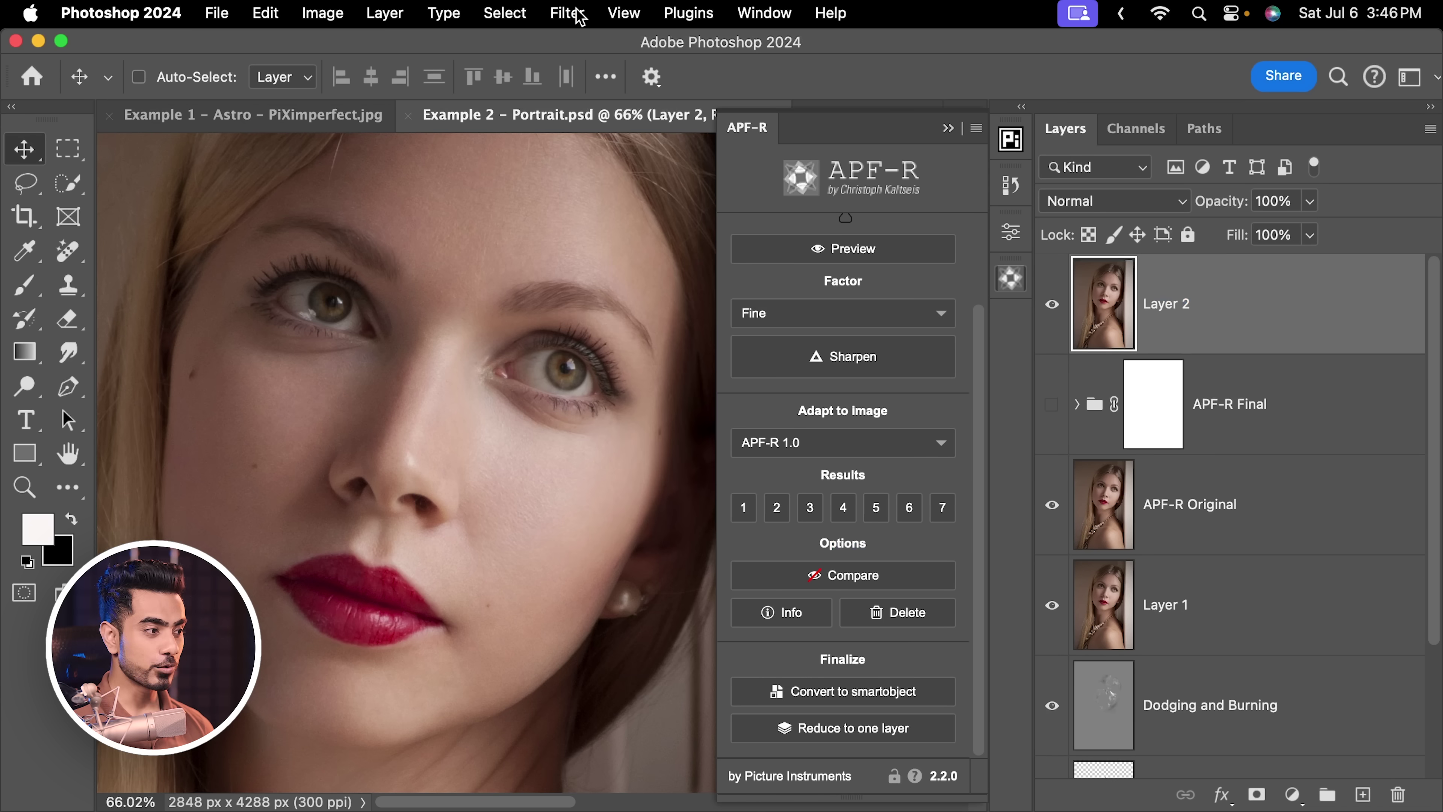
pyautogui.click(567, 13)
pyautogui.moveTo(708, 489)
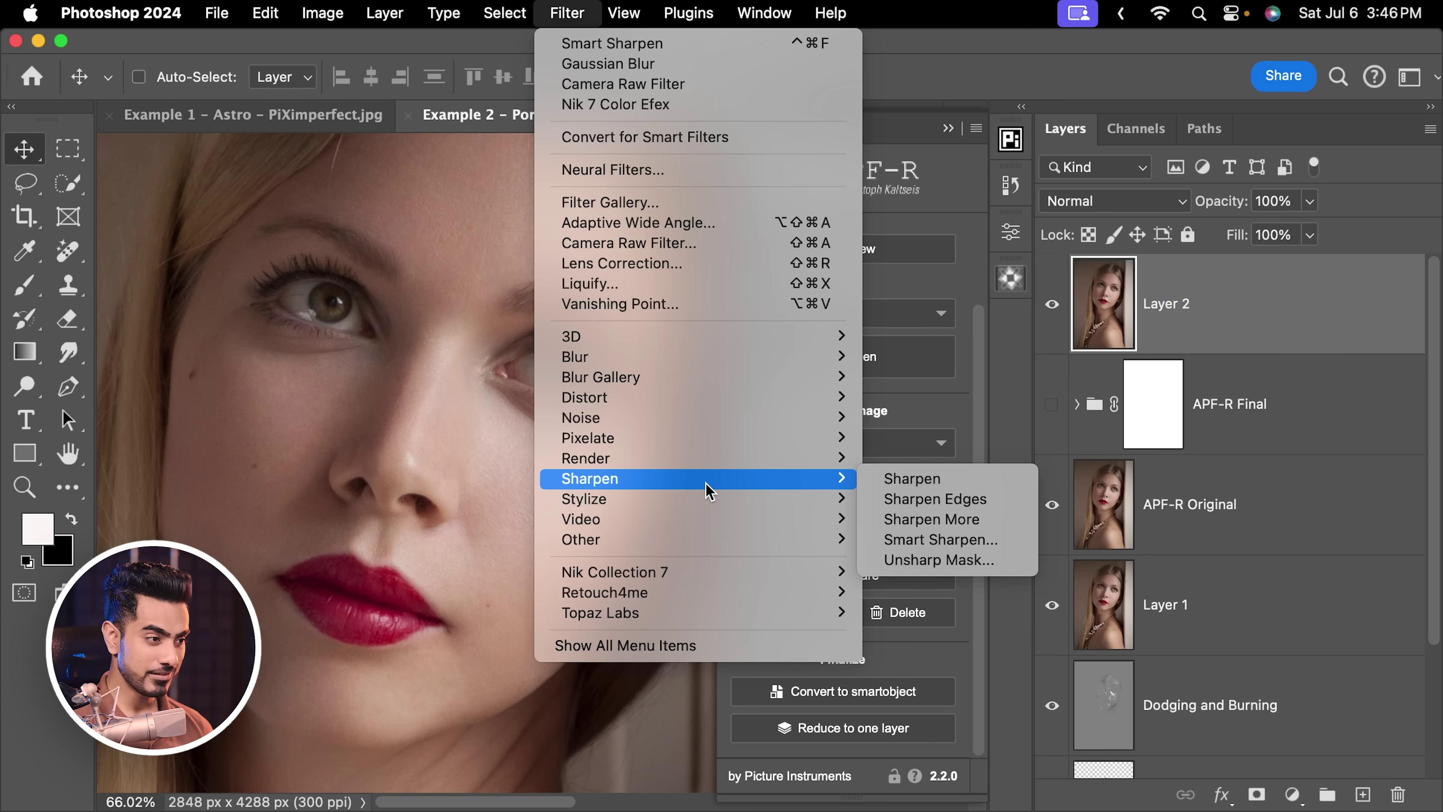
pyautogui.click(934, 538)
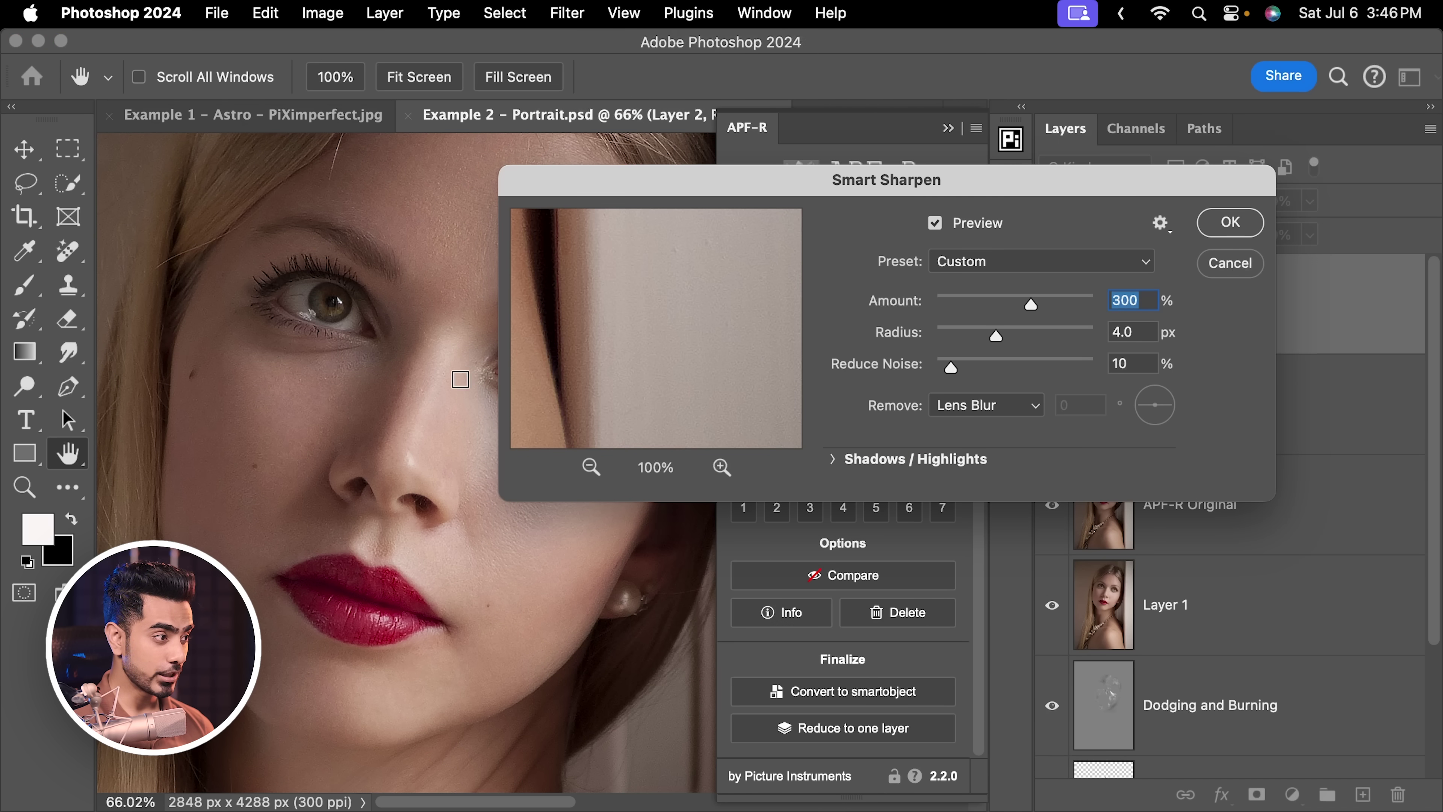
pyautogui.moveTo(609, 192); pyautogui.dragTo(814, 217)
pyautogui.click(560, 371)
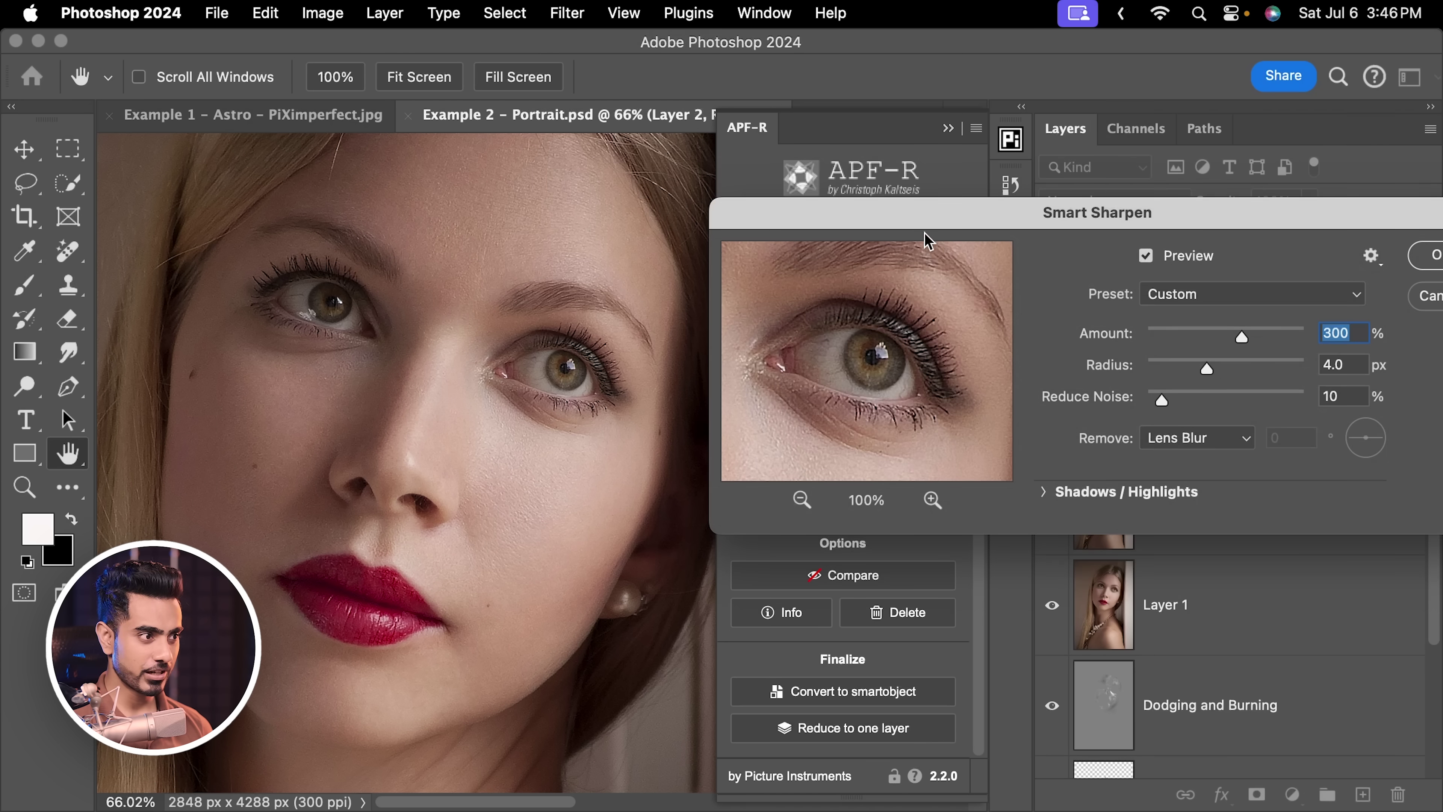
pyautogui.moveTo(941, 222); pyautogui.dragTo(661, 211)
pyautogui.moveTo(934, 356); pyautogui.dragTo(1009, 329)
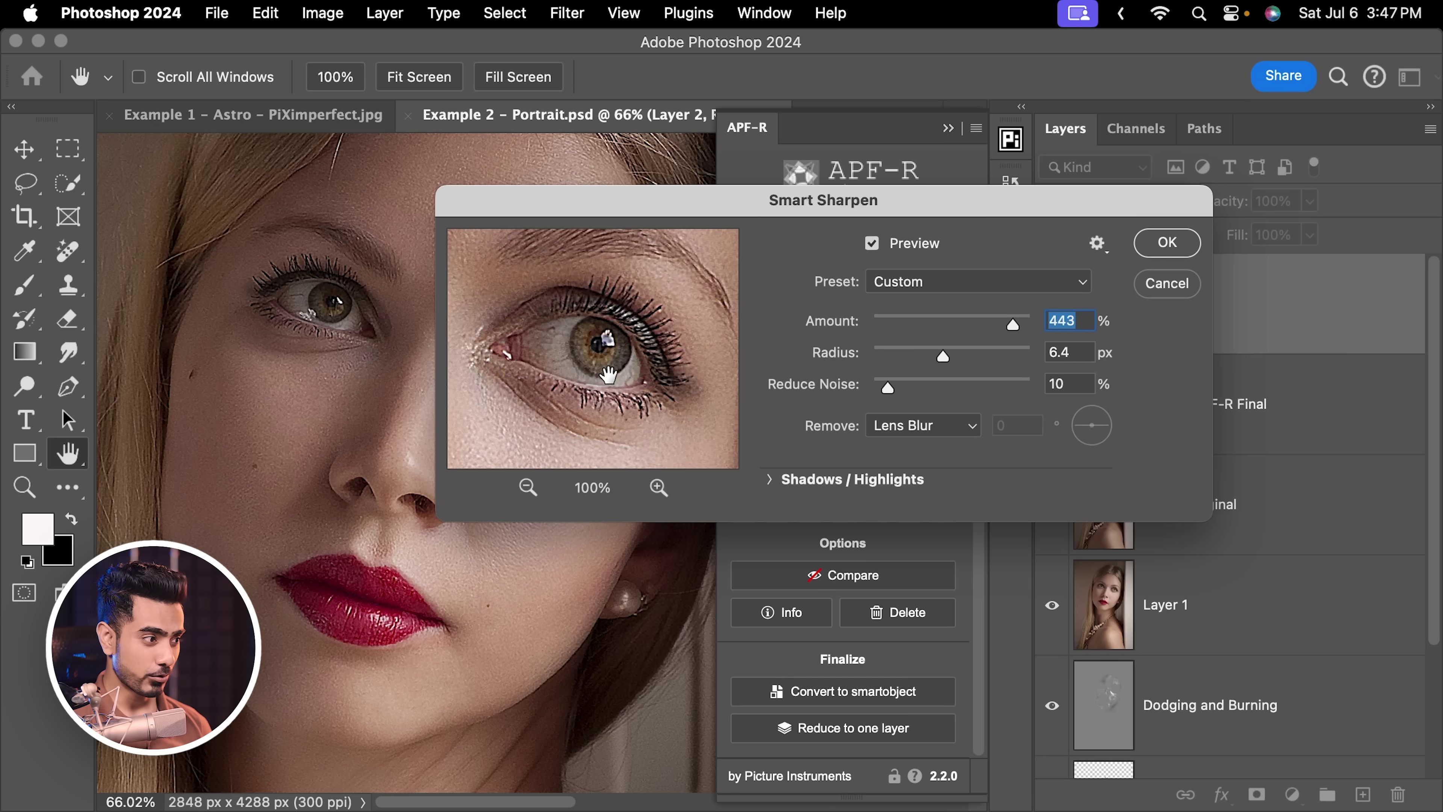
pyautogui.moveTo(561, 417); pyautogui.dragTo(606, 348)
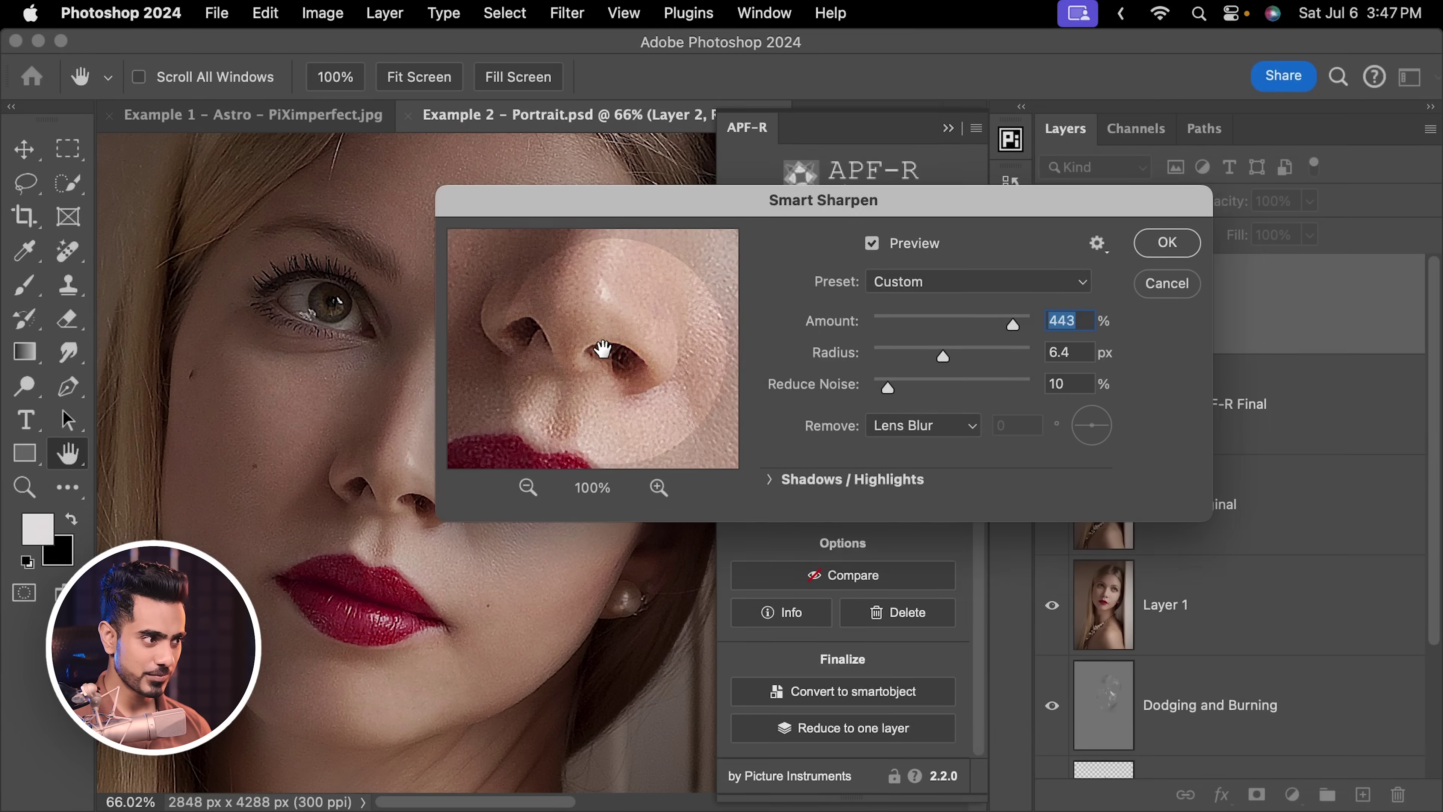
pyautogui.press('super')
pyautogui.moveTo(360, 482); pyautogui.dragTo(310, 479)
pyautogui.moveTo(305, 636); pyautogui.dragTo(375, 563)
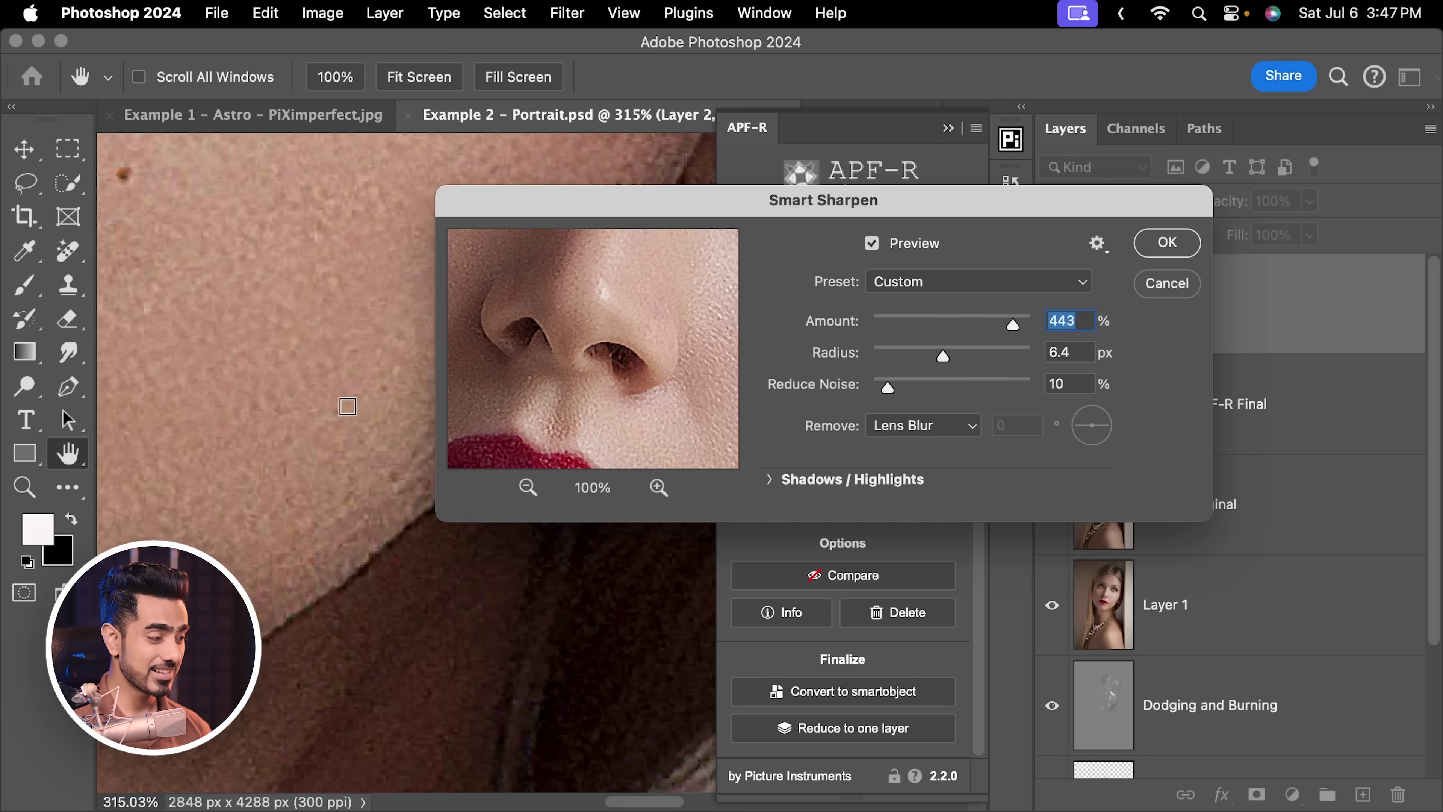
pyautogui.moveTo(297, 619); pyautogui.dragTo(270, 617)
pyautogui.moveTo(347, 282); pyautogui.dragTo(394, 441)
pyautogui.scroll(5, 361, 409)
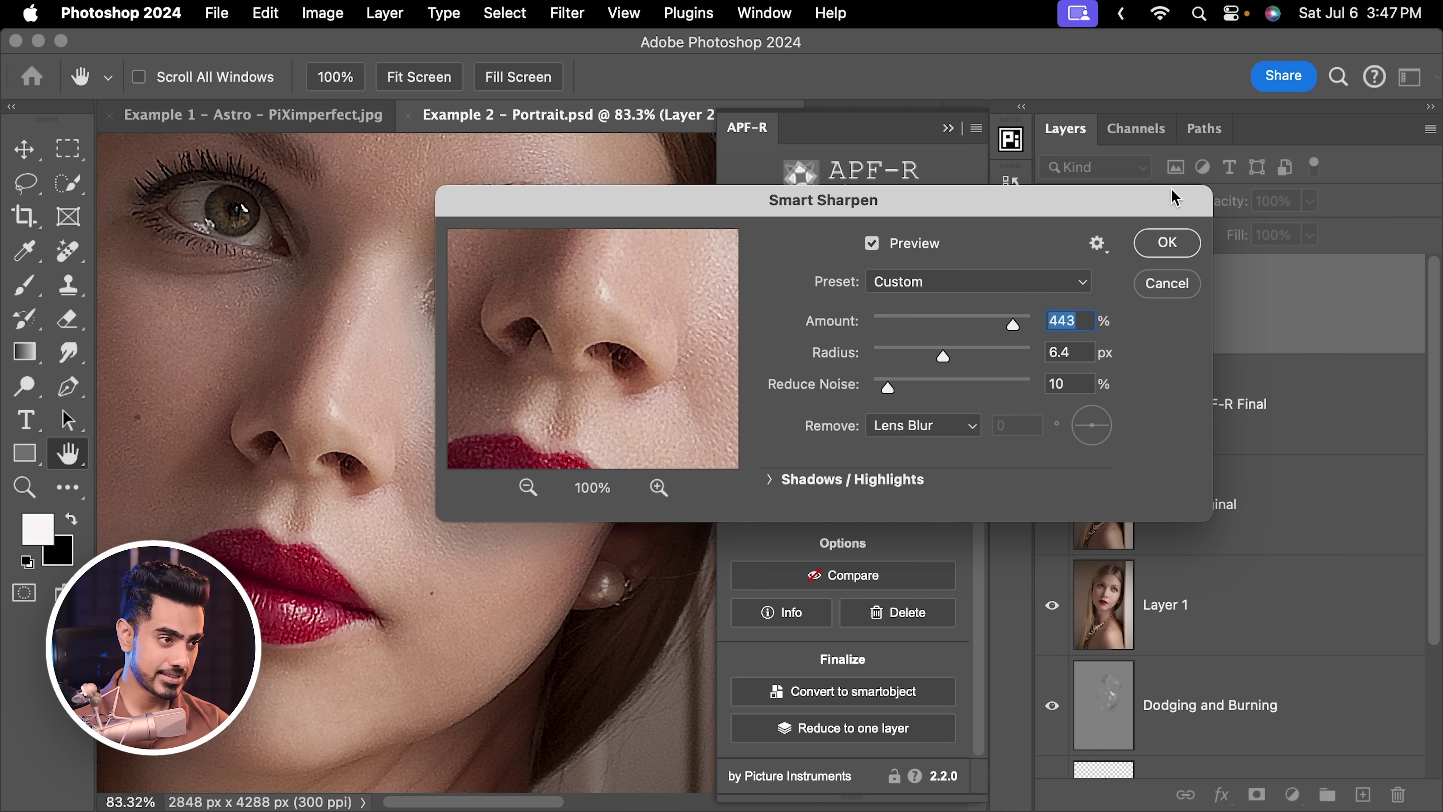
pyautogui.click(1167, 283)
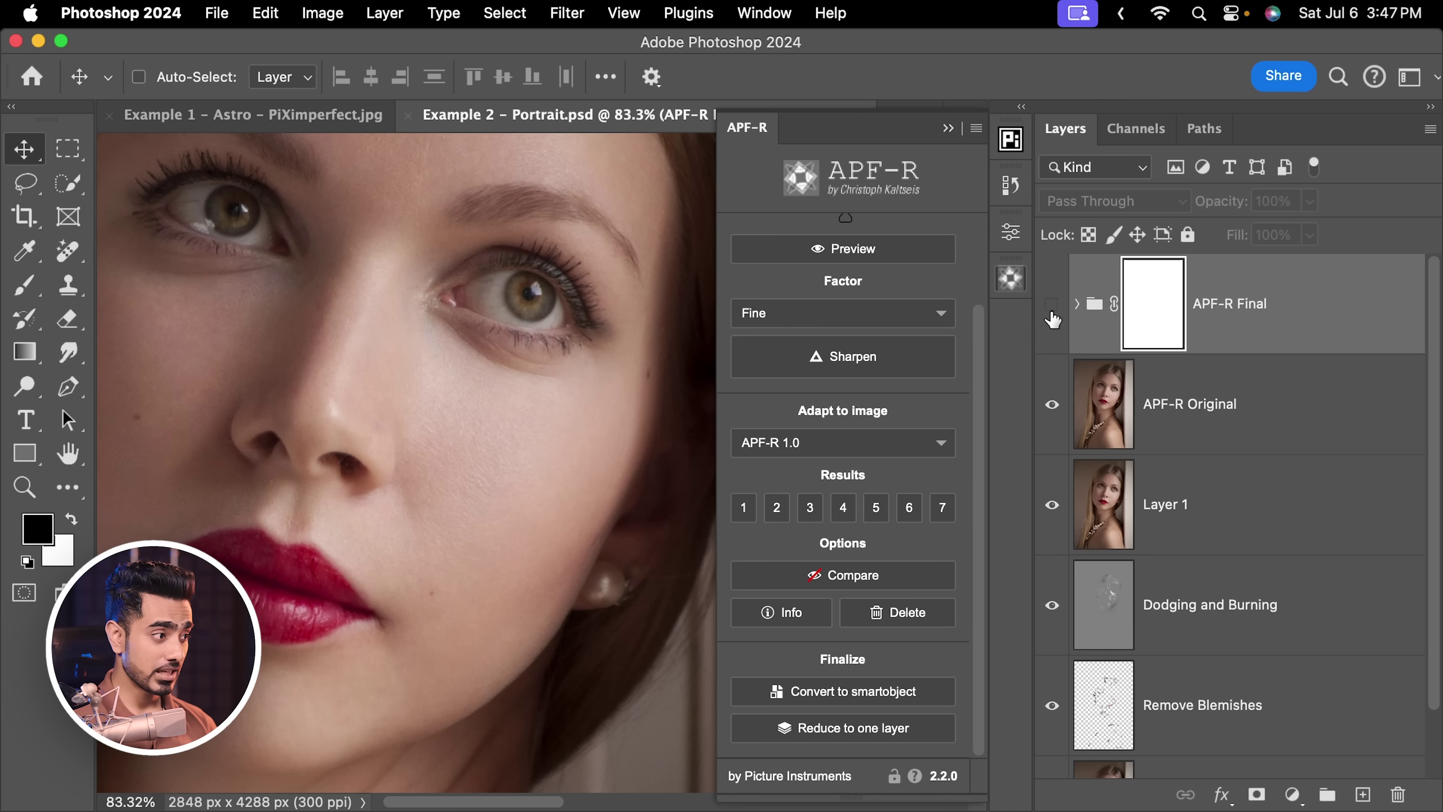
# - Show APF-R Final again and try sharpening result 2, inspecting the eye and nose
pyautogui.click(1053, 316)
pyautogui.moveTo(534, 278); pyautogui.dragTo(539, 444)
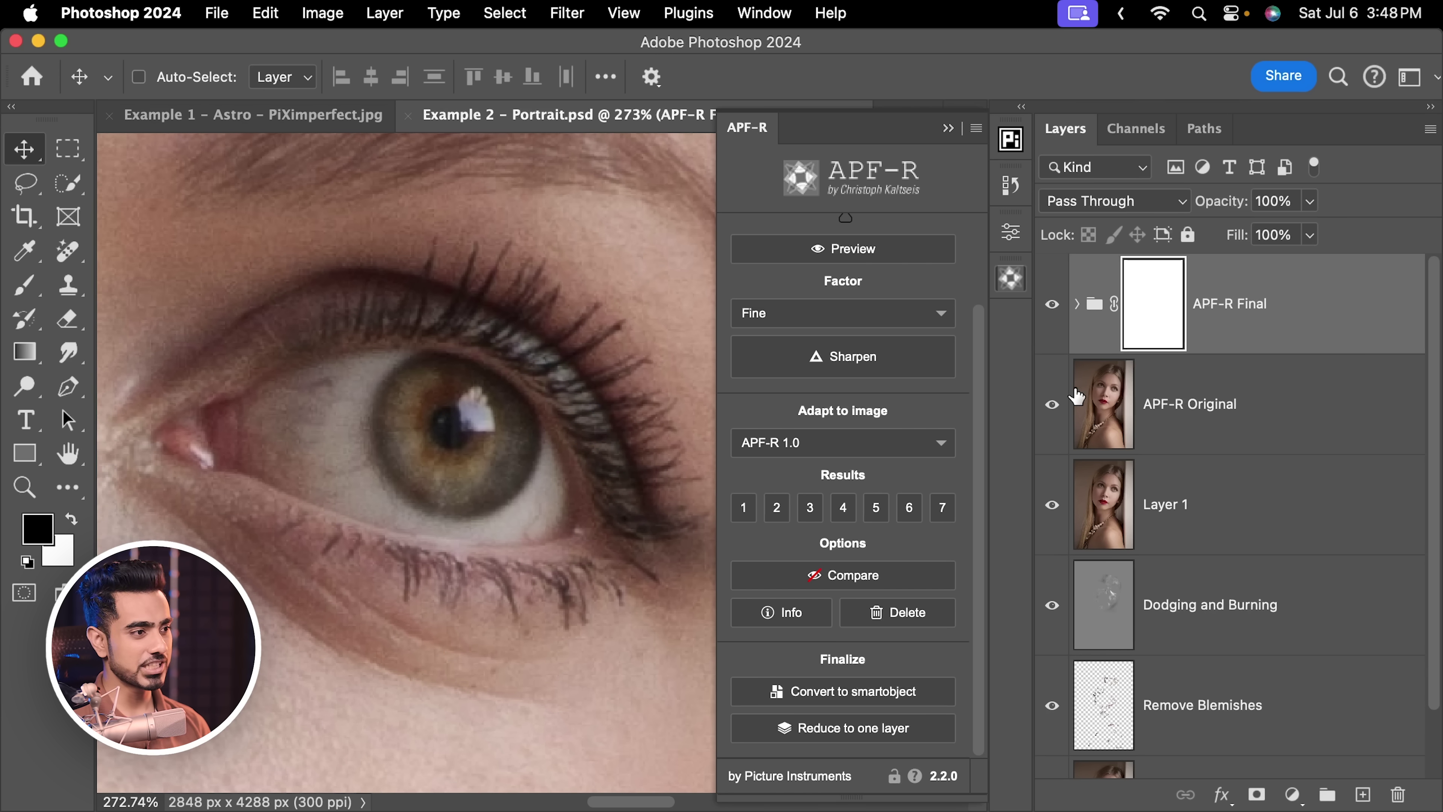
pyautogui.click(776, 507)
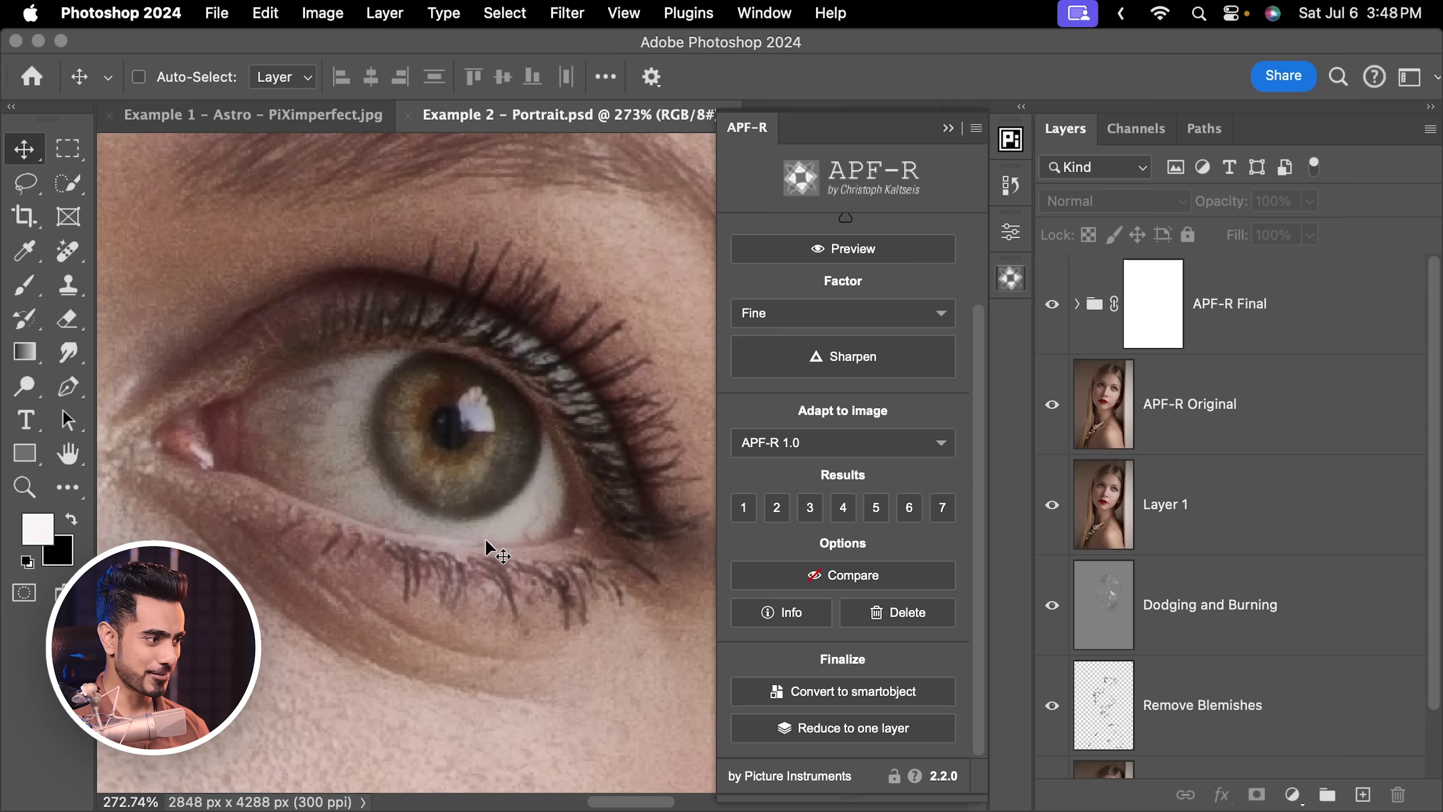
pyautogui.scroll(-3, 484, 538)
pyautogui.moveTo(377, 586); pyautogui.dragTo(499, 522)
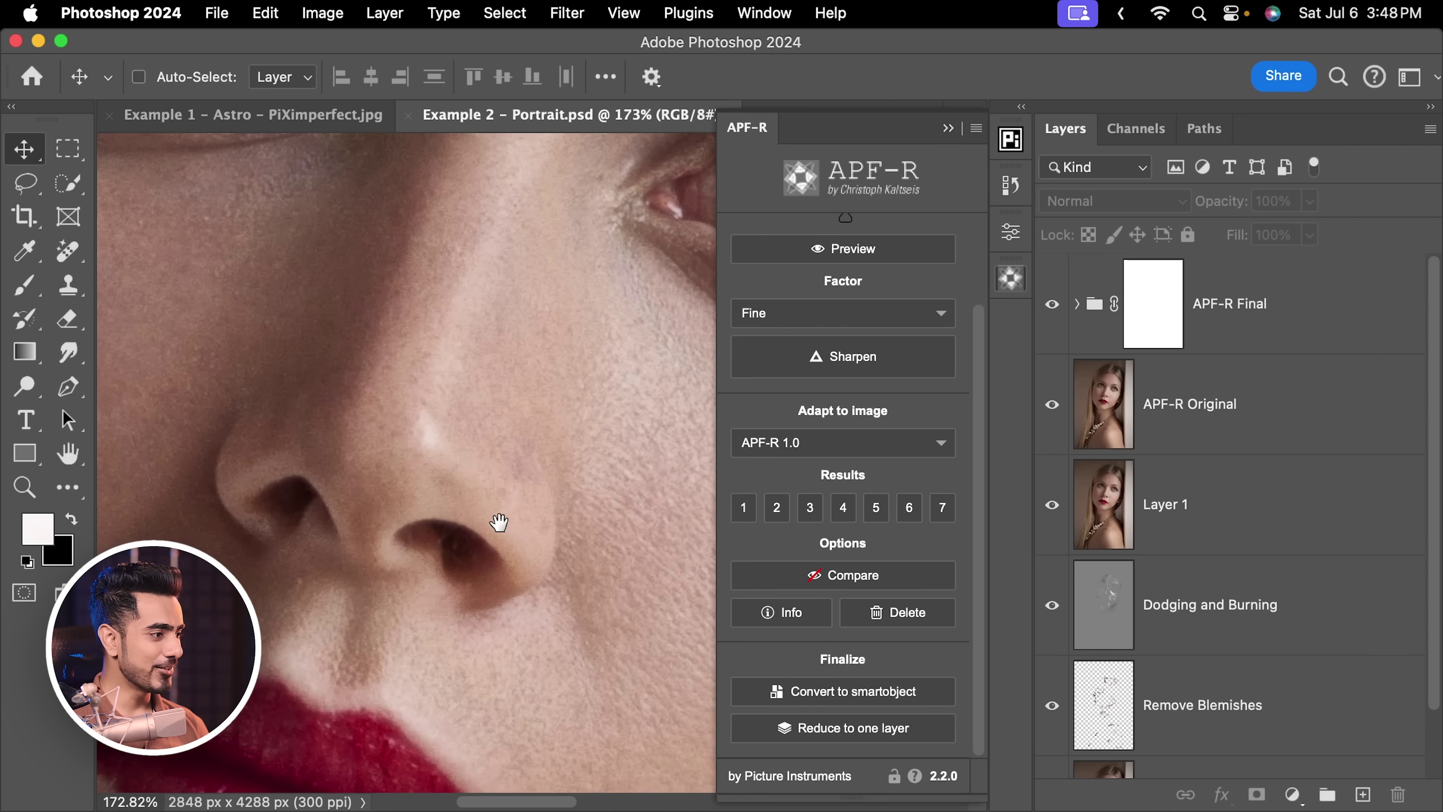
pyautogui.scroll(5, 499, 522)
pyautogui.scroll(-1, 521, 487)
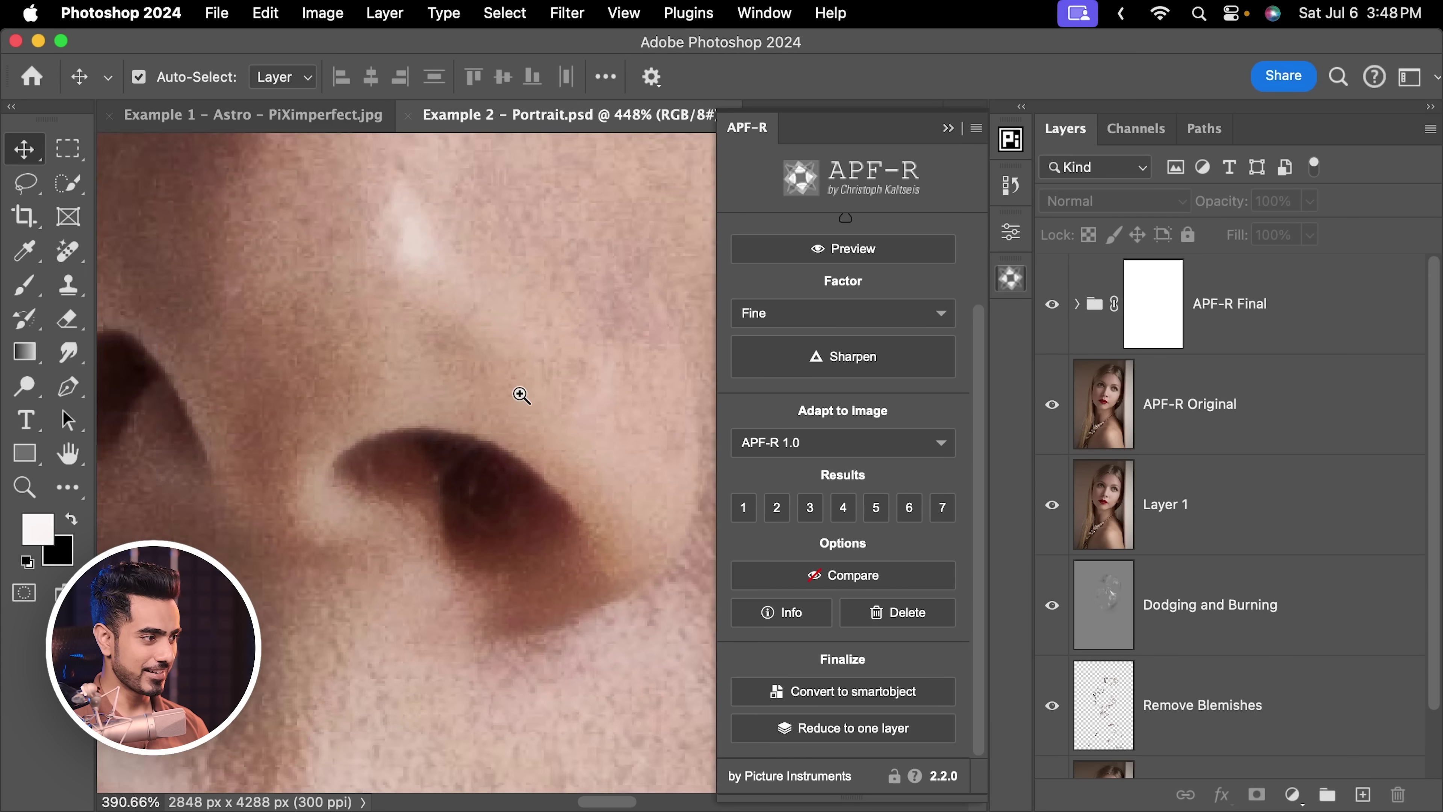
pyautogui.scroll(-5, 442, 461)
pyautogui.scroll(5, 483, 419)
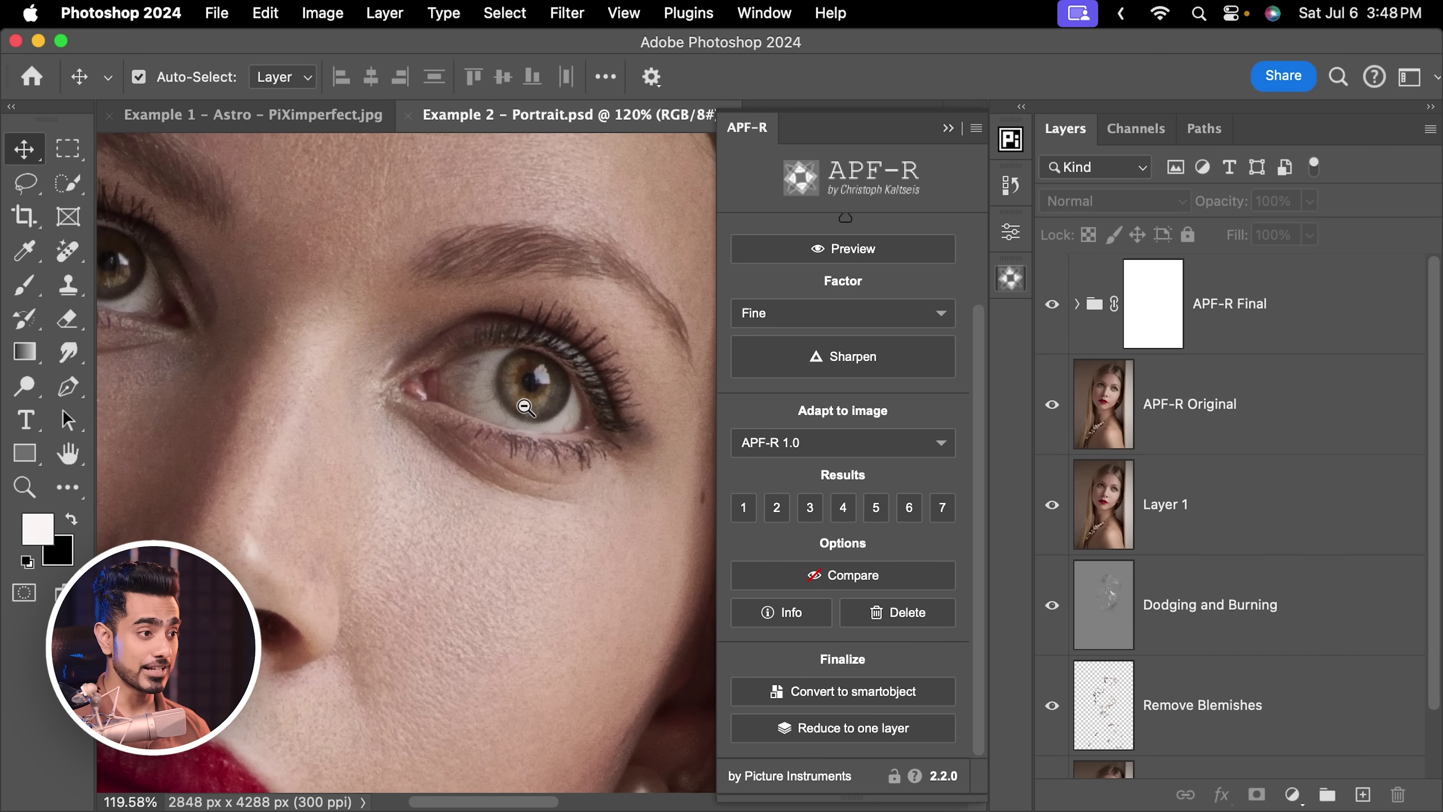
pyautogui.scroll(1, 525, 408)
# - Compare APF-R Final on and off, then set Adapt to image to Off
pyautogui.click(1052, 305)
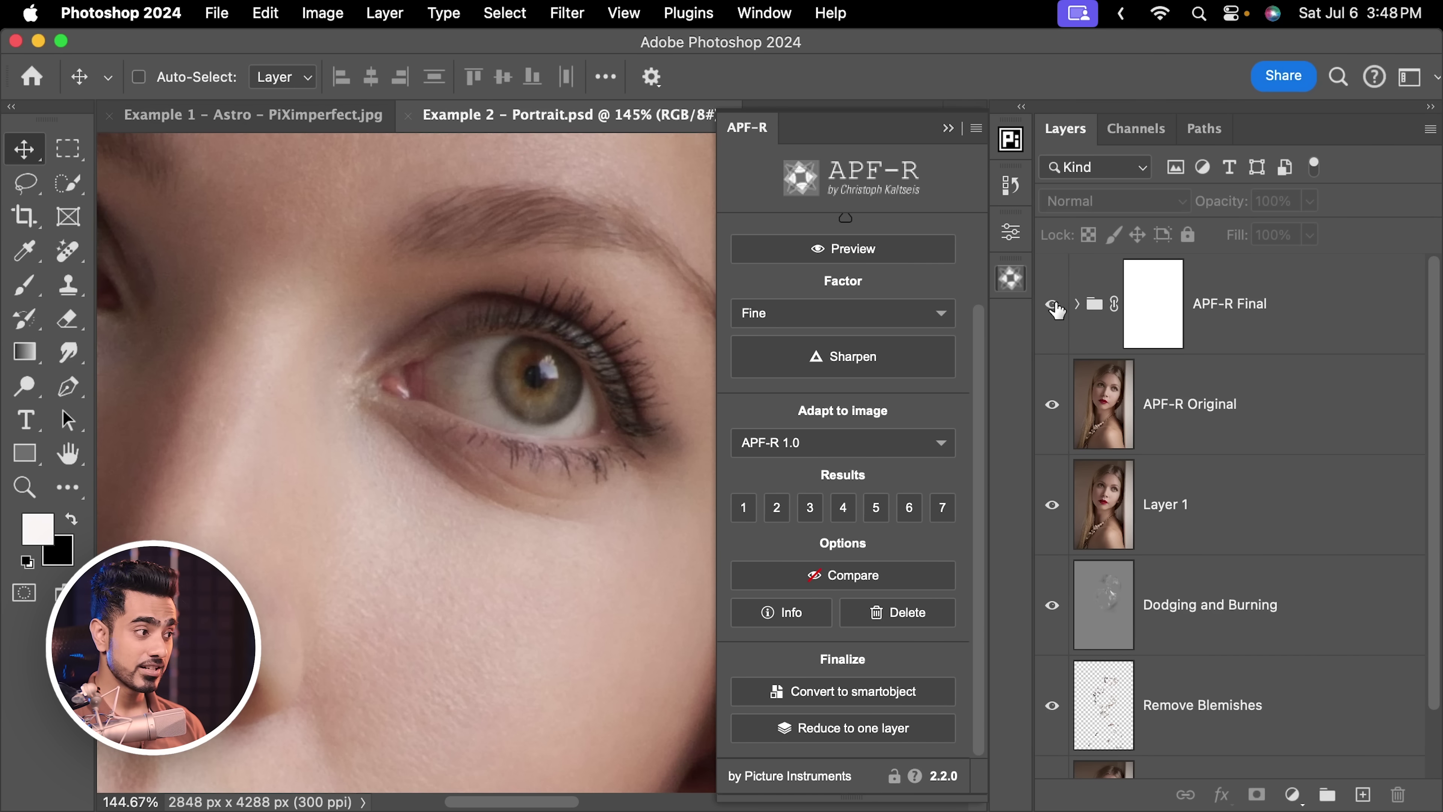
pyautogui.click(1053, 305)
pyautogui.click(812, 455)
pyautogui.click(785, 473)
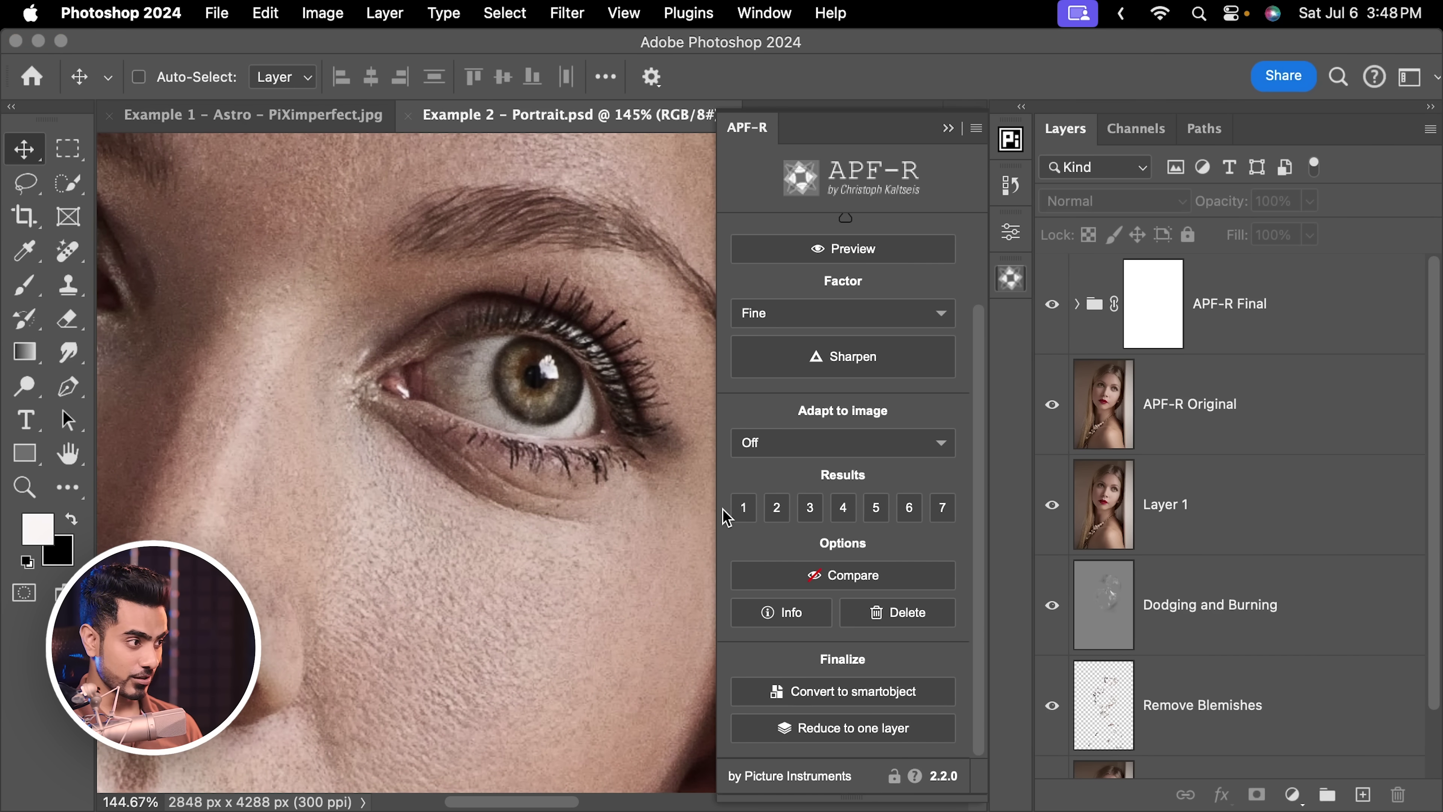
pyautogui.moveTo(631, 415); pyautogui.dragTo(592, 360)
pyautogui.scroll(-1, 564, 361)
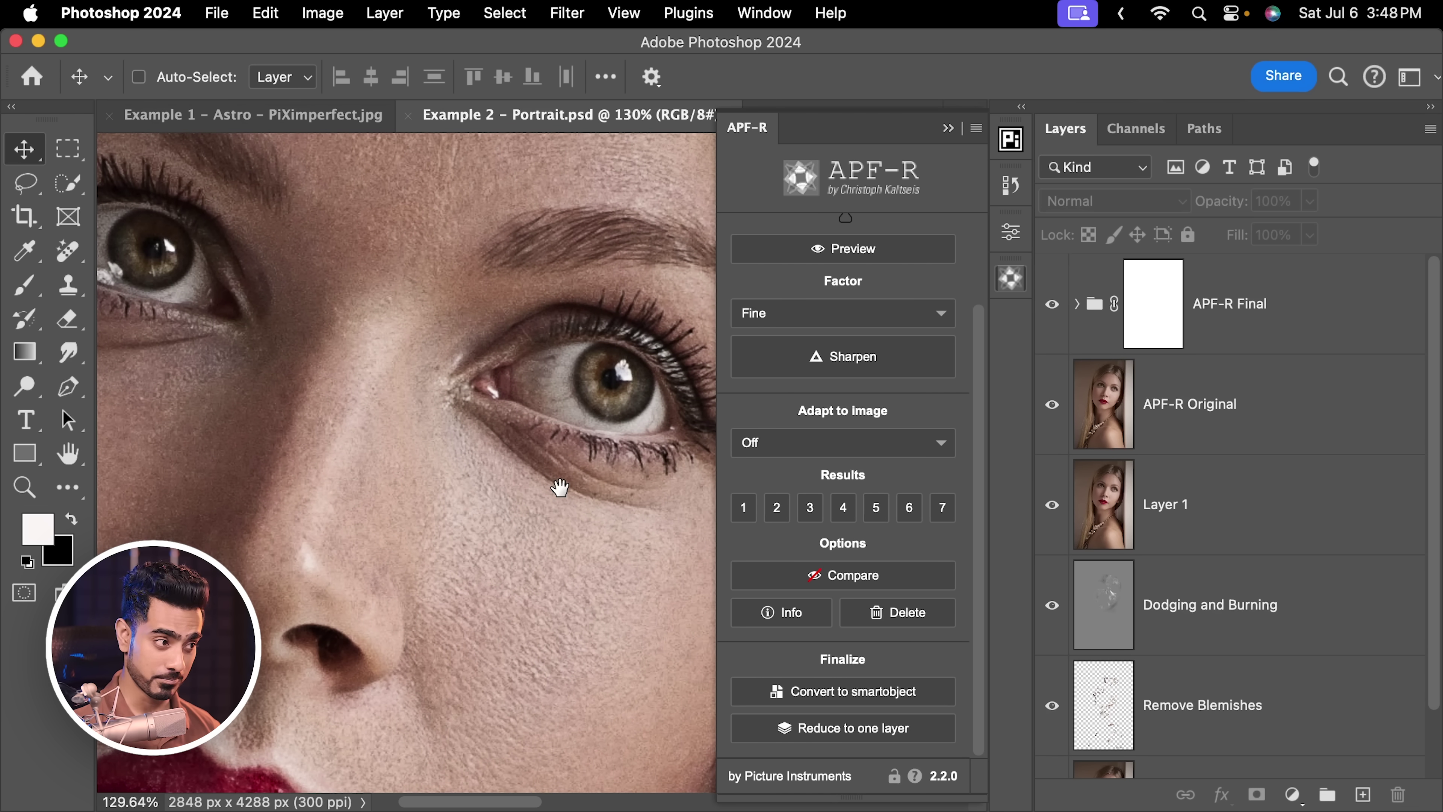
# - Choose sharpening result 5 with Adapt to image set to APF-R 1.0
pyautogui.click(876, 507)
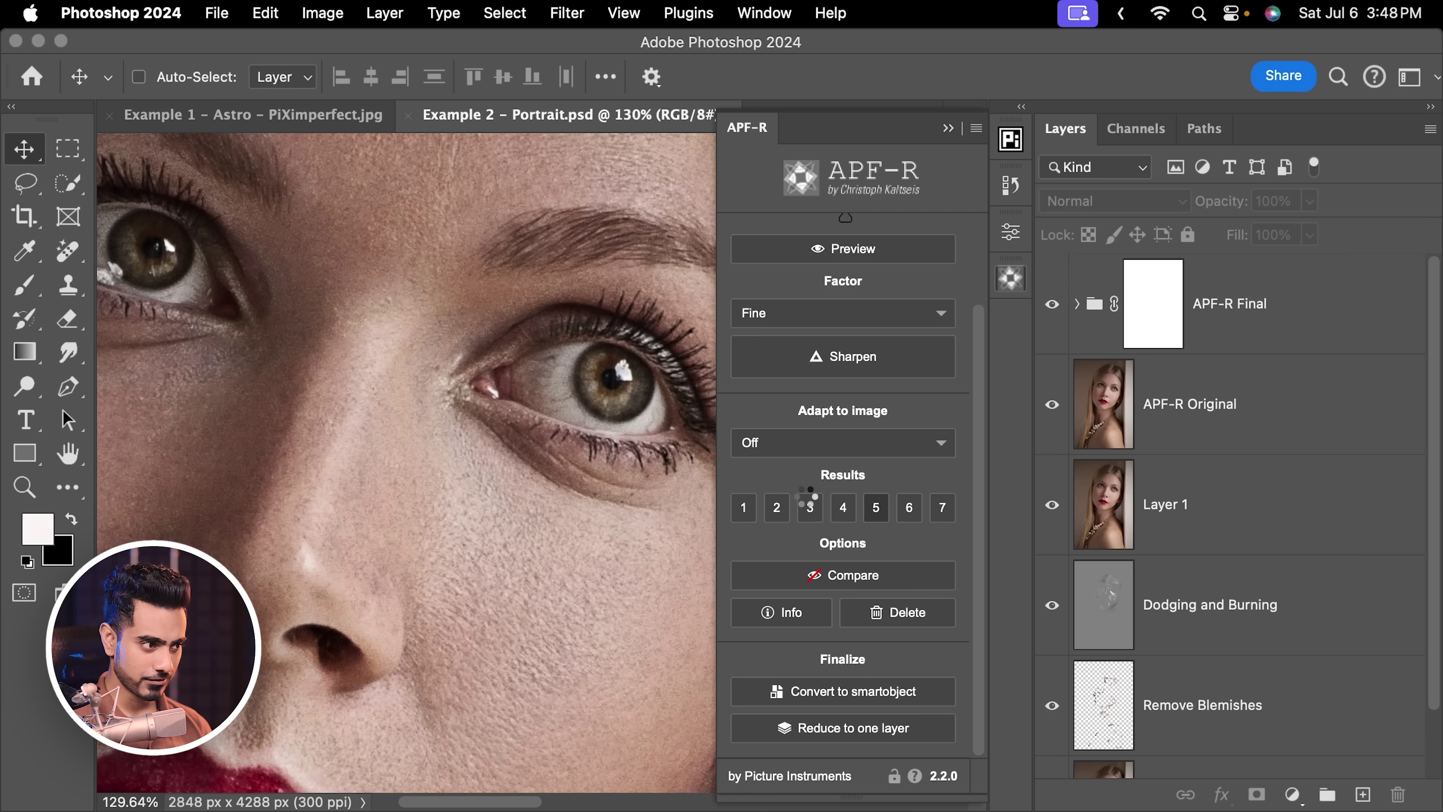
pyautogui.click(791, 449)
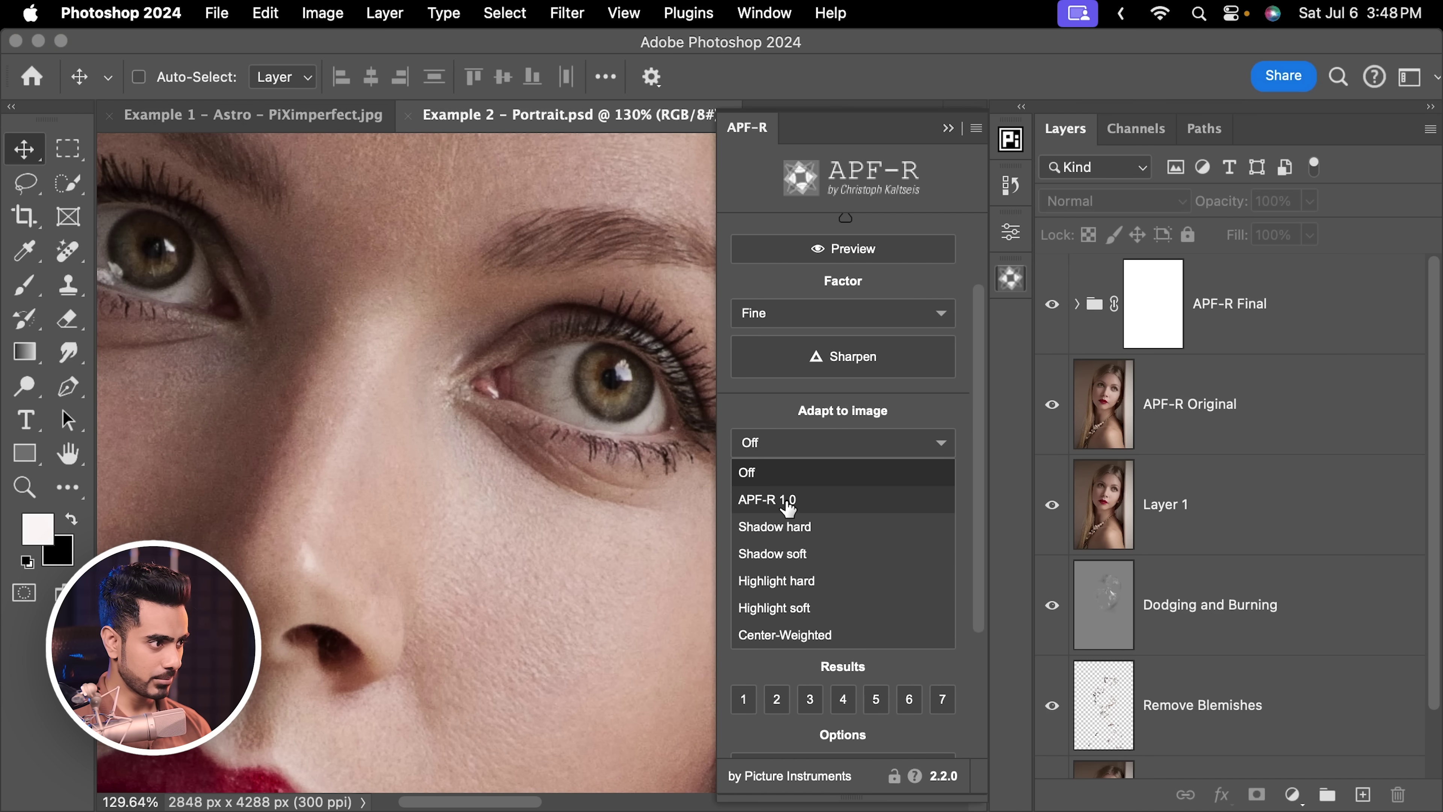
pyautogui.click(788, 500)
pyautogui.click(948, 128)
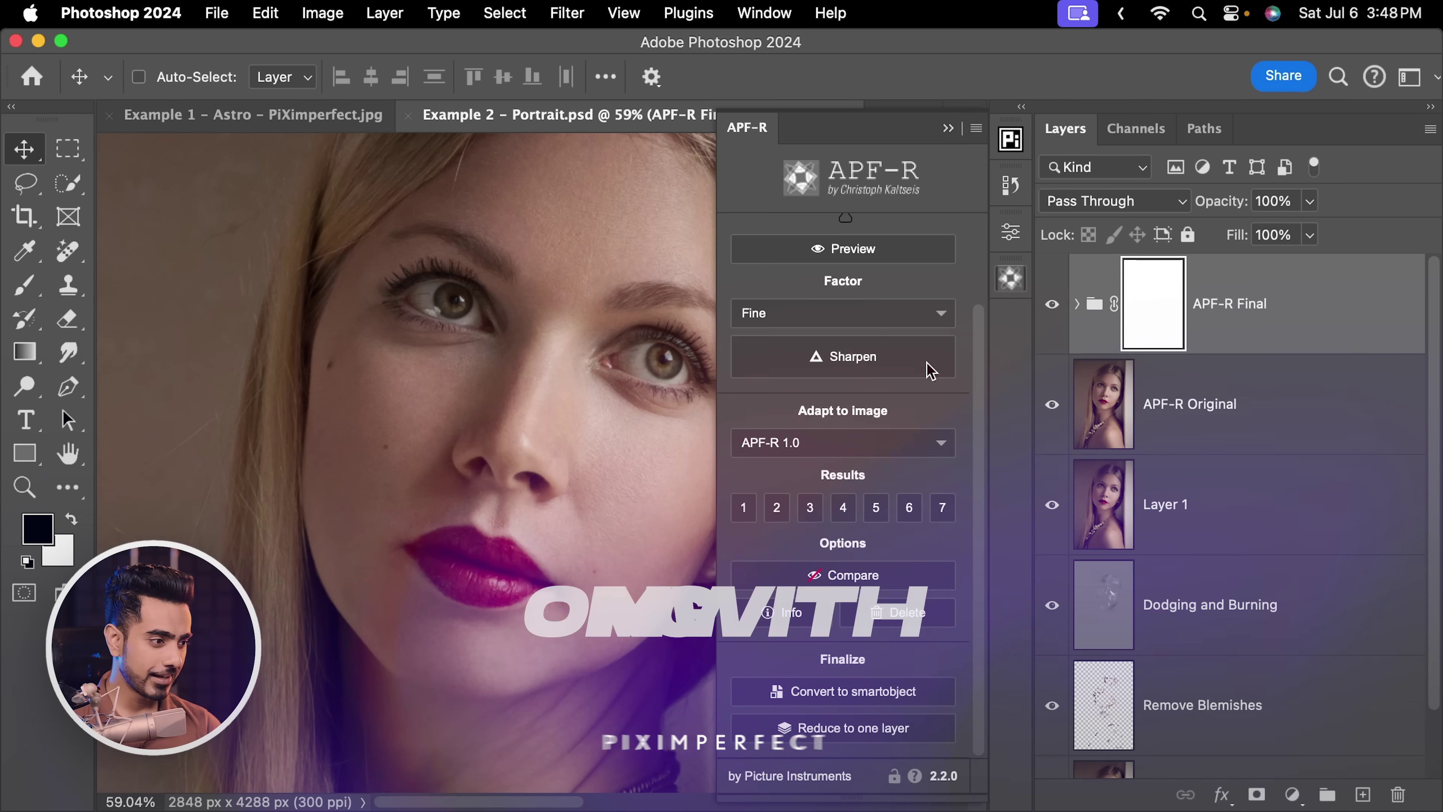
# - Convert the sharpened portrait to a smart object and start Smart Sharpen at amount 500
pyautogui.click(850, 704)
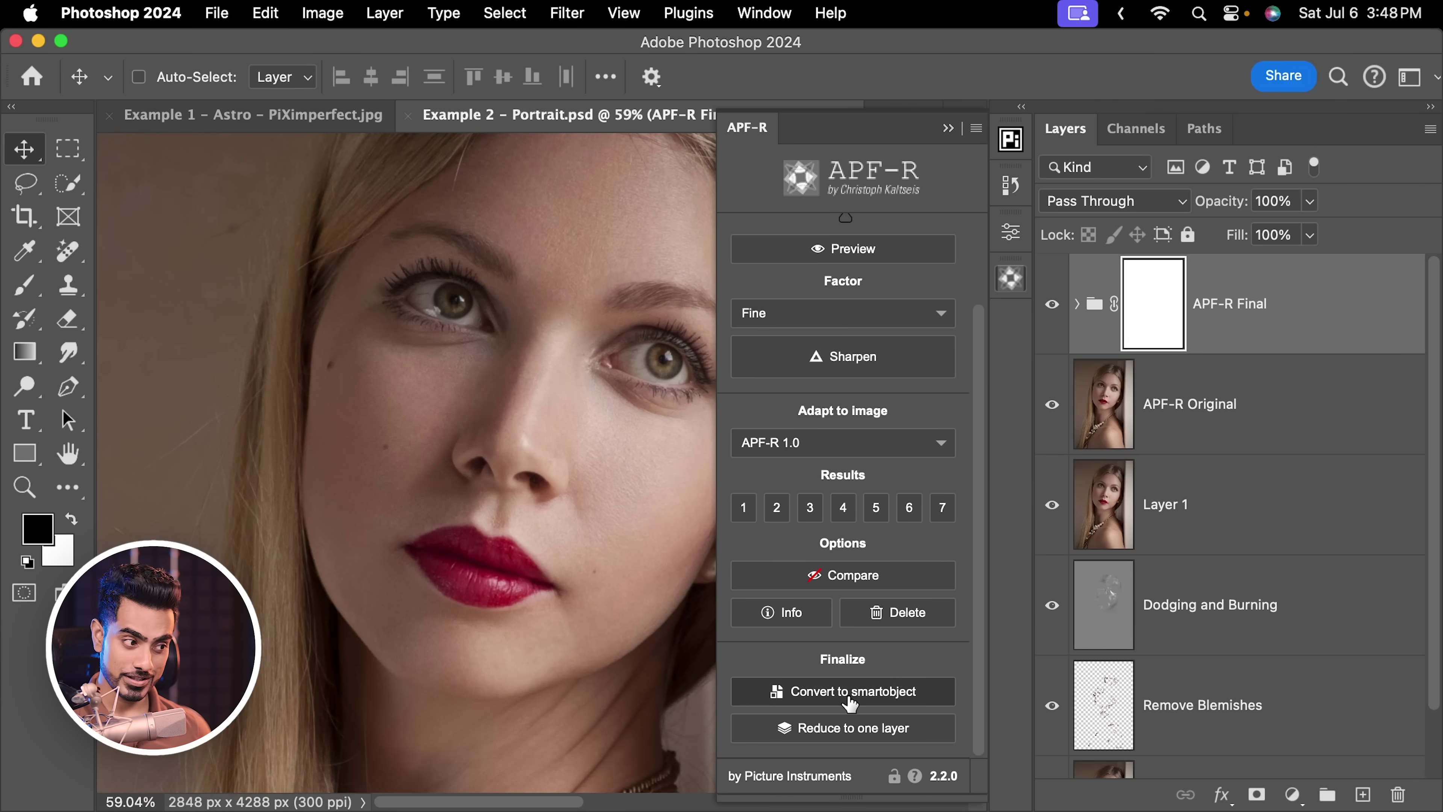
pyautogui.click(567, 12)
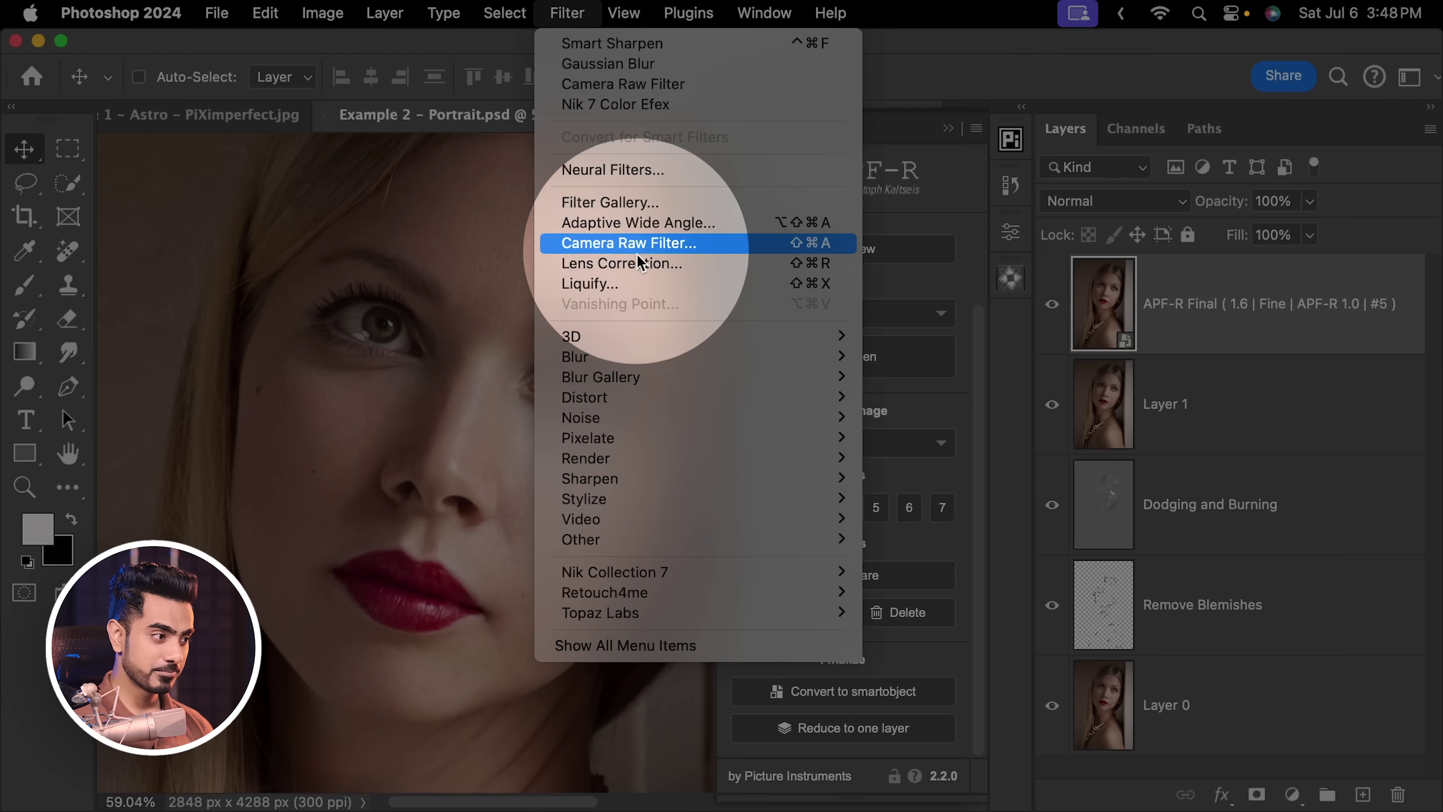
pyautogui.moveTo(635, 479)
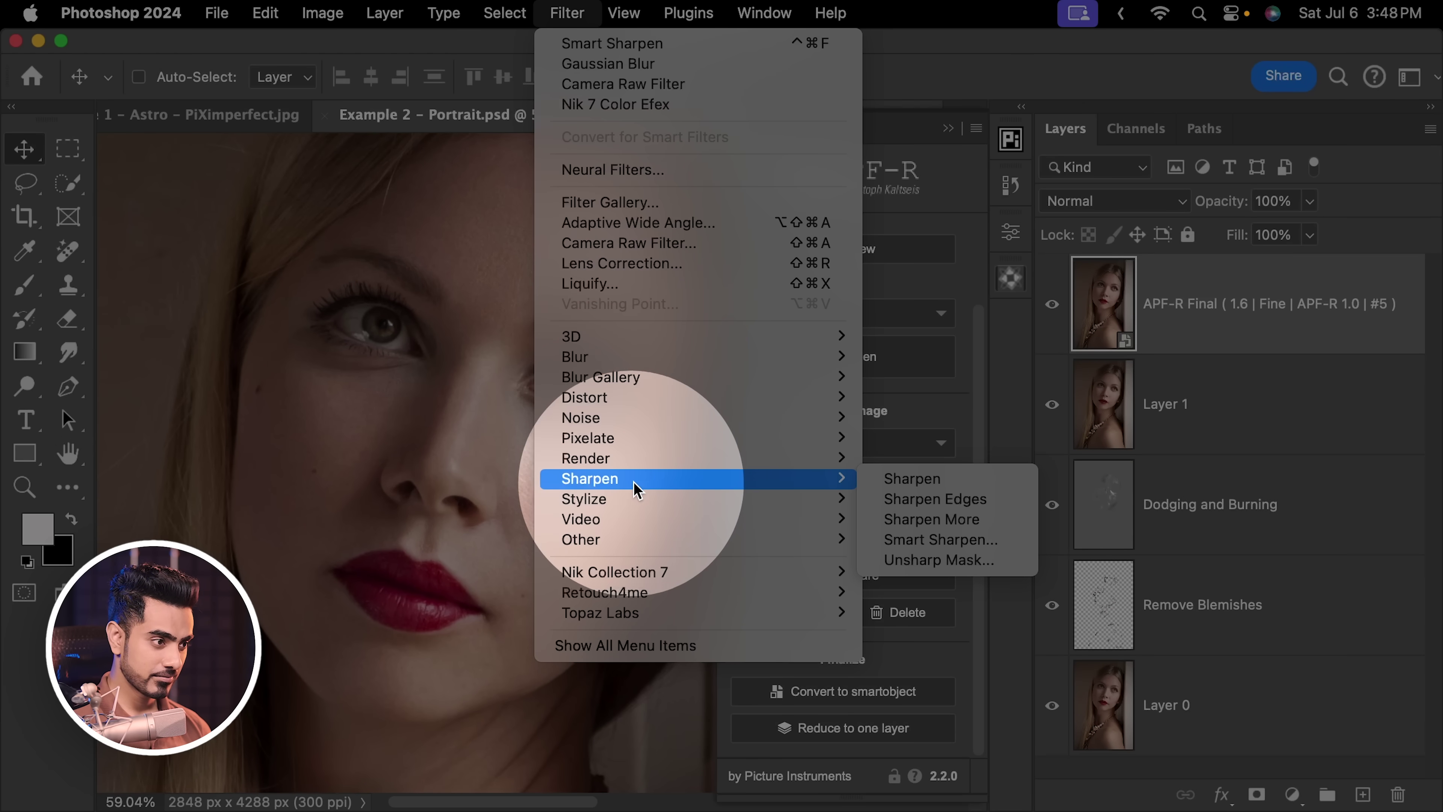
pyautogui.click(930, 540)
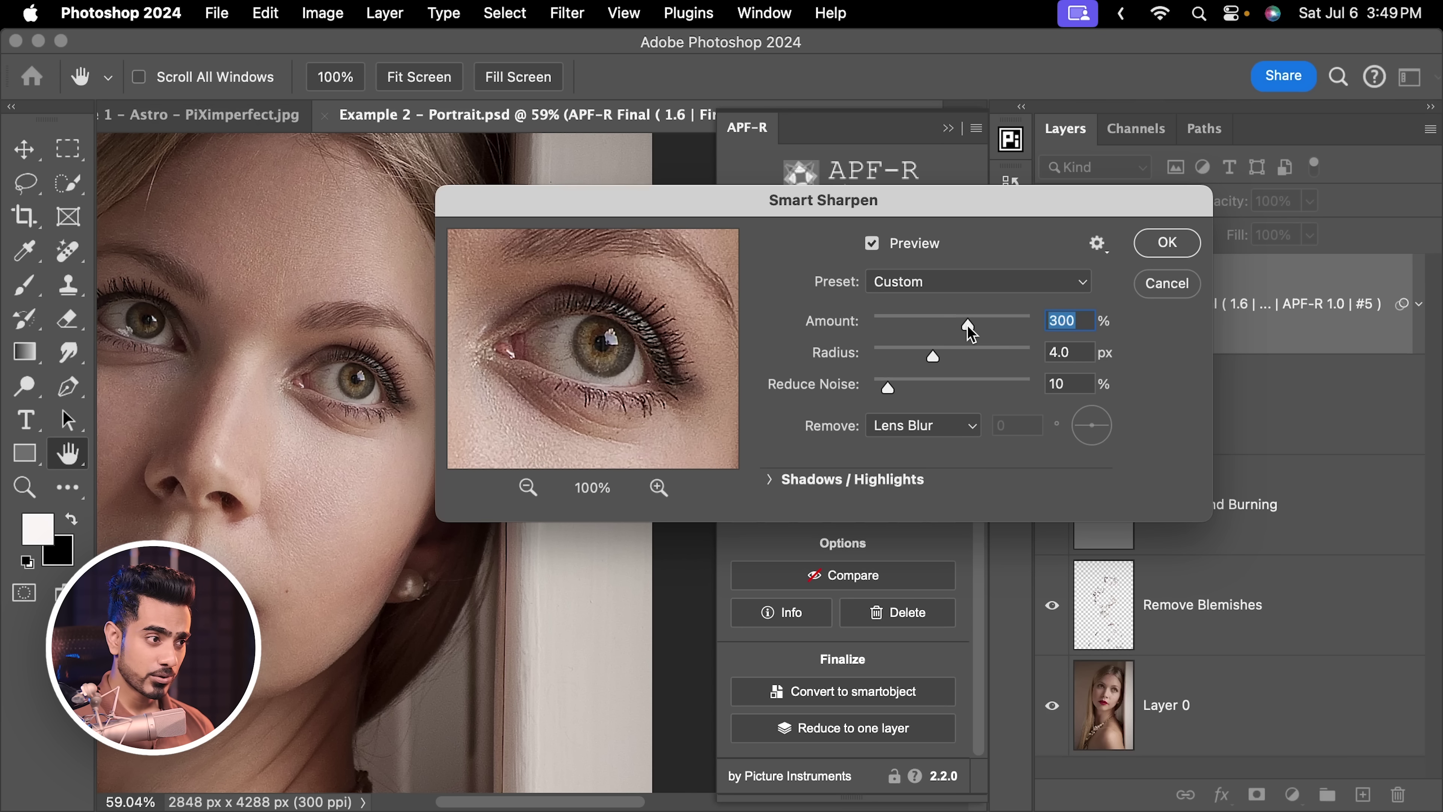
pyautogui.moveTo(968, 328); pyautogui.dragTo(1060, 312)
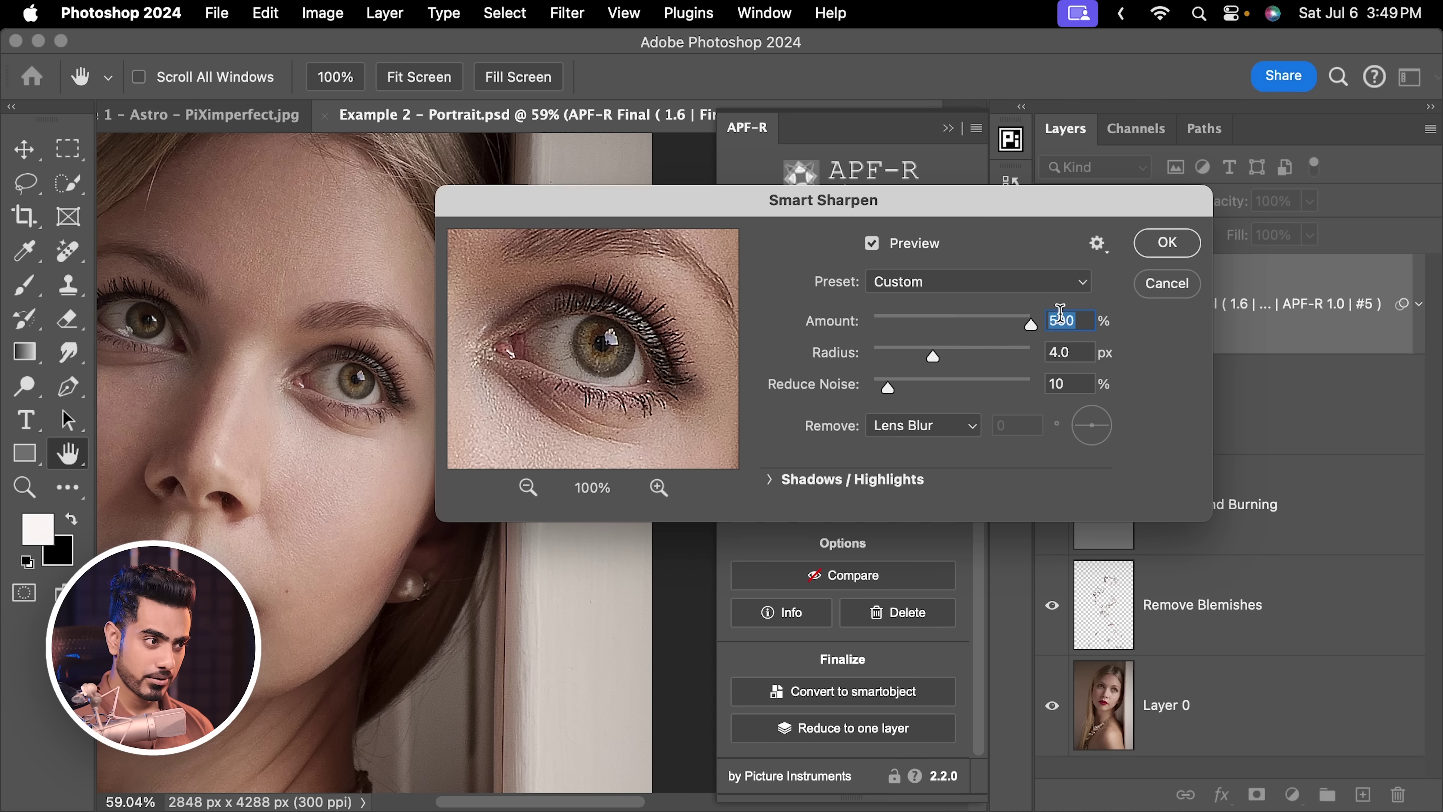
pyautogui.click(885, 357)
pyautogui.moveTo(897, 357); pyautogui.dragTo(940, 358)
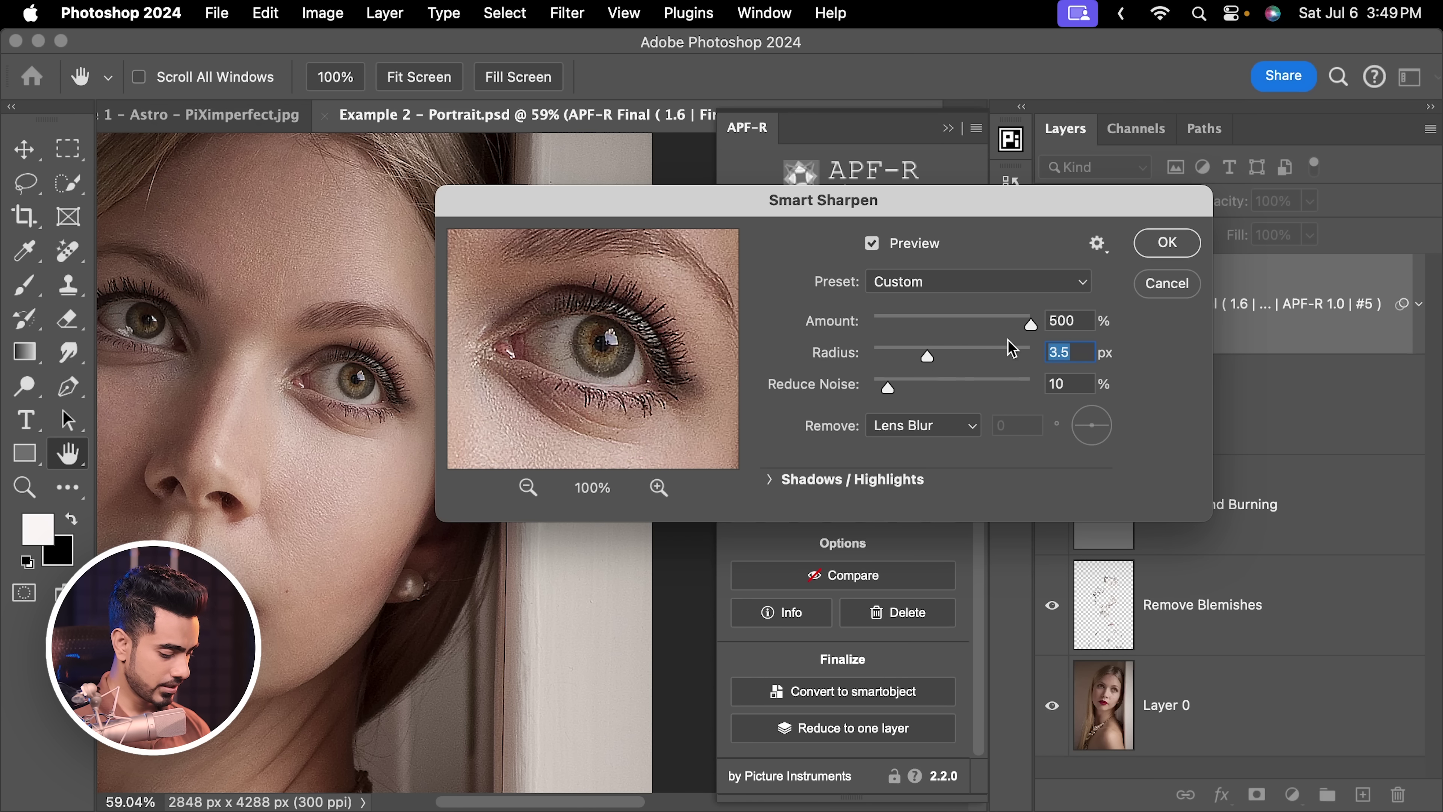
# - Set the Smart Sharpen radius to 3.6 px, adjust the amount, and apply the filter
pyautogui.write('3.6')
pyautogui.click(891, 324)
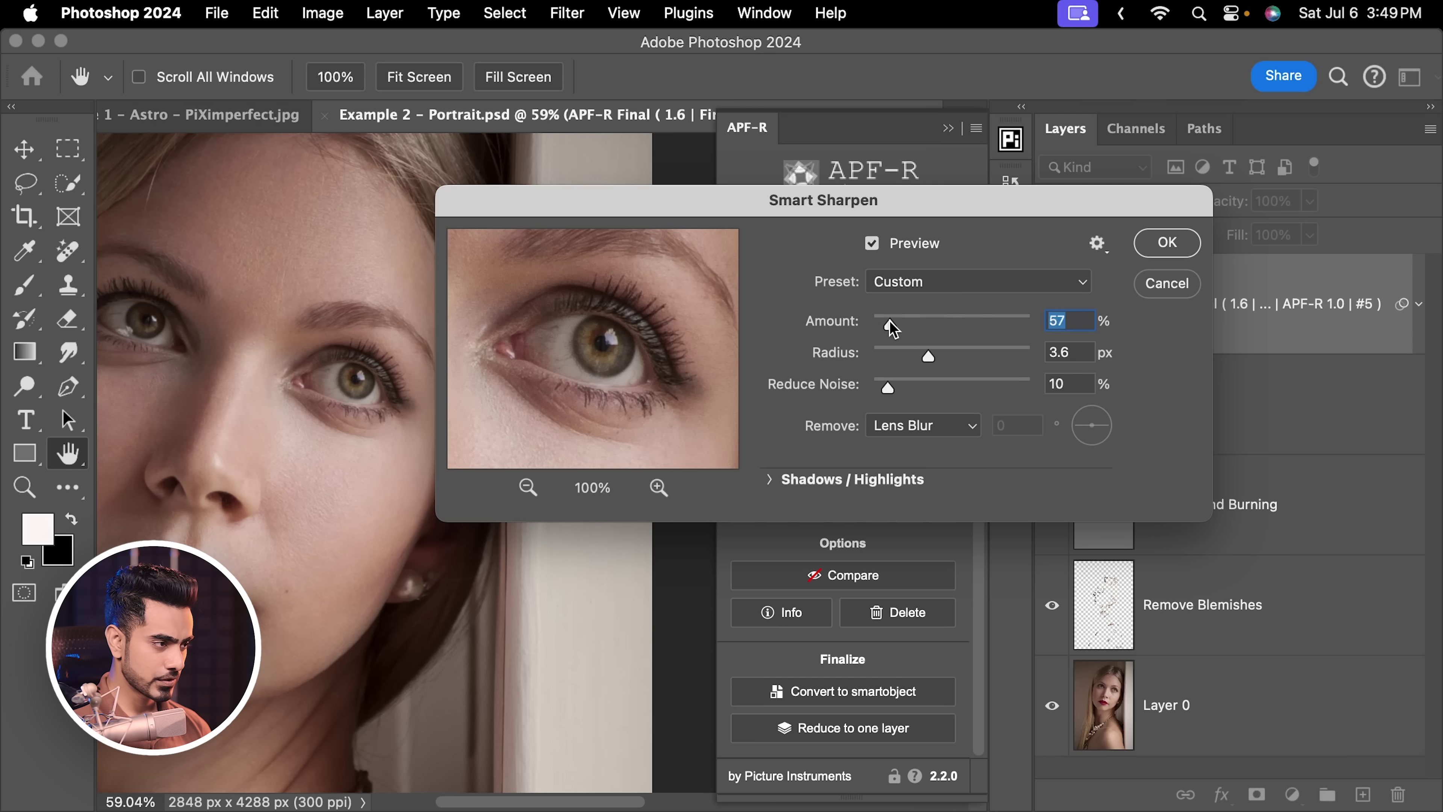
pyautogui.click(910, 328)
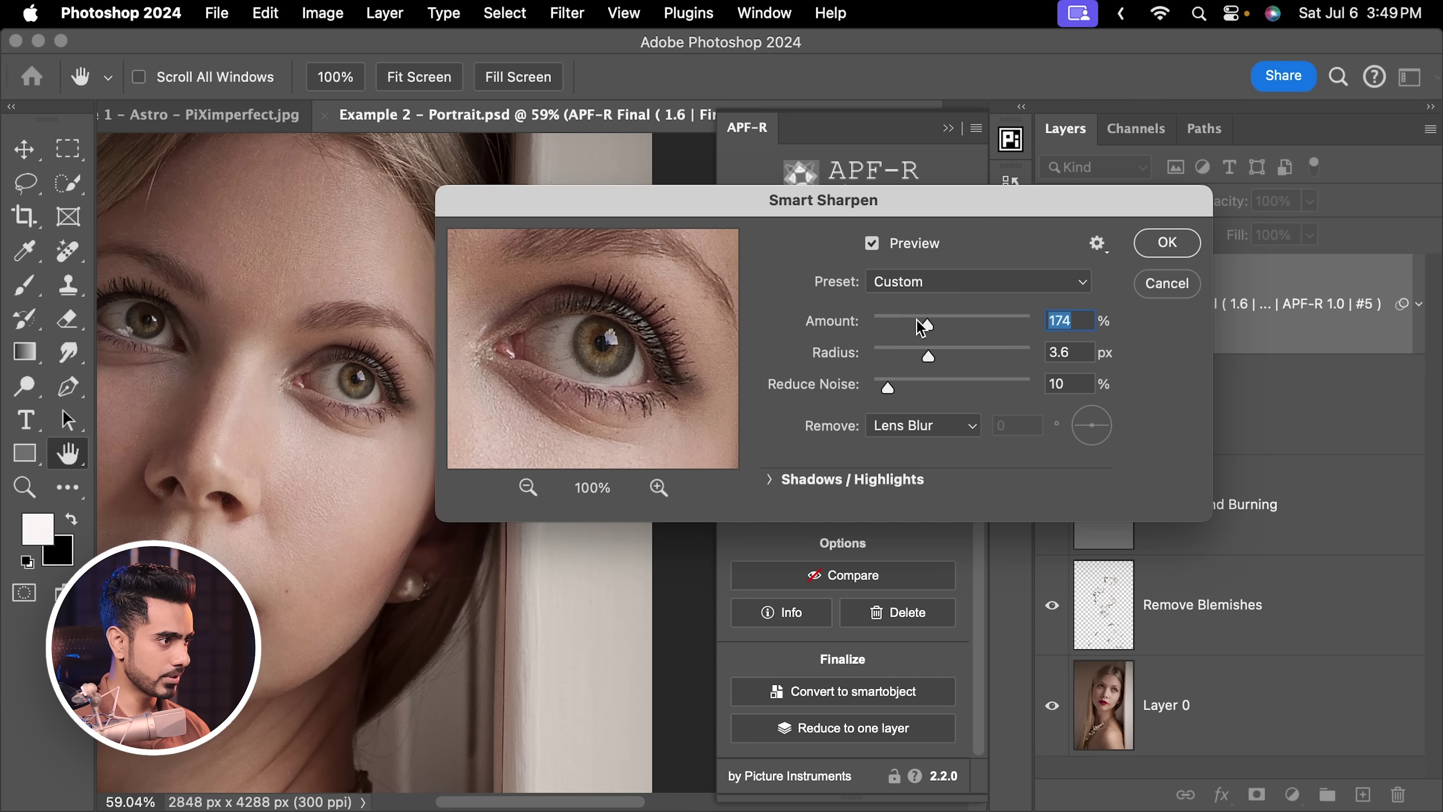
pyautogui.moveTo(920, 328); pyautogui.dragTo(922, 326)
pyautogui.write('18')
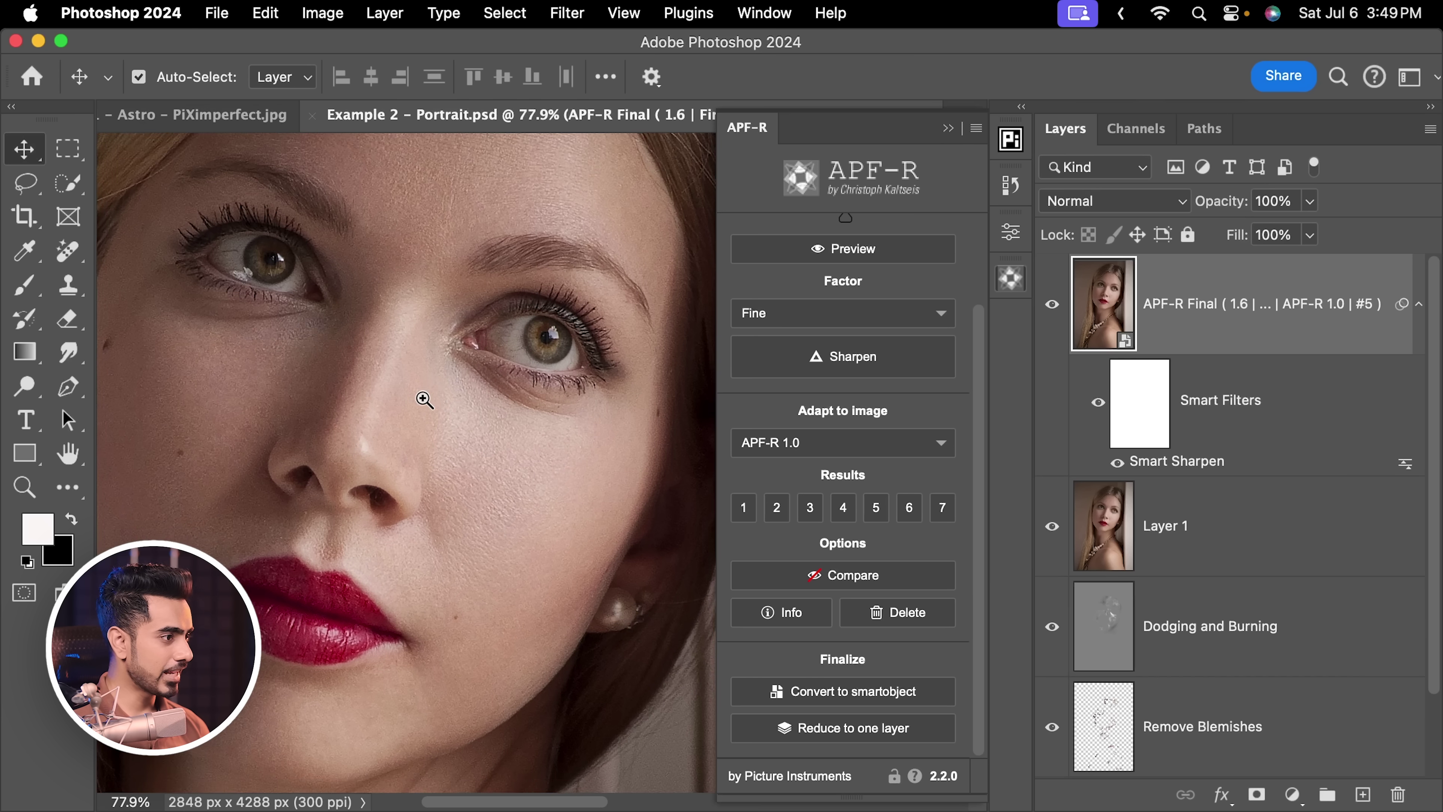
pyautogui.moveTo(422, 399); pyautogui.dragTo(432, 410)
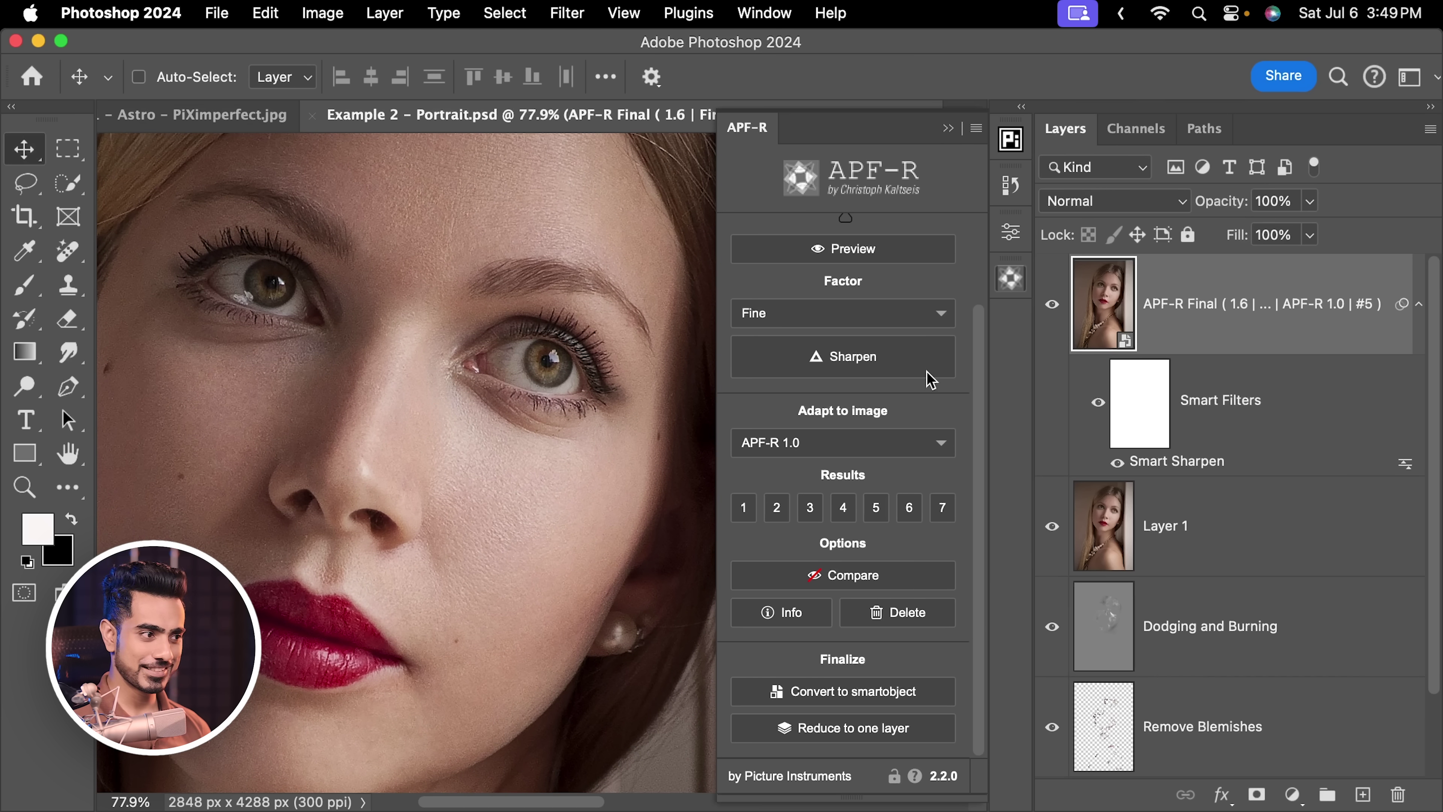
# - Hide and show the APF-R Final layer to compare against the original portrait
pyautogui.click(1052, 304)
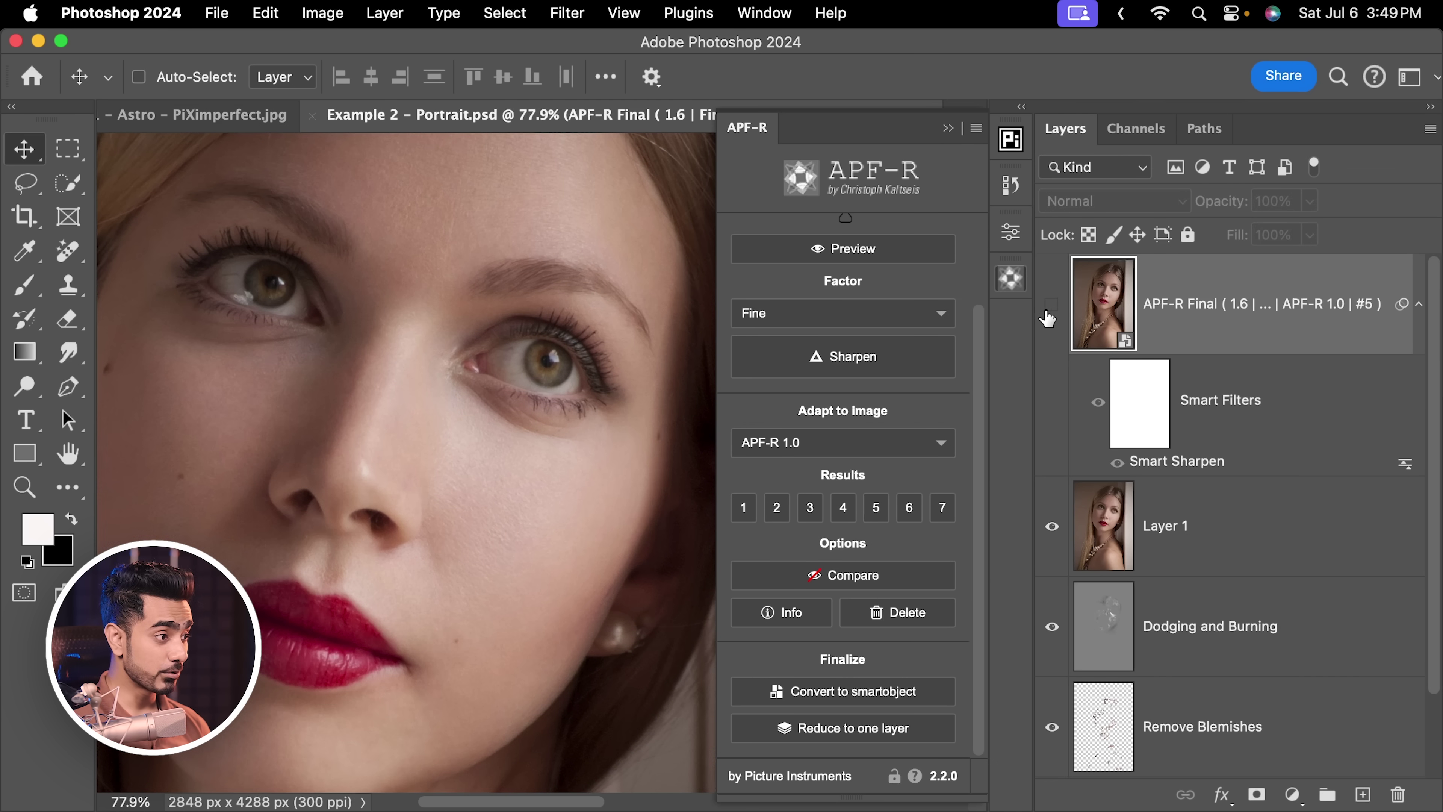
pyautogui.scroll(2, 500, 368)
pyautogui.scroll(5, 500, 368)
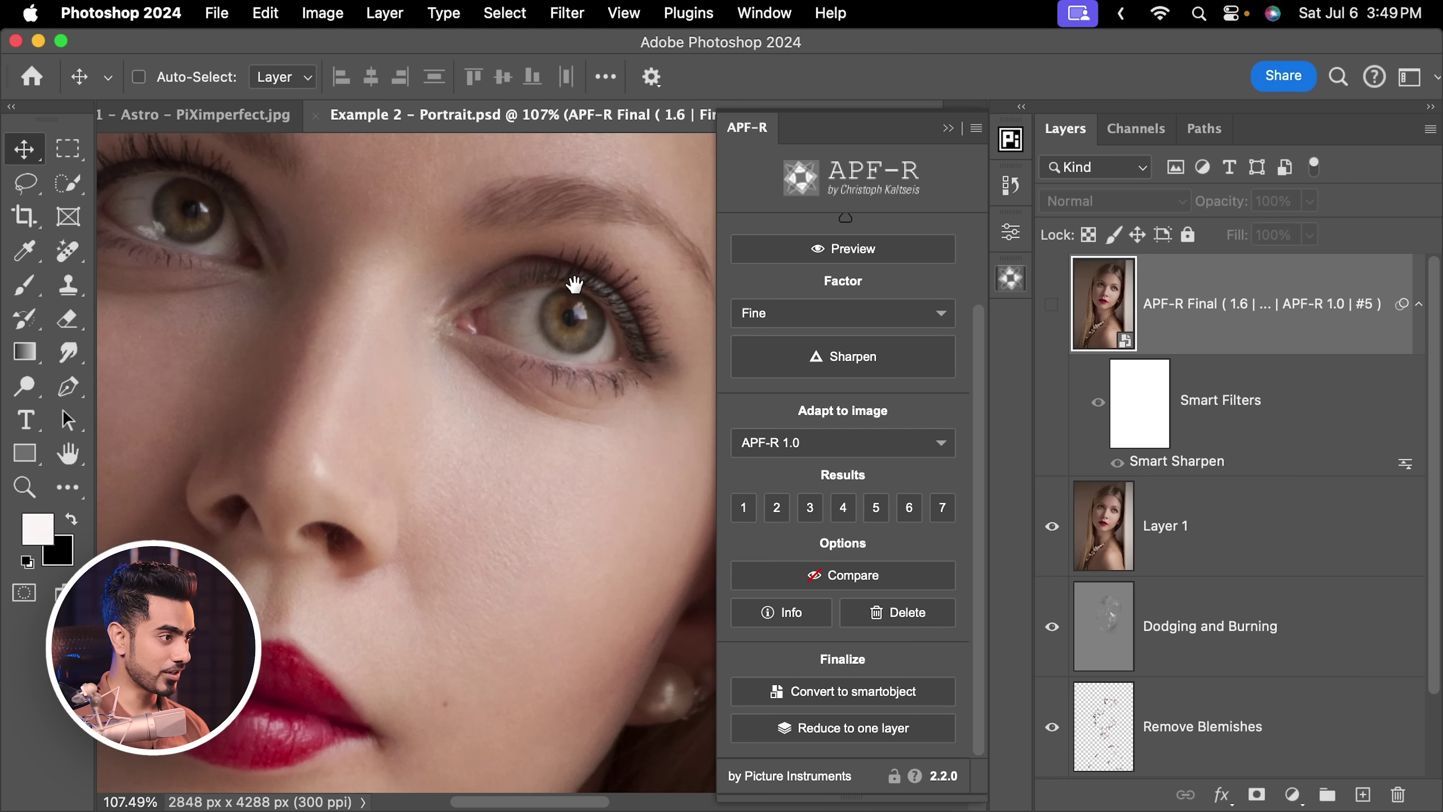
pyautogui.click(1050, 305)
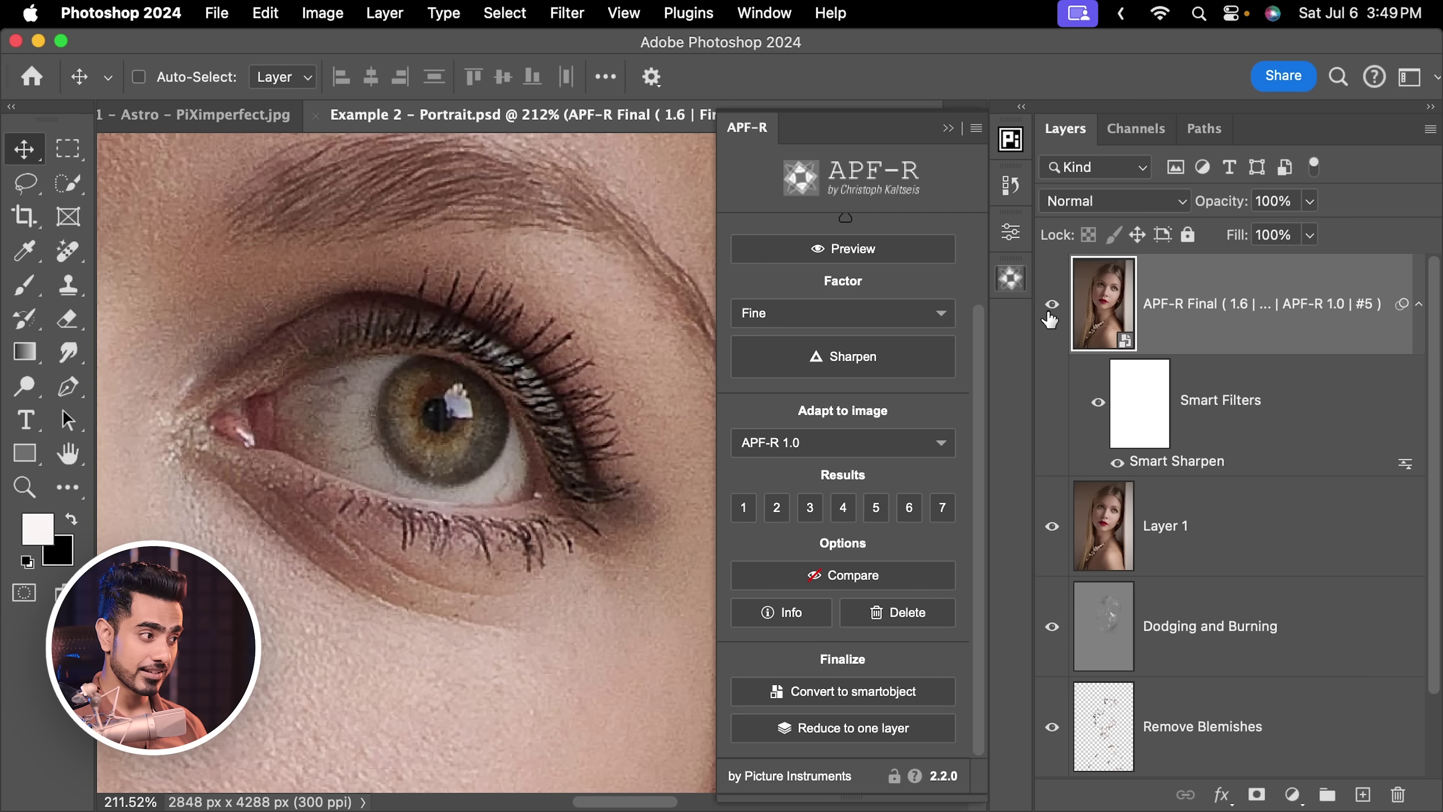
pyautogui.scroll(-2, 543, 358)
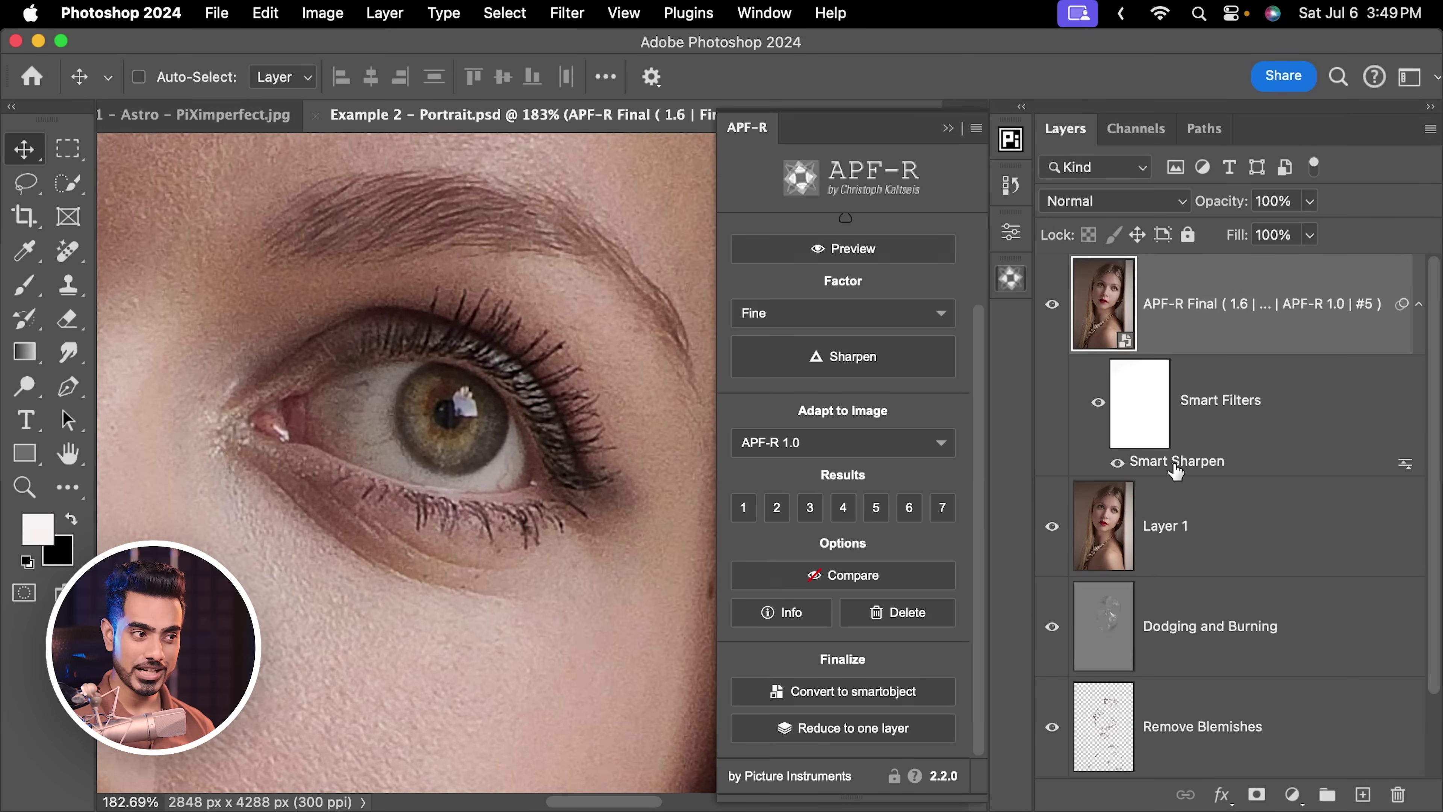
# - Lower the Smart Sharpen amount to 100%, then compare it with the unsharpened portrait again
pyautogui.doubleClick(1166, 465)
pyautogui.moveTo(828, 191); pyautogui.dragTo(1144, 268)
pyautogui.moveTo(1219, 405); pyautogui.dragTo(1184, 403)
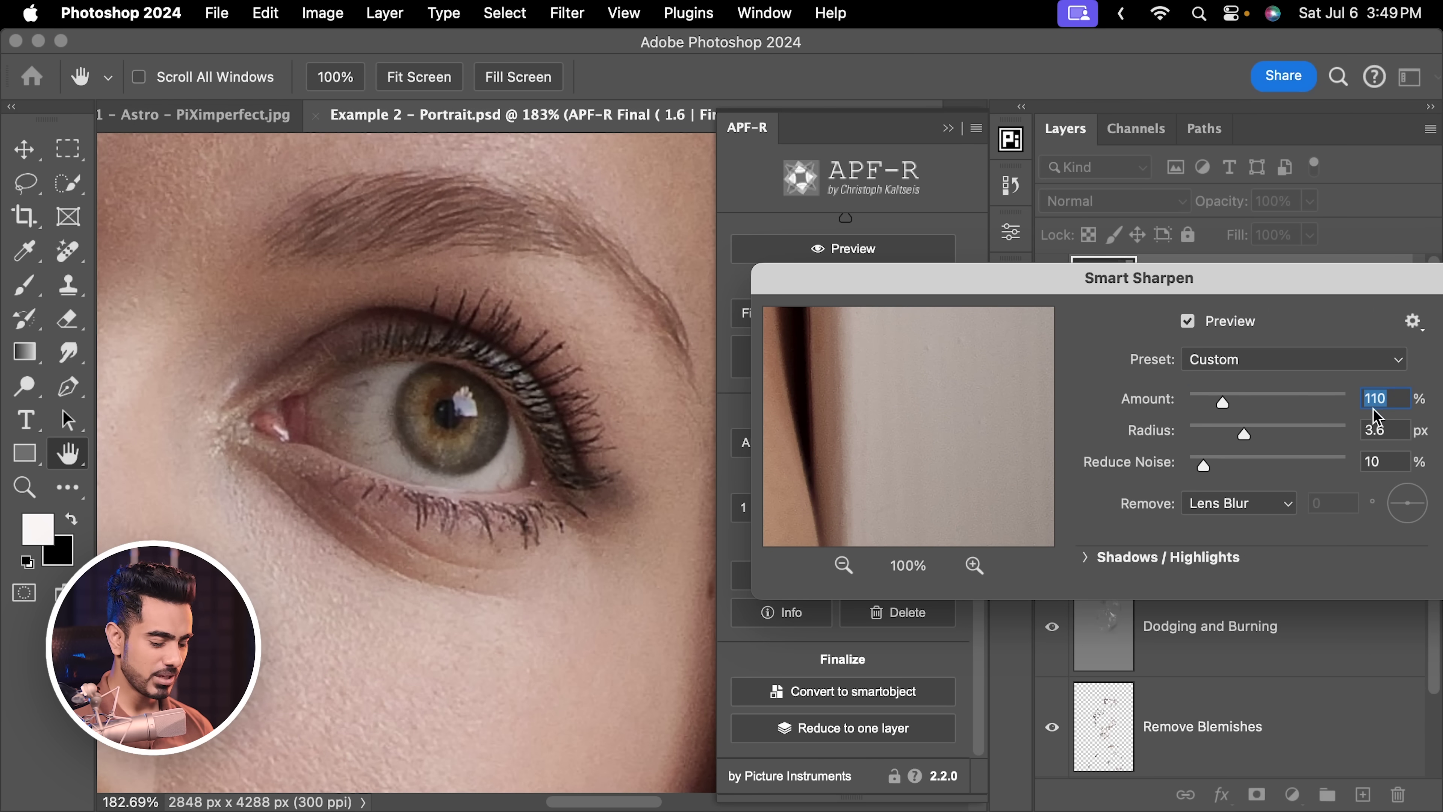
pyautogui.write('1')
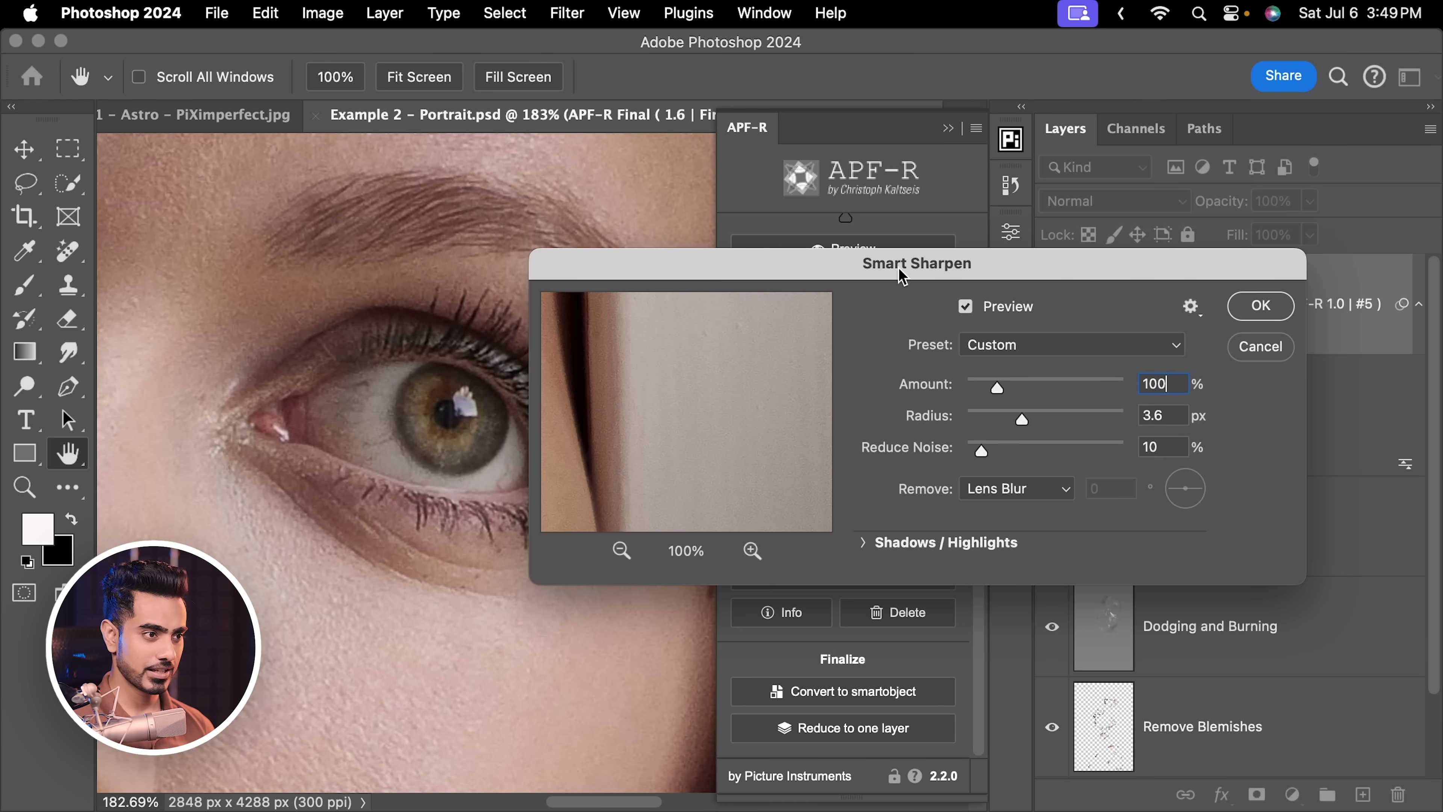
pyautogui.click(1266, 310)
pyautogui.moveTo(452, 334); pyautogui.dragTo(483, 290)
pyautogui.click(1053, 307)
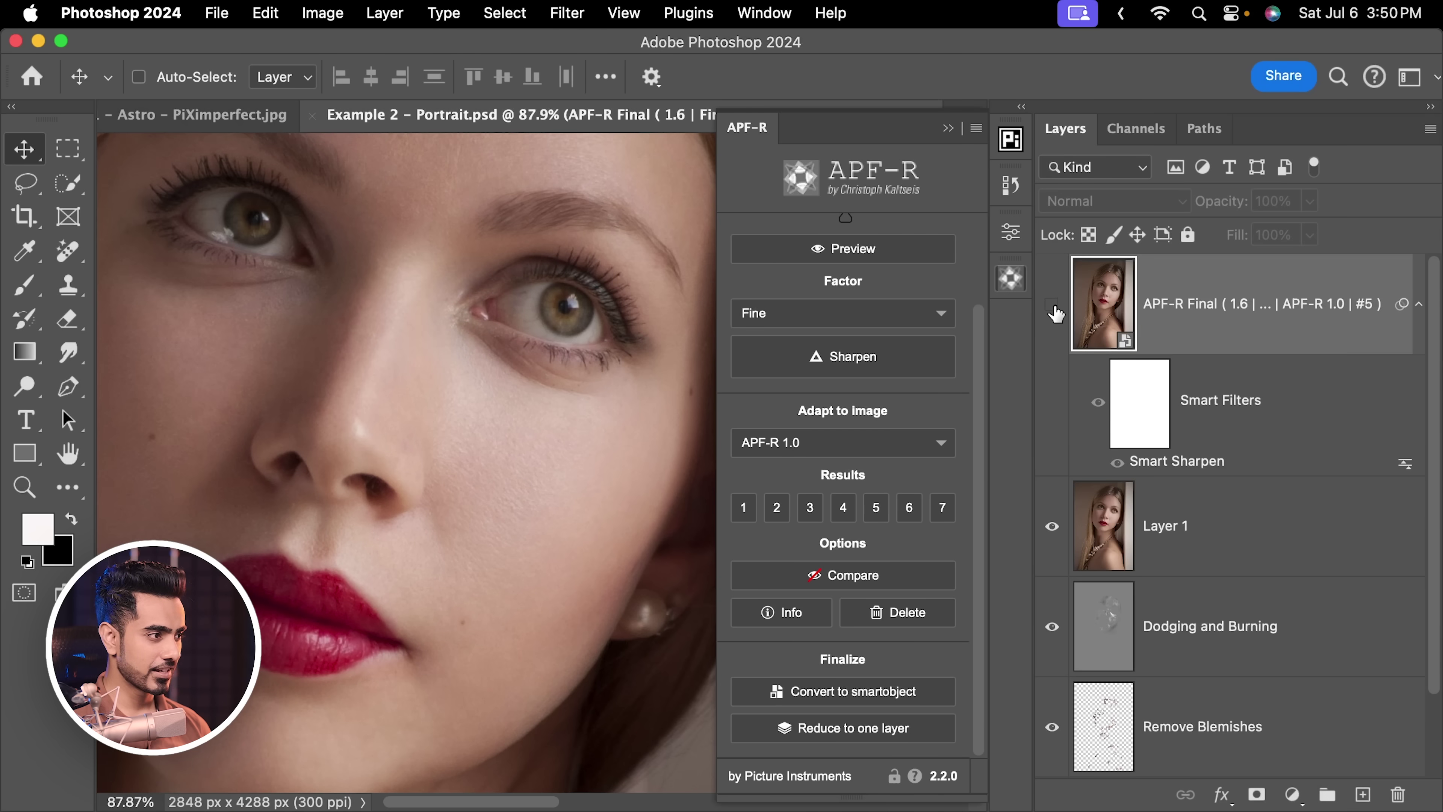
pyautogui.click(1053, 307)
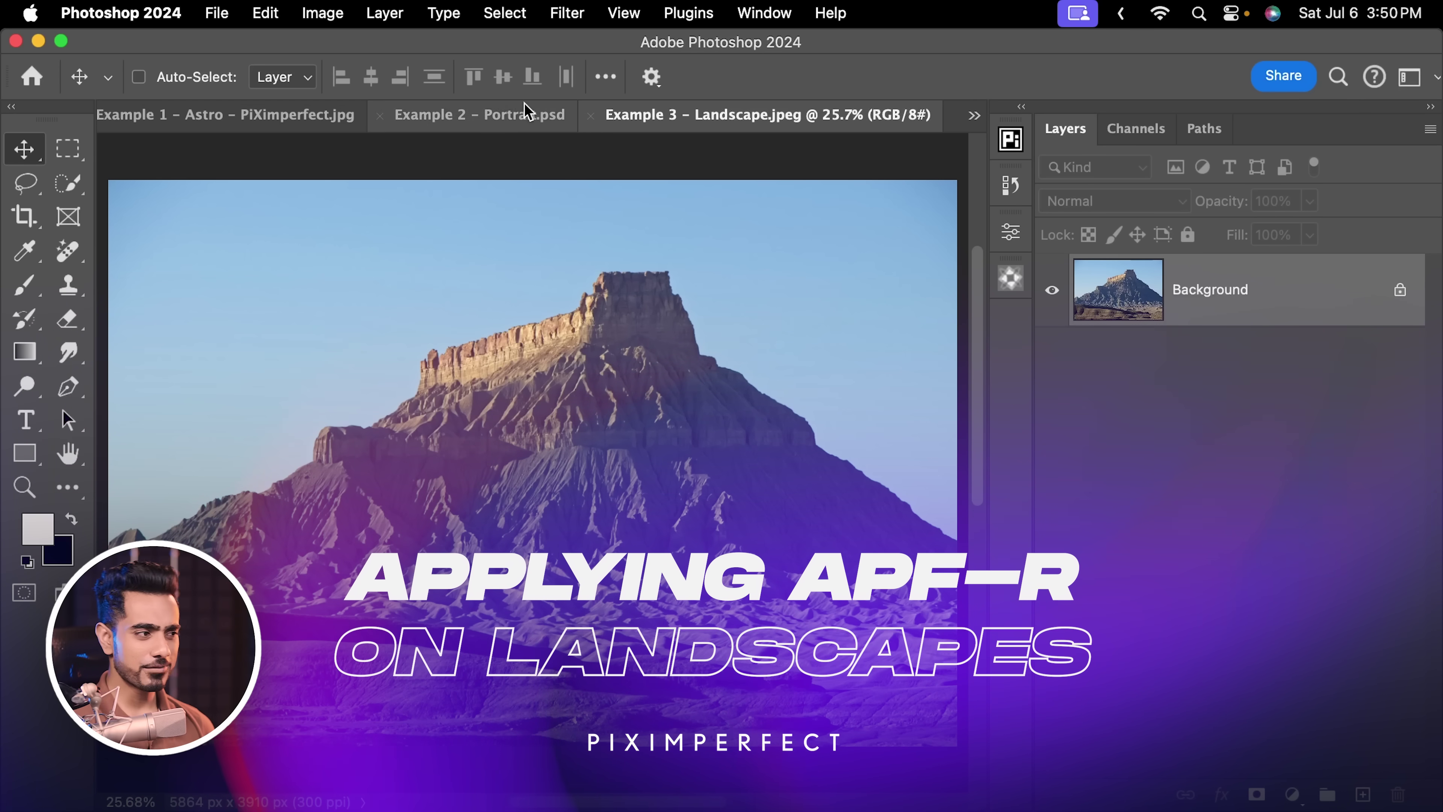
# - Zoom in on the mesa cliffs and create the APF-R blurred preview layer
pyautogui.moveTo(606, 306); pyautogui.dragTo(722, 313)
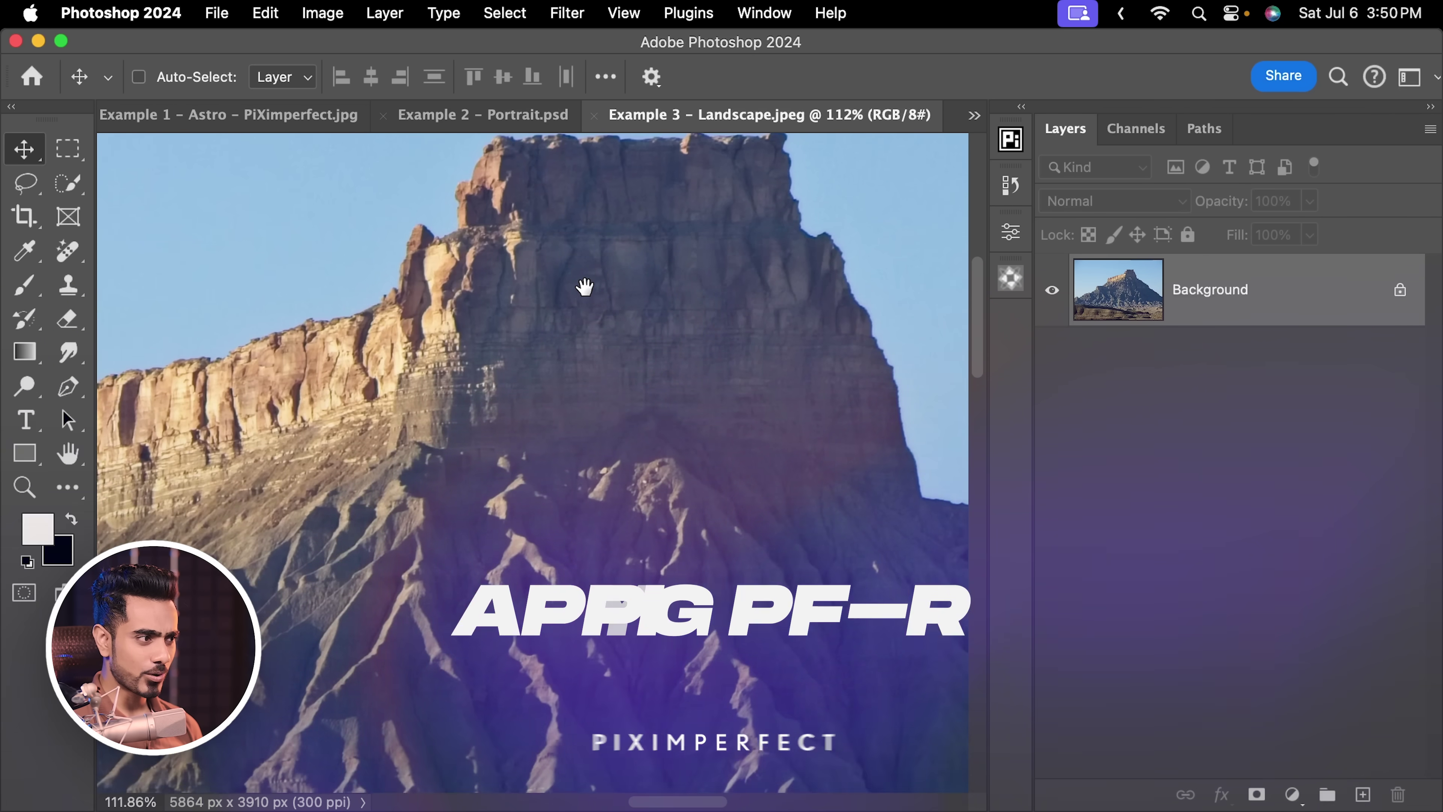
pyautogui.moveTo(584, 287); pyautogui.dragTo(579, 383)
pyautogui.moveTo(403, 374); pyautogui.dragTo(585, 449)
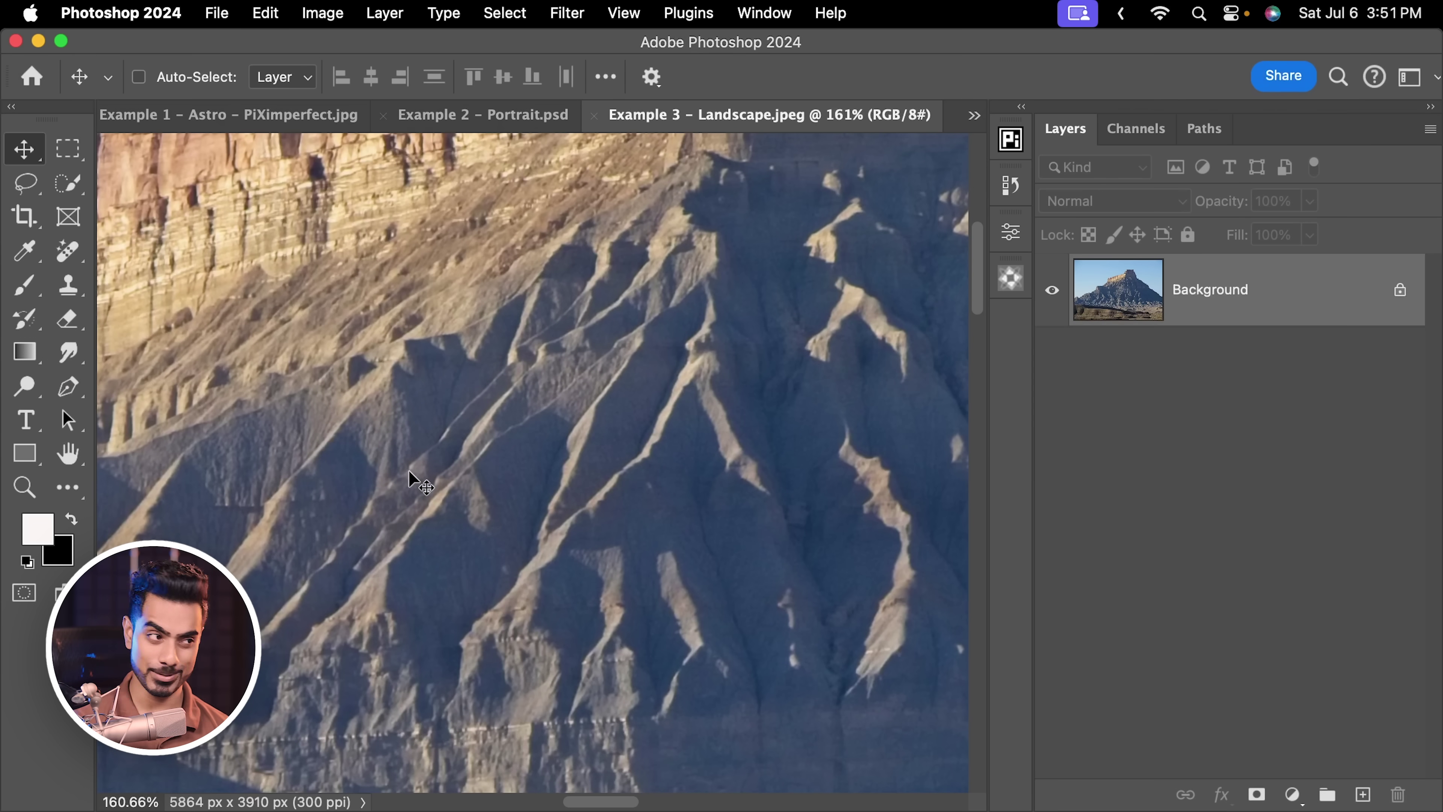
pyautogui.click(1014, 284)
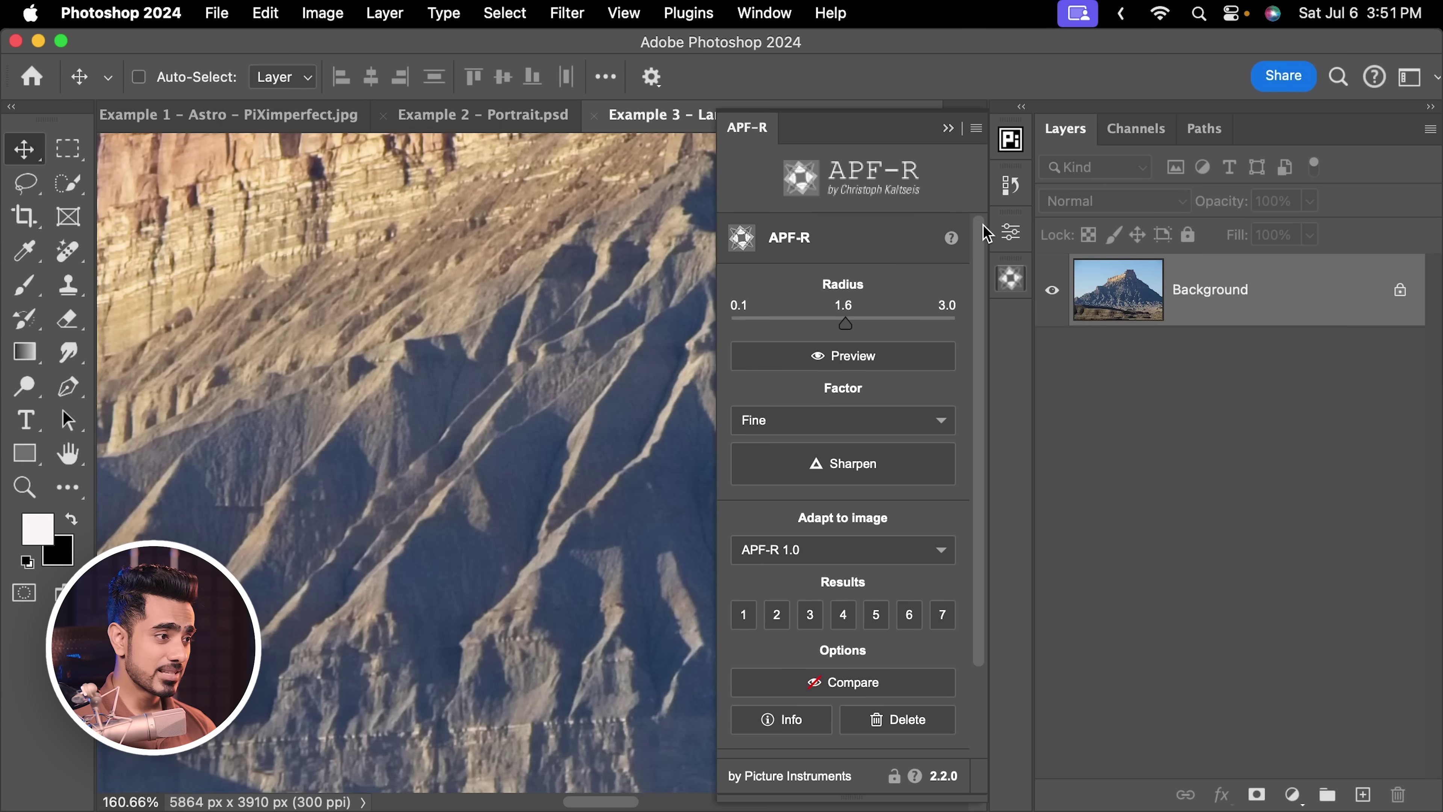
pyautogui.click(823, 356)
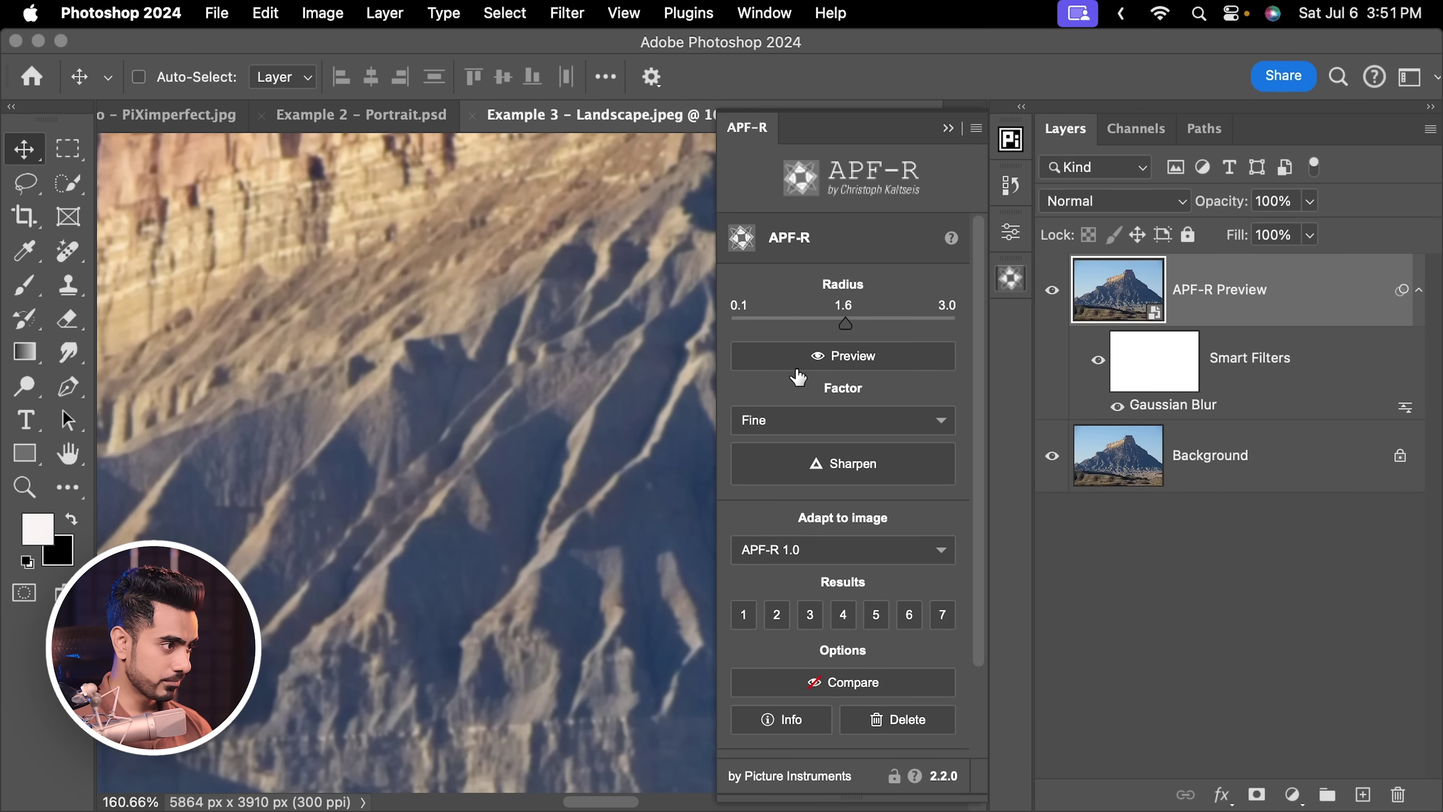
# - Float the APF-R panel and set the sharpening radius to 1.2
pyautogui.moveTo(642, 342); pyautogui.dragTo(489, 348)
pyautogui.moveTo(833, 126); pyautogui.dragTo(824, 191)
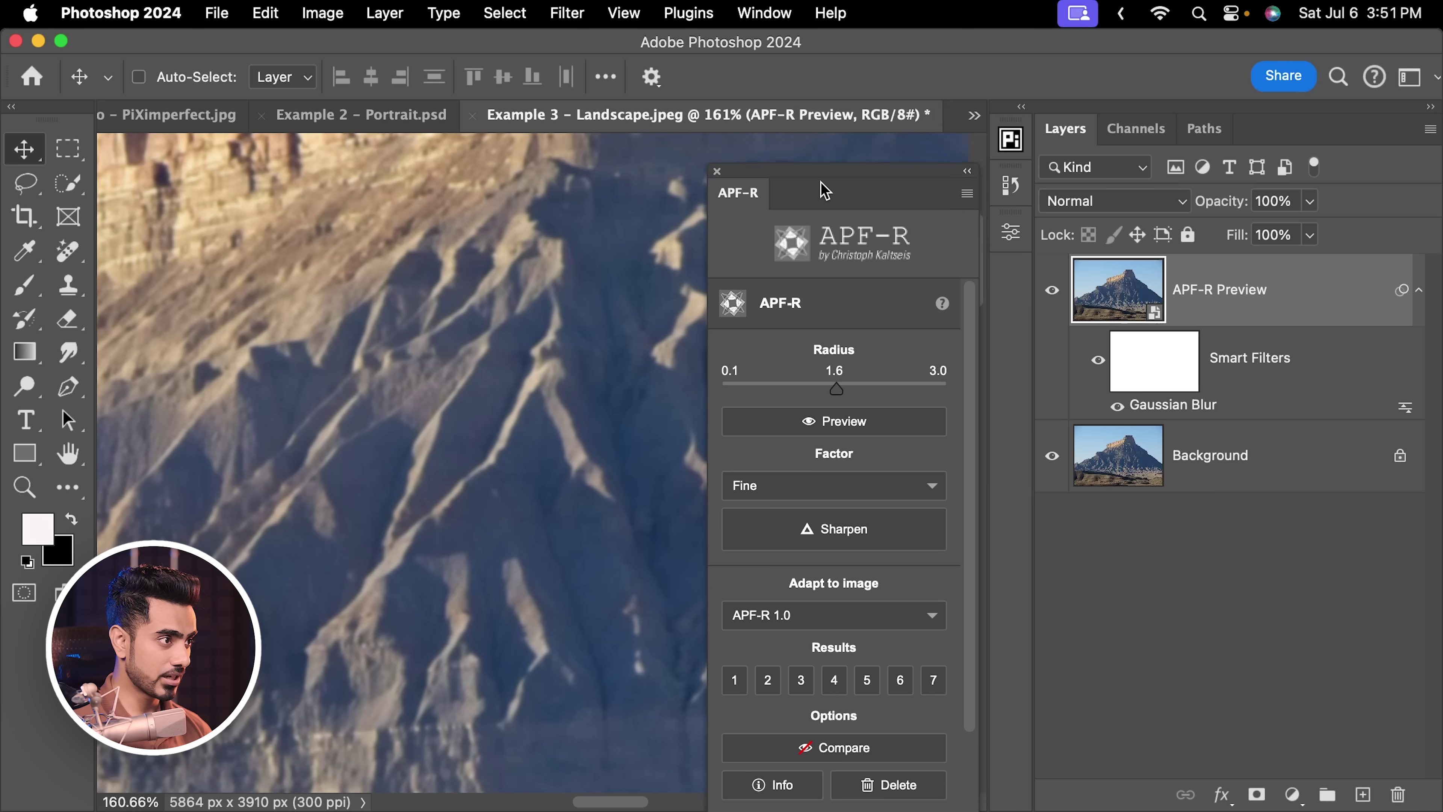
pyautogui.moveTo(836, 389); pyautogui.dragTo(720, 389)
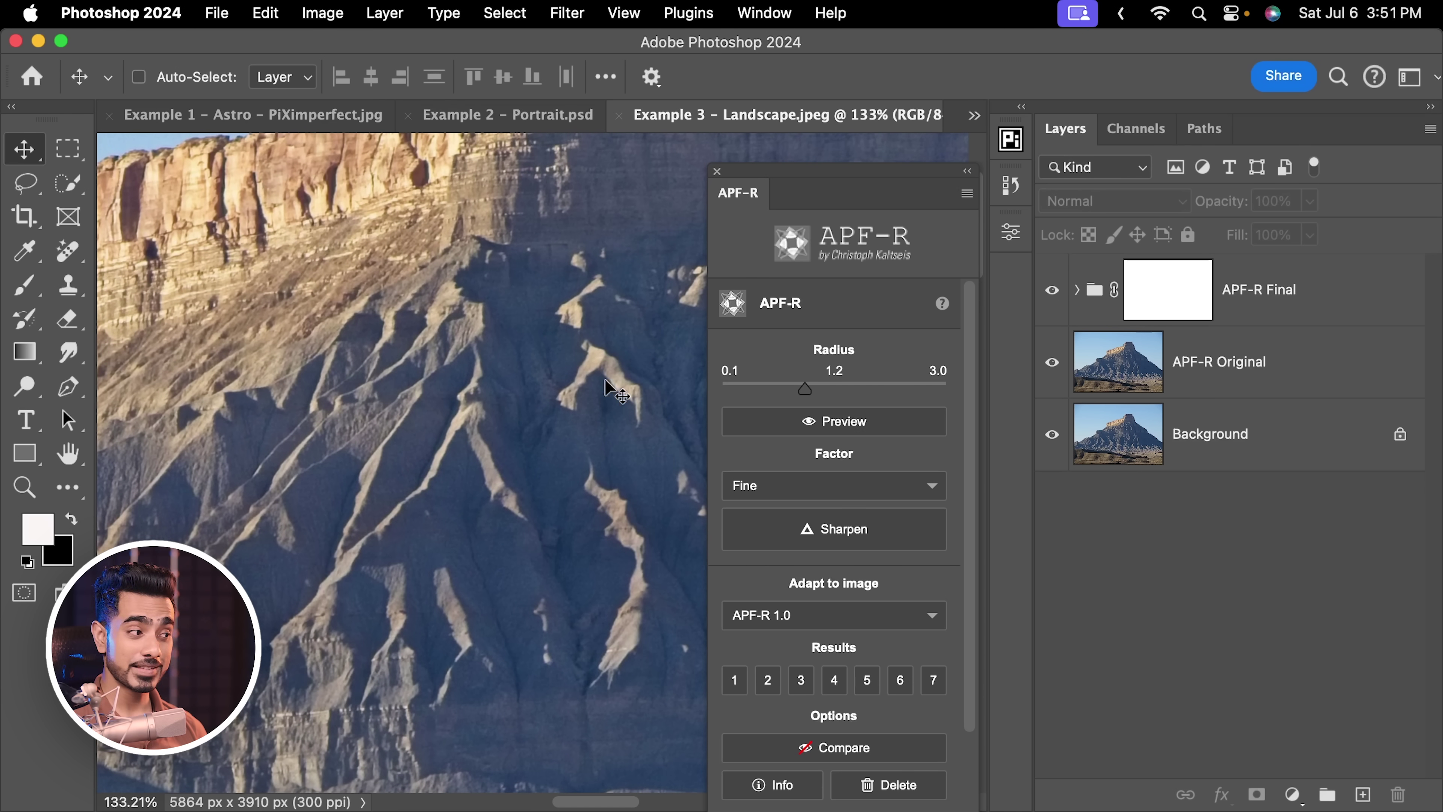
# - Set Adapt to image to Off and toggle APF-R Final to compare with the original
pyautogui.scroll(-3, 977, 487)
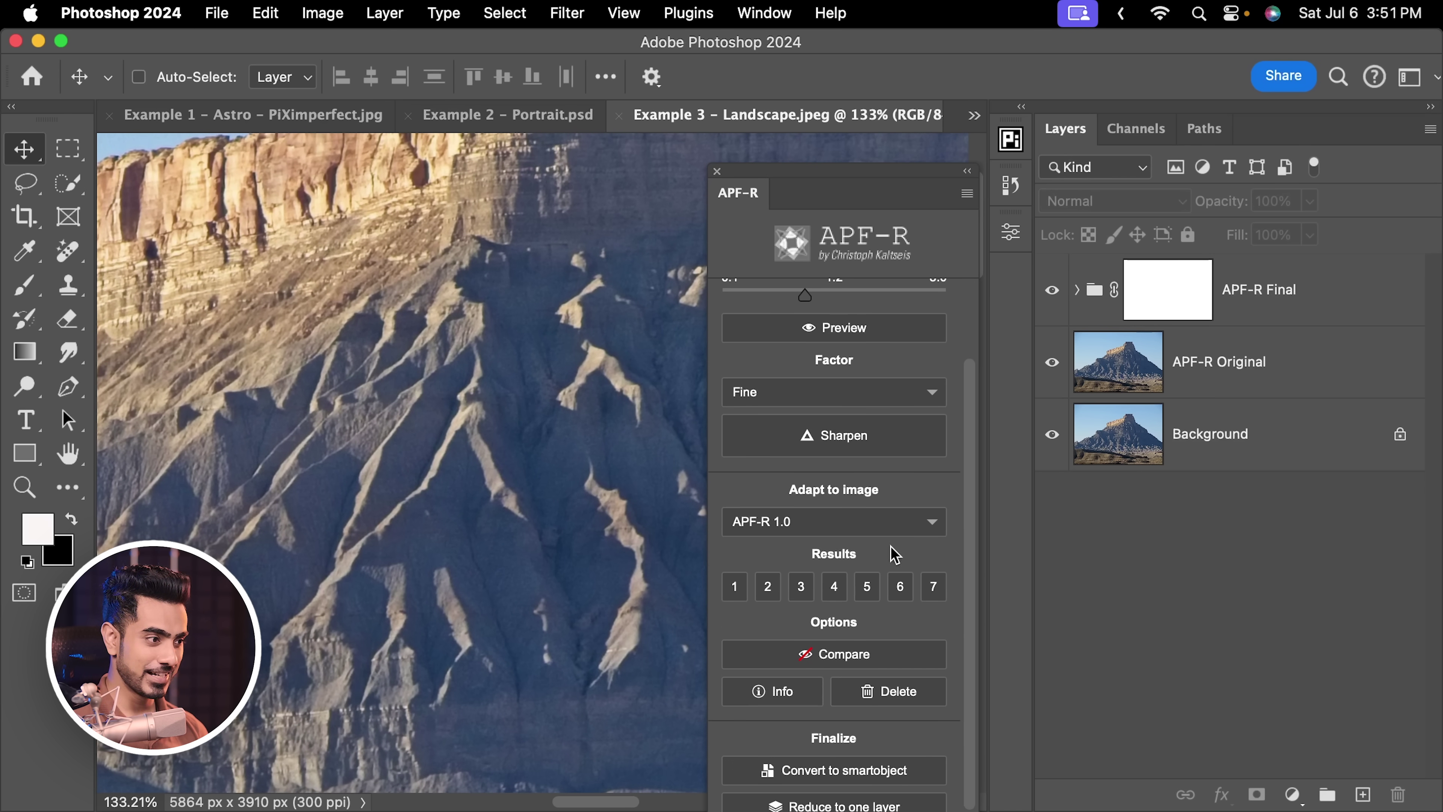
pyautogui.click(808, 528)
pyautogui.click(773, 559)
pyautogui.scroll(-5, 506, 423)
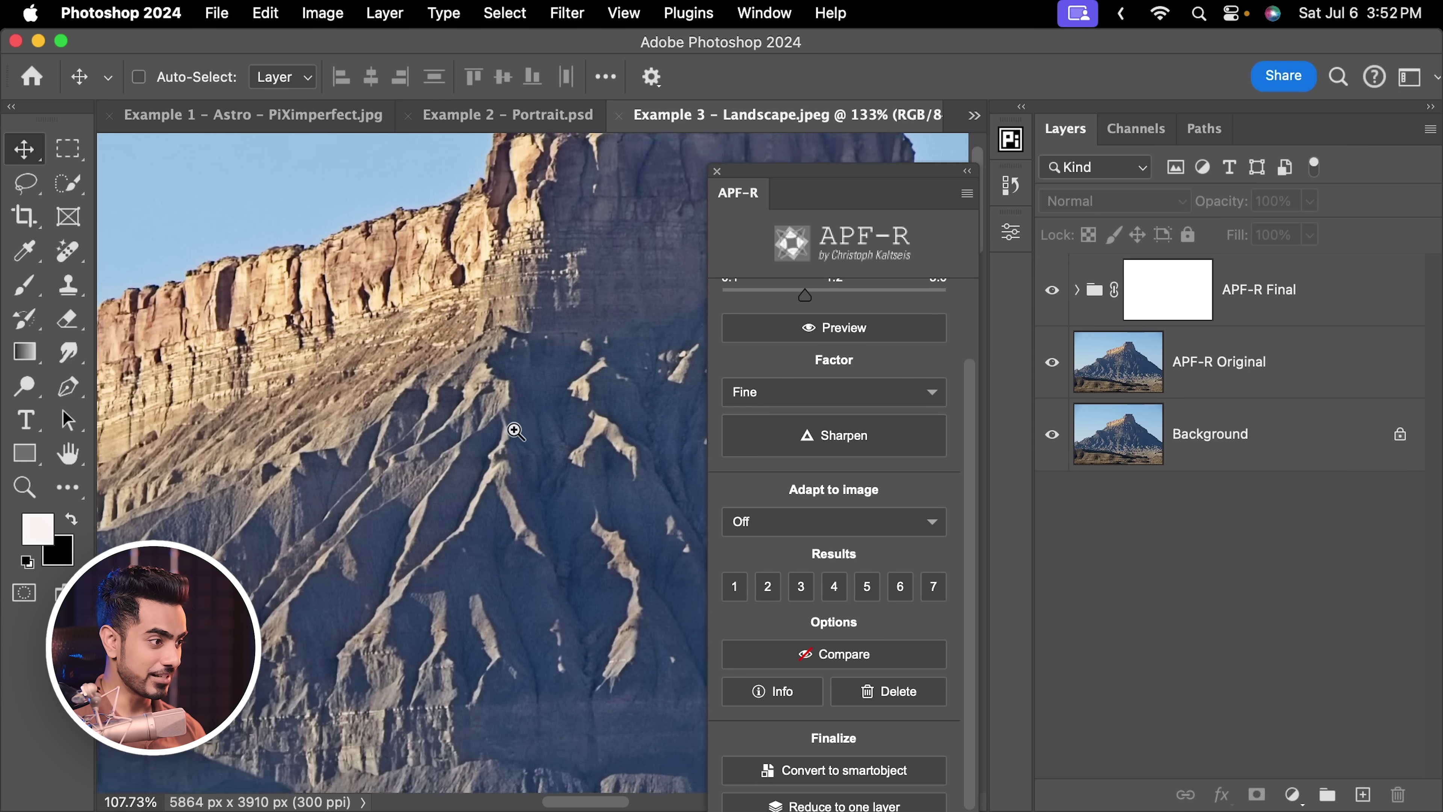
pyautogui.scroll(4, 431, 393)
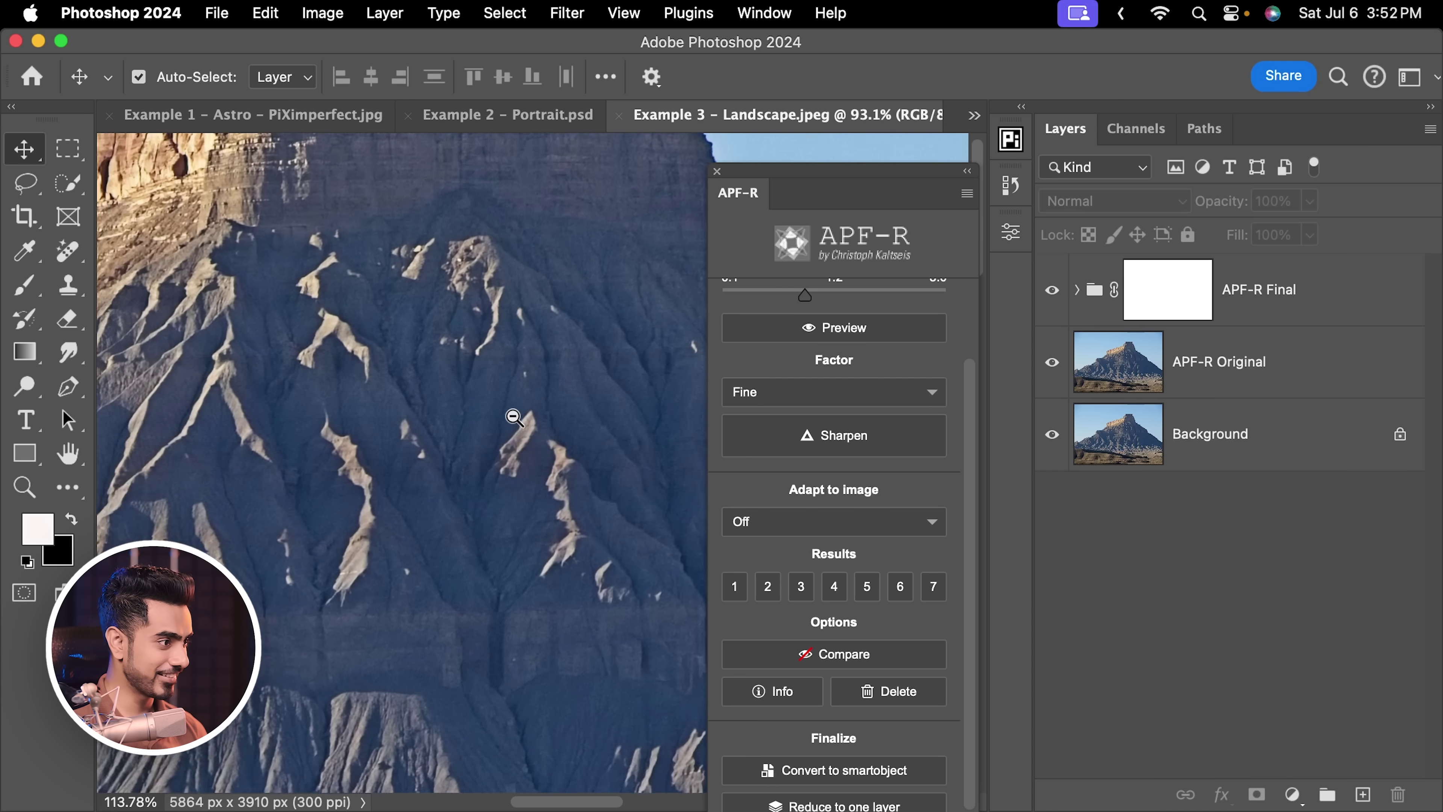
pyautogui.click(1051, 299)
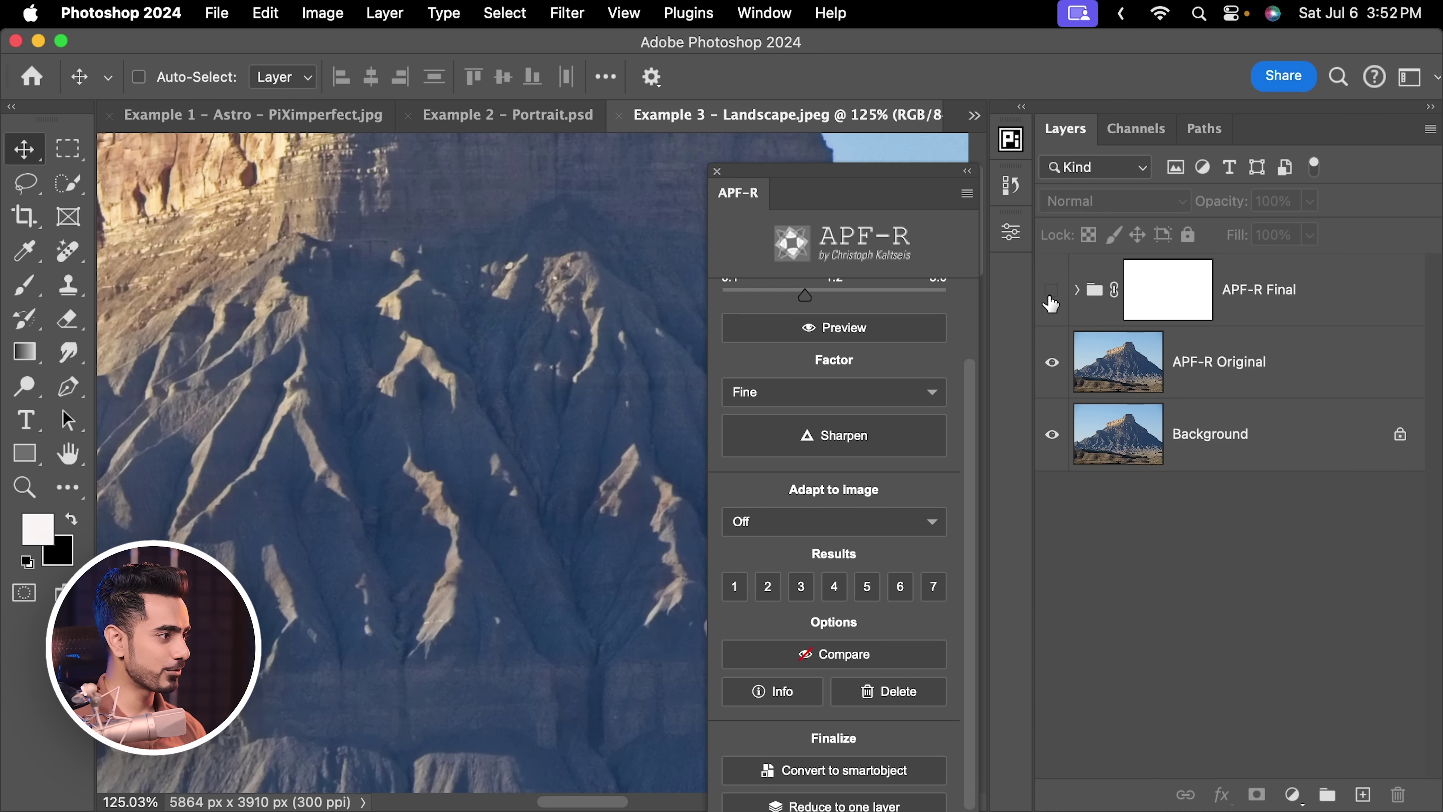
pyautogui.click(1051, 297)
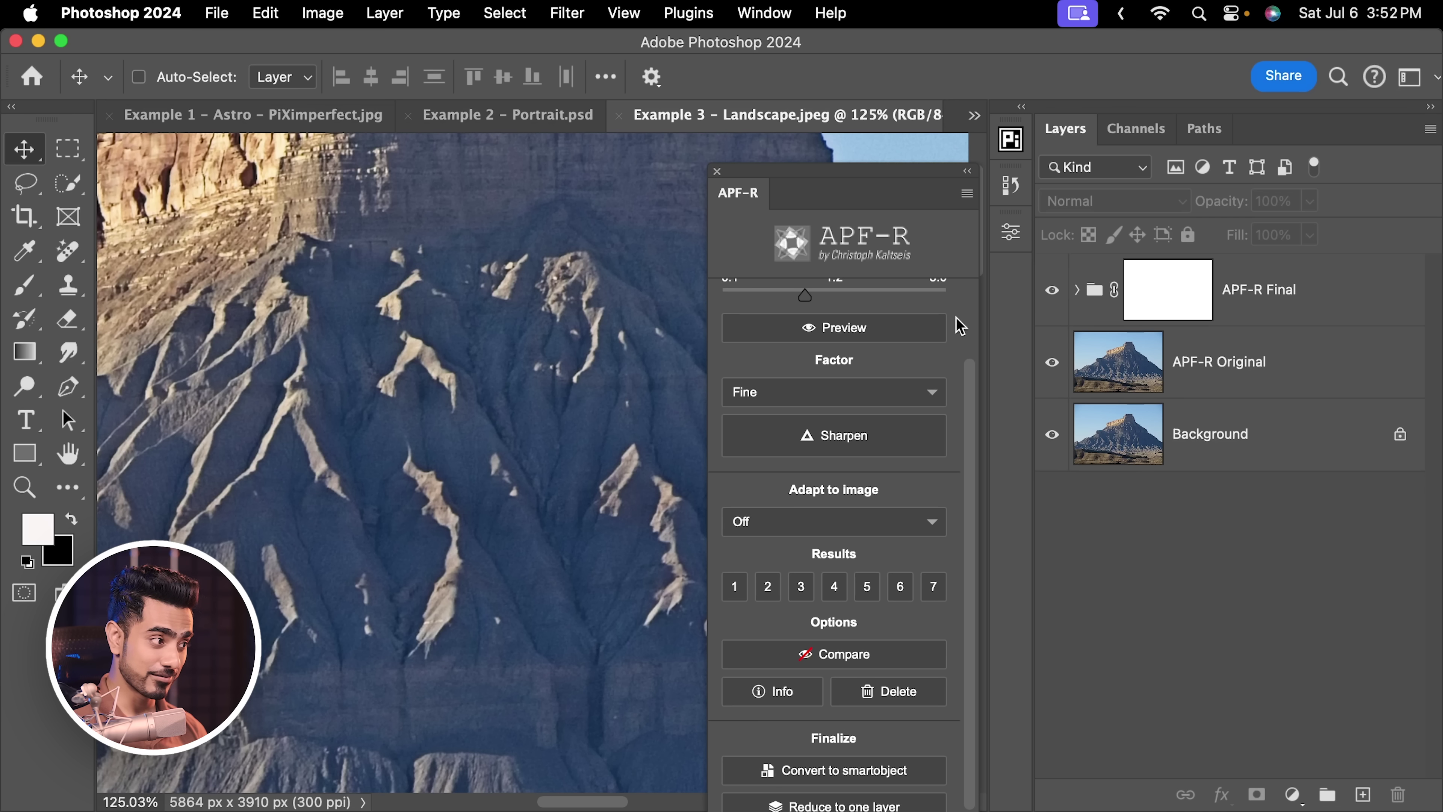
# - Scroll around the landscape to inspect the sharpened detail
pyautogui.scroll(-5, 403, 394)
pyautogui.hscroll(5, 413, 394)
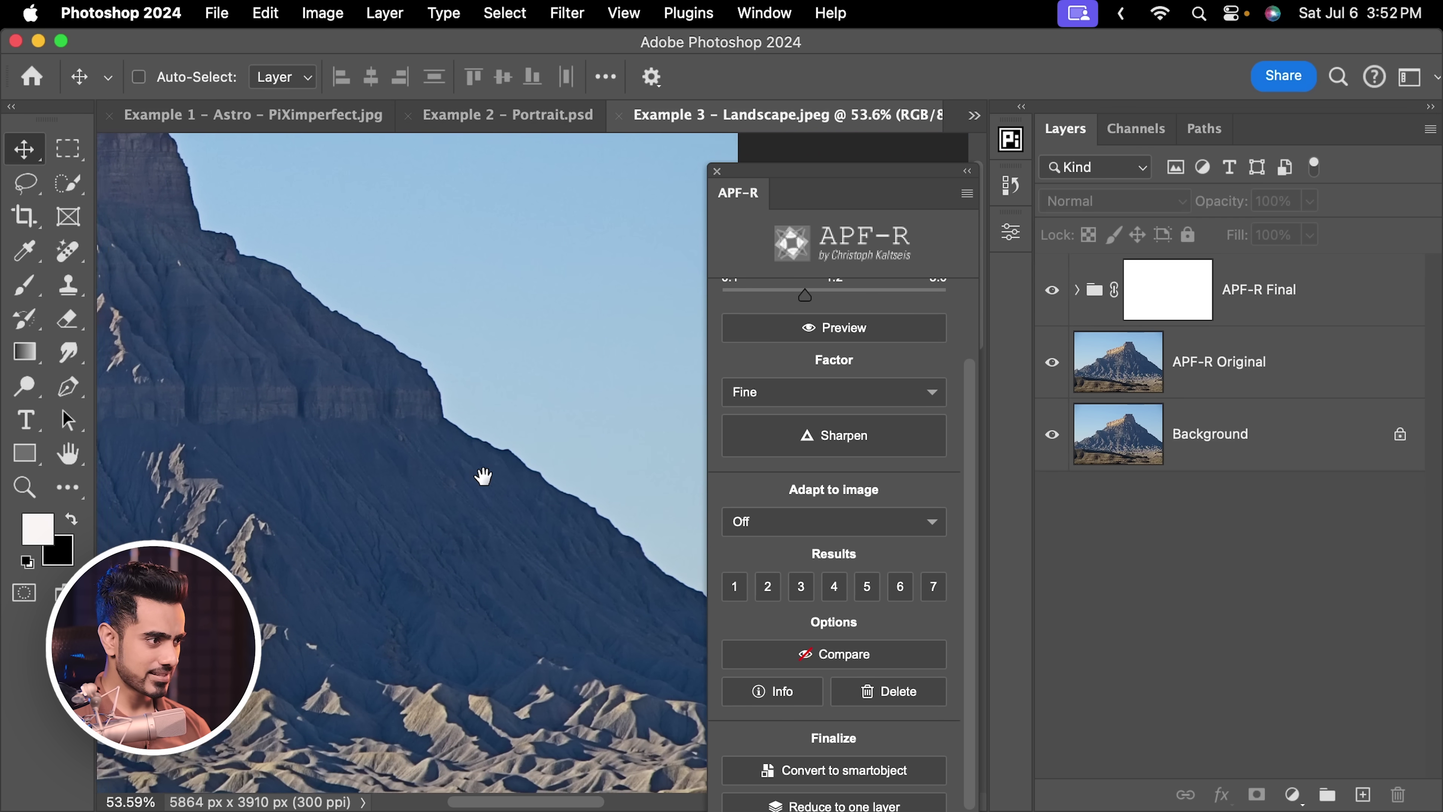
pyautogui.scroll(5, 484, 476)
pyautogui.hscroll(-3, 483, 476)
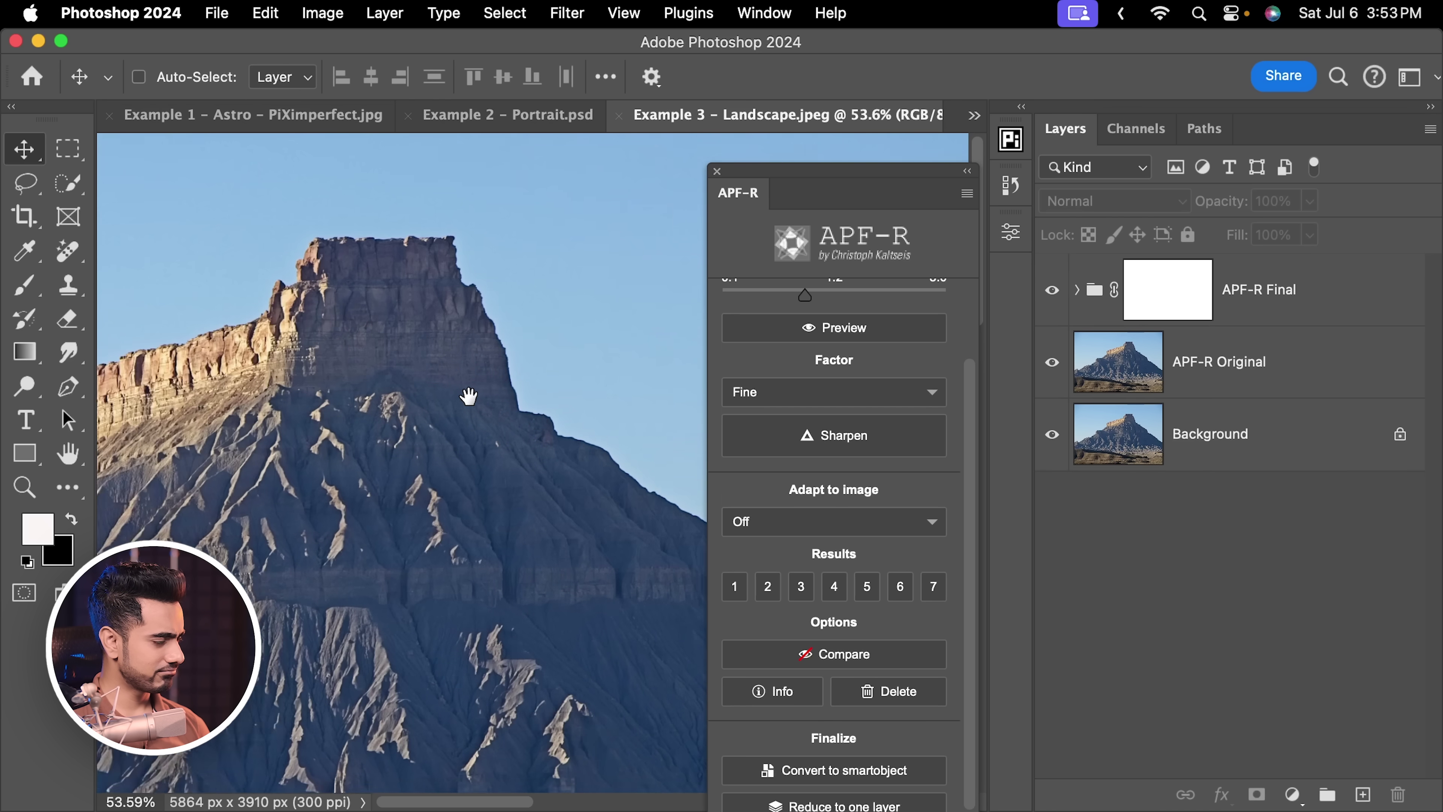
pyautogui.scroll(-5, 469, 396)
pyautogui.hscroll(-4, 469, 396)
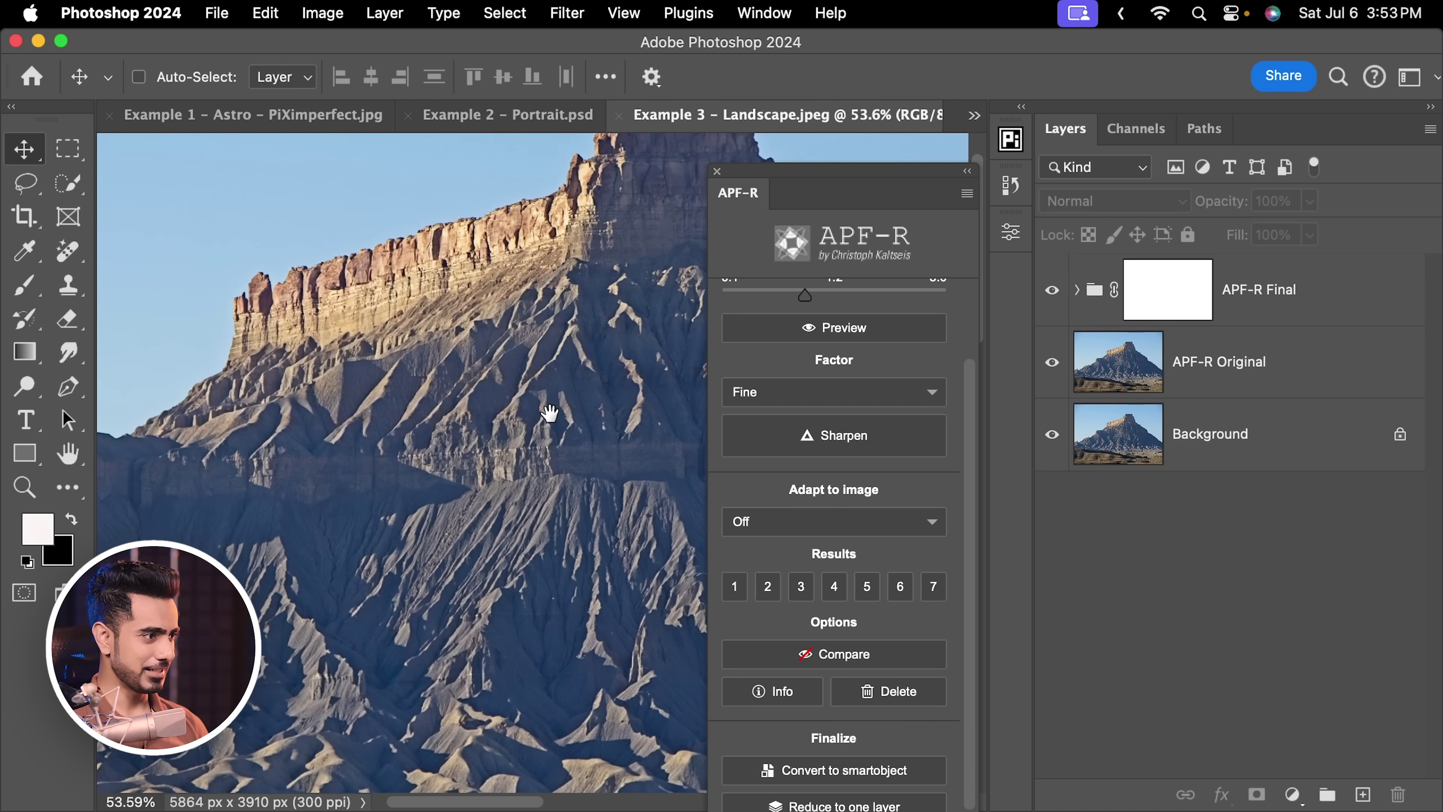
pyautogui.scroll(3, 550, 414)
pyautogui.hscroll(3, 549, 413)
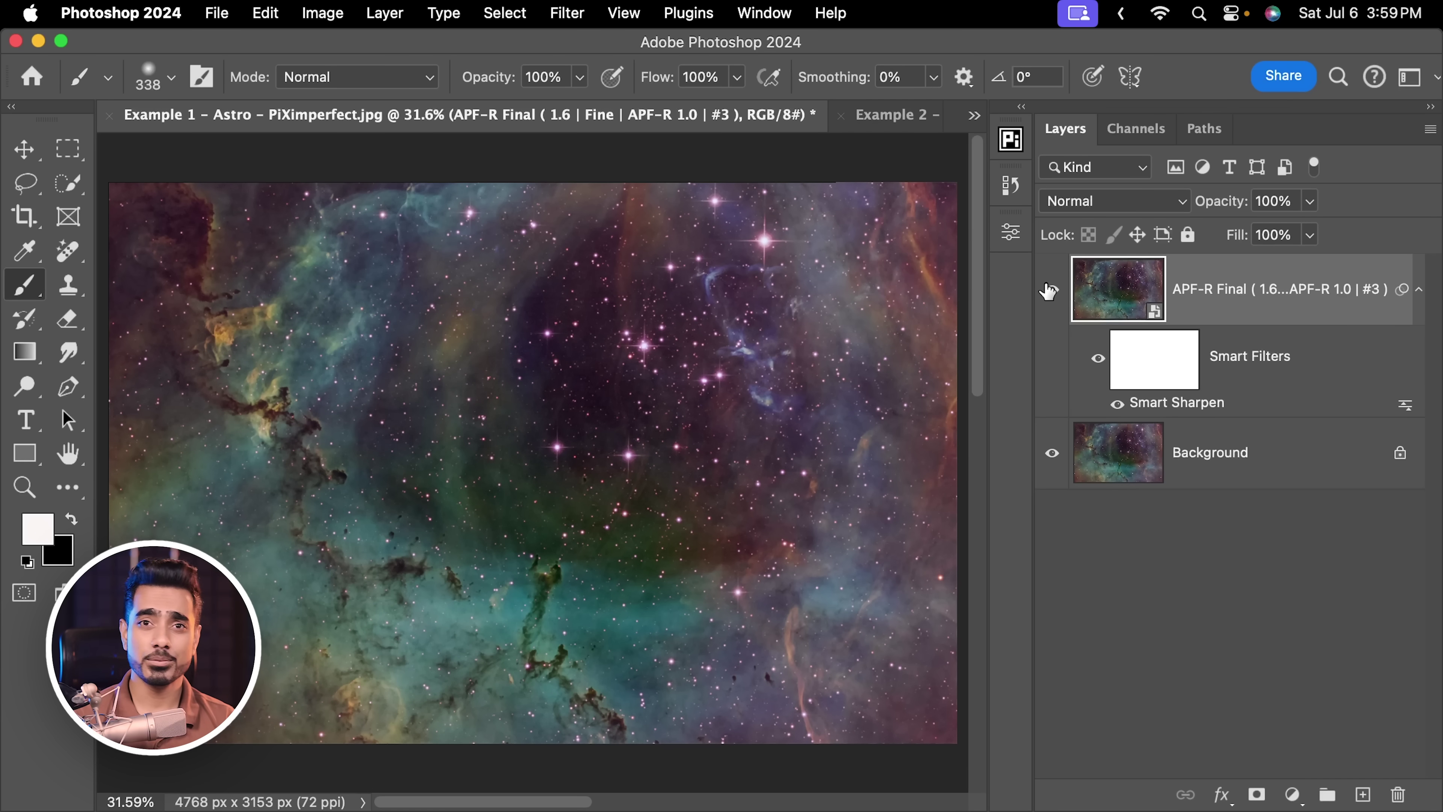
# - Scroll up through the Camera Raw settings for the nebula photo
pyautogui.scroll(6, 250, 289)
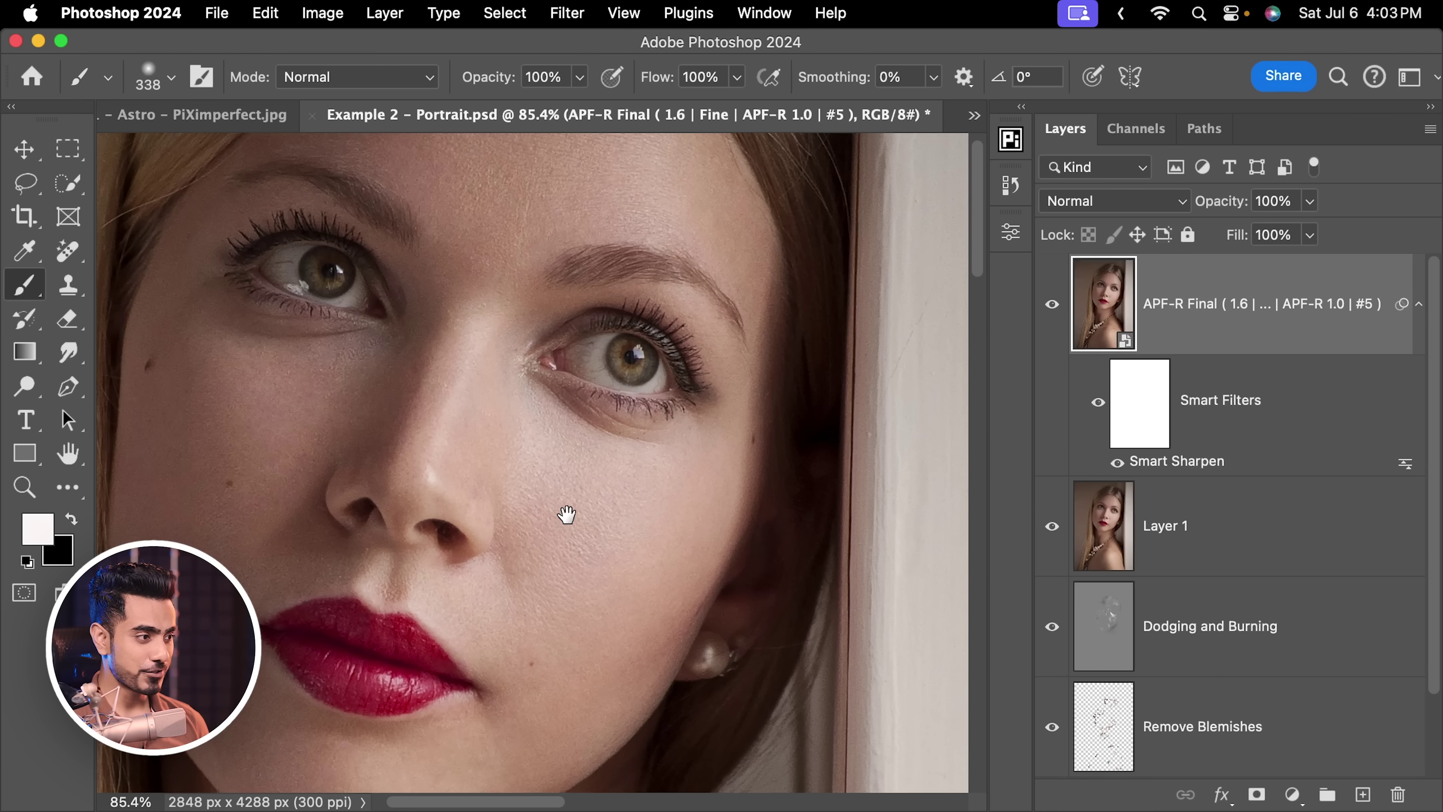
# - Keep Adapt to image at Off for the Example 2 portrait in the APF-R panel
pyautogui.scroll(-2, 563, 500)
pyautogui.scroll(2, 661, 403)
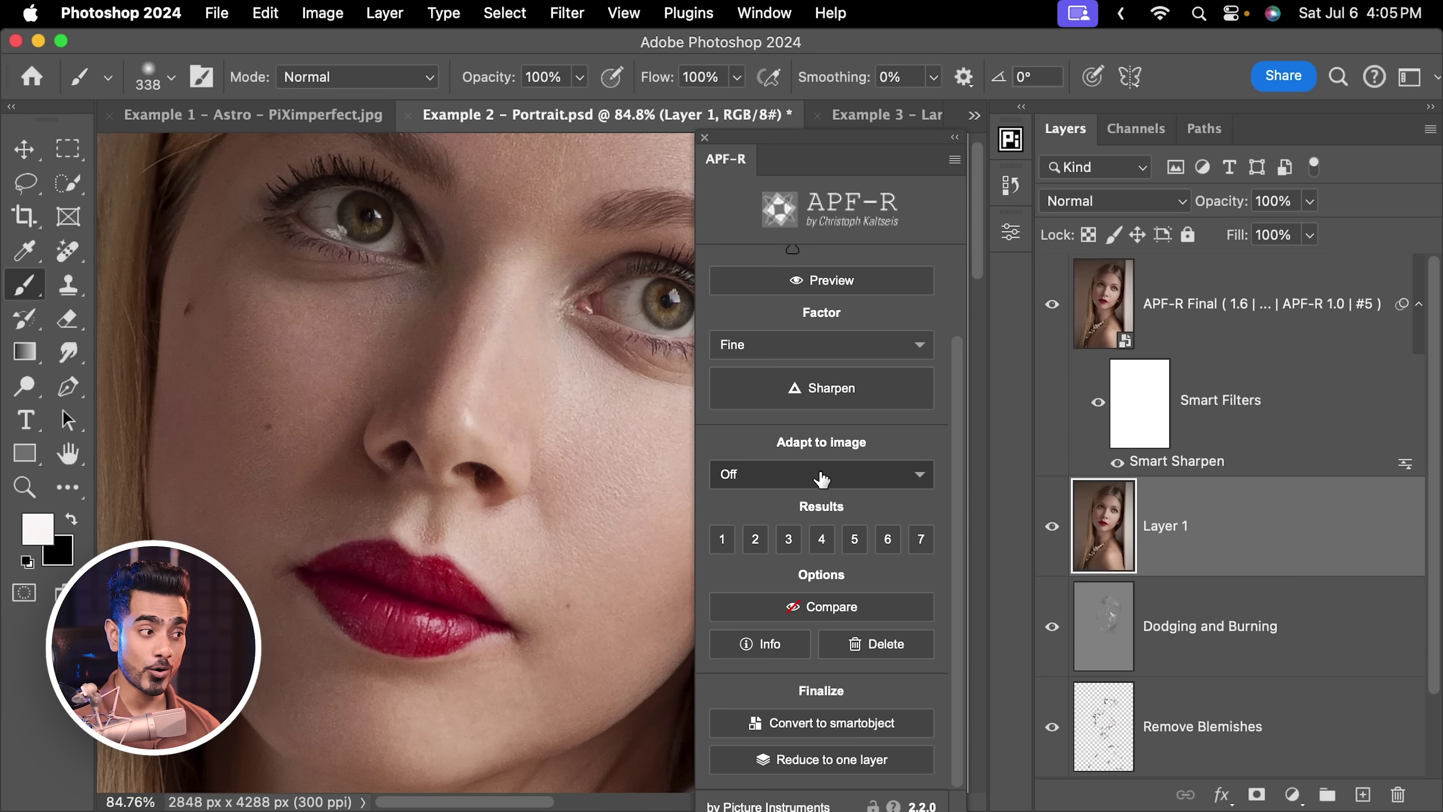
pyautogui.click(819, 476)
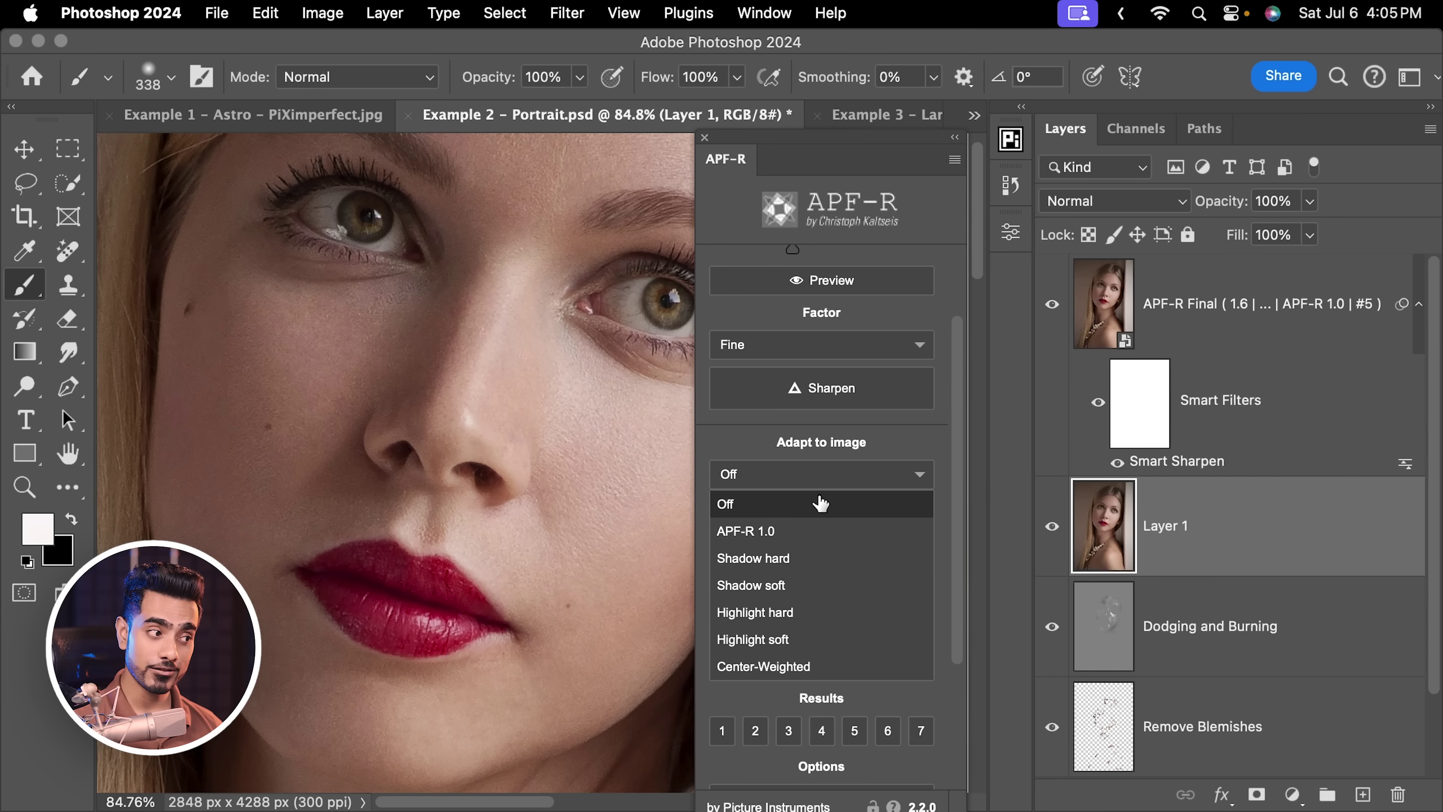
pyautogui.click(820, 503)
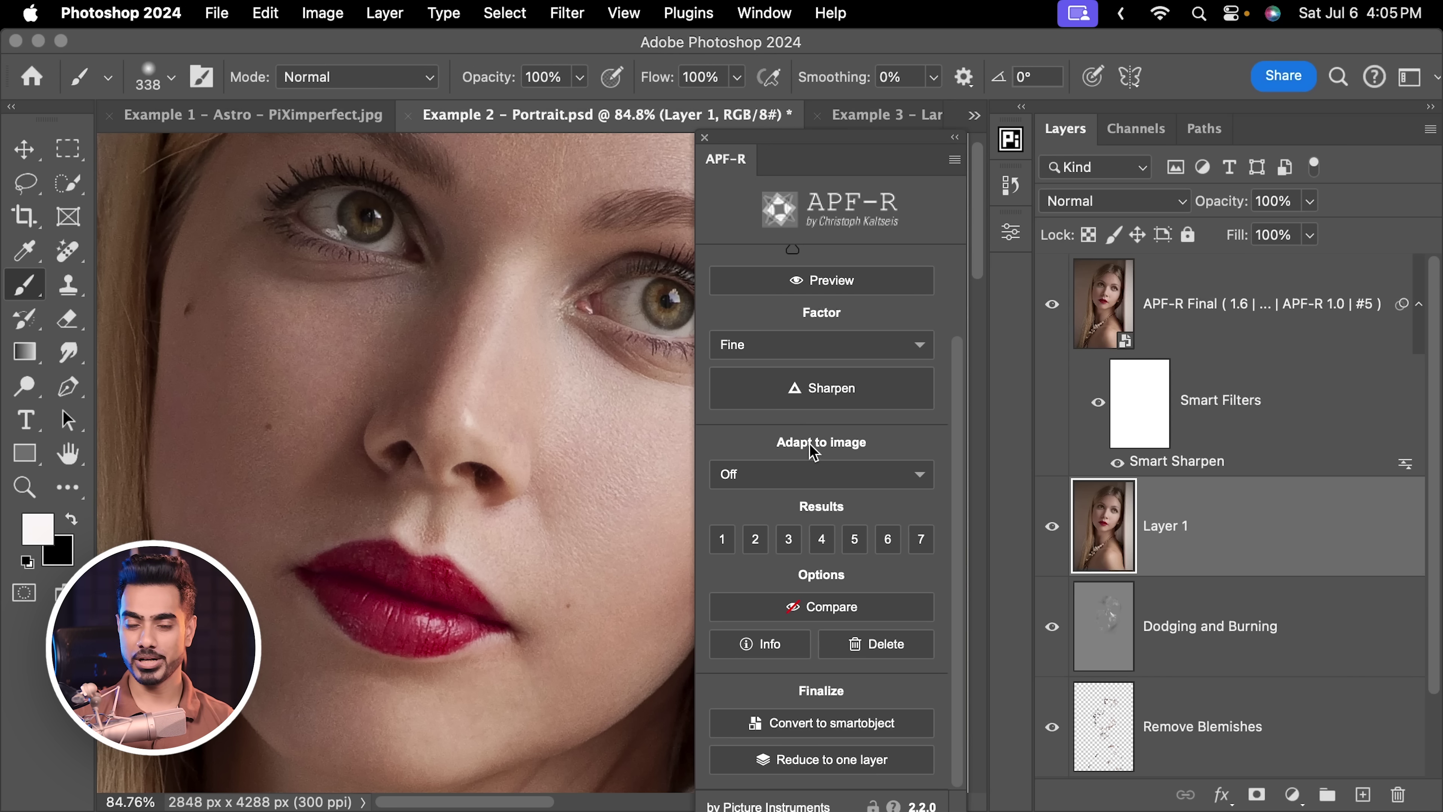